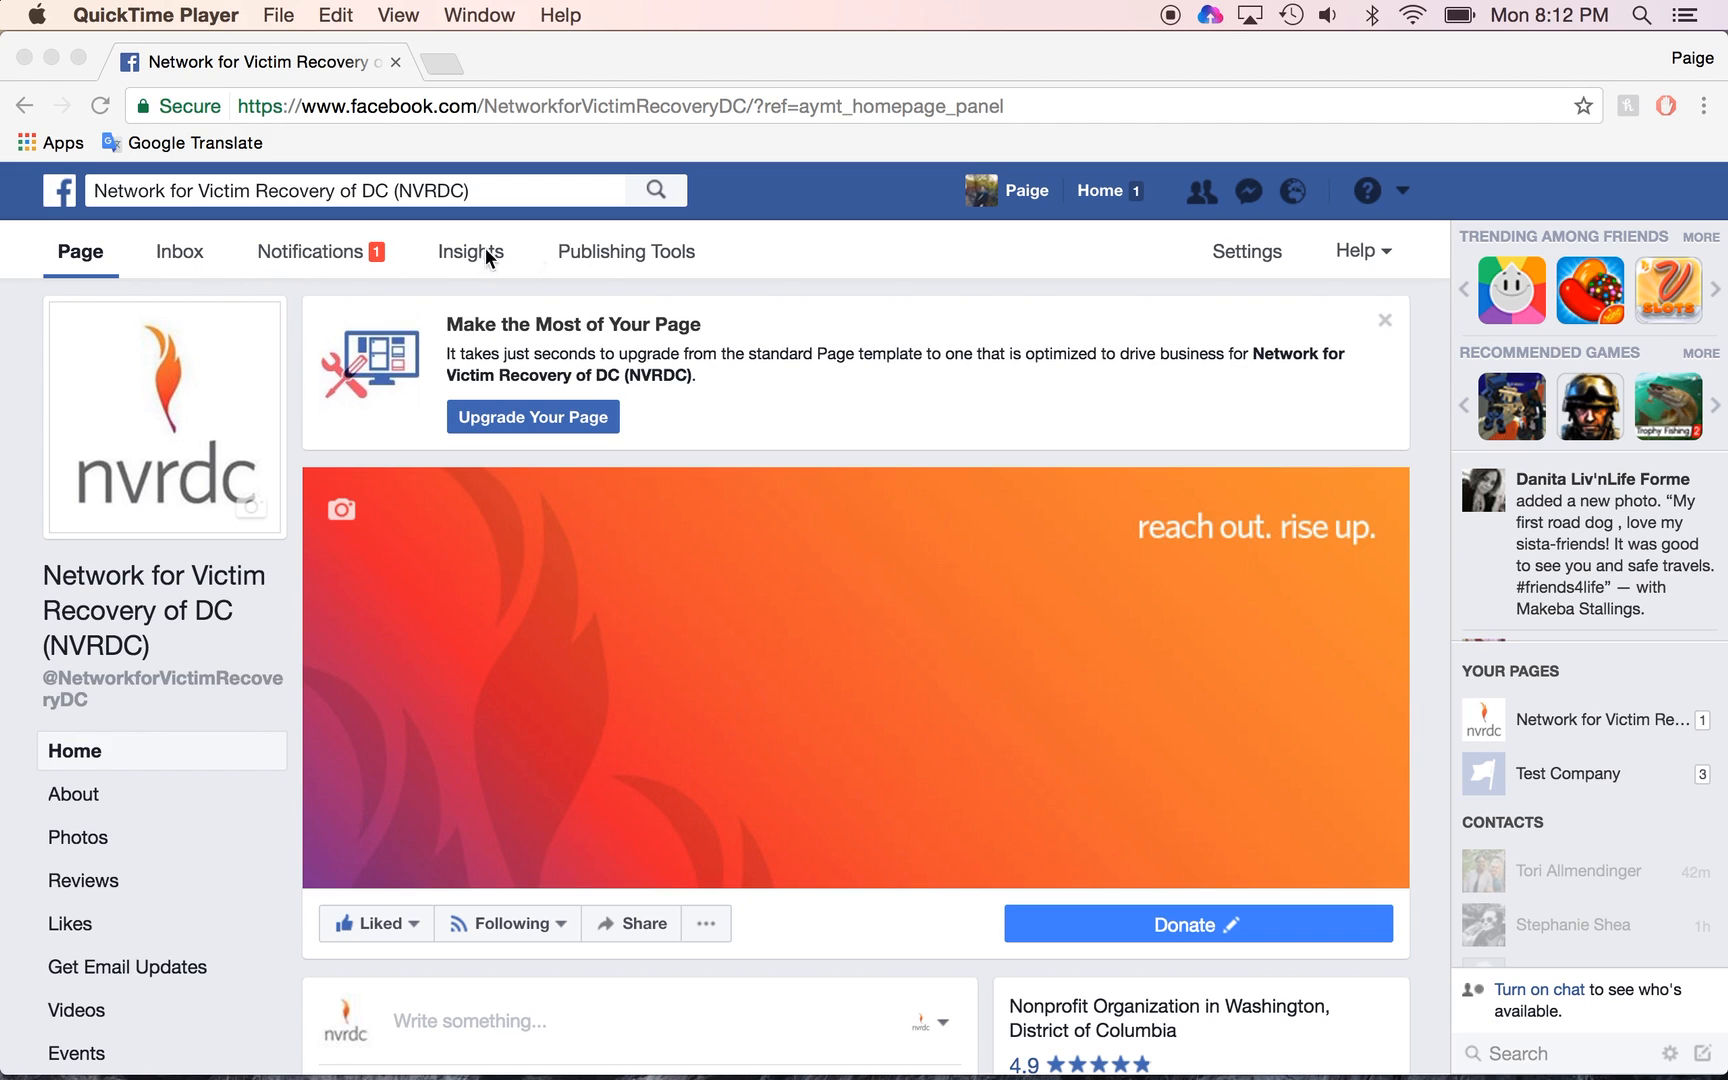
Open the Page's Insights and dismiss the tip about top videos based on activity
click(451, 265)
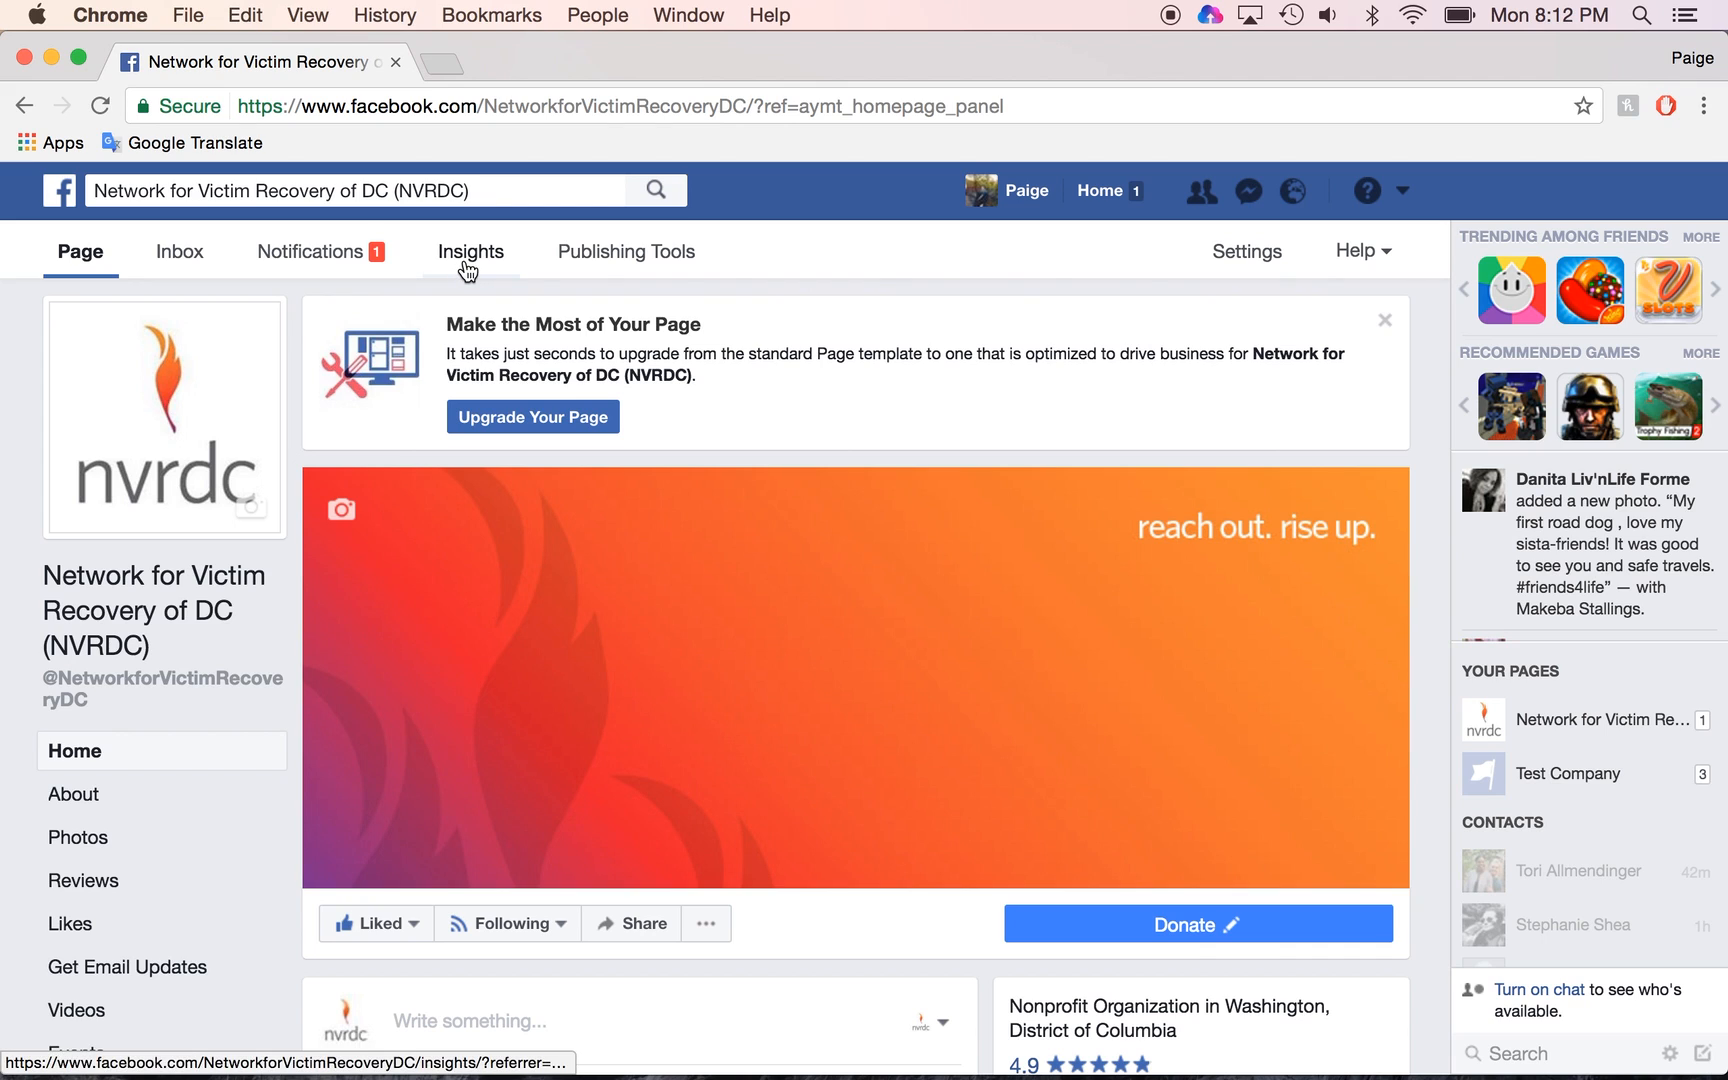
click(466, 264)
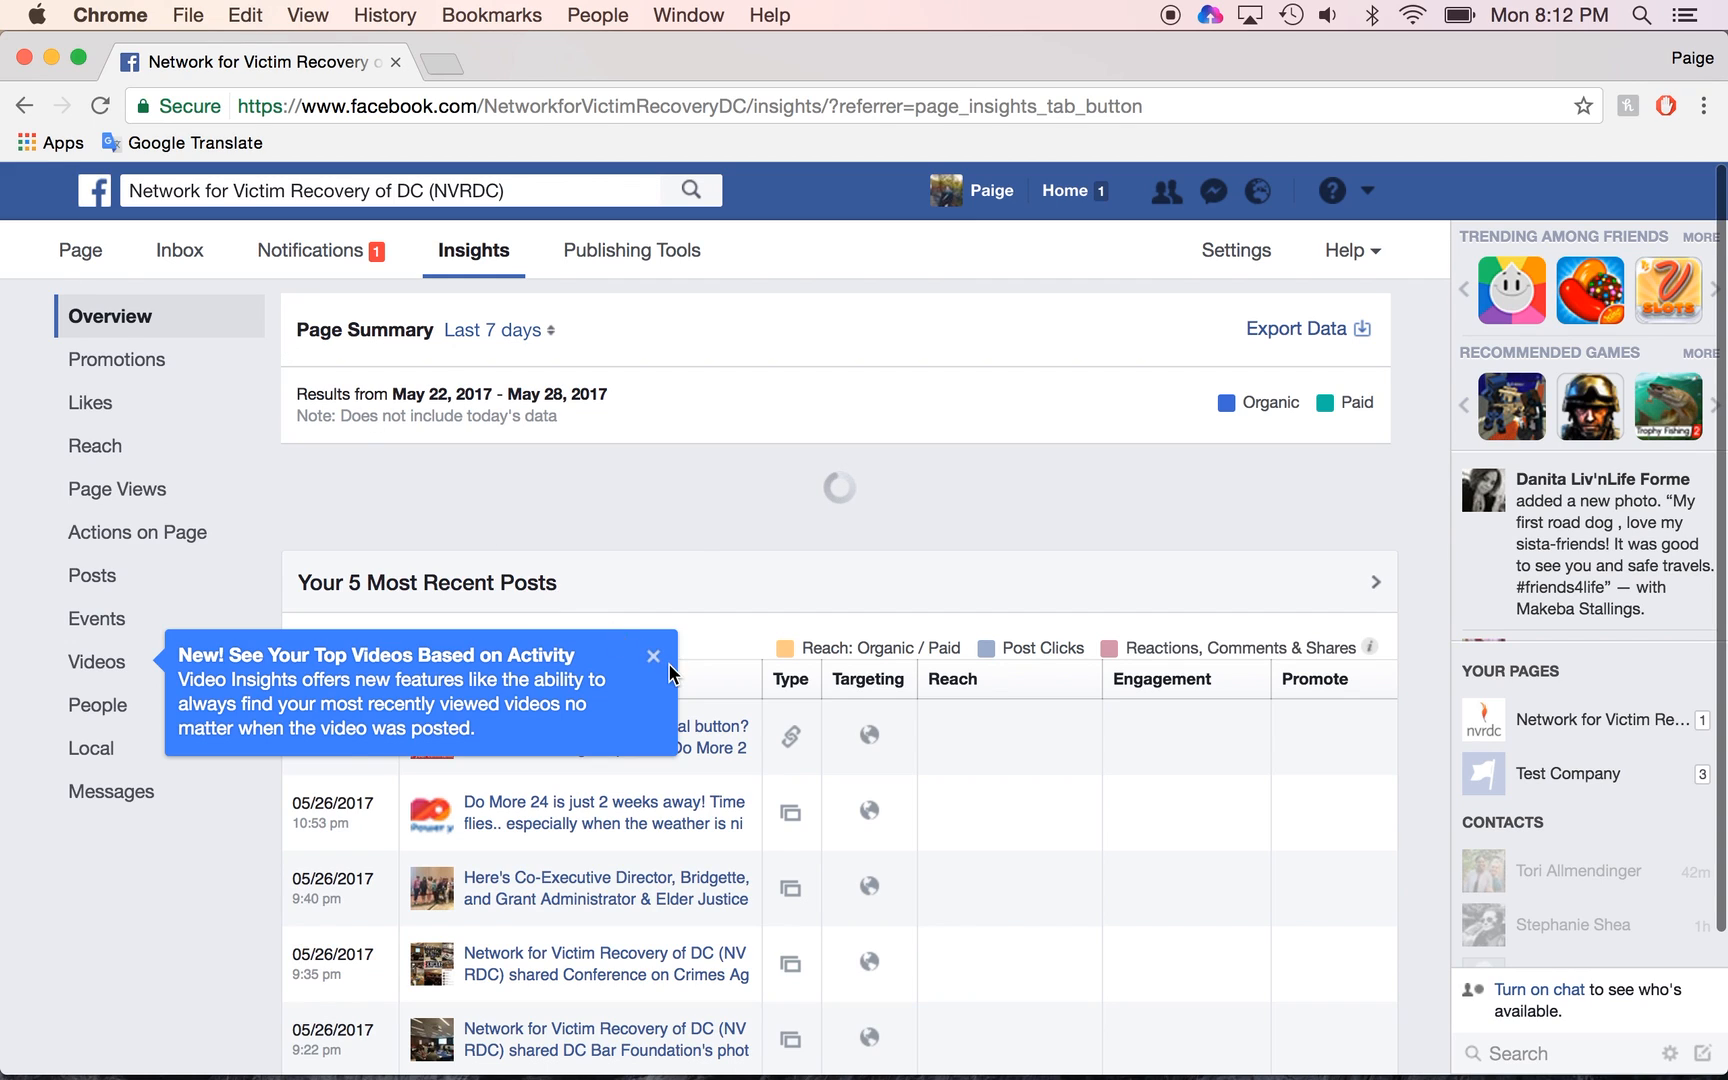
click(655, 658)
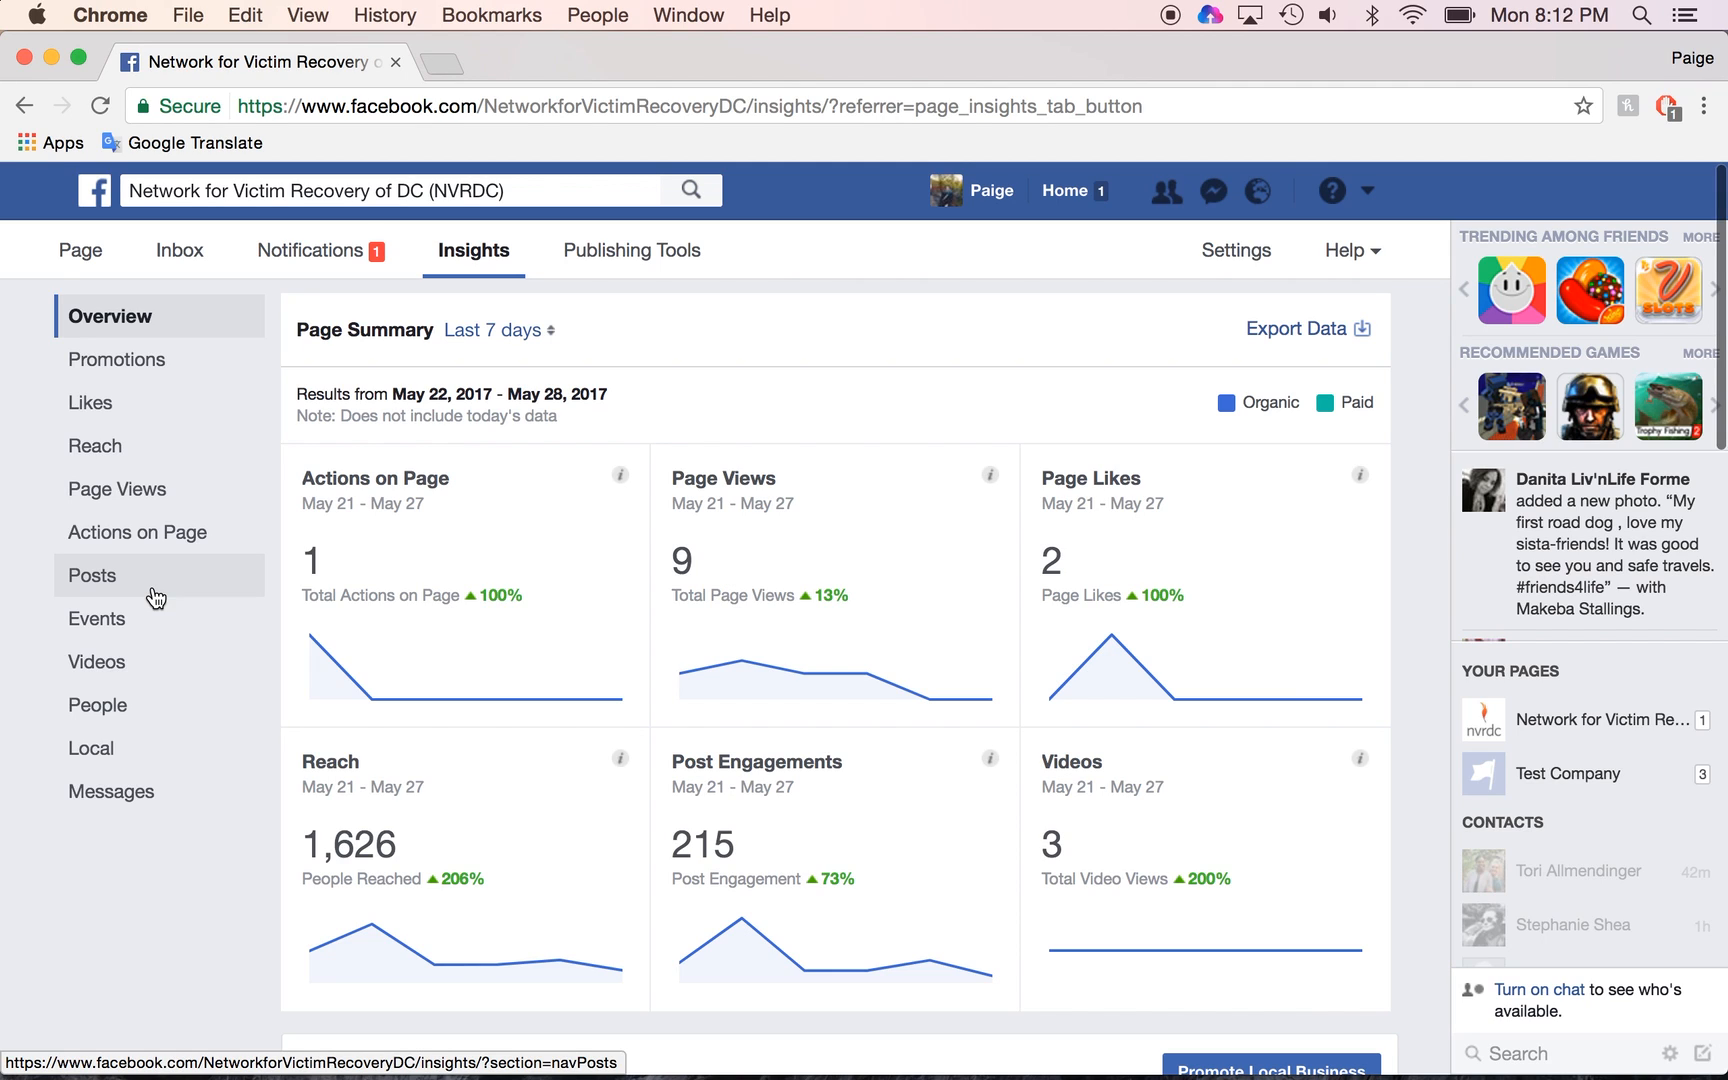
Open the Likes report in Insights and set its start date to 12/31/2016
click(128, 422)
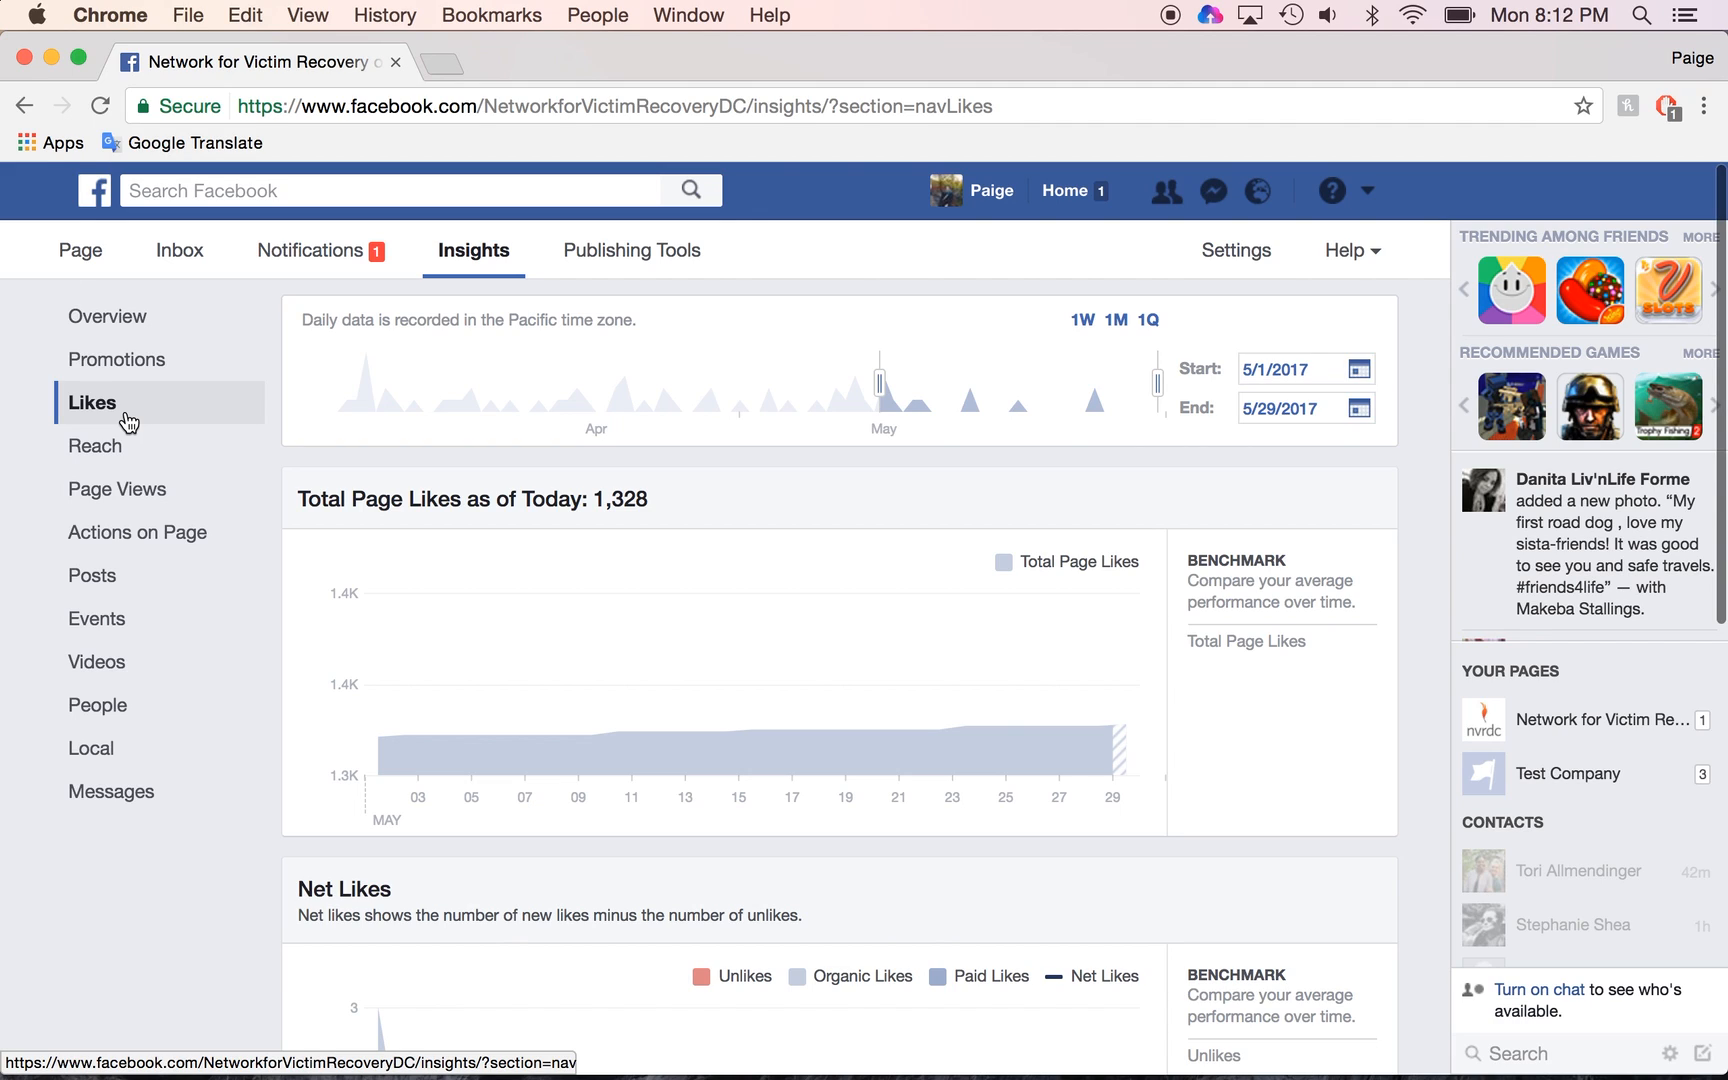
click(1307, 378)
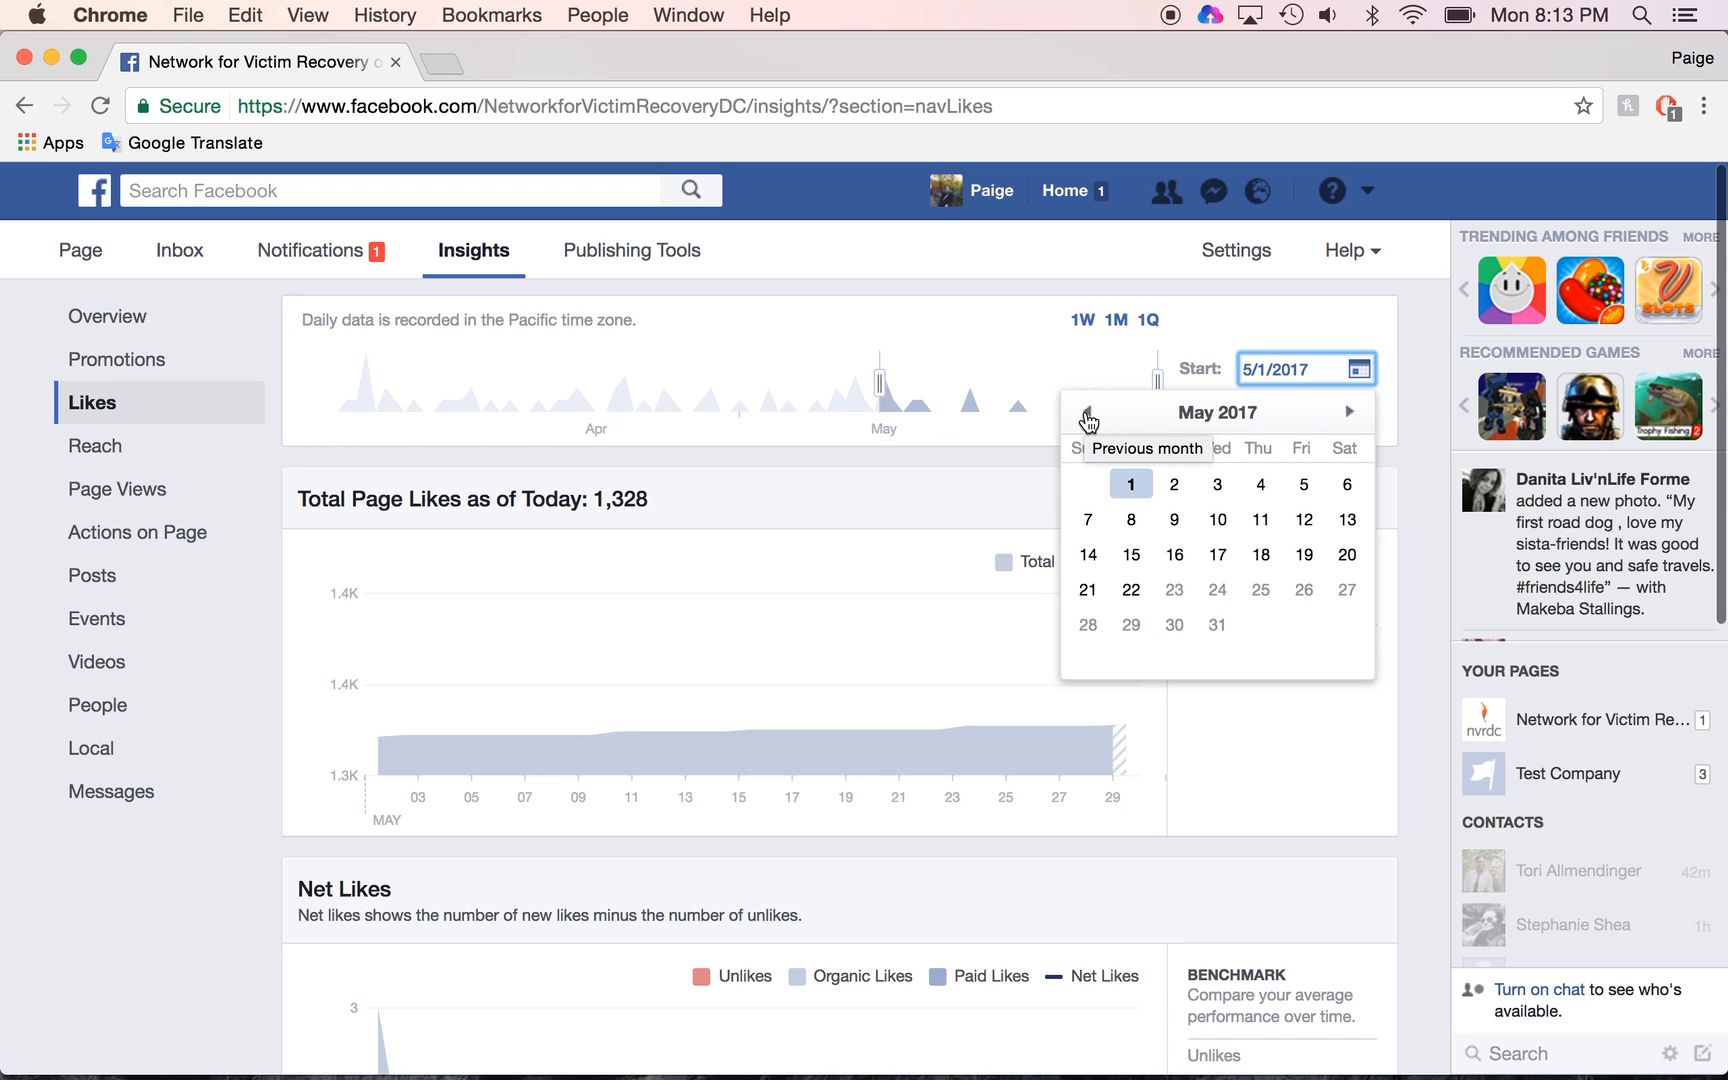
click(1087, 414)
click(1087, 414)
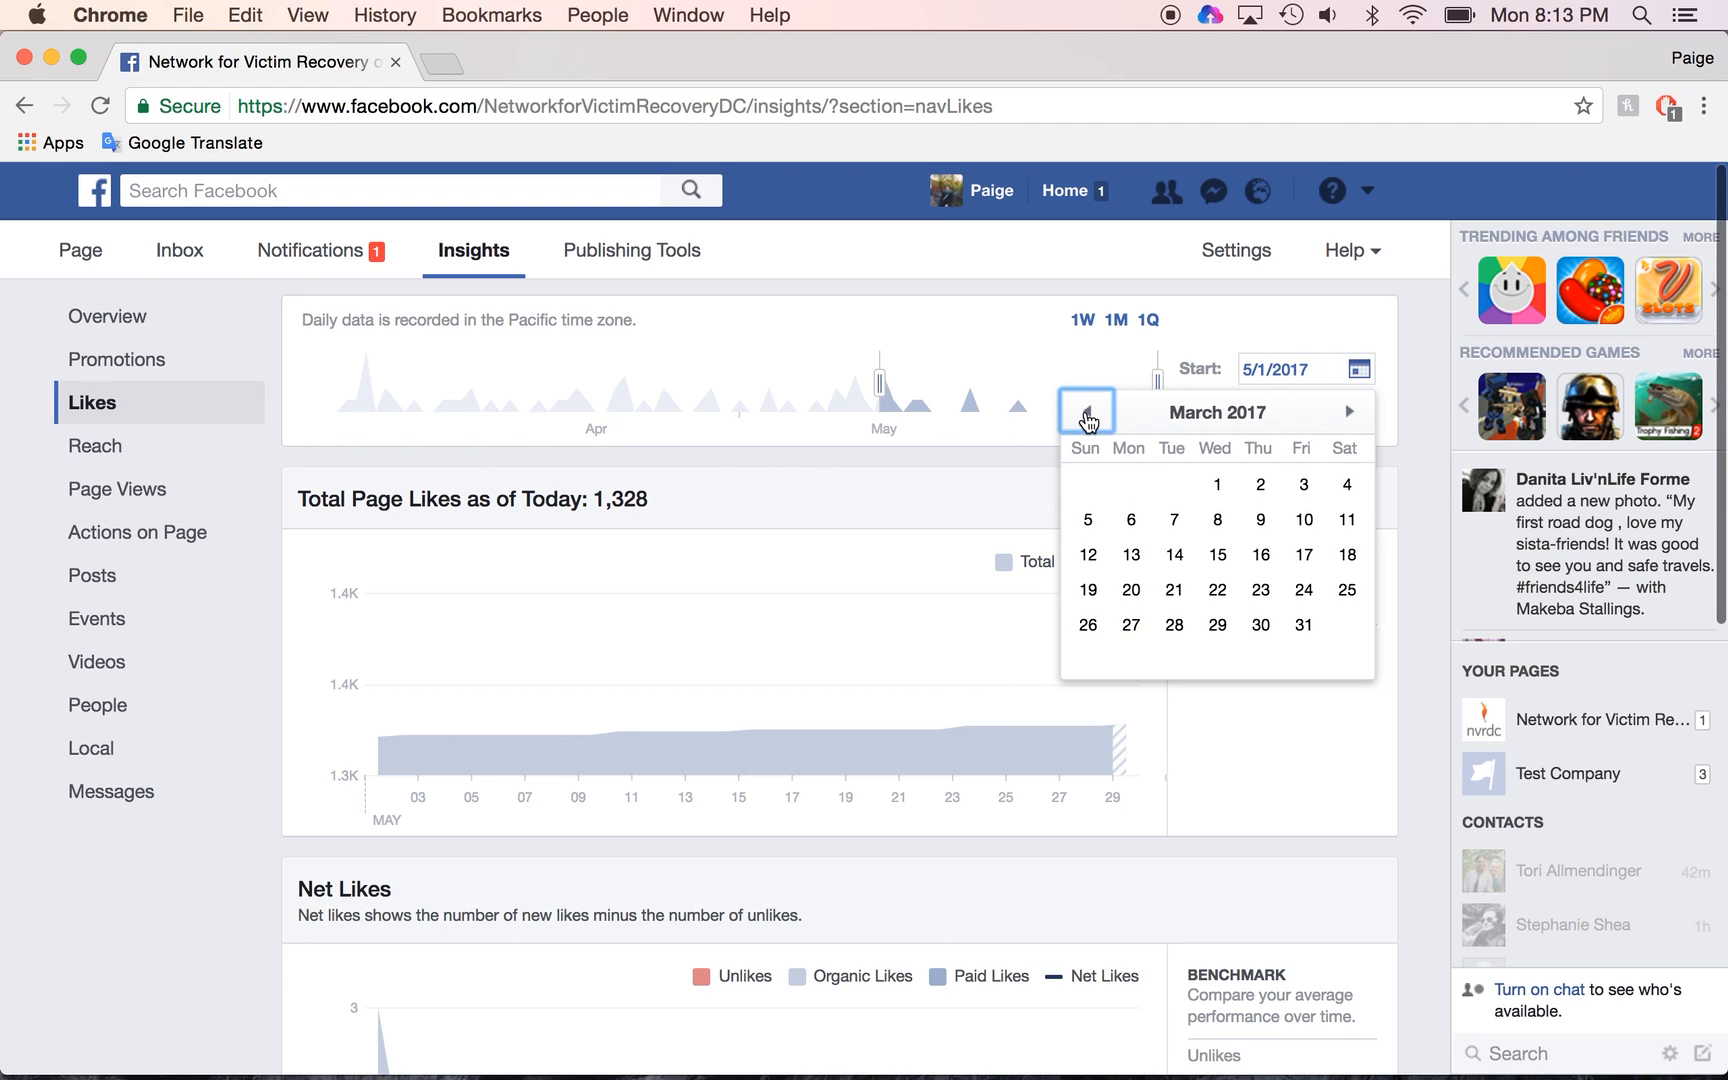
click(1087, 414)
click(1087, 414)
click(1087, 414)
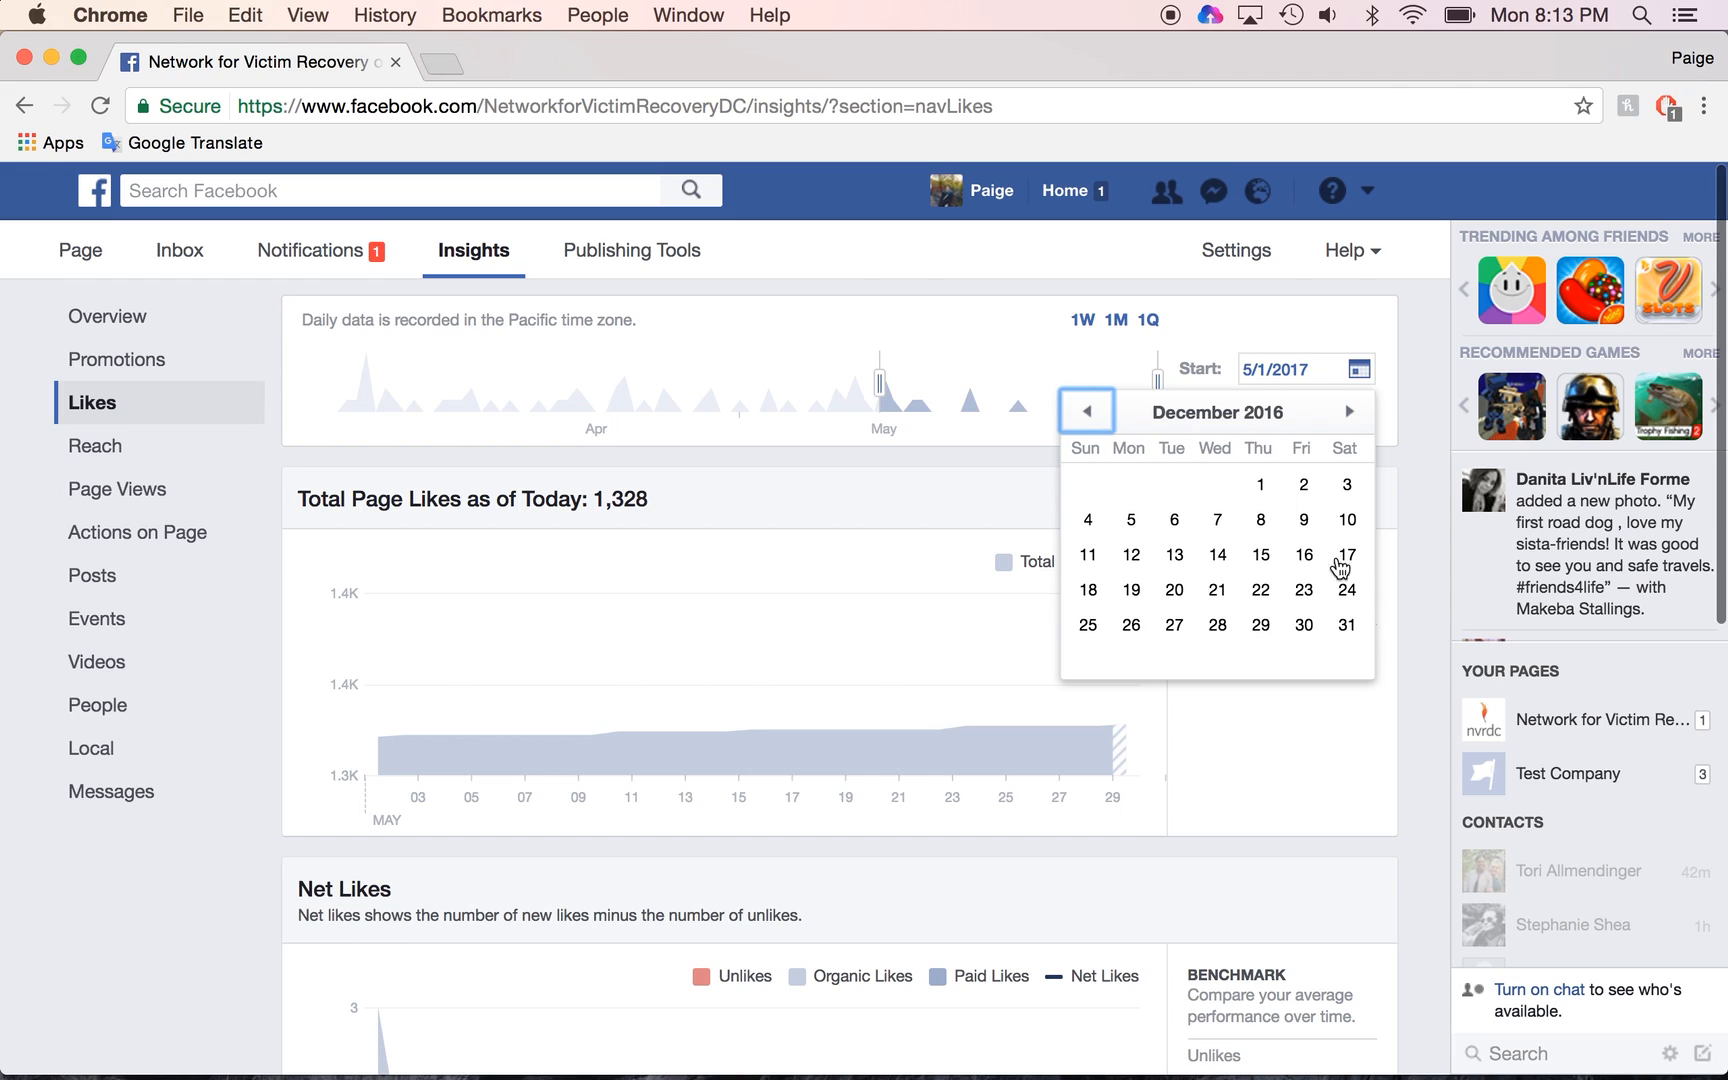
click(1345, 628)
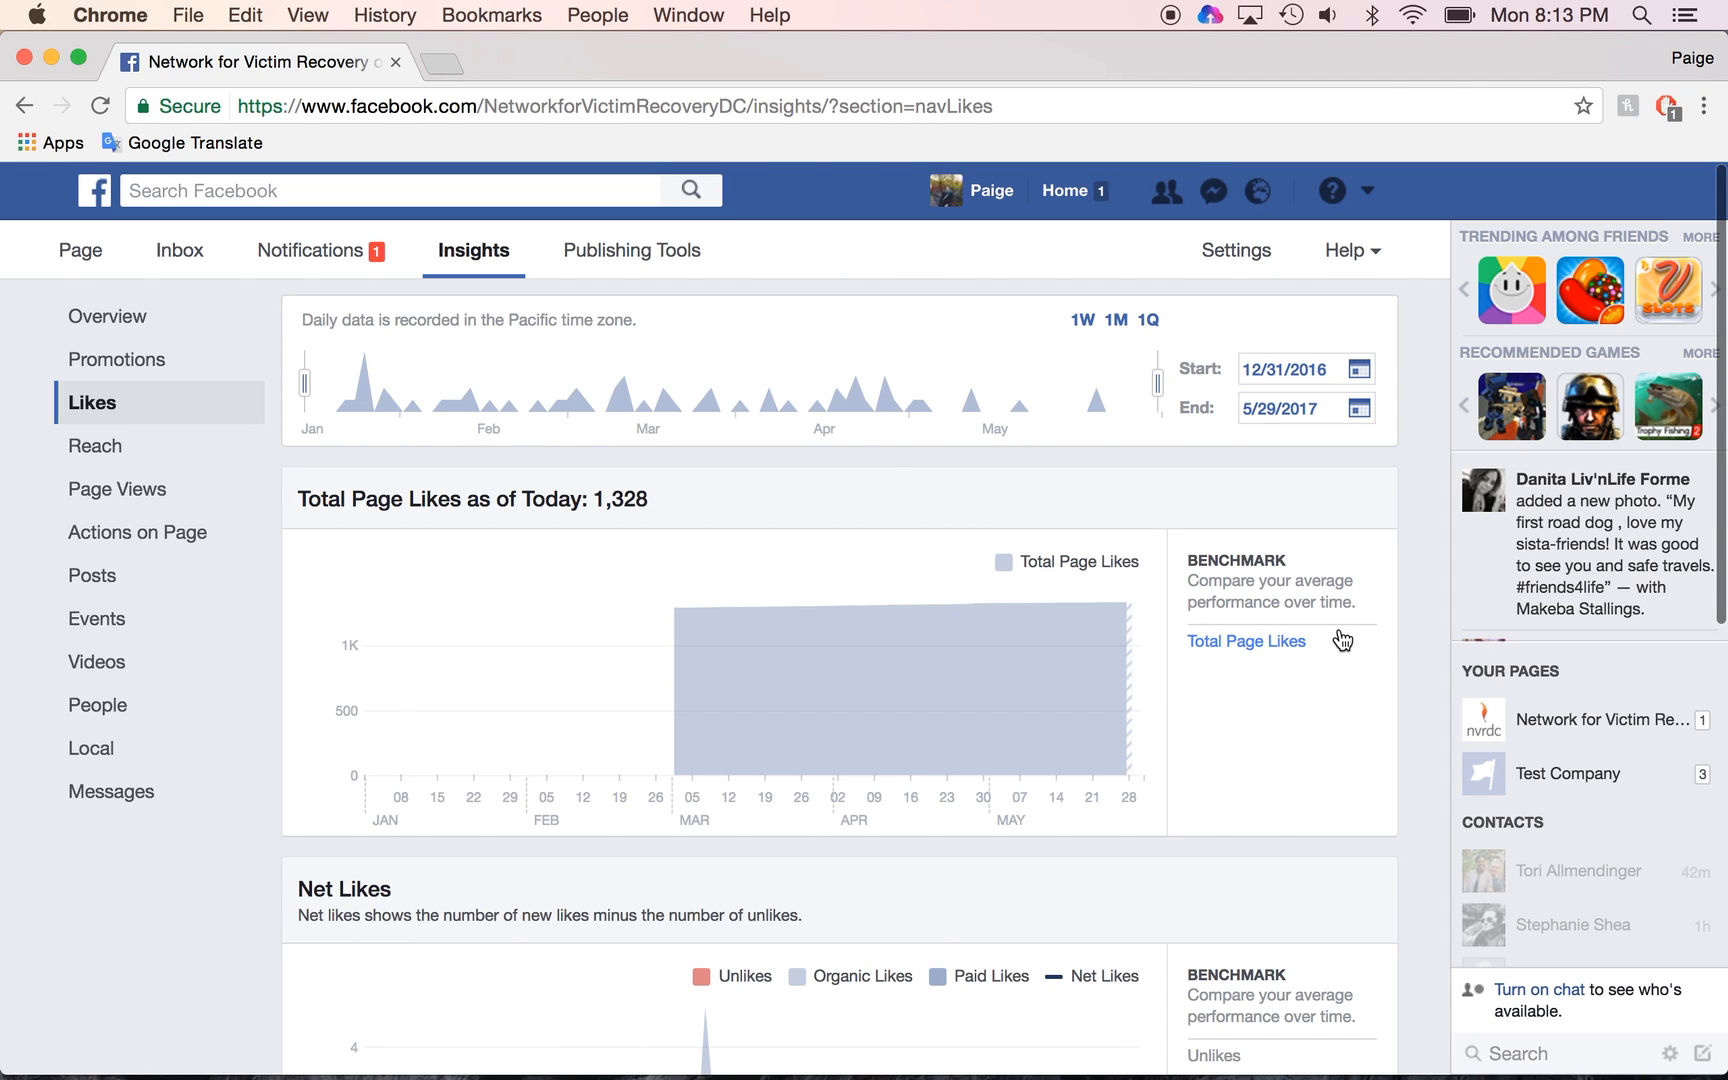
Set the end date of the Likes report to 3/31/2017
click(1273, 412)
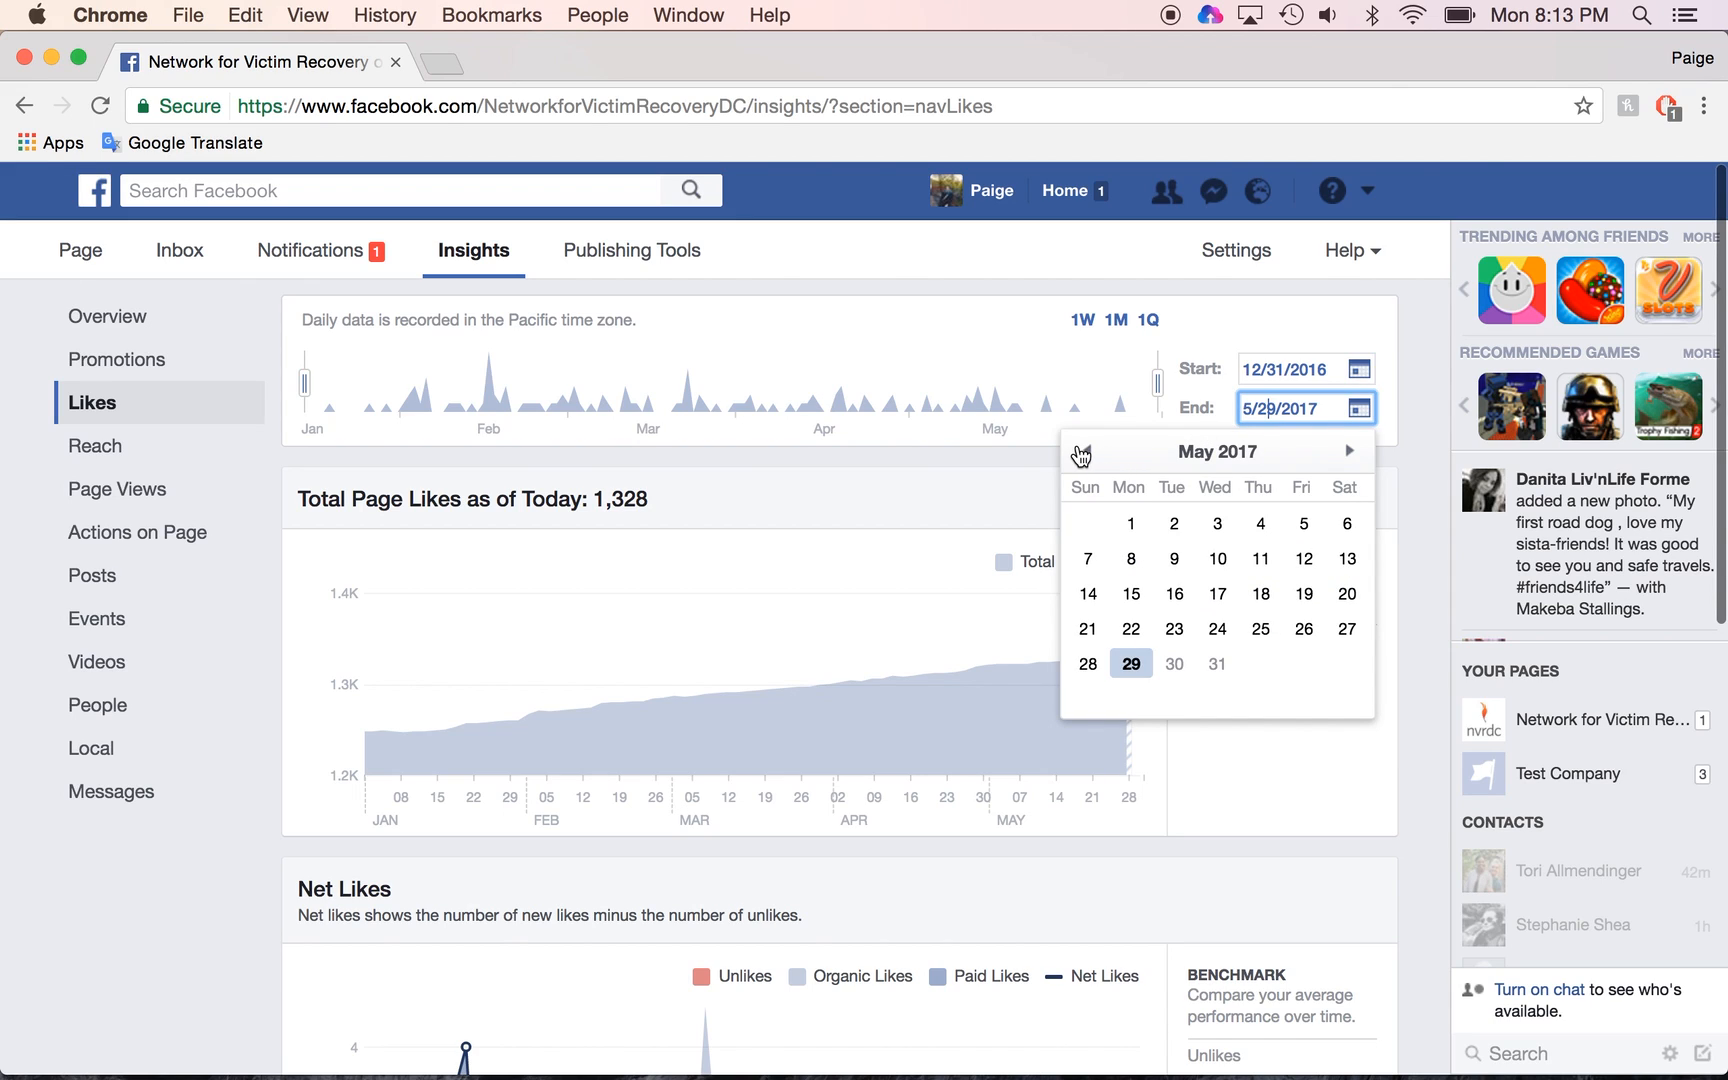
click(1081, 452)
click(1081, 452)
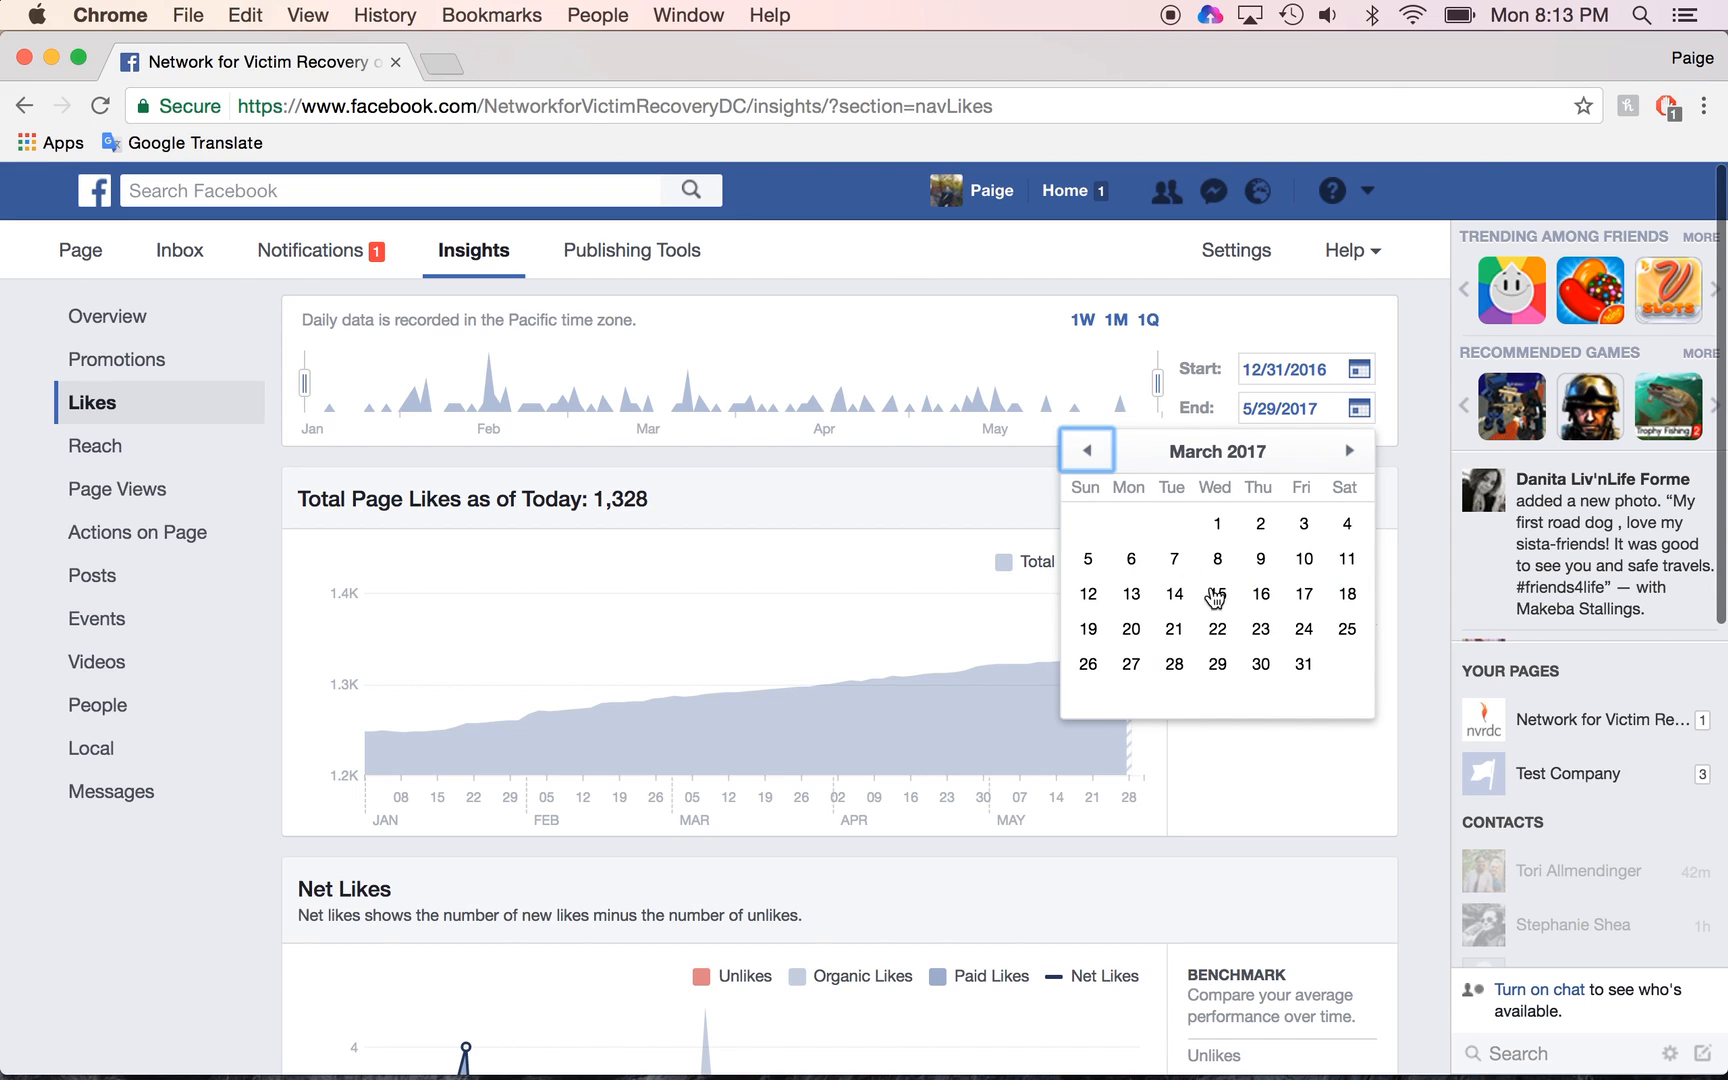
click(1305, 676)
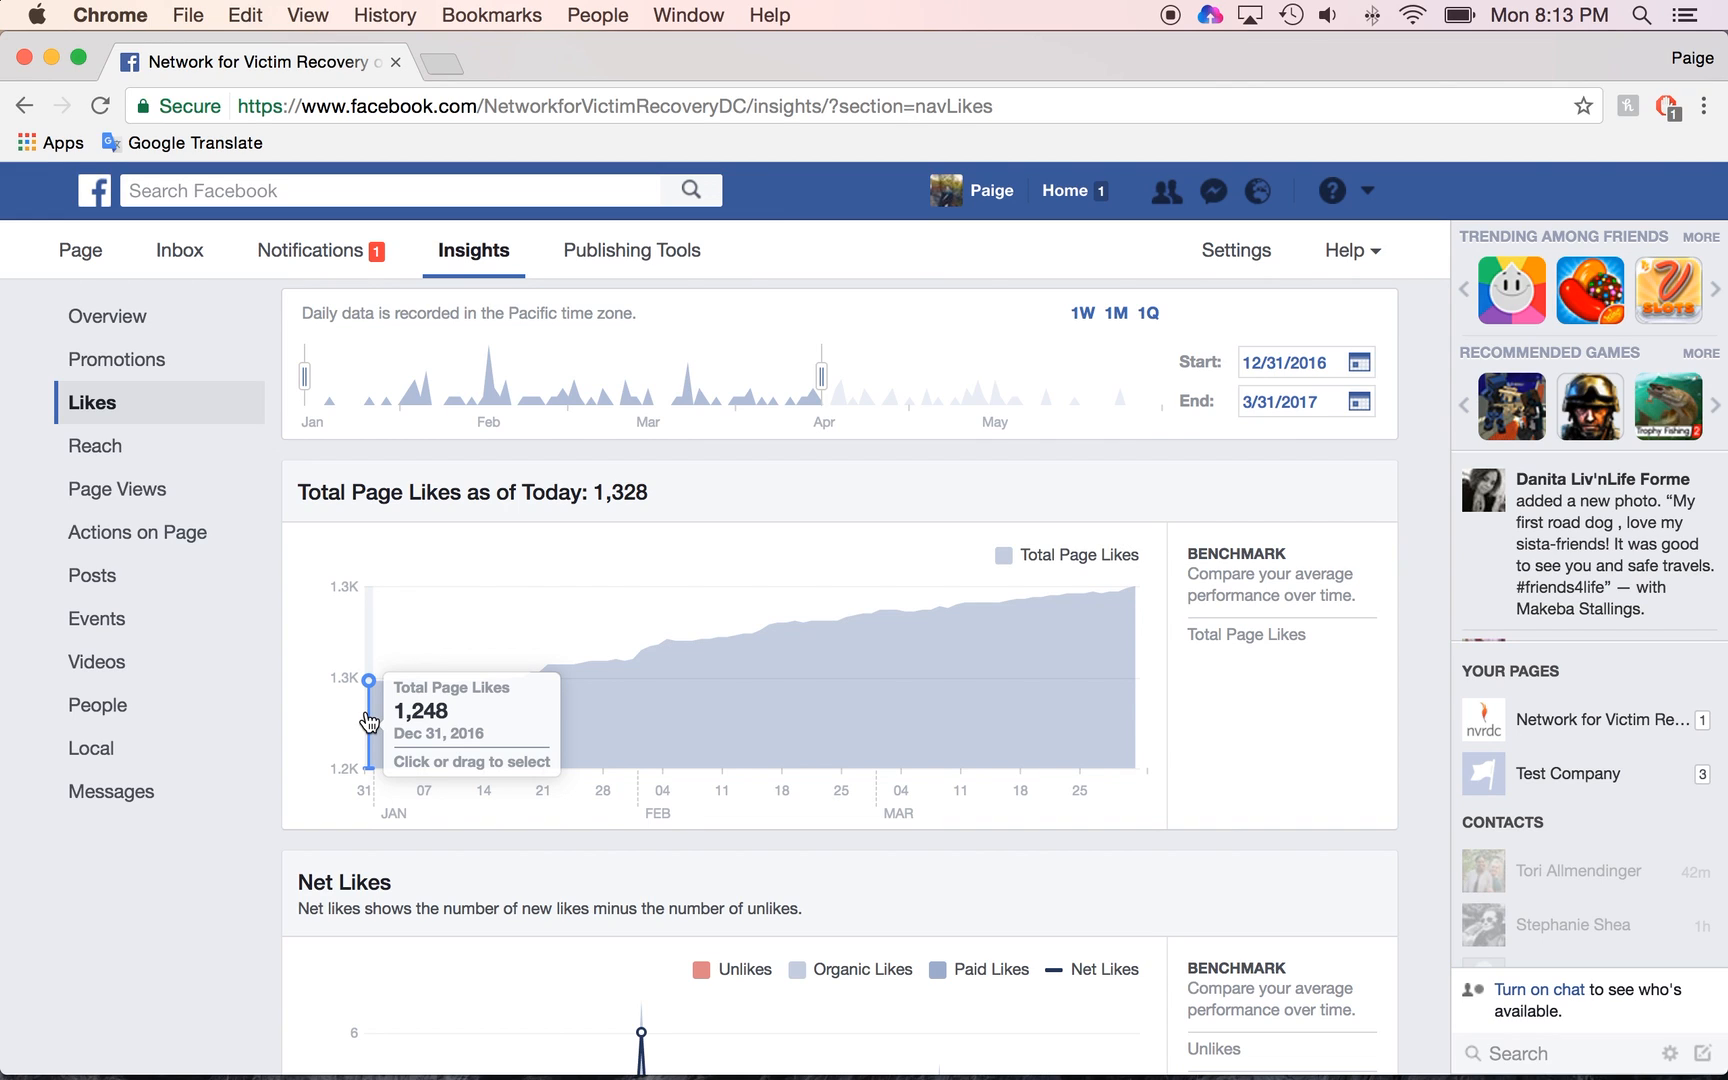
Switch to Calculator and enter 1248, the total page likes on December 31, 2016
mouse_move(692, 1068)
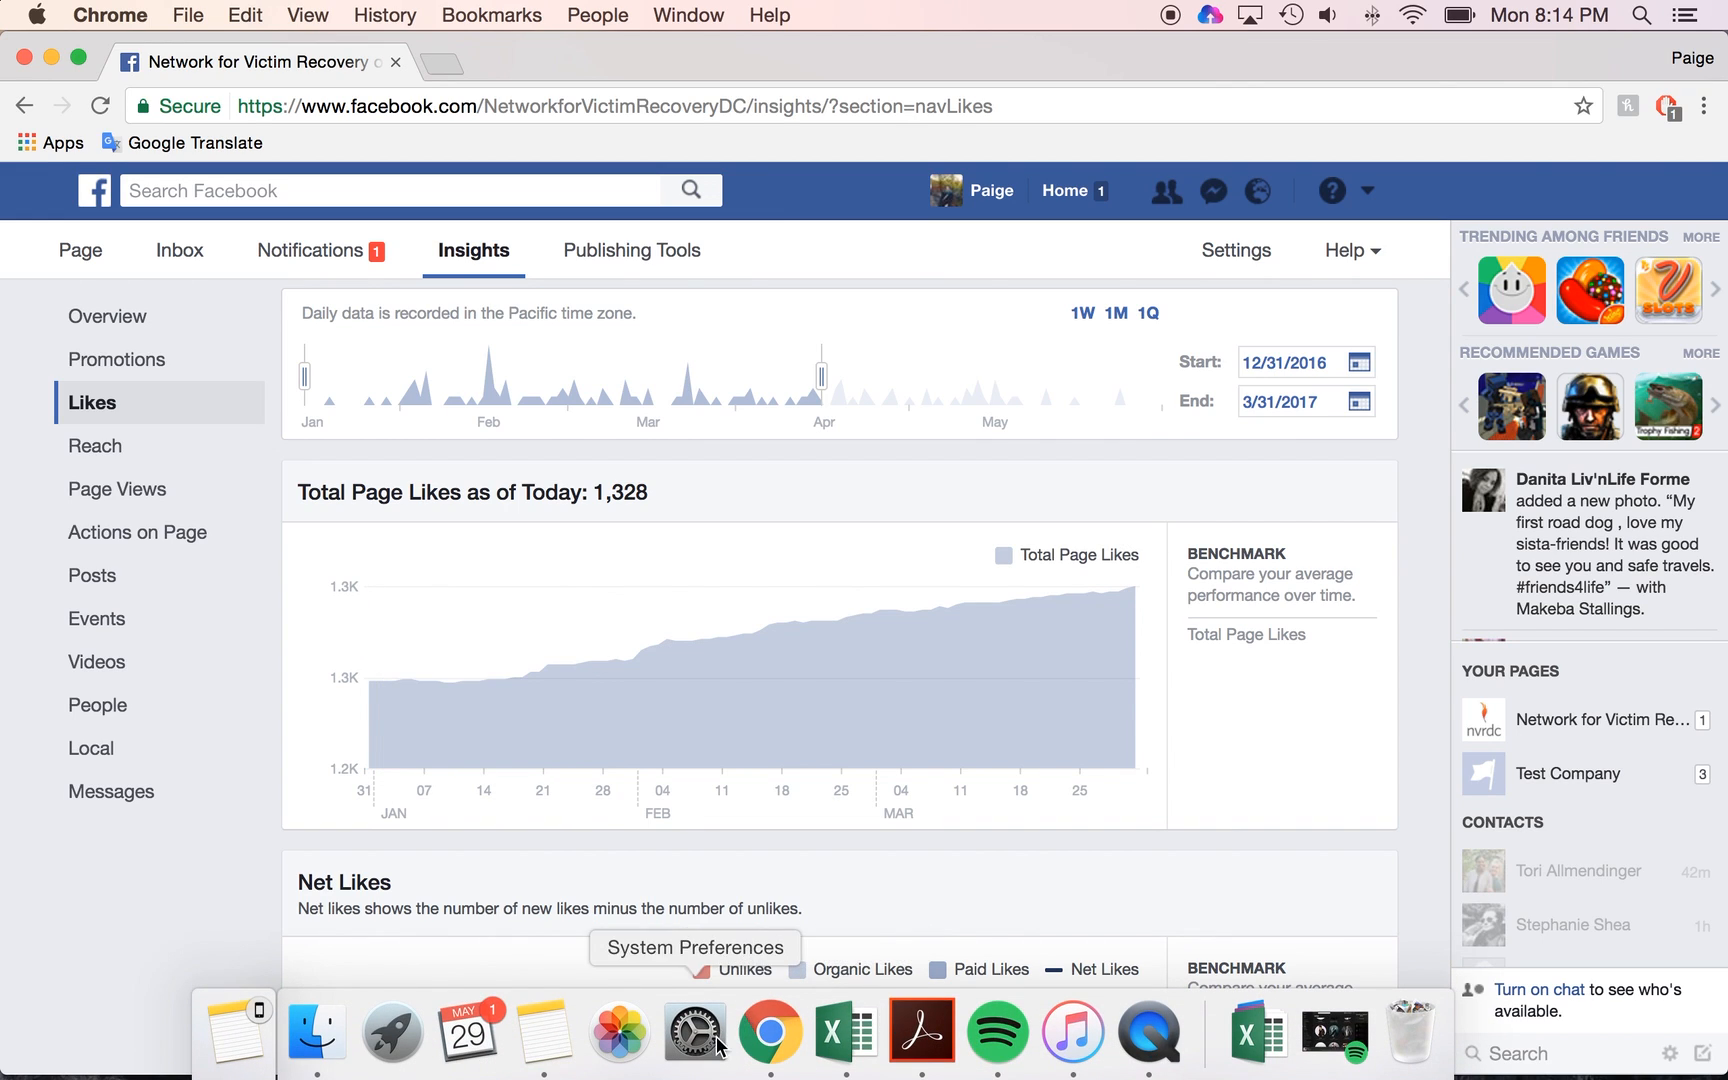
click(392, 1030)
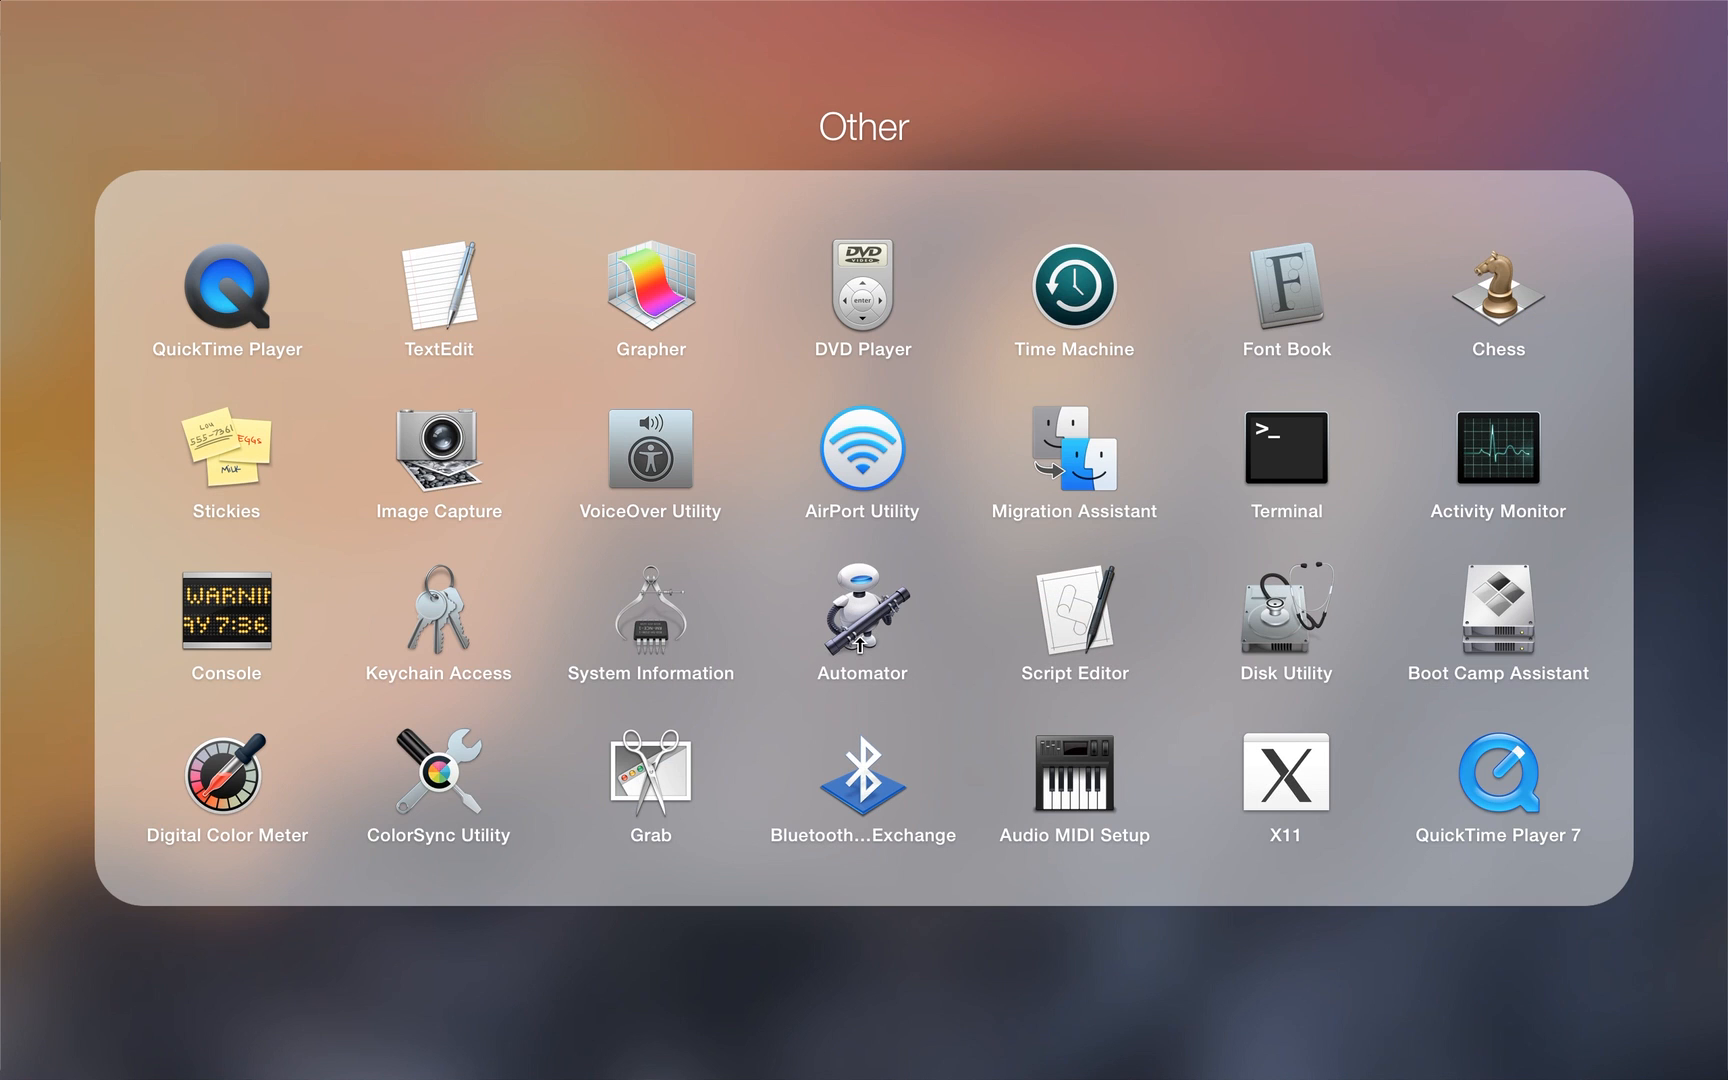
click(777, 965)
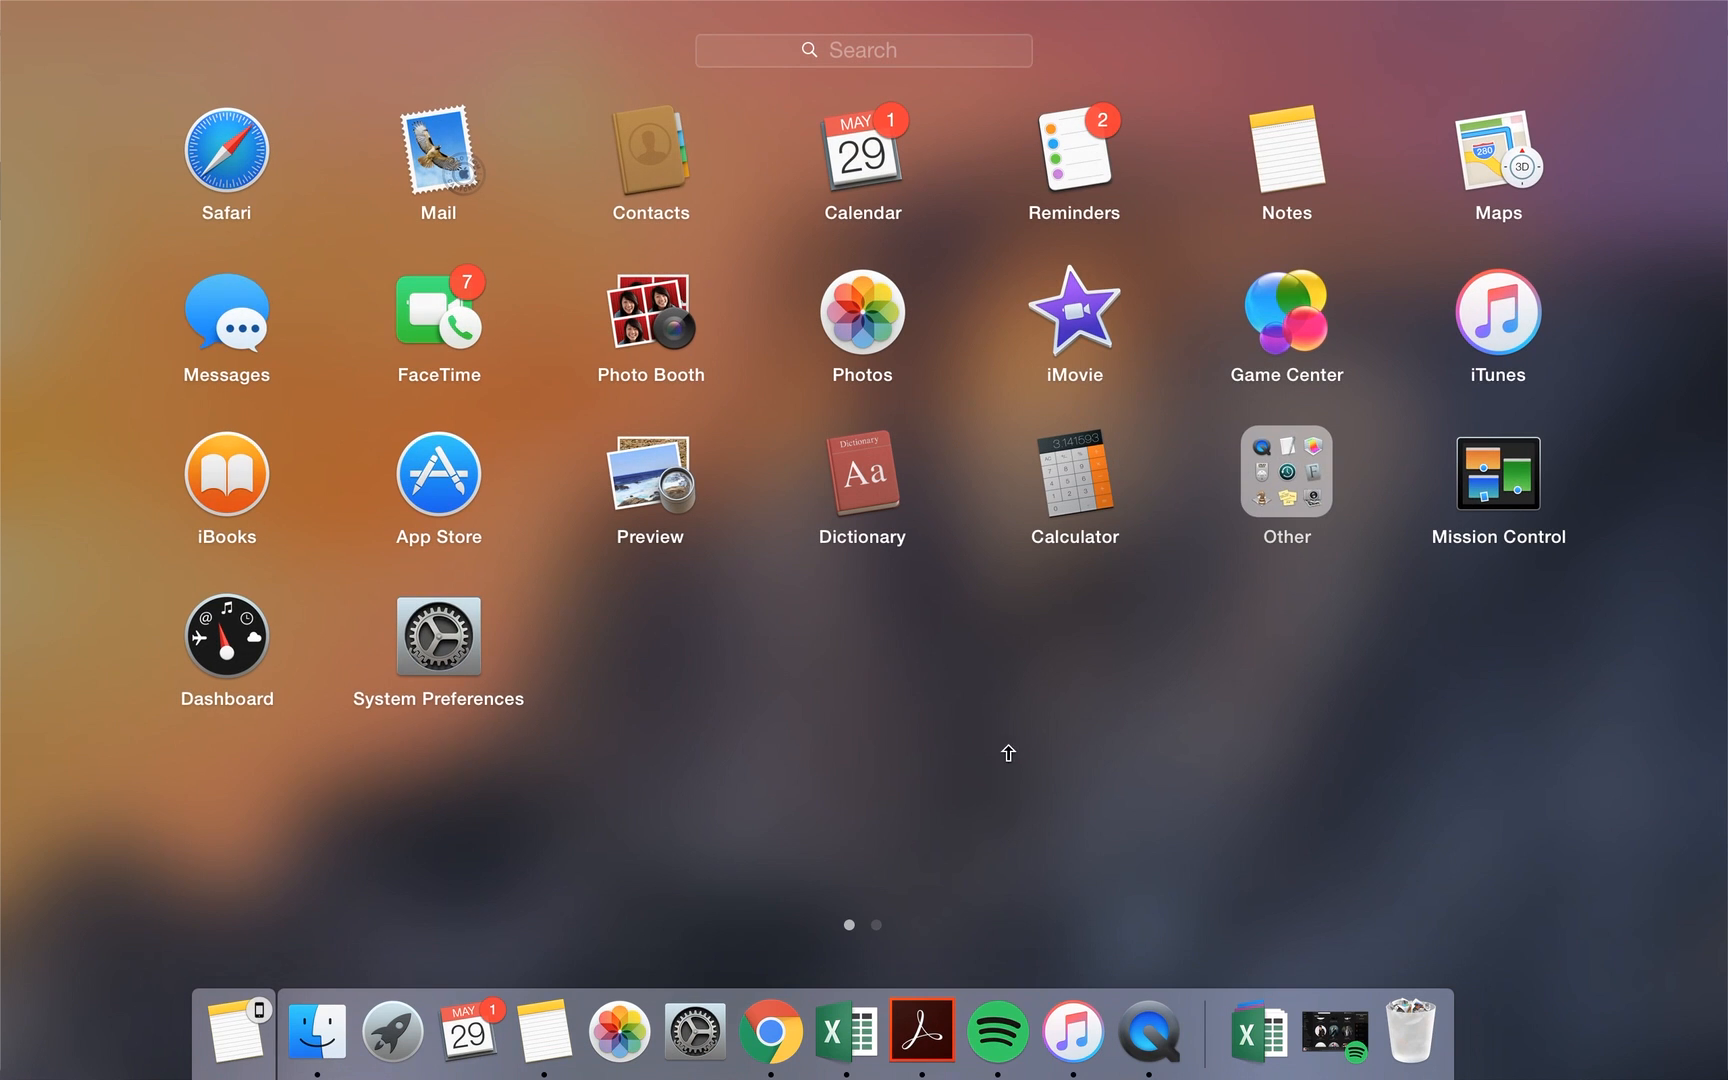
click(1052, 476)
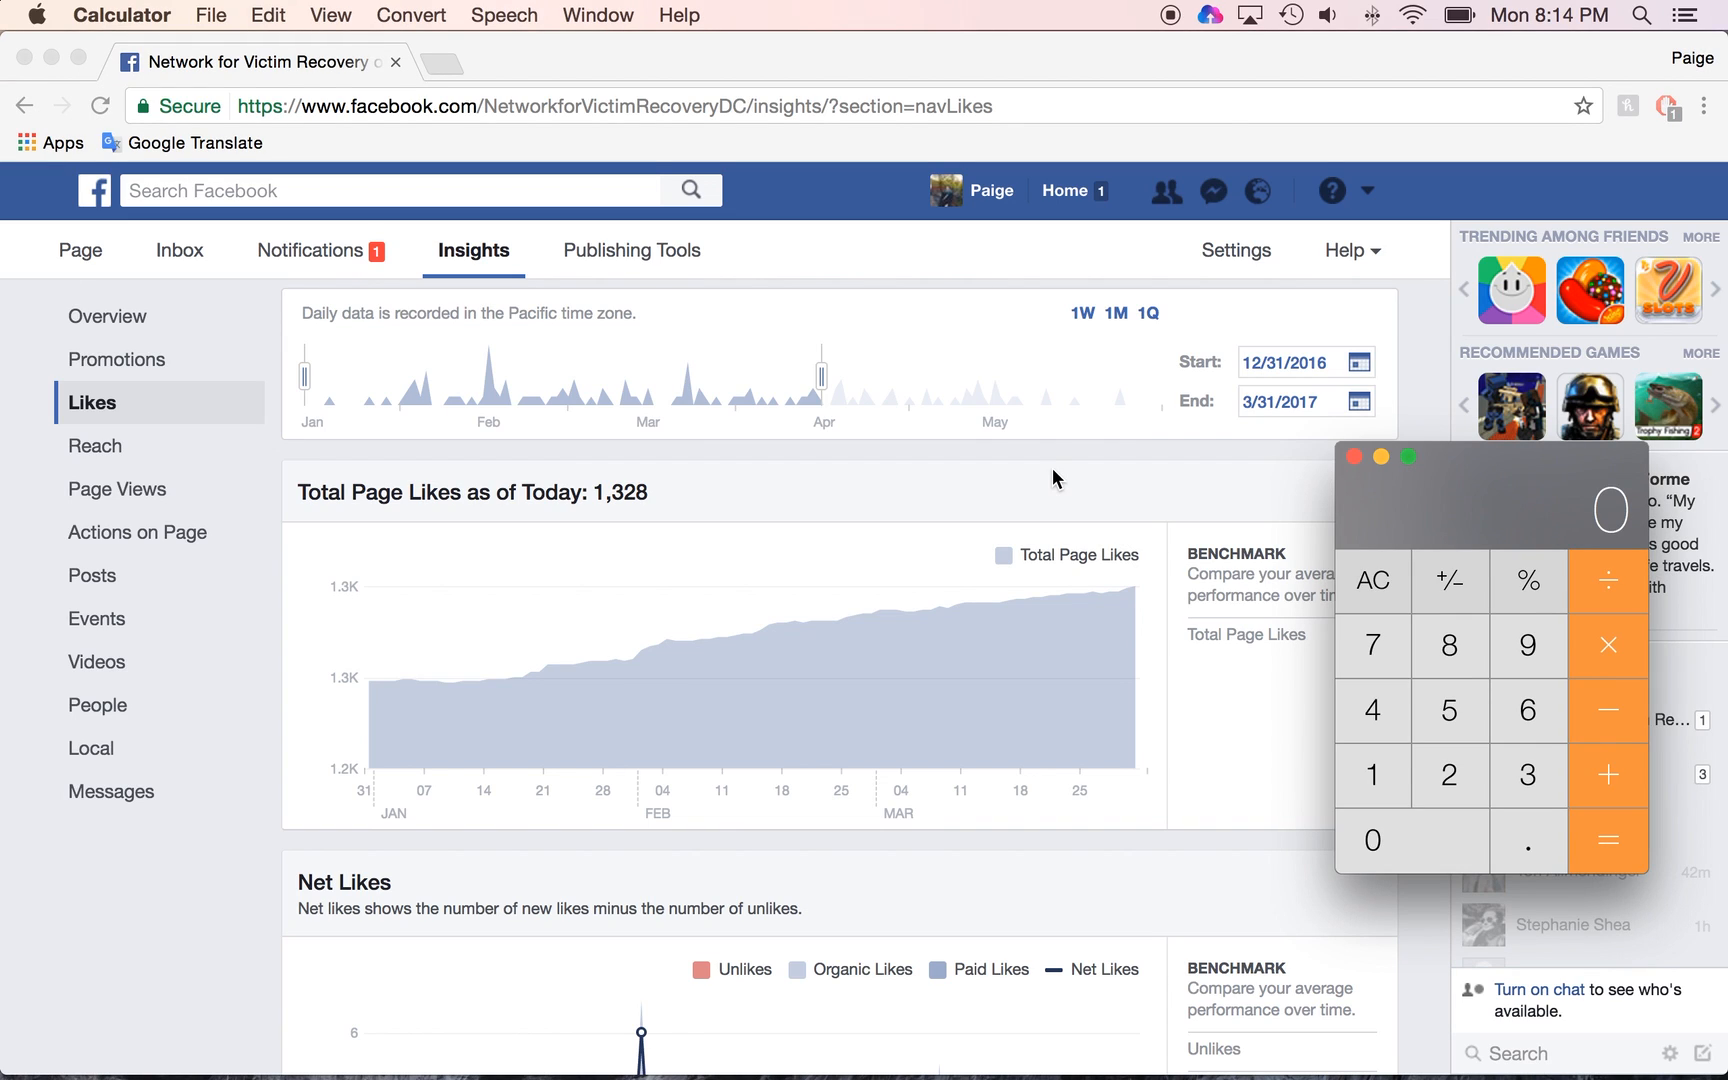
text(1248)
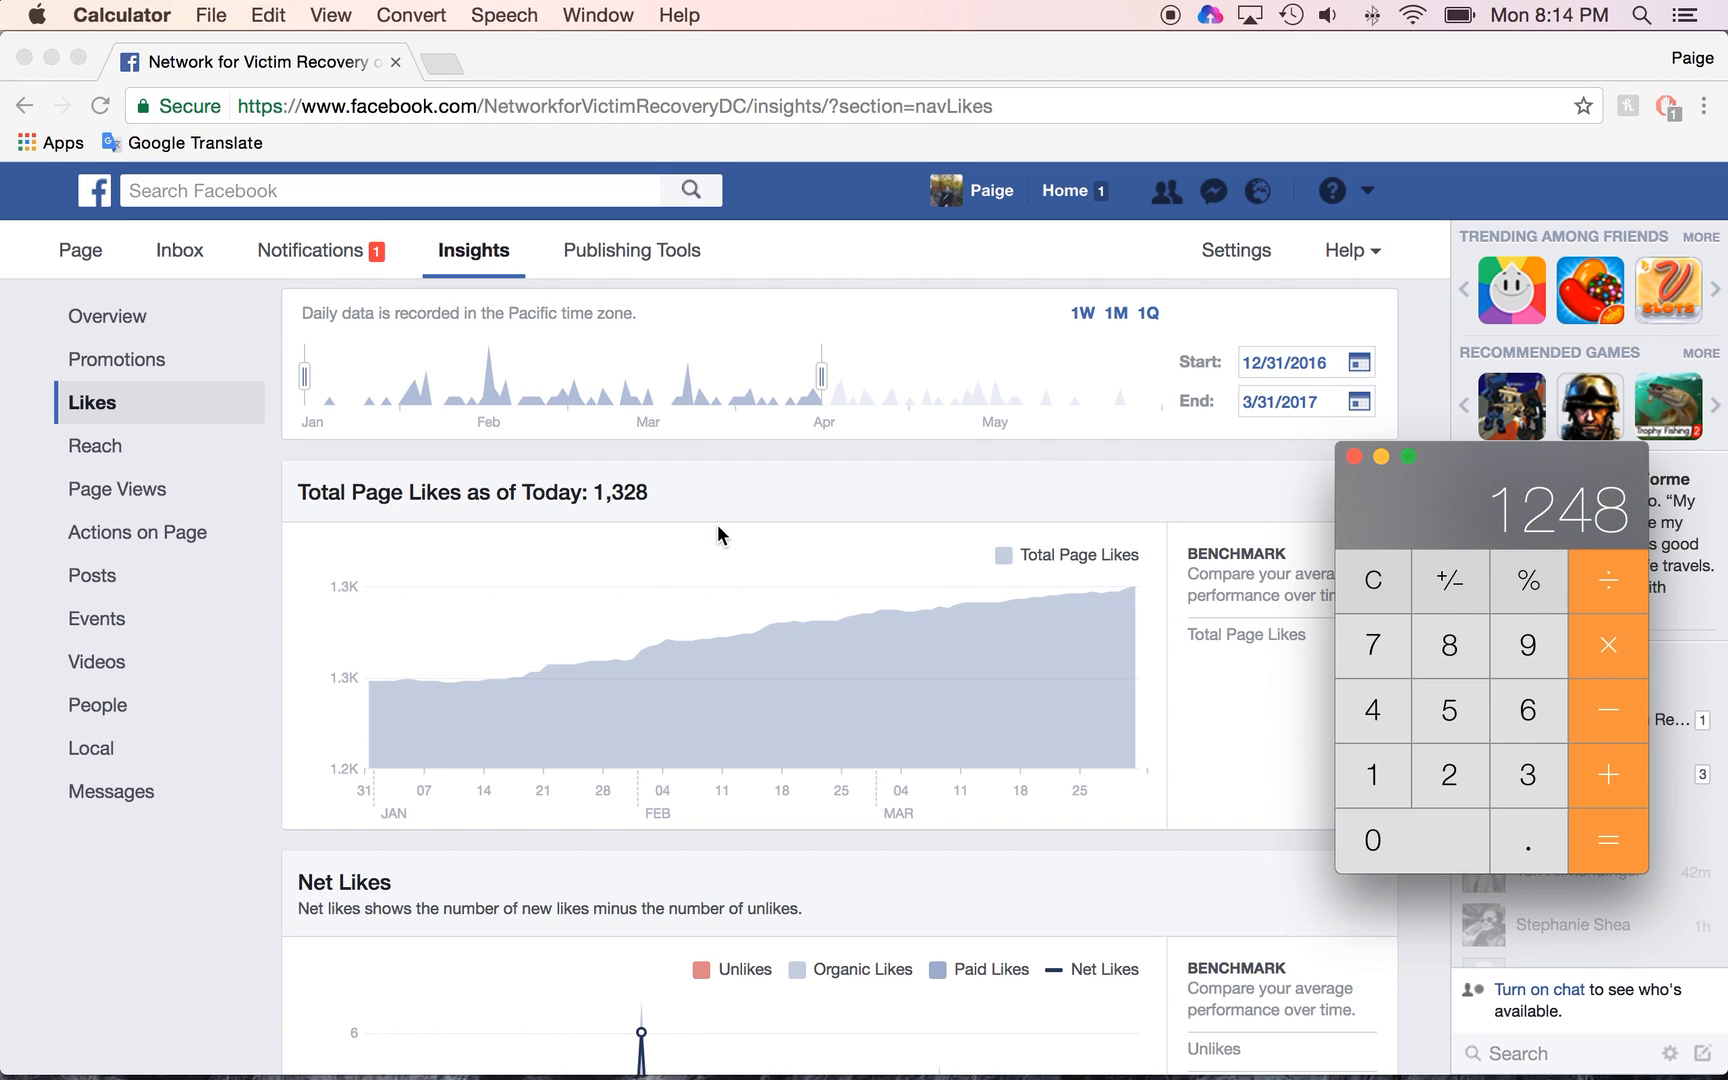
Check the total page likes for March 31, 2017 in Chrome, and subtract 1248 from 1300 in Calculator
click(749, 462)
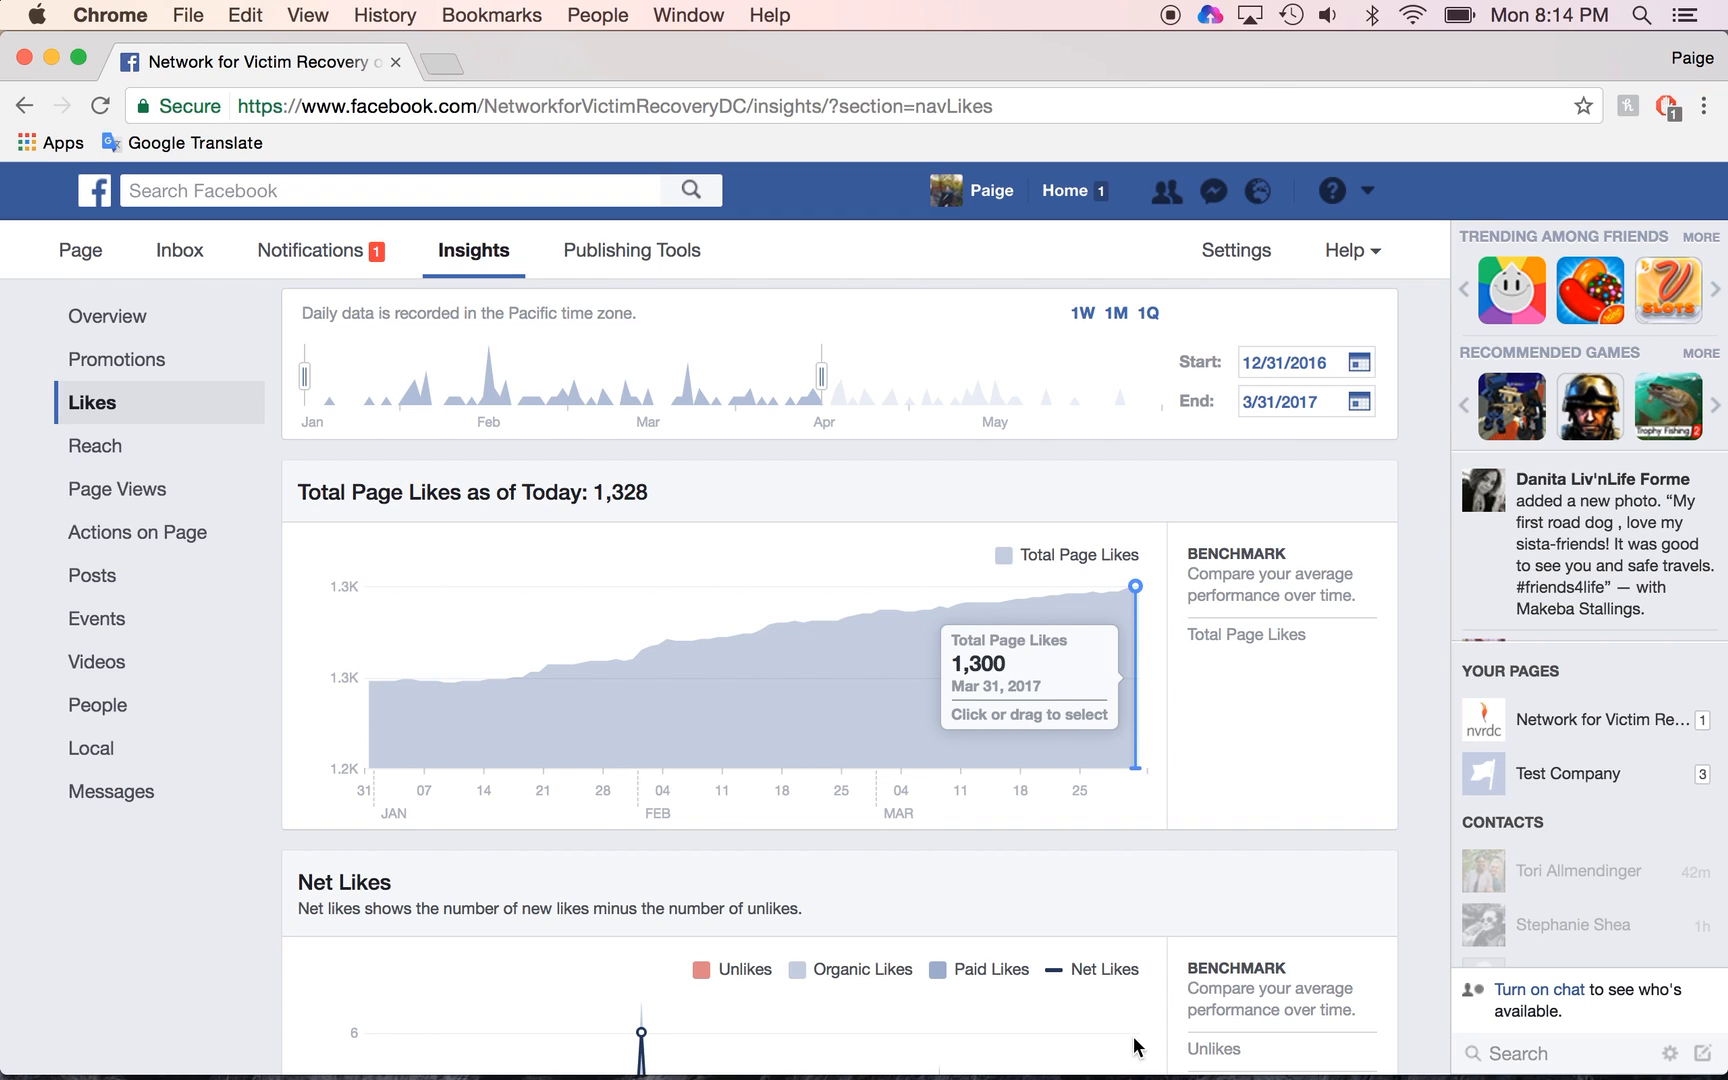
click(1185, 1055)
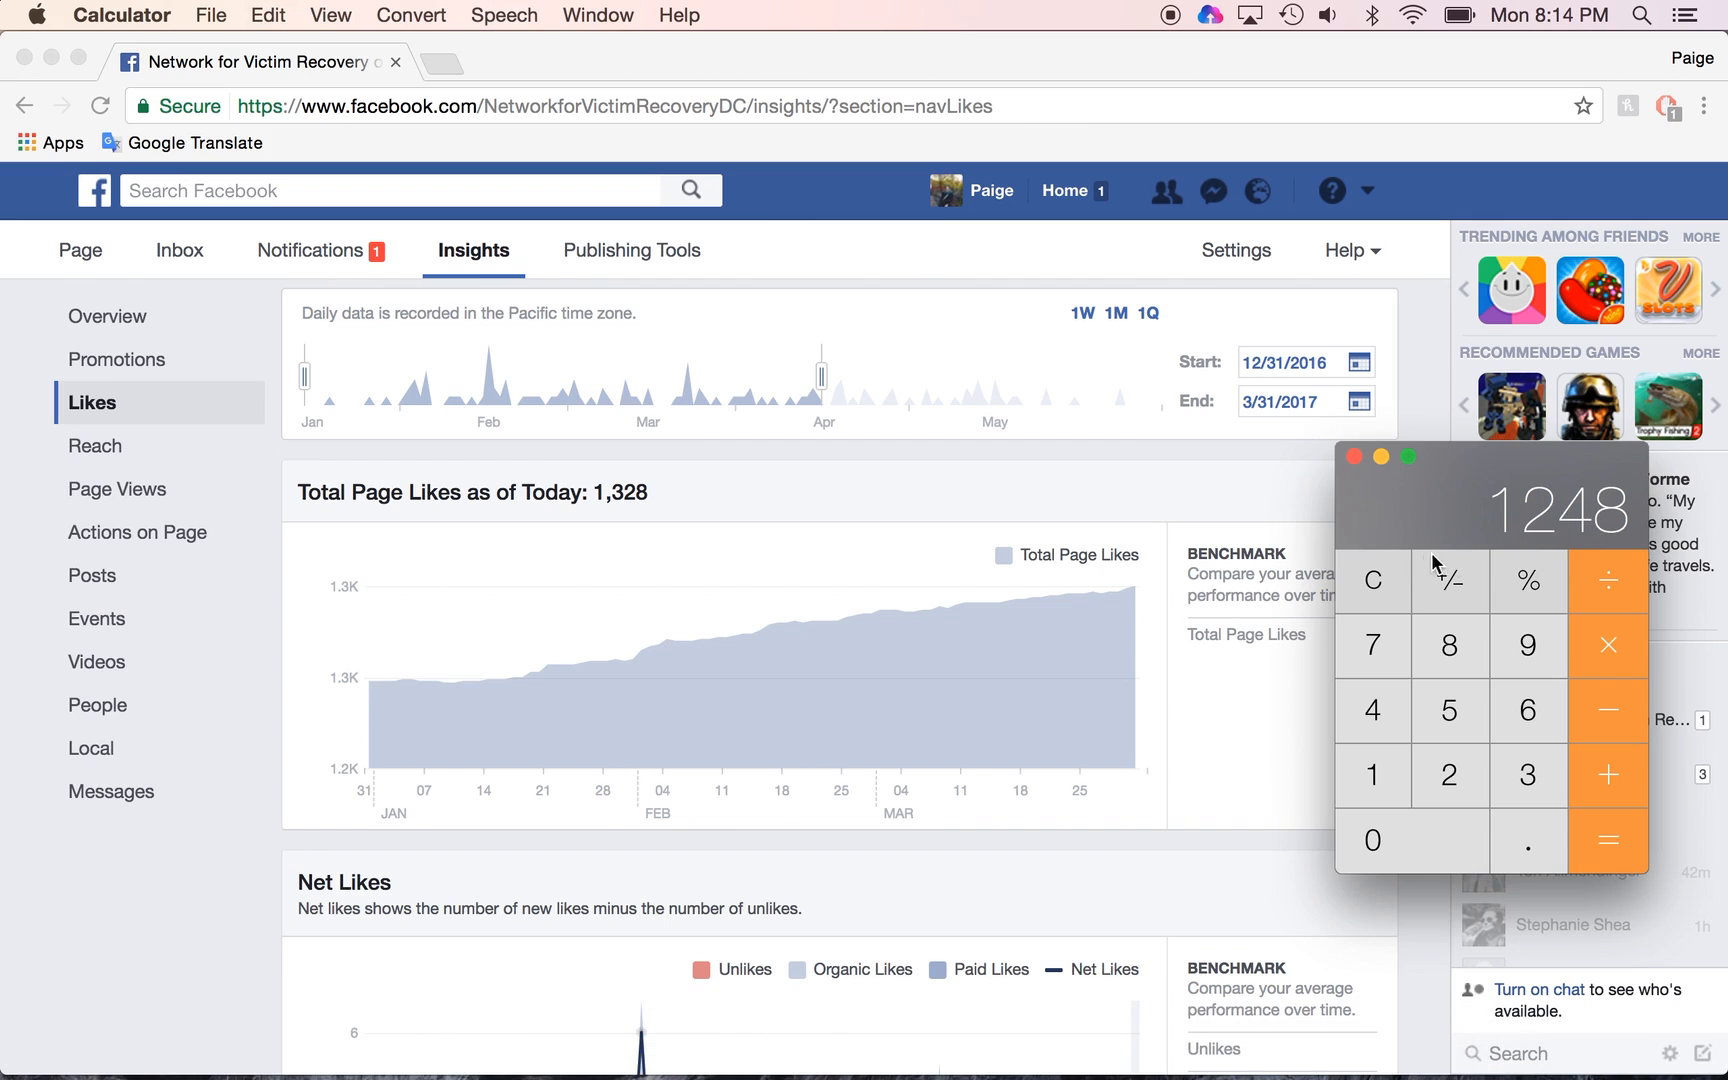
click(1373, 580)
click(1373, 772)
click(1527, 775)
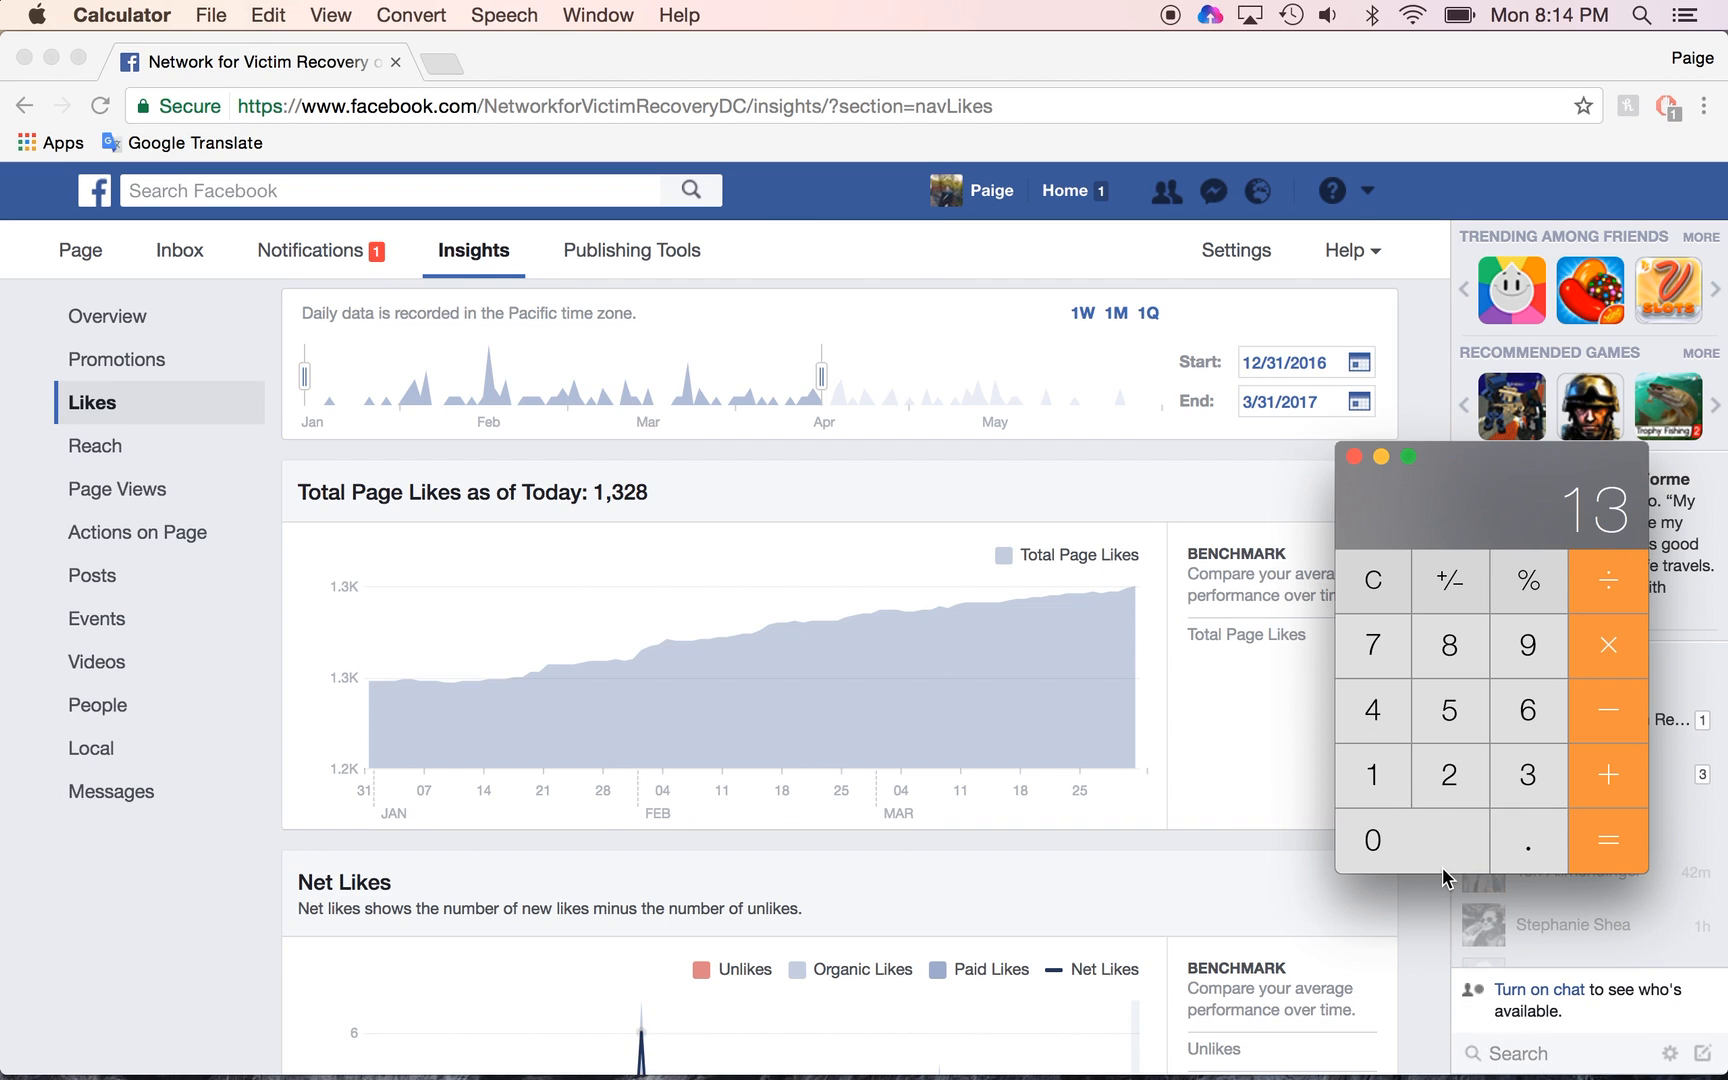
double_click(1442, 872)
click(1620, 716)
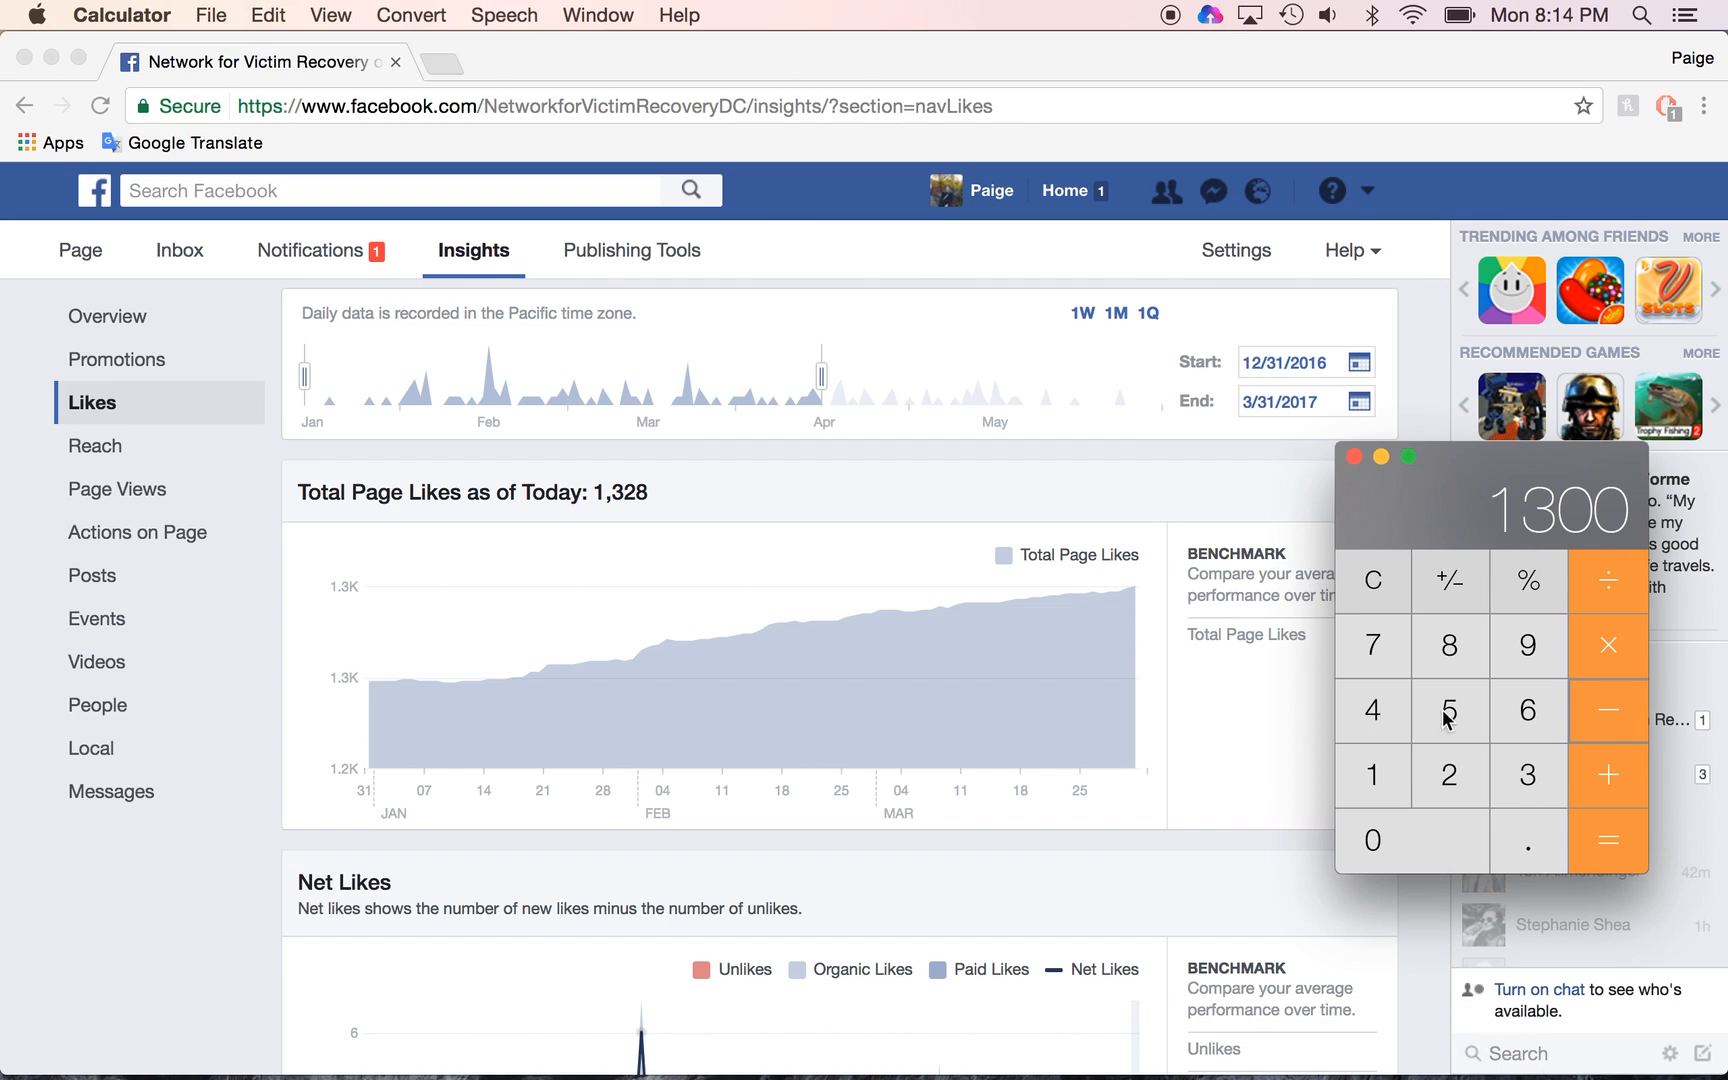
click(1368, 770)
click(1443, 770)
click(1373, 708)
click(1449, 645)
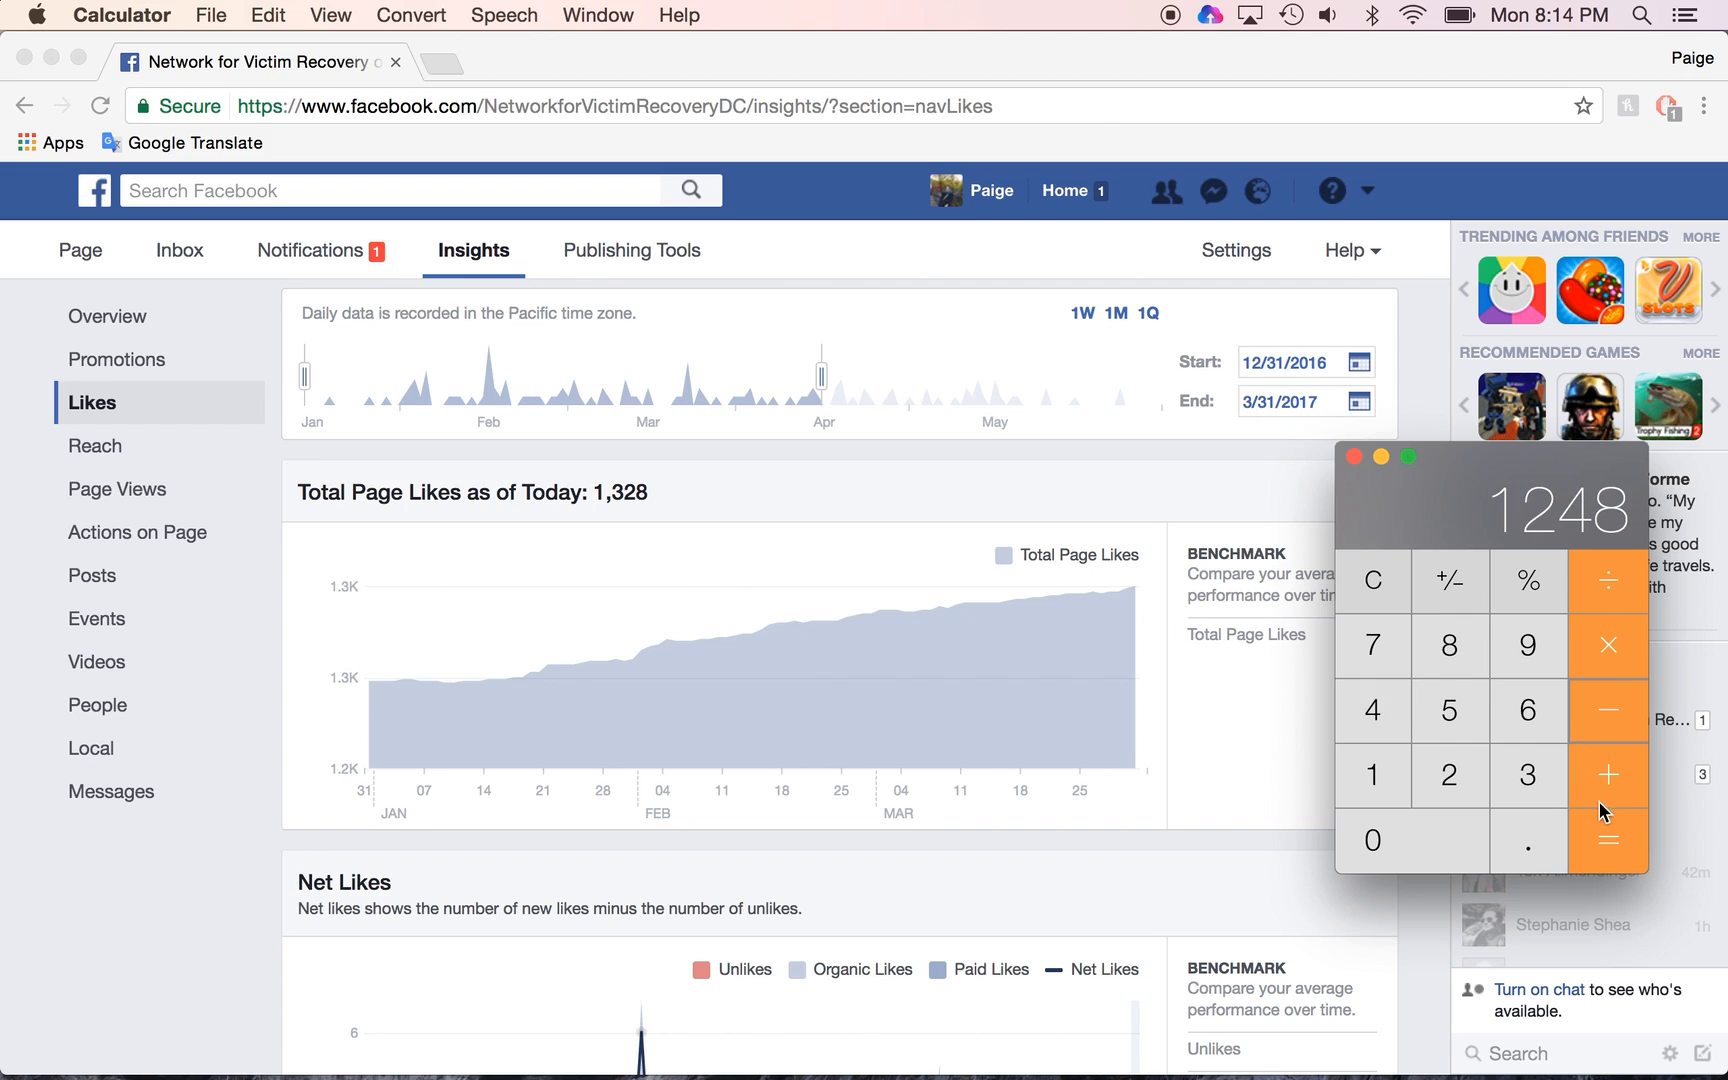
click(1608, 840)
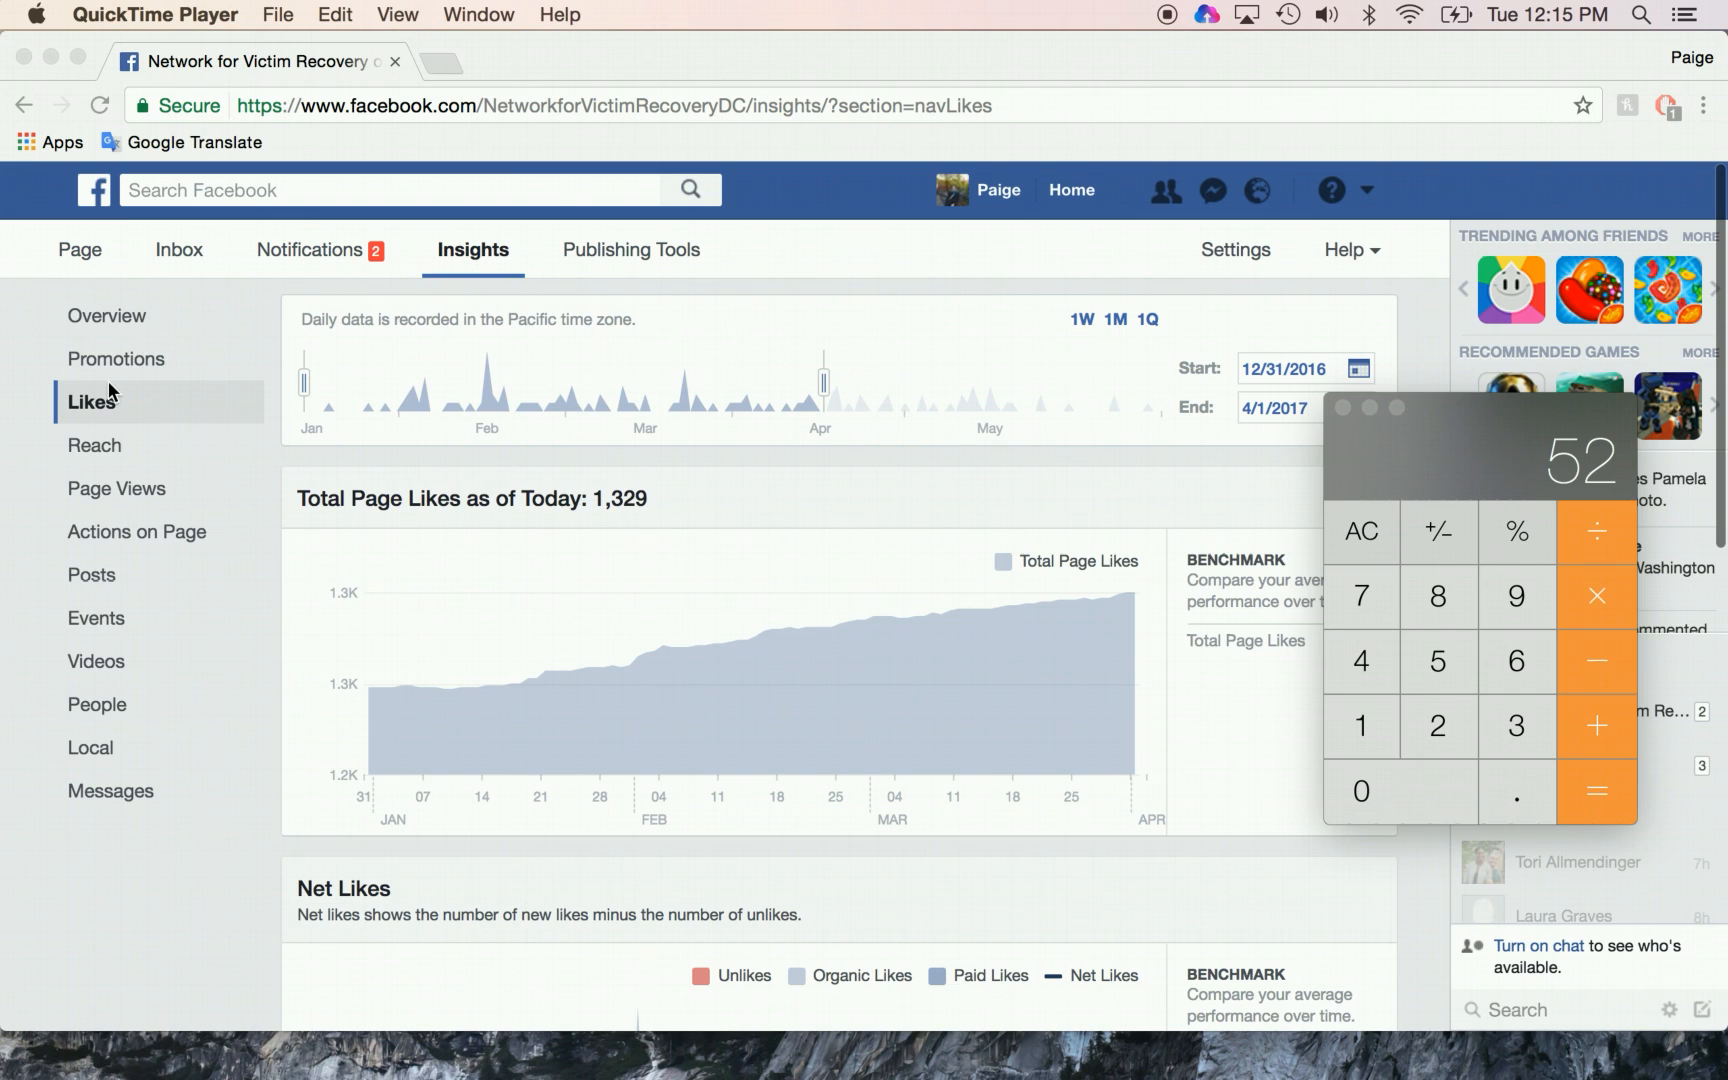
Switch back to Chrome, open the Reach report in Insights and set its start date to 1/1/2017
click(108, 459)
click(110, 458)
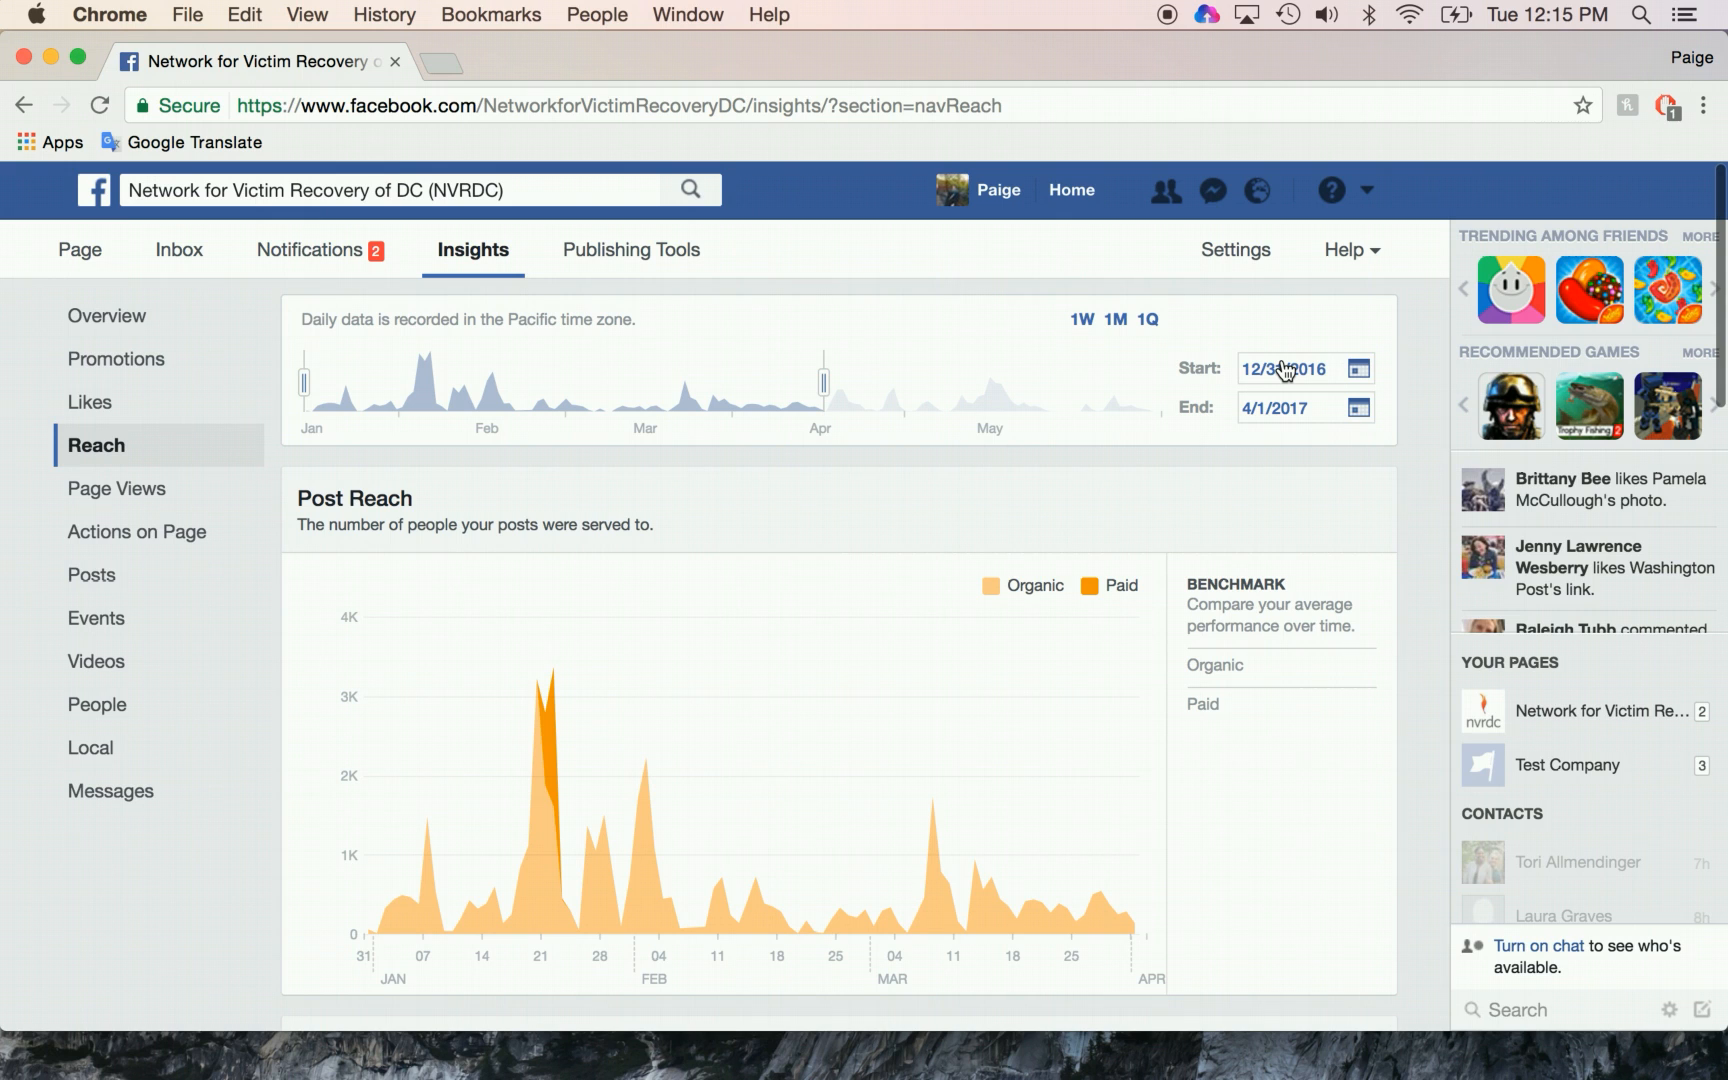
click(1285, 370)
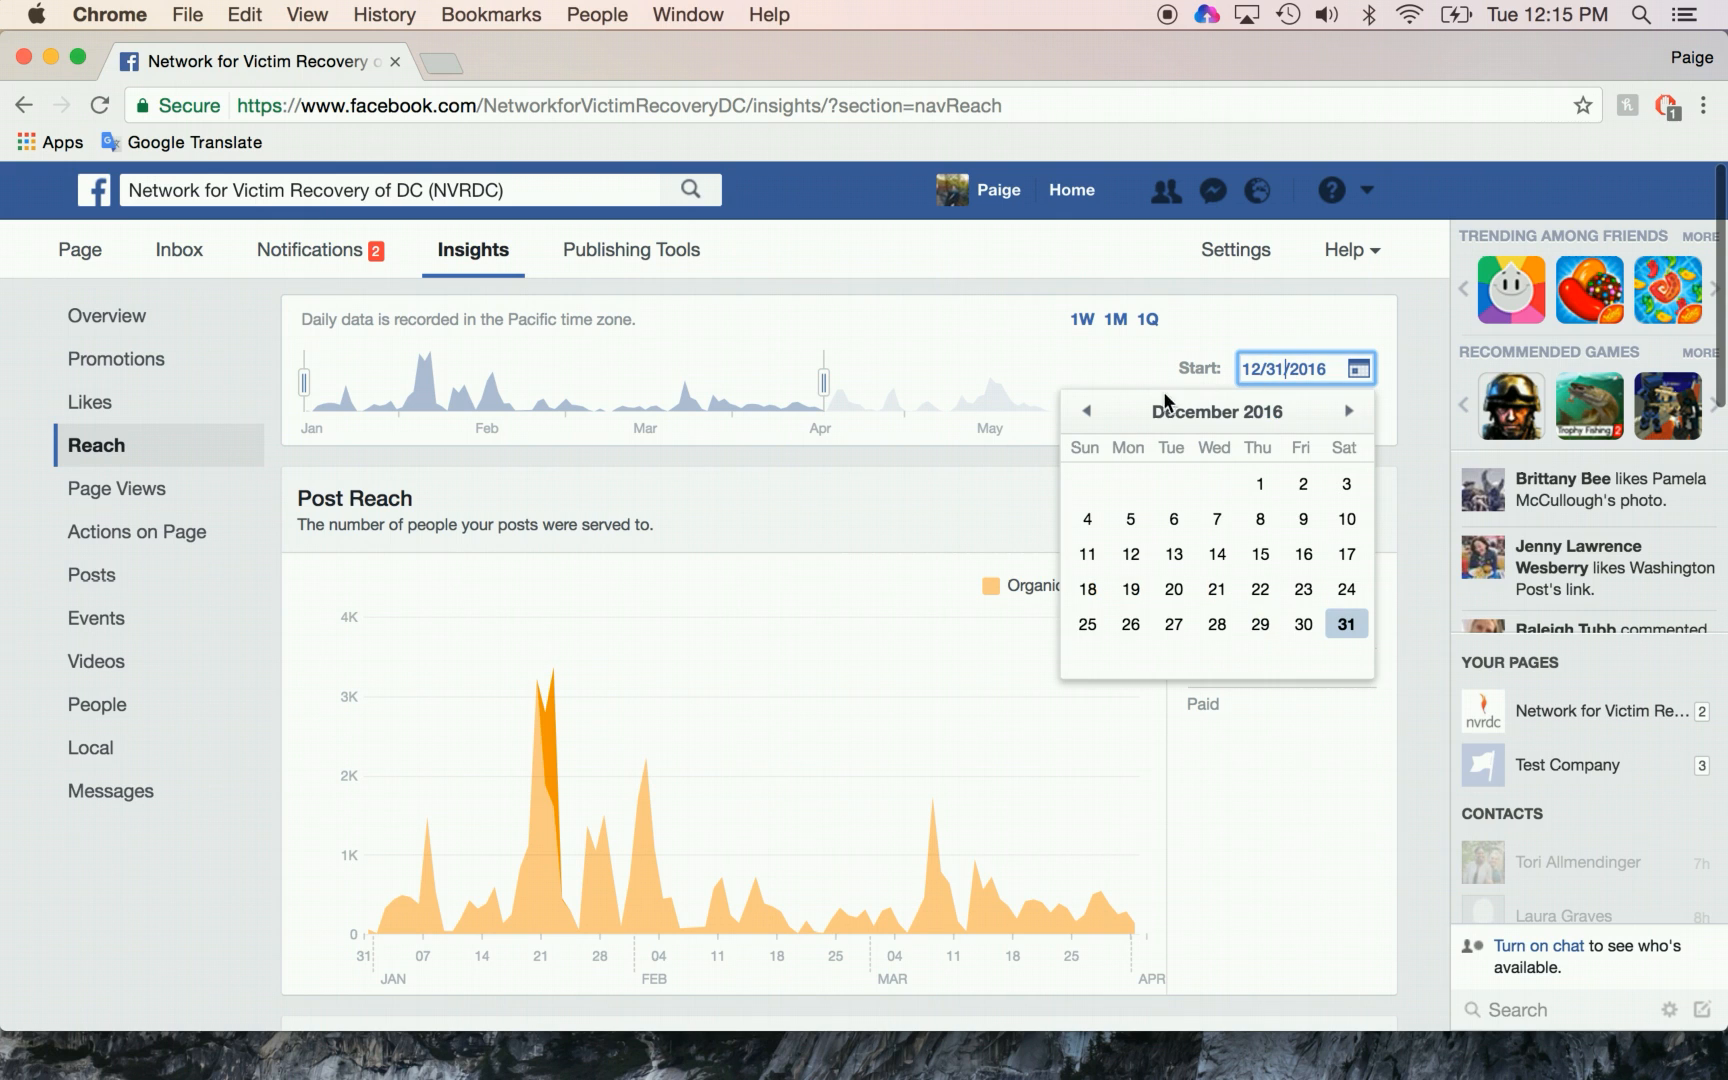
click(1092, 414)
click(1094, 416)
click(1094, 416)
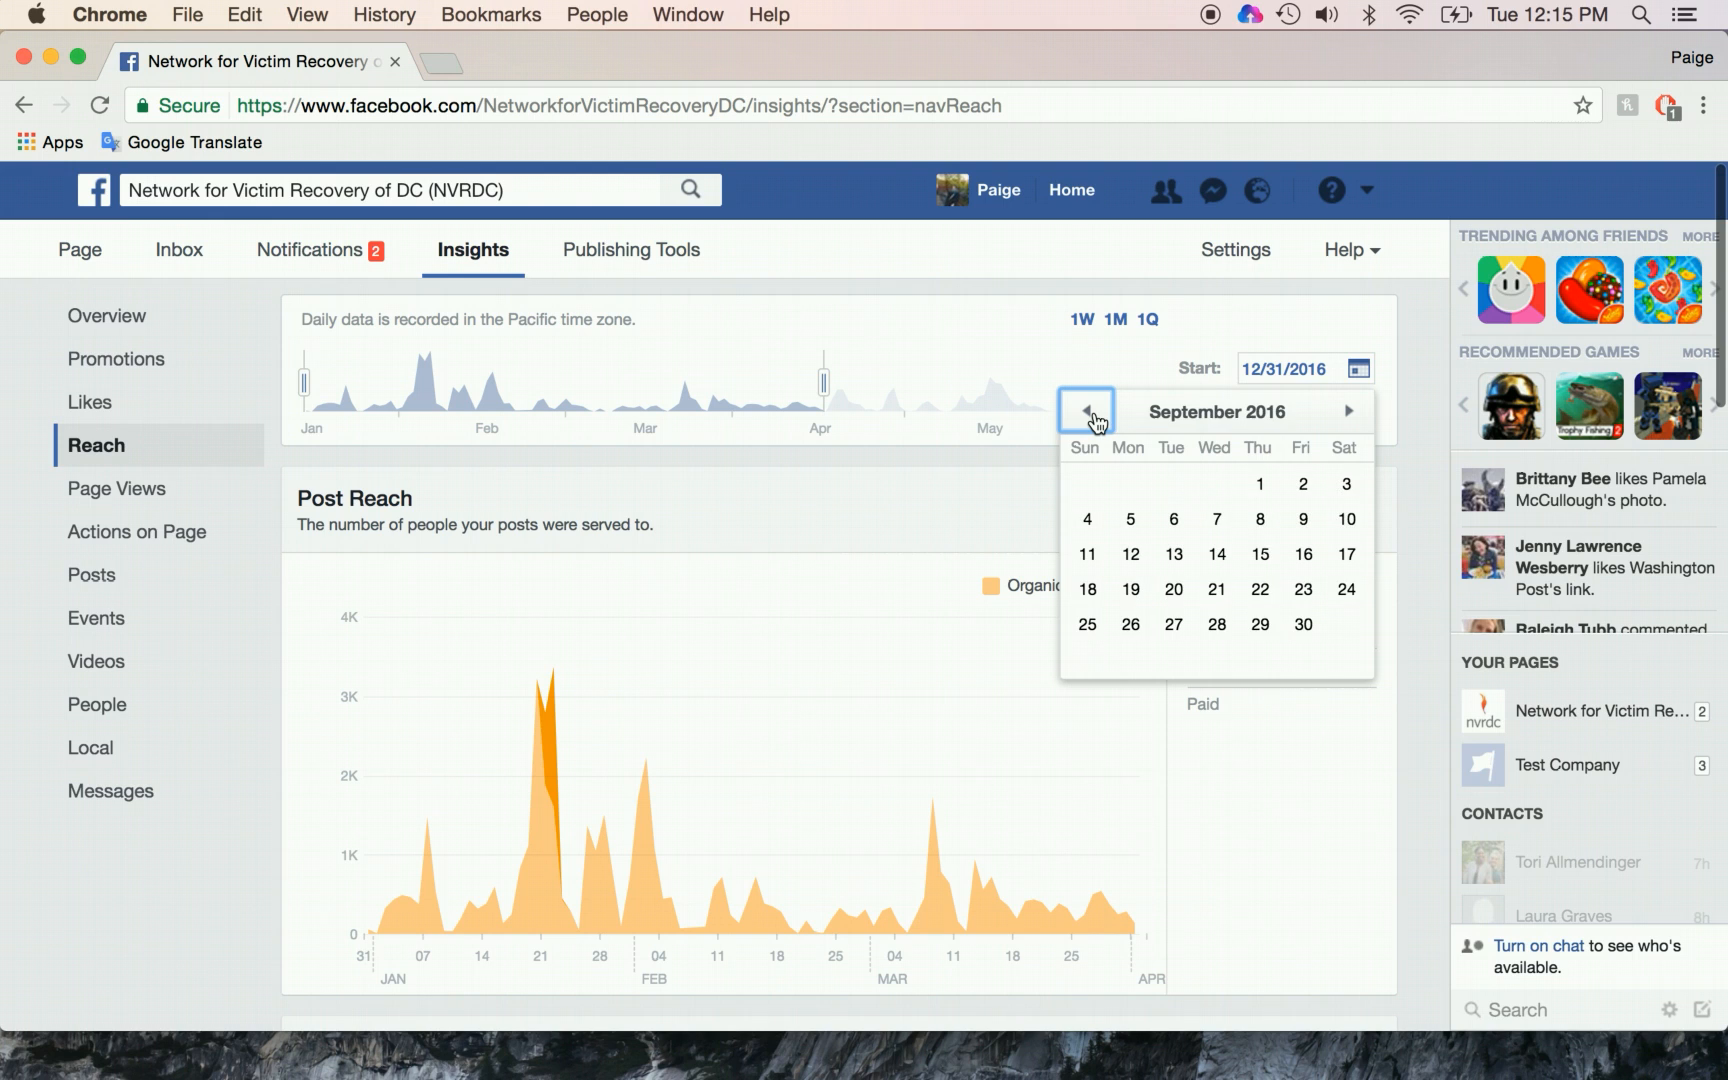
click(1348, 414)
click(1350, 416)
click(1350, 416)
click(1351, 417)
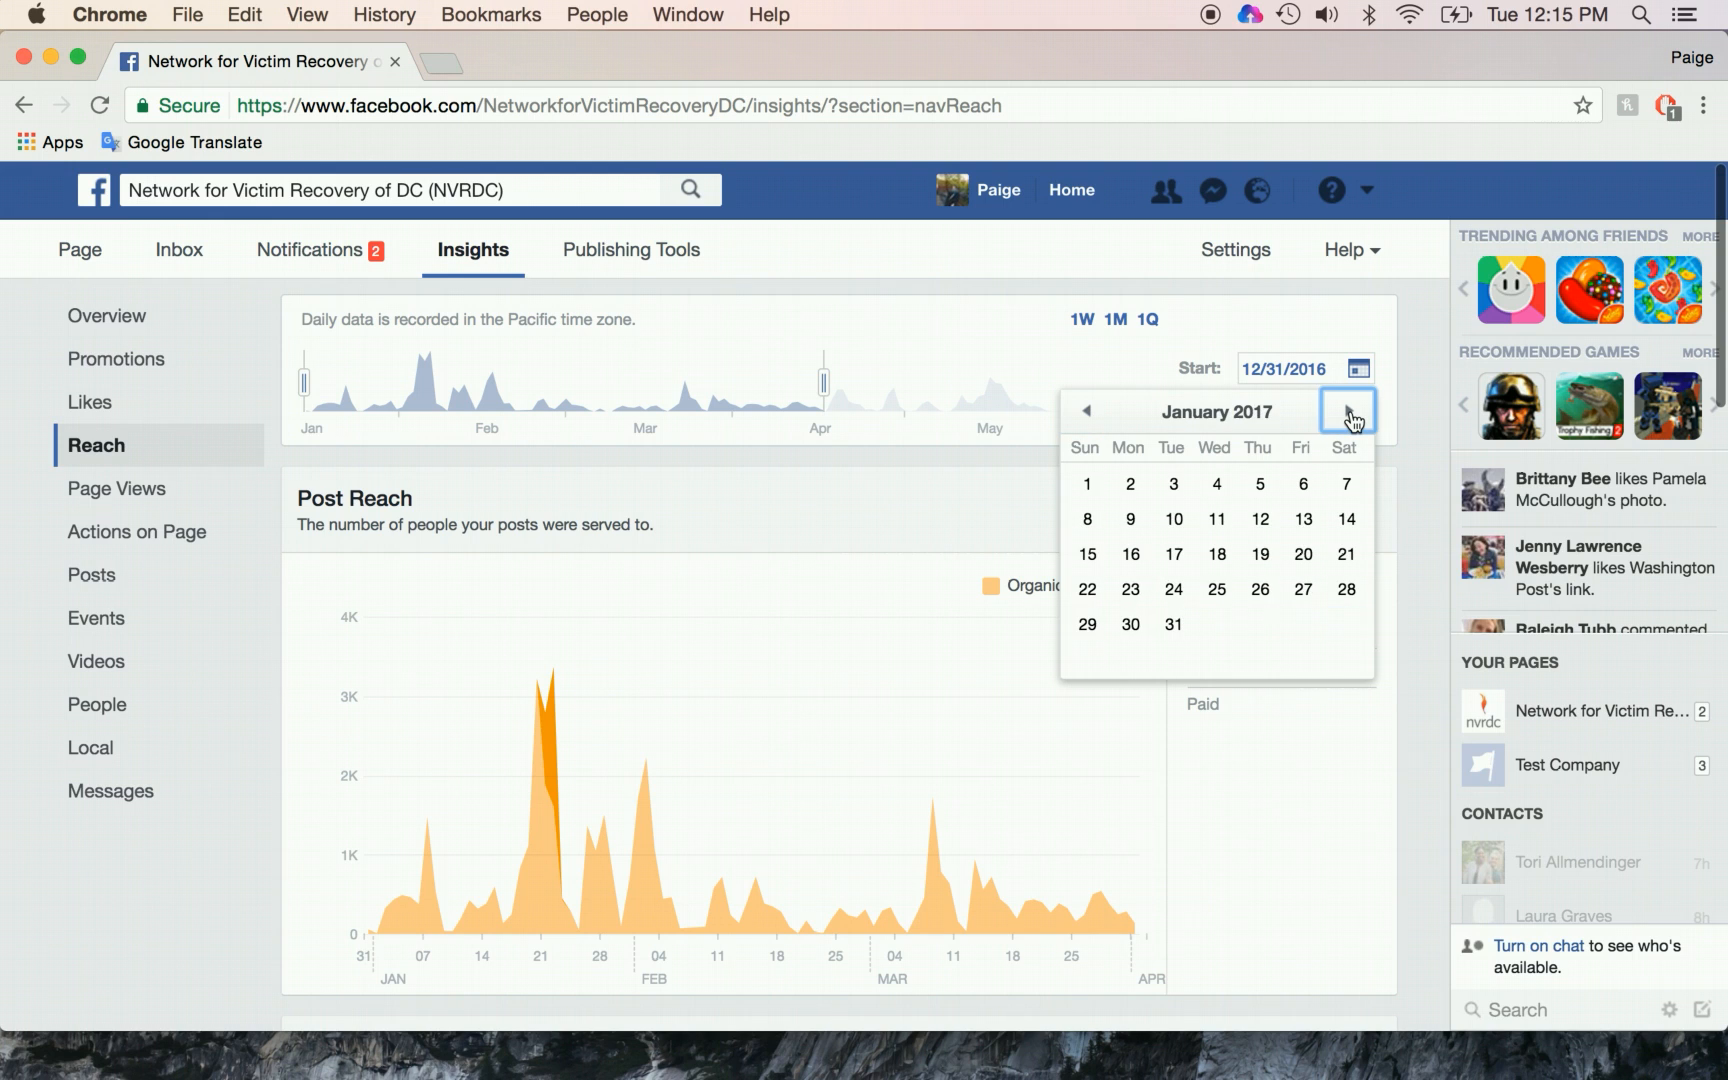
click(1088, 486)
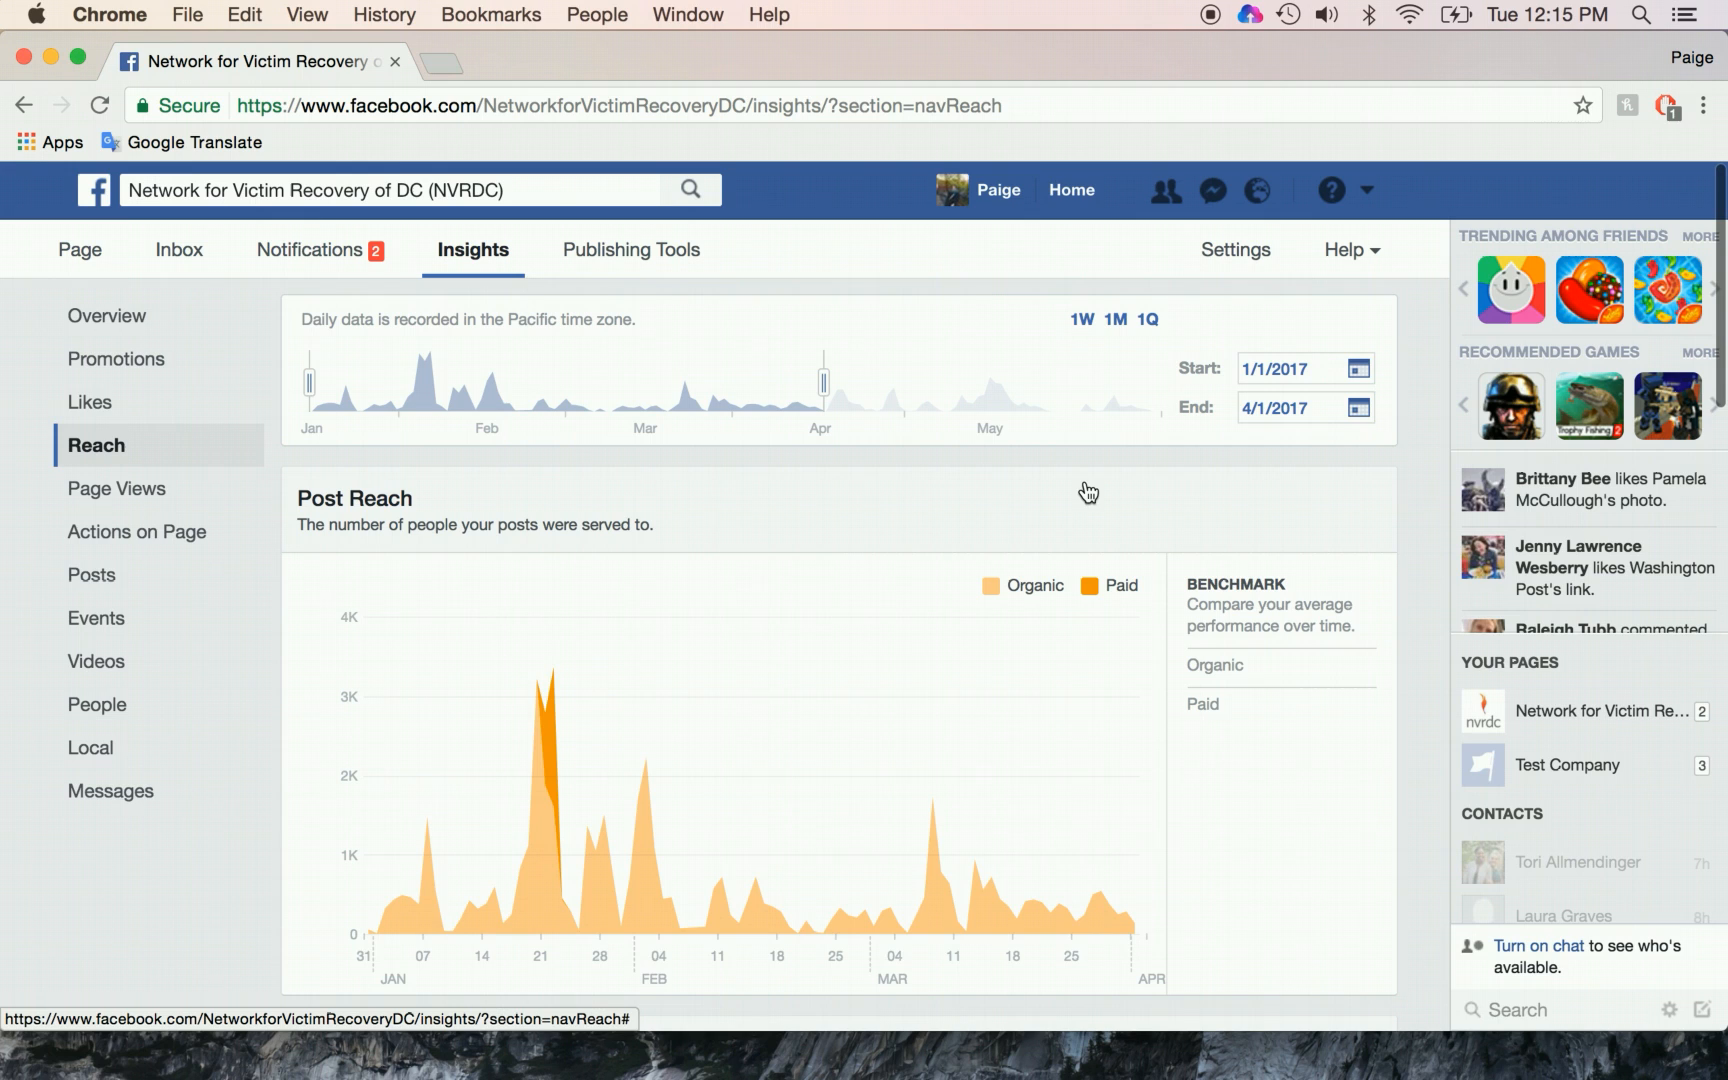
Set the end date of the Reach report to 3/31/2017
click(1276, 407)
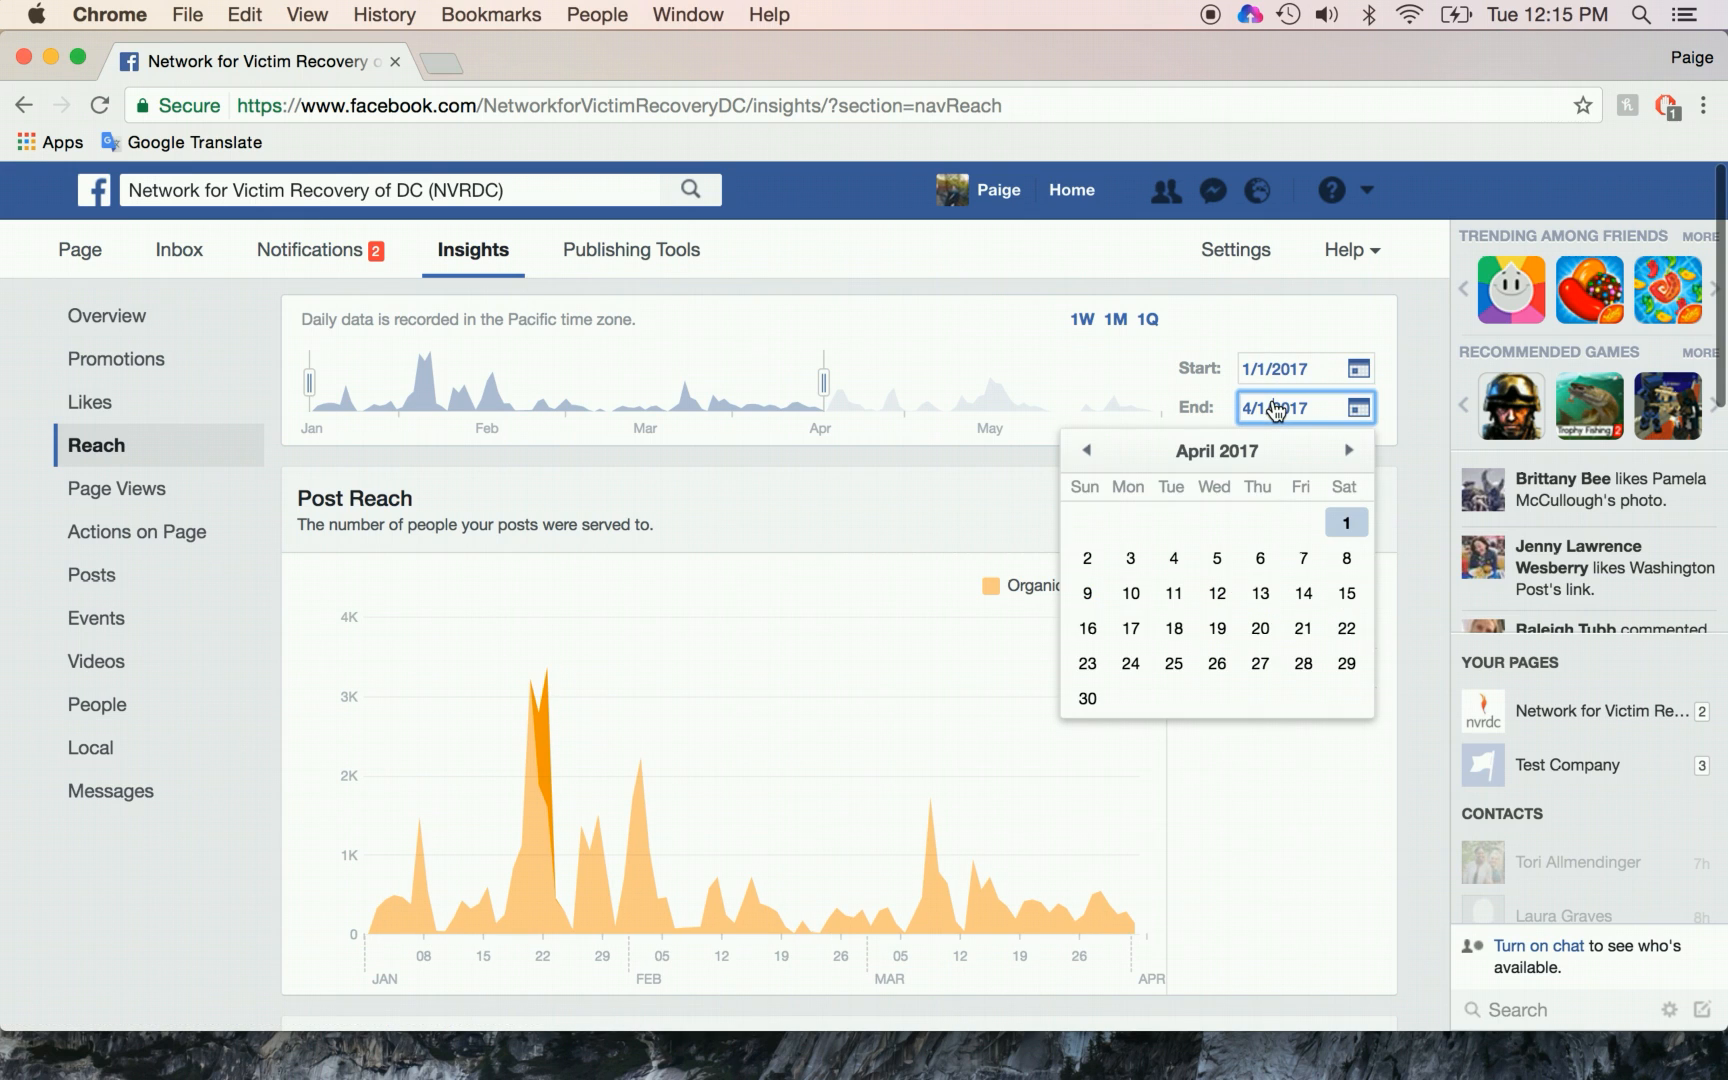
click(1087, 452)
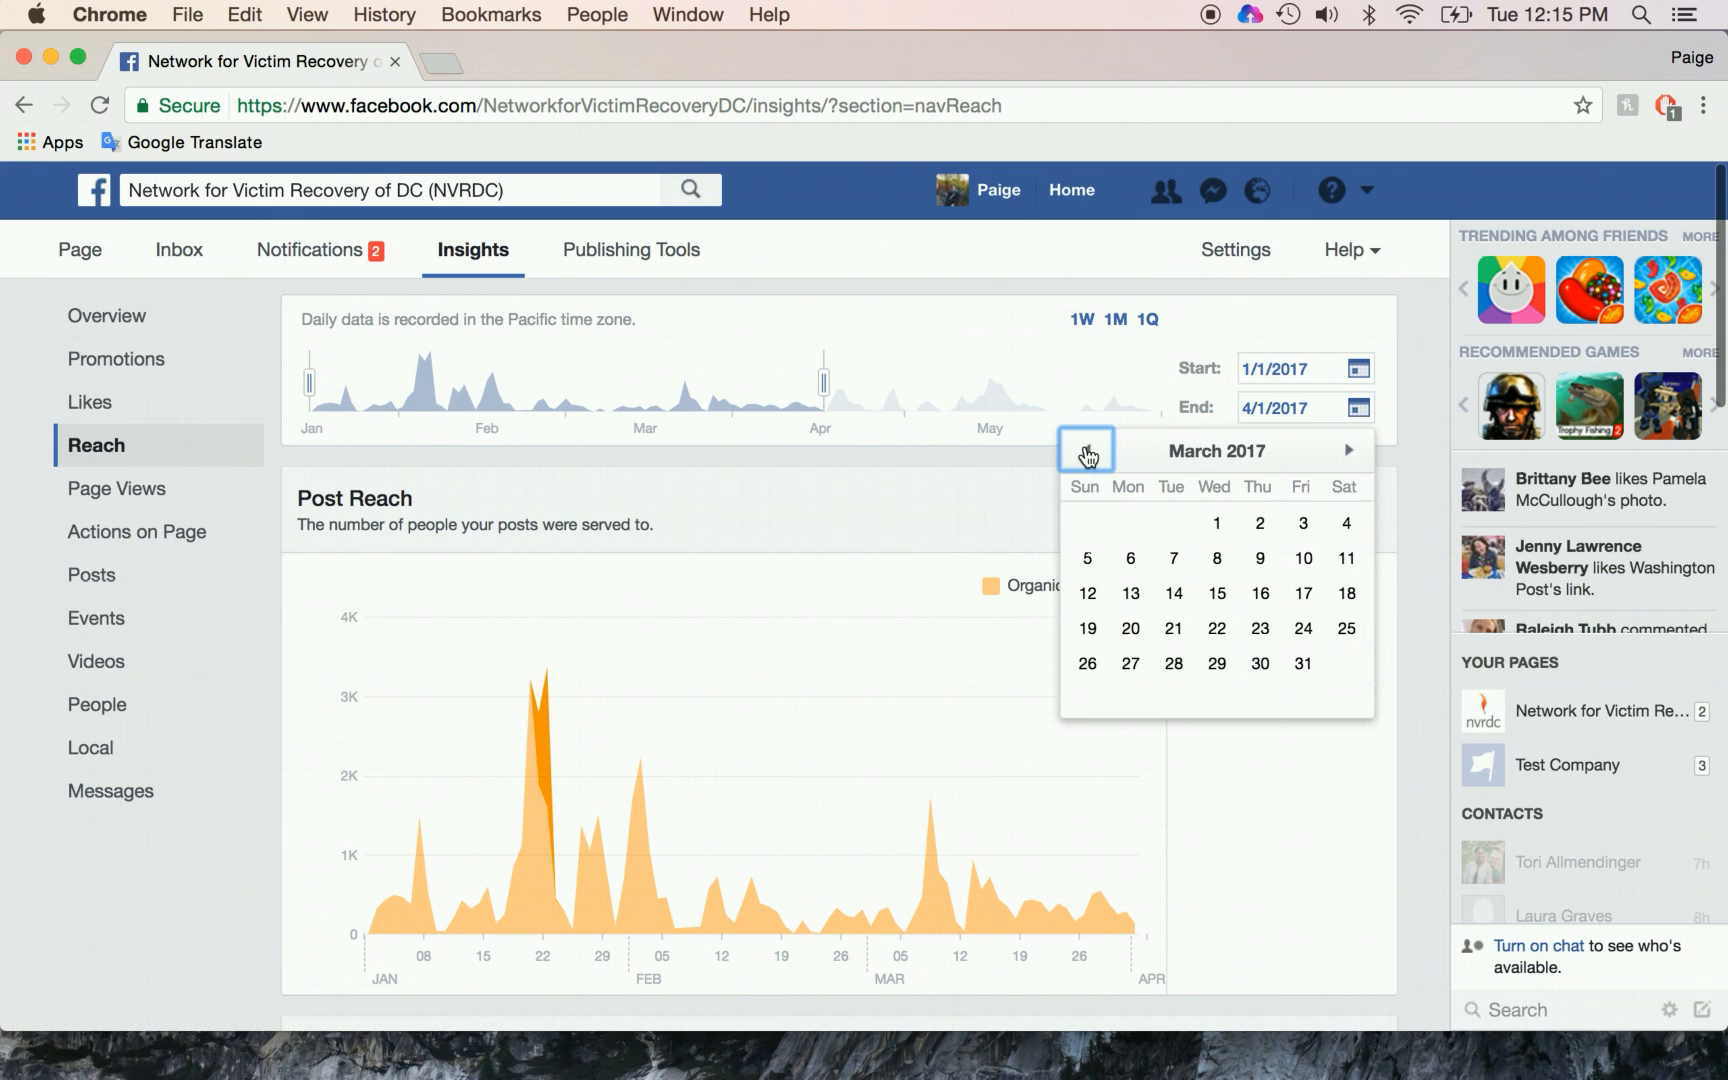
click(1314, 666)
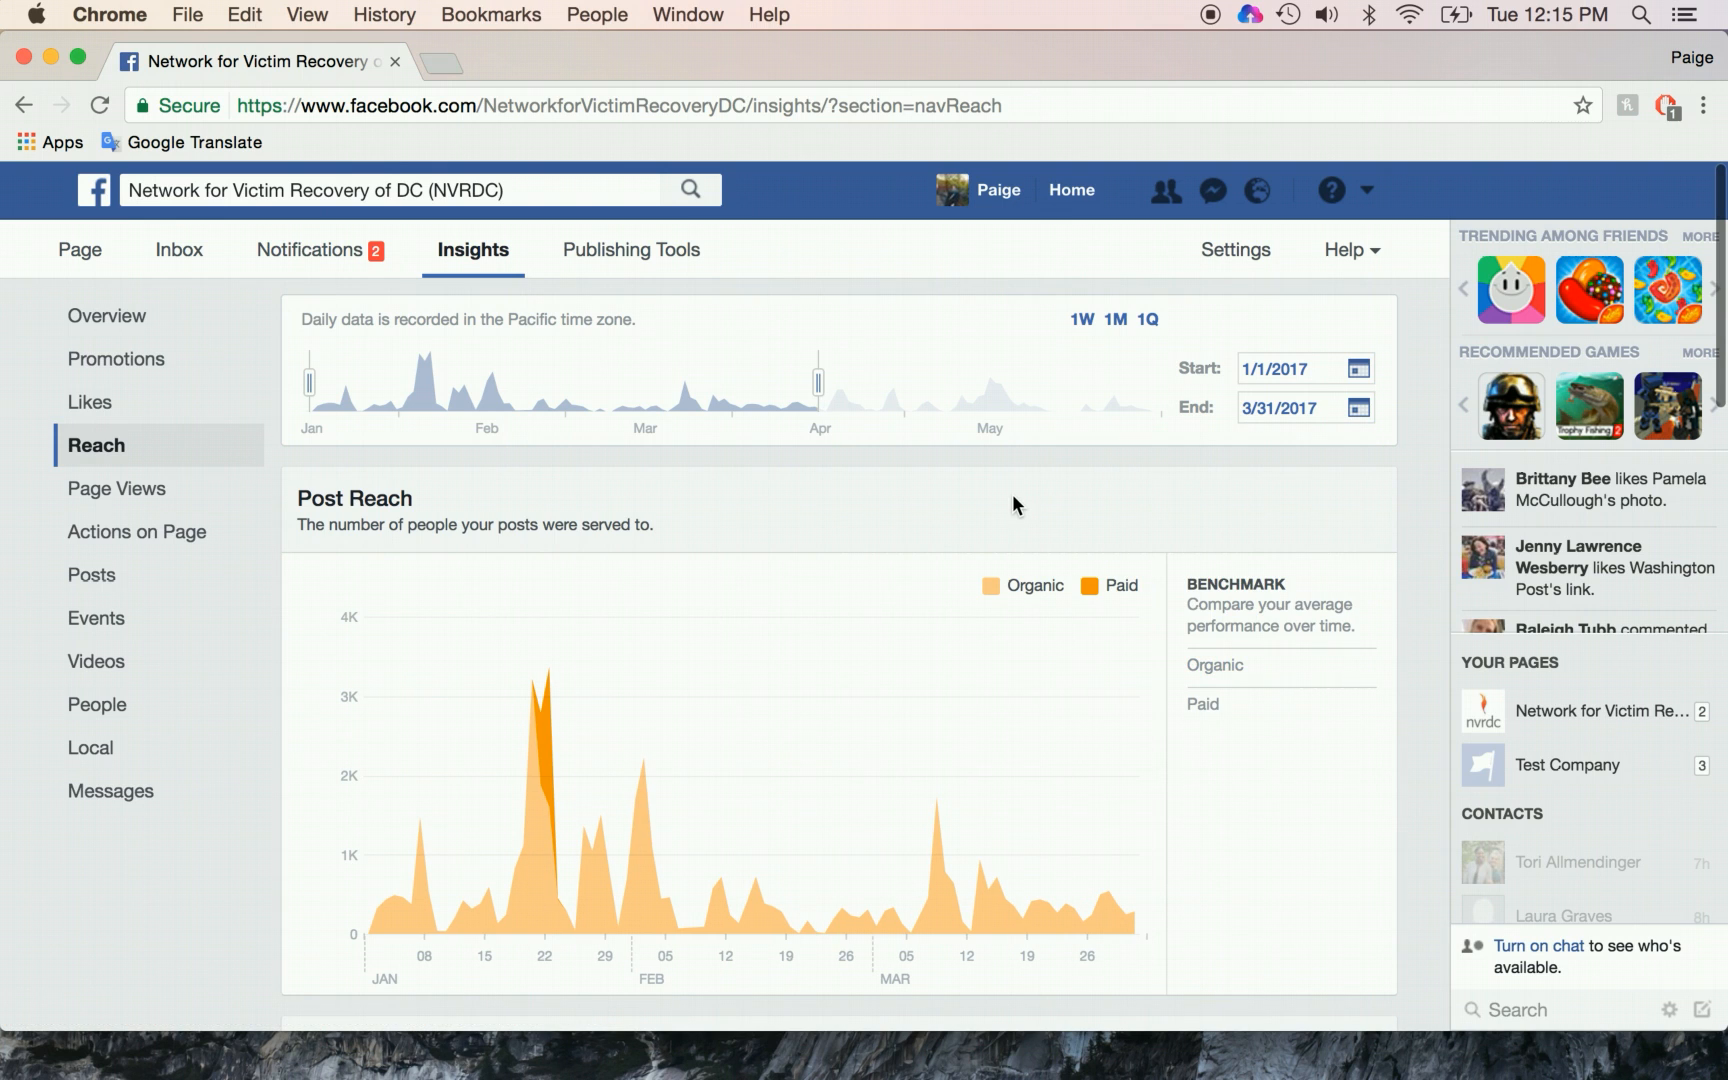
Examine the organic values along the Total Reach chart for the selected date range
scroll(1013, 494, down, 10)
scroll(1013, 494, down, 10)
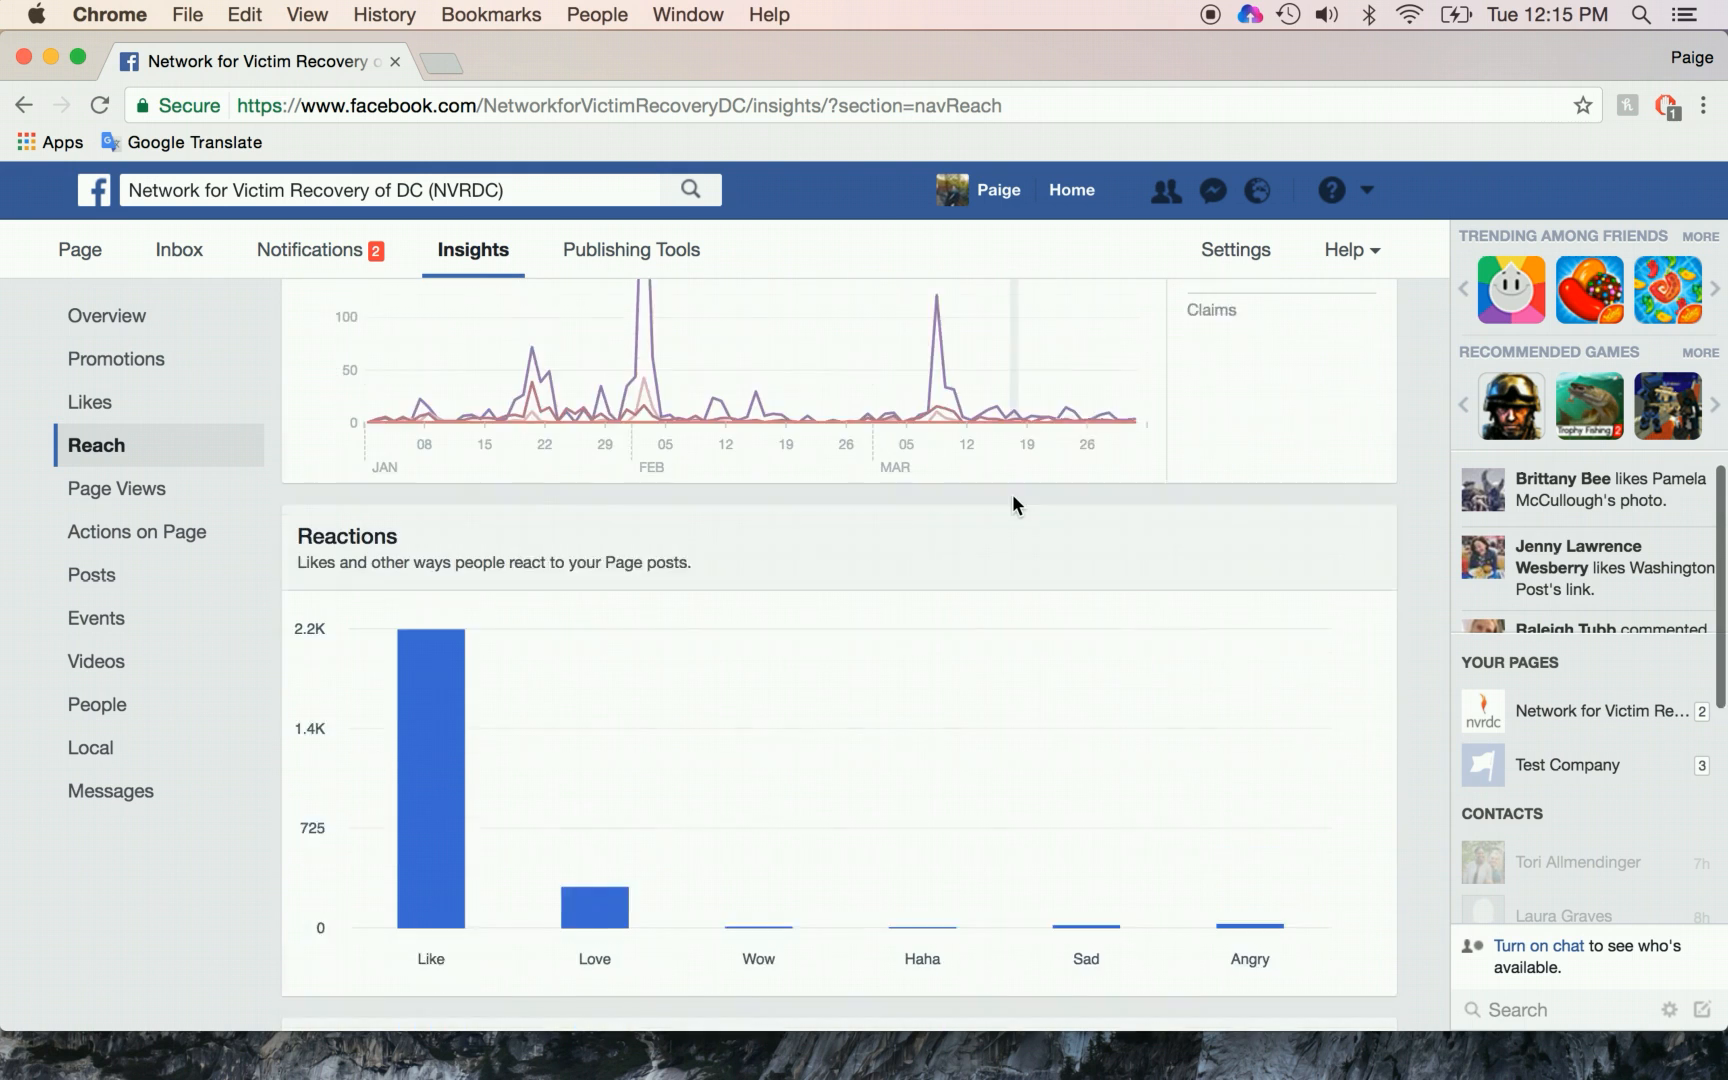
scroll(1013, 494, down, 5)
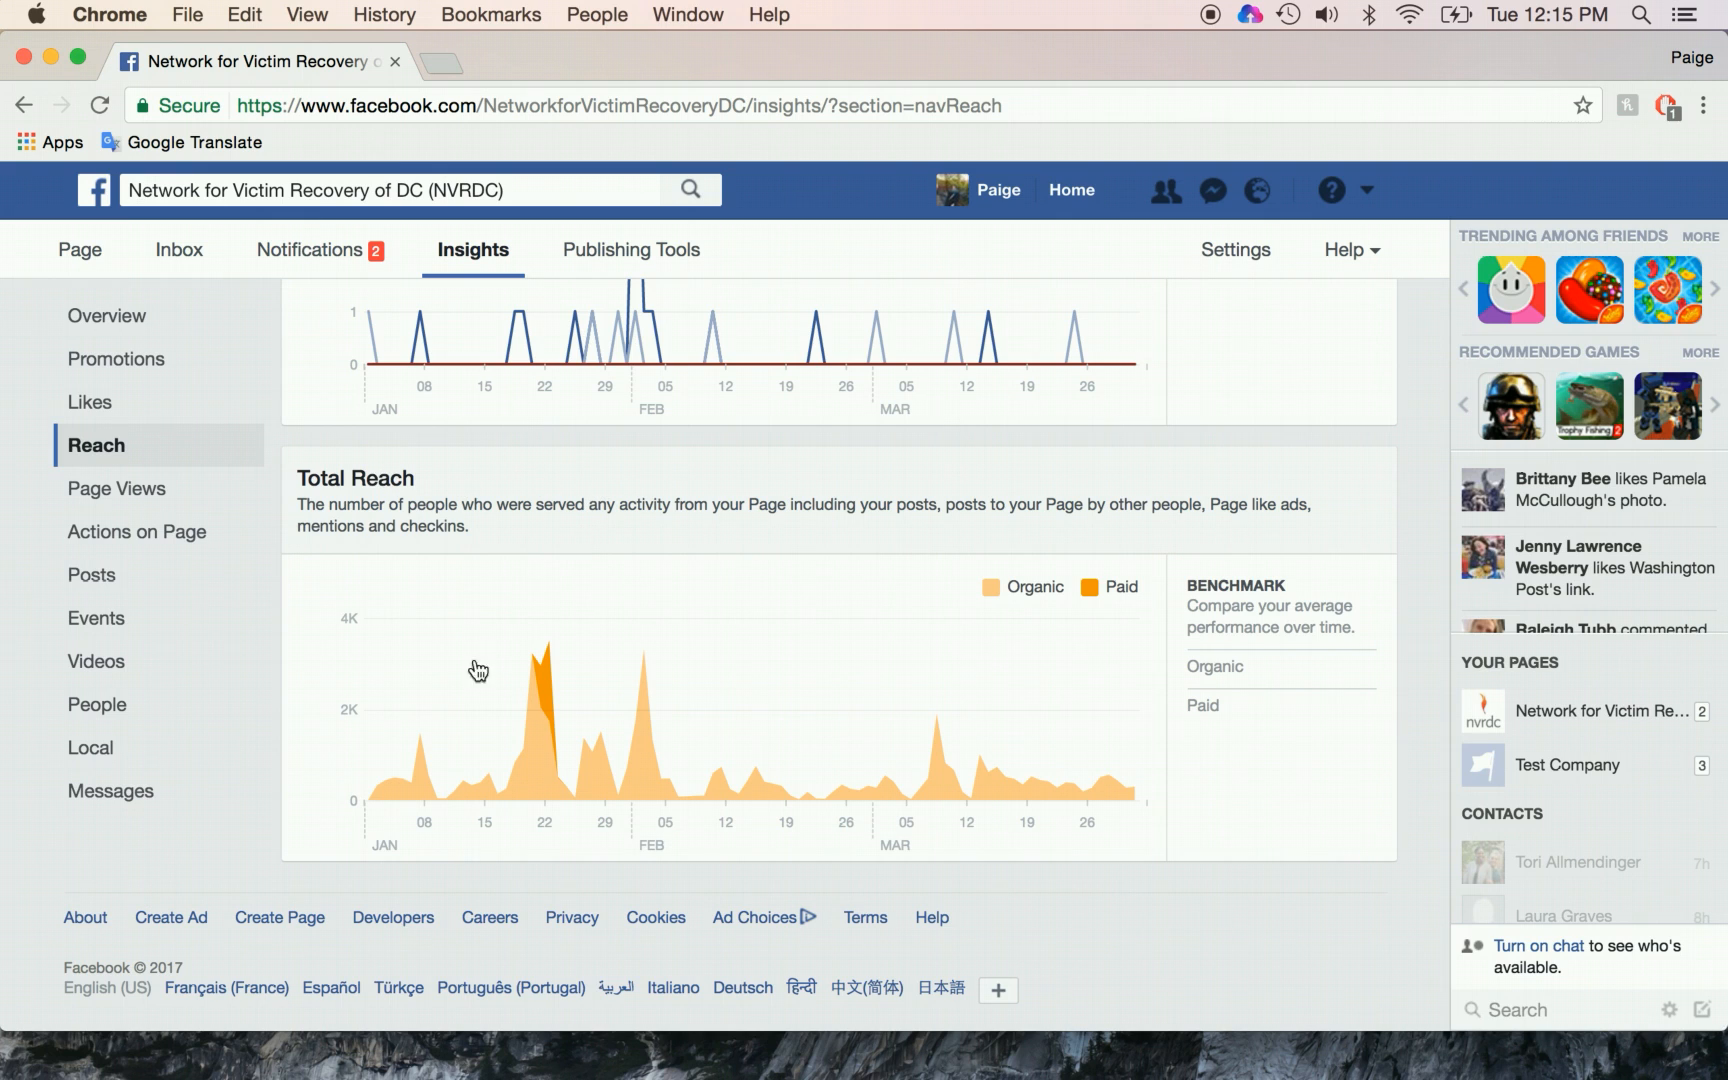
mouse_move(369, 803)
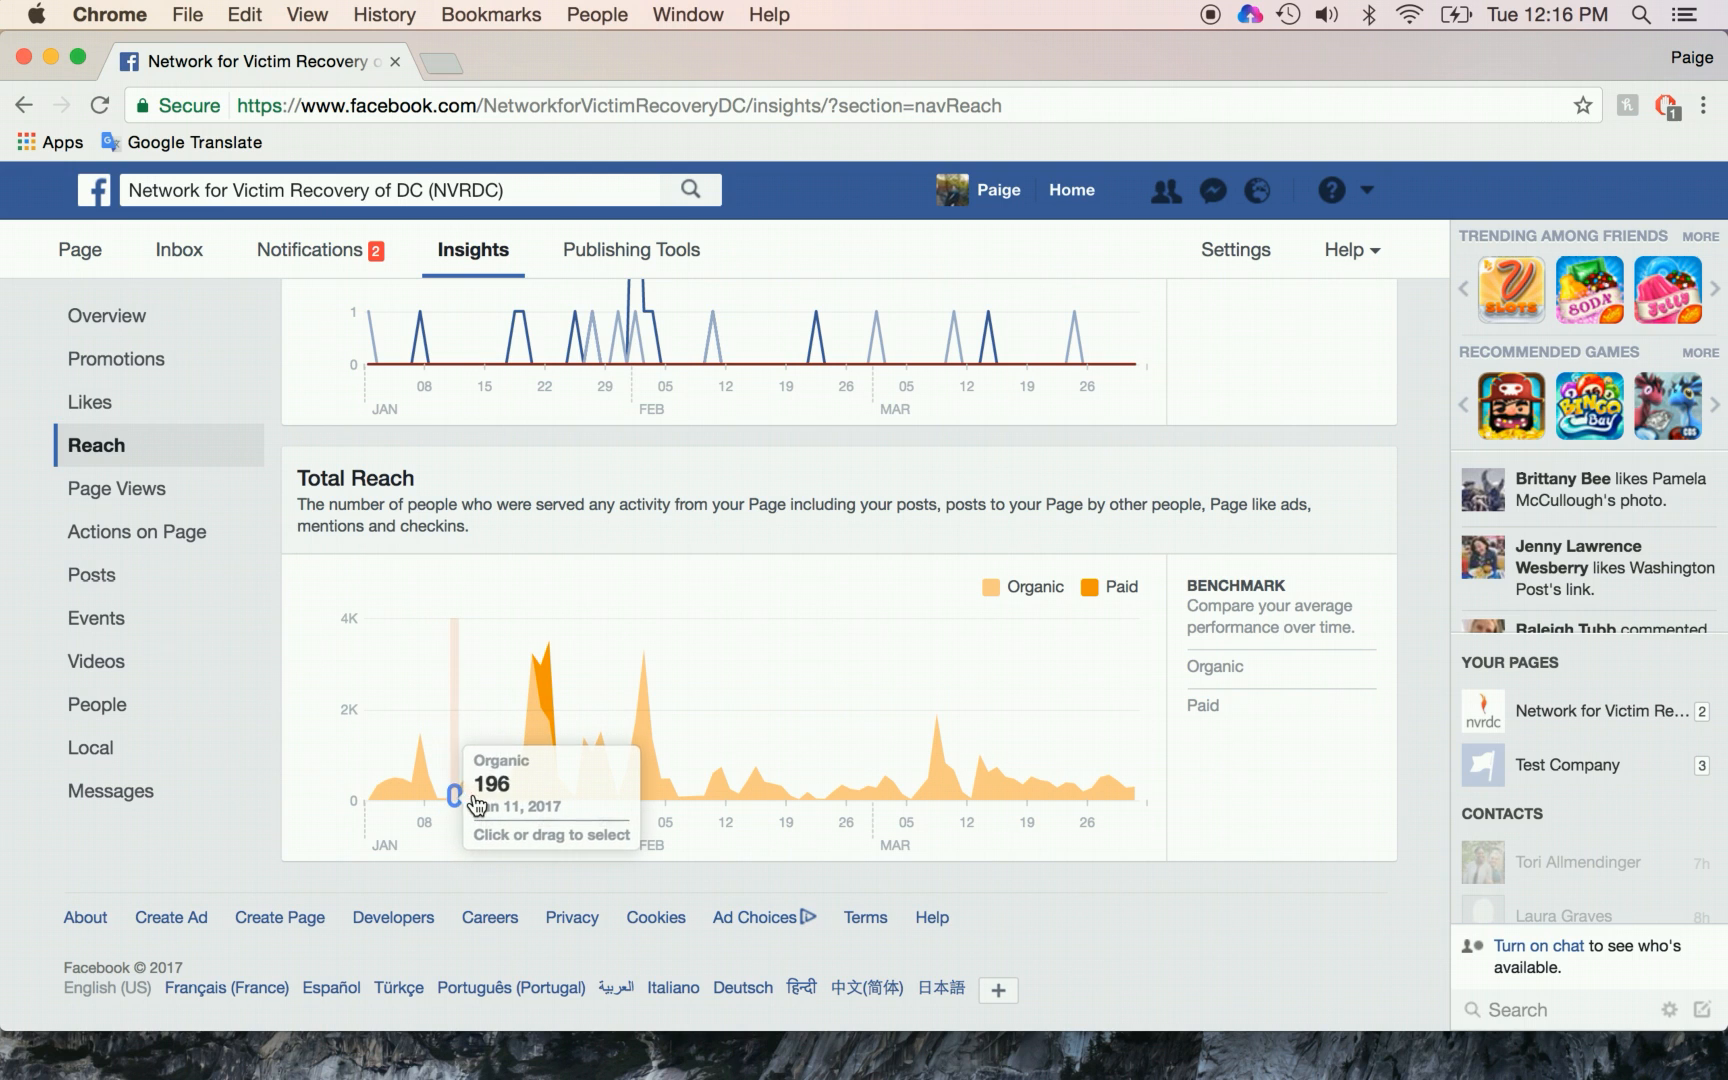
scroll(938, 636, up, 1)
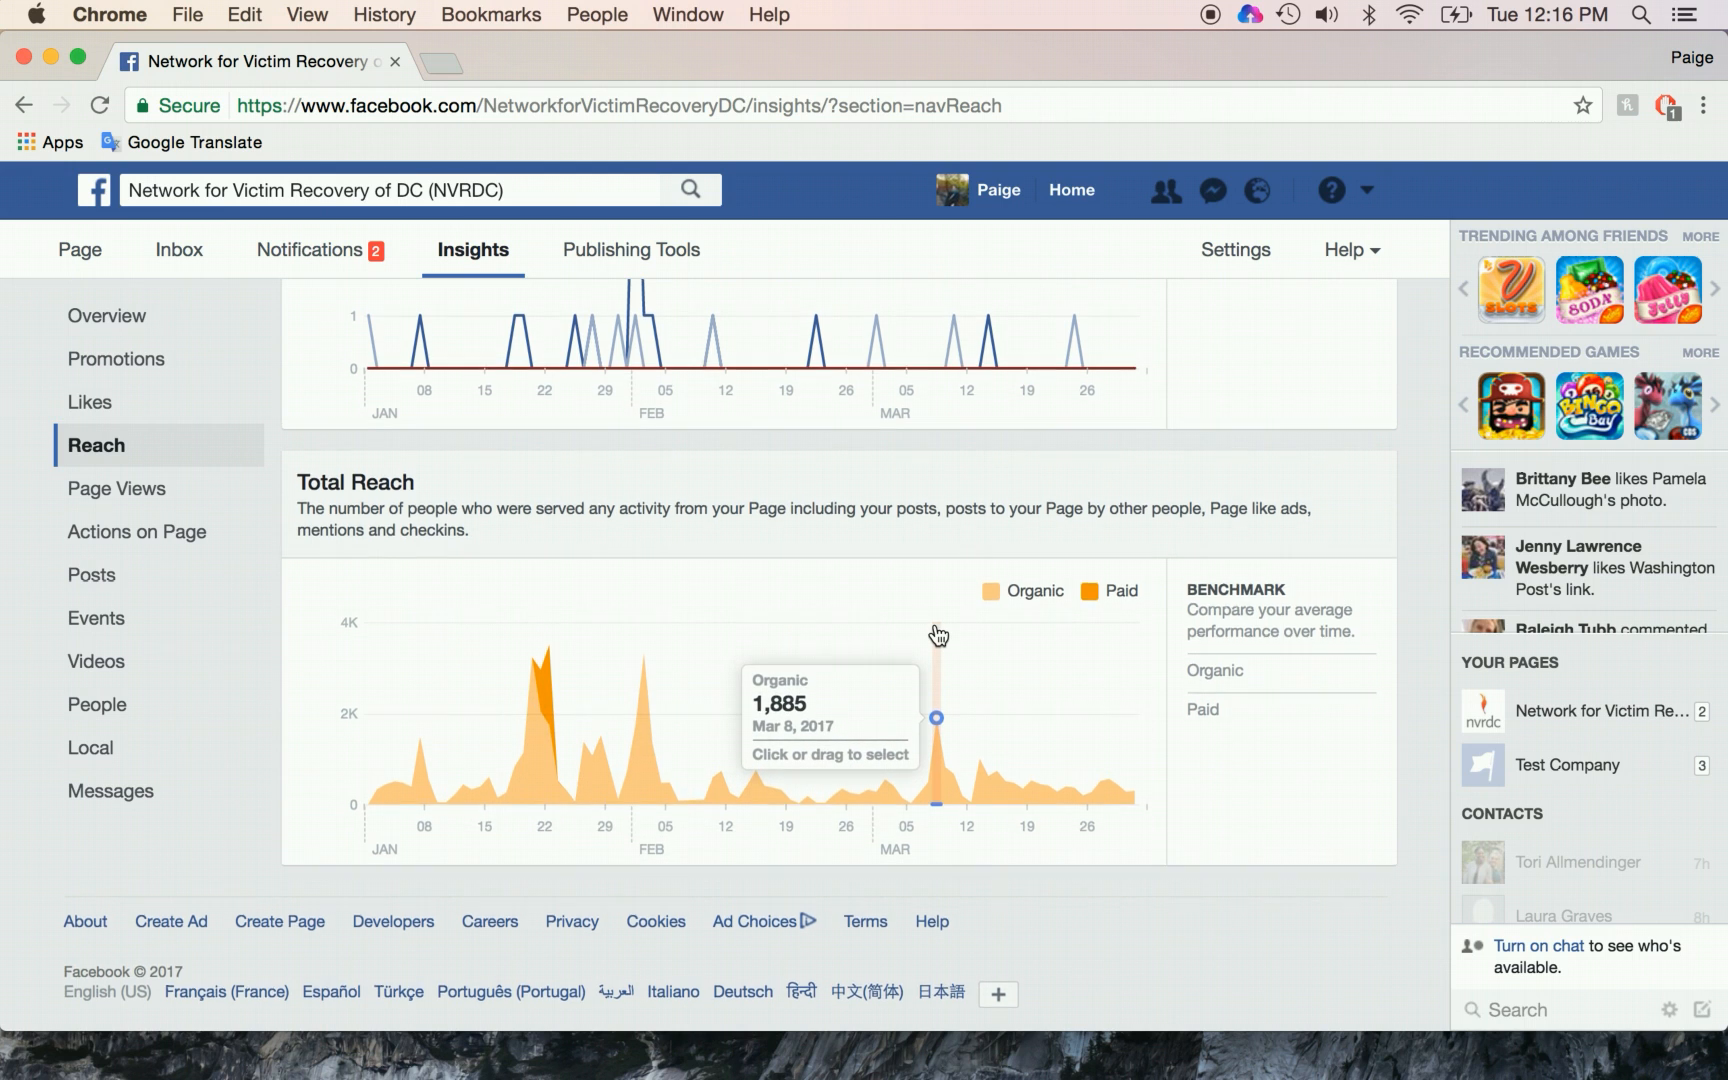
scroll(936, 628, up, 15)
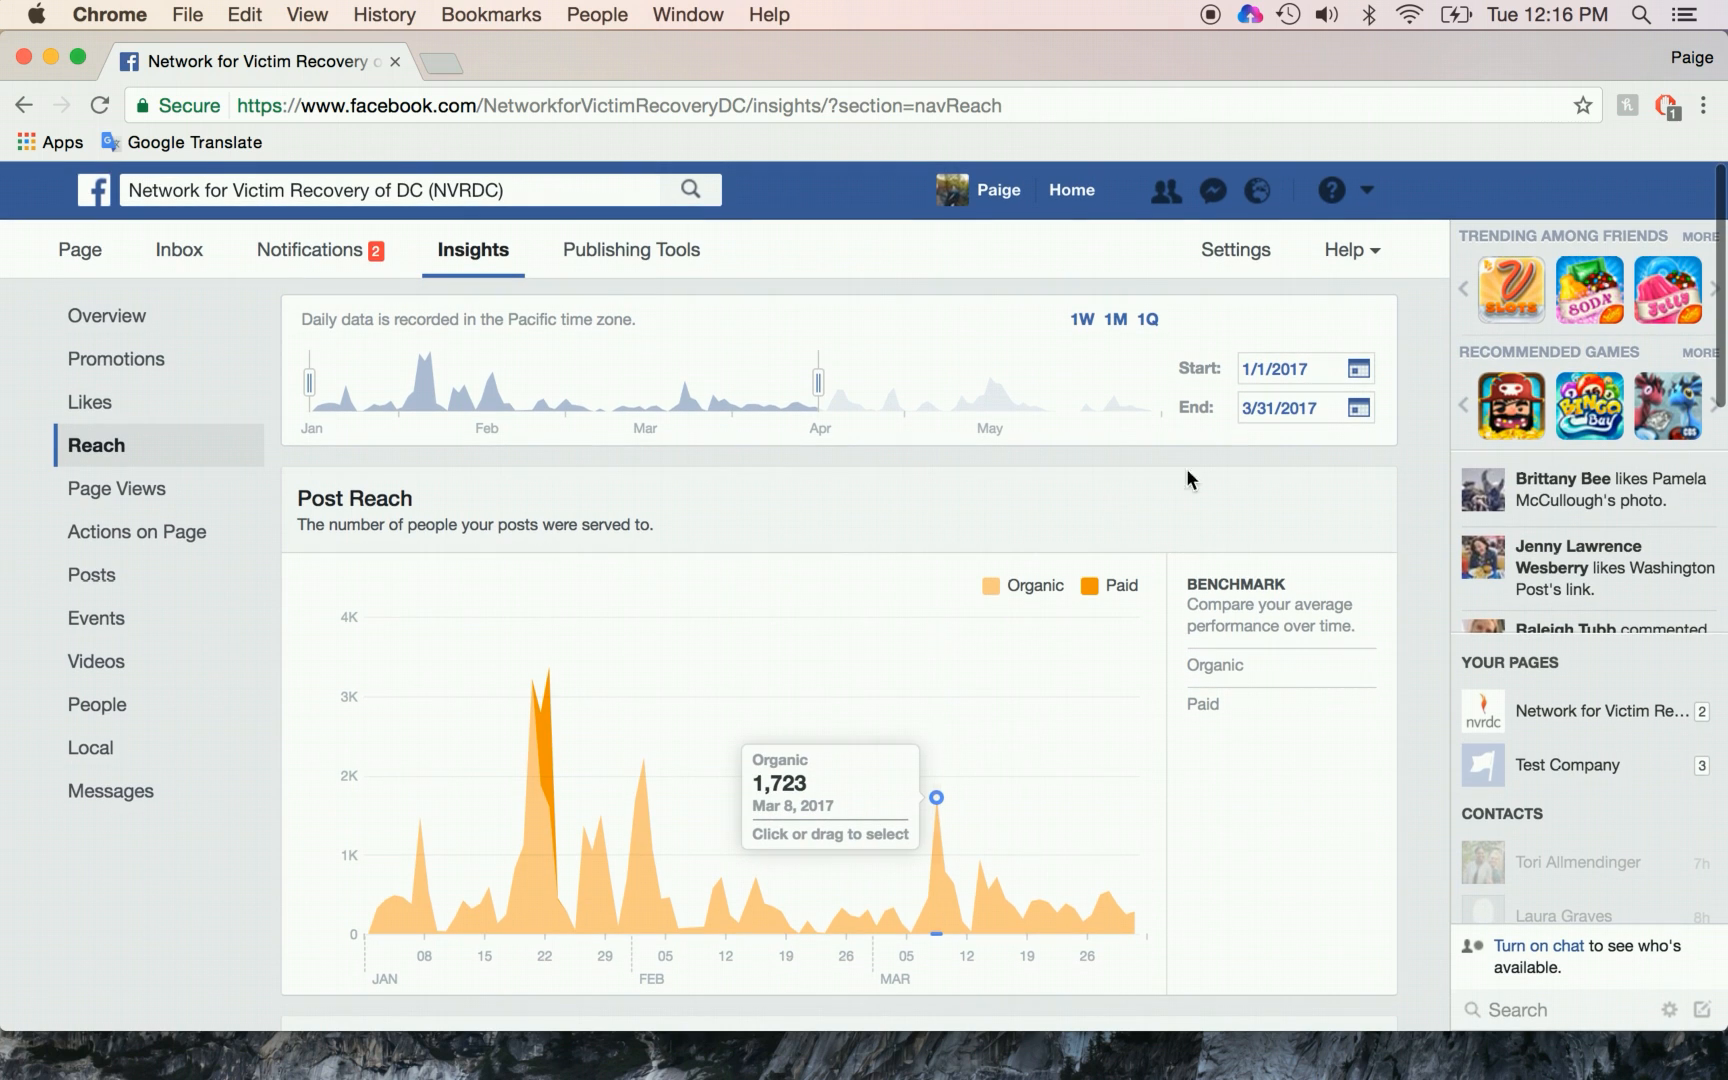
Widen the Reach report's date range to start on 12/31/2016 and end on 4/1/2017
click(1262, 372)
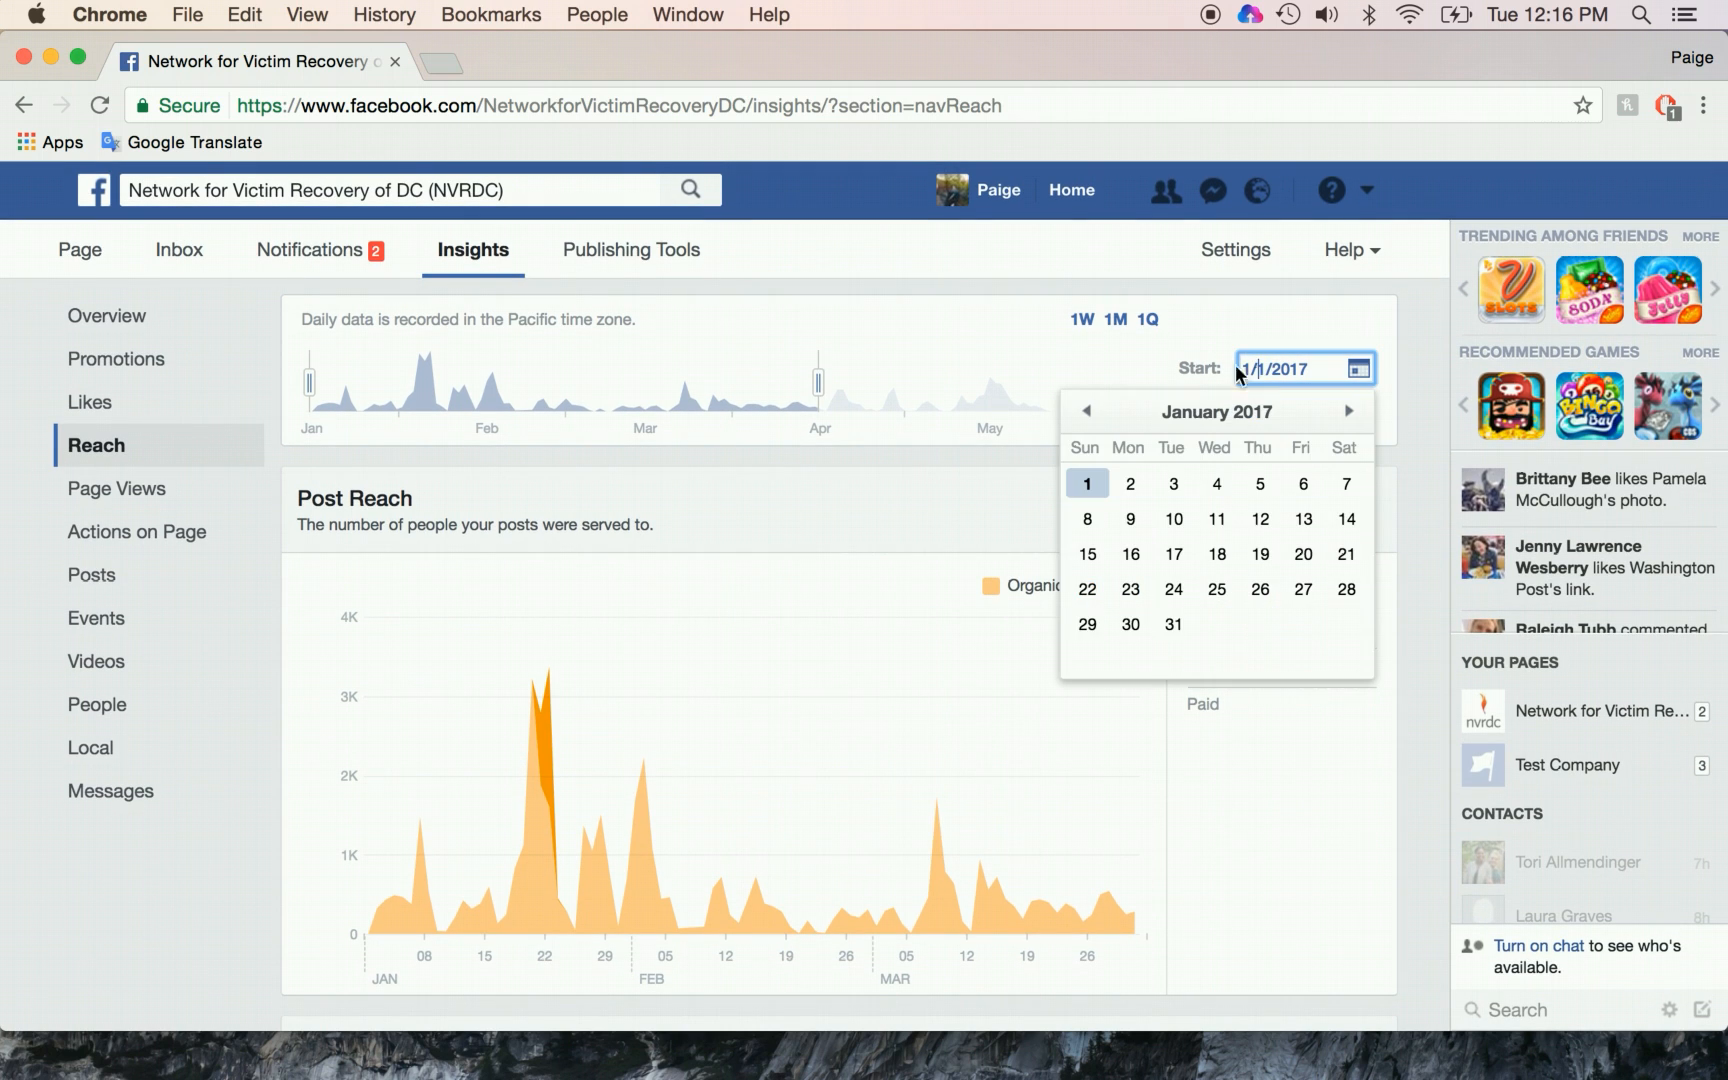
click(1088, 414)
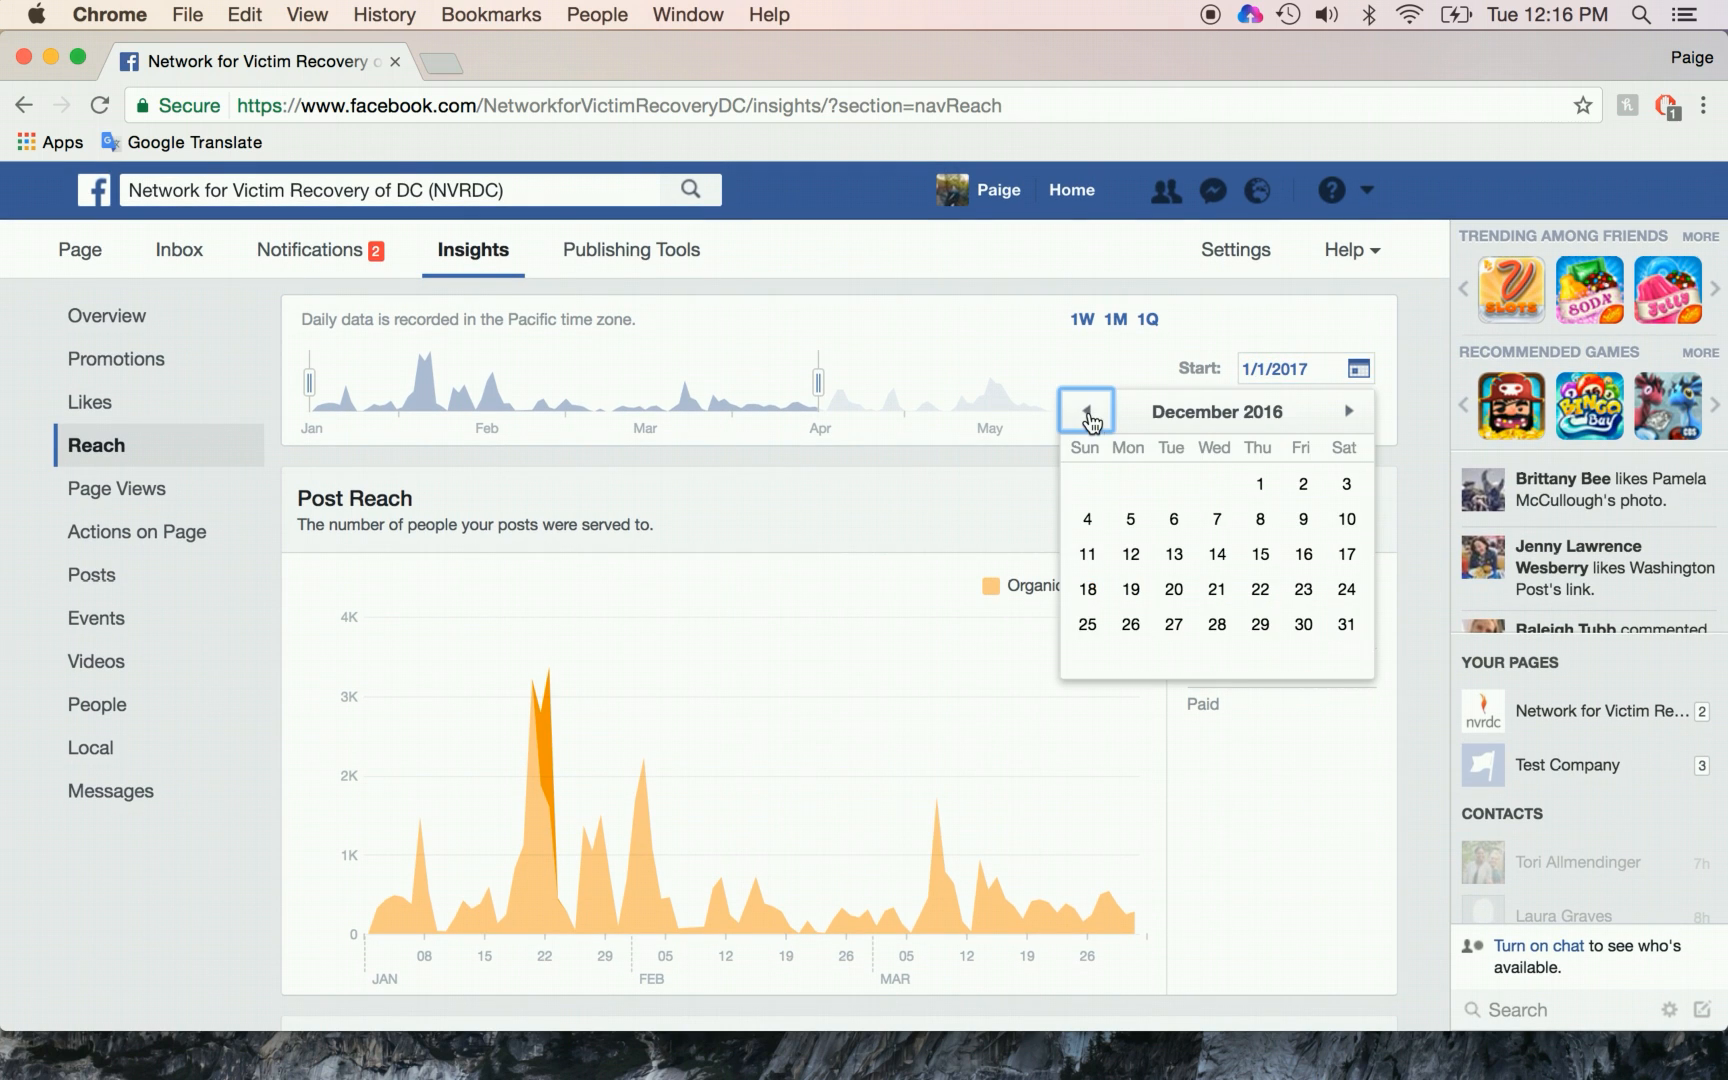
click(1346, 626)
click(1356, 408)
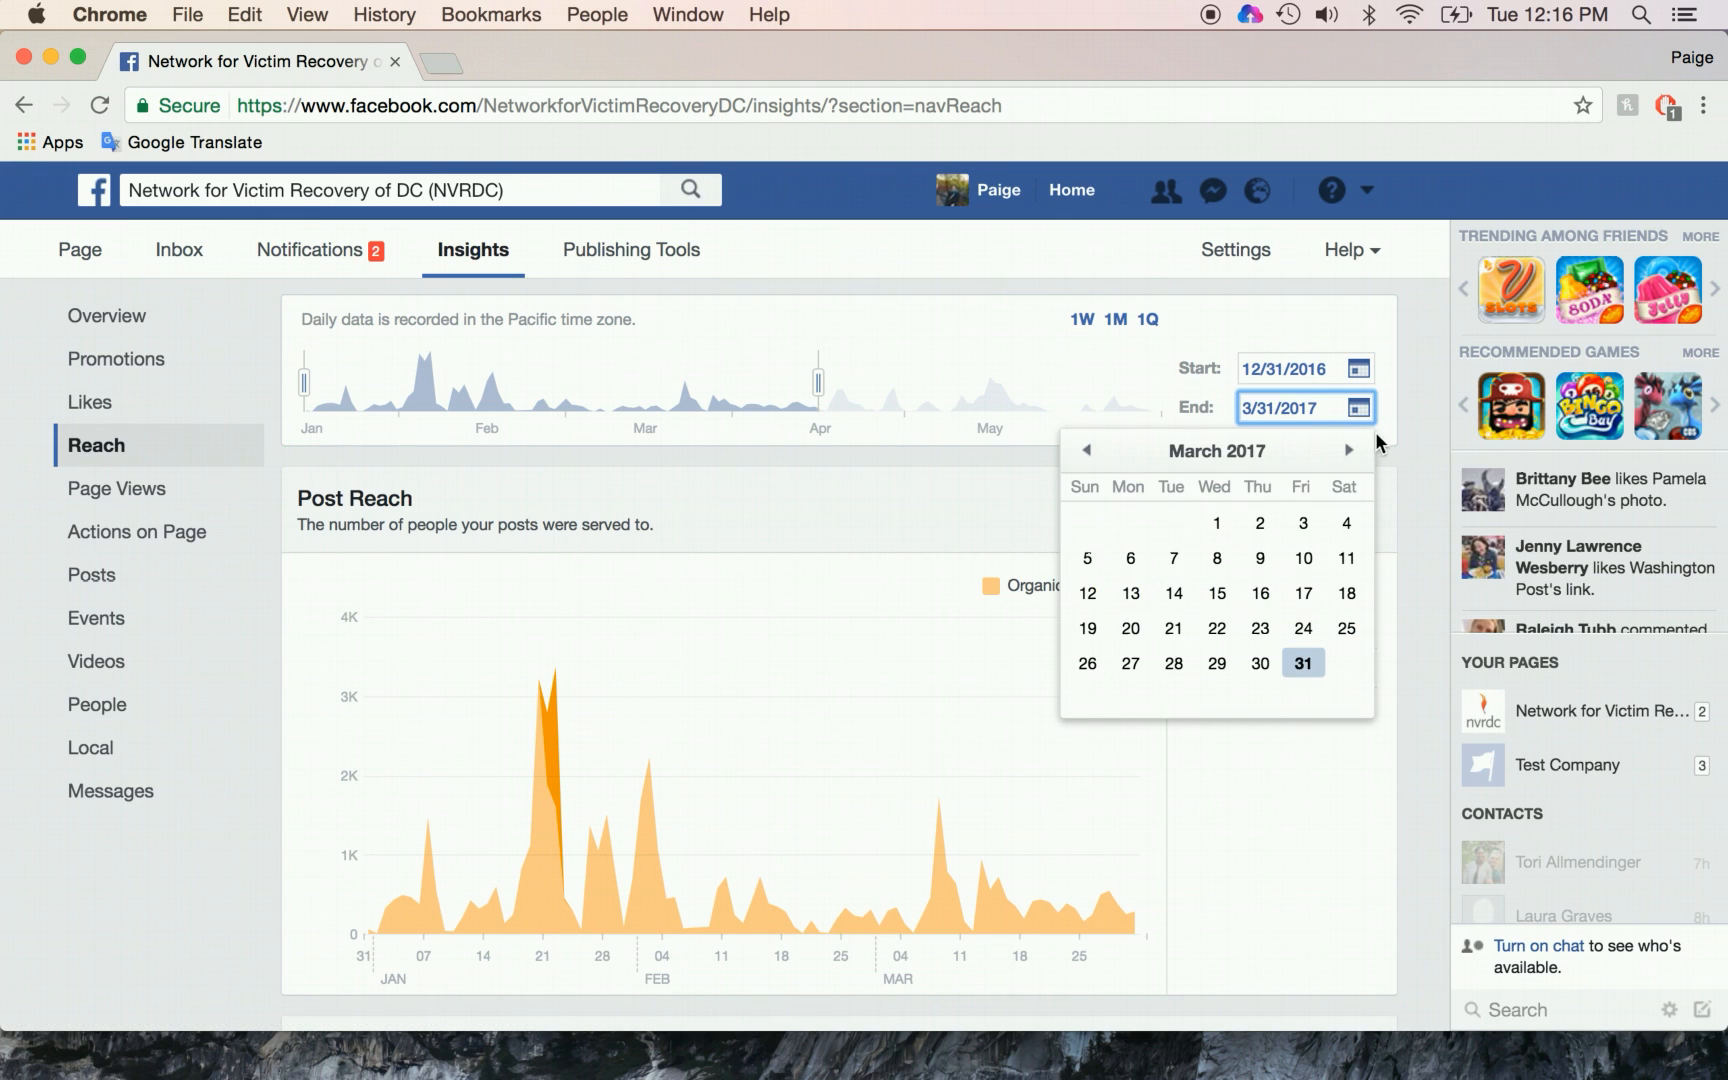
click(1350, 451)
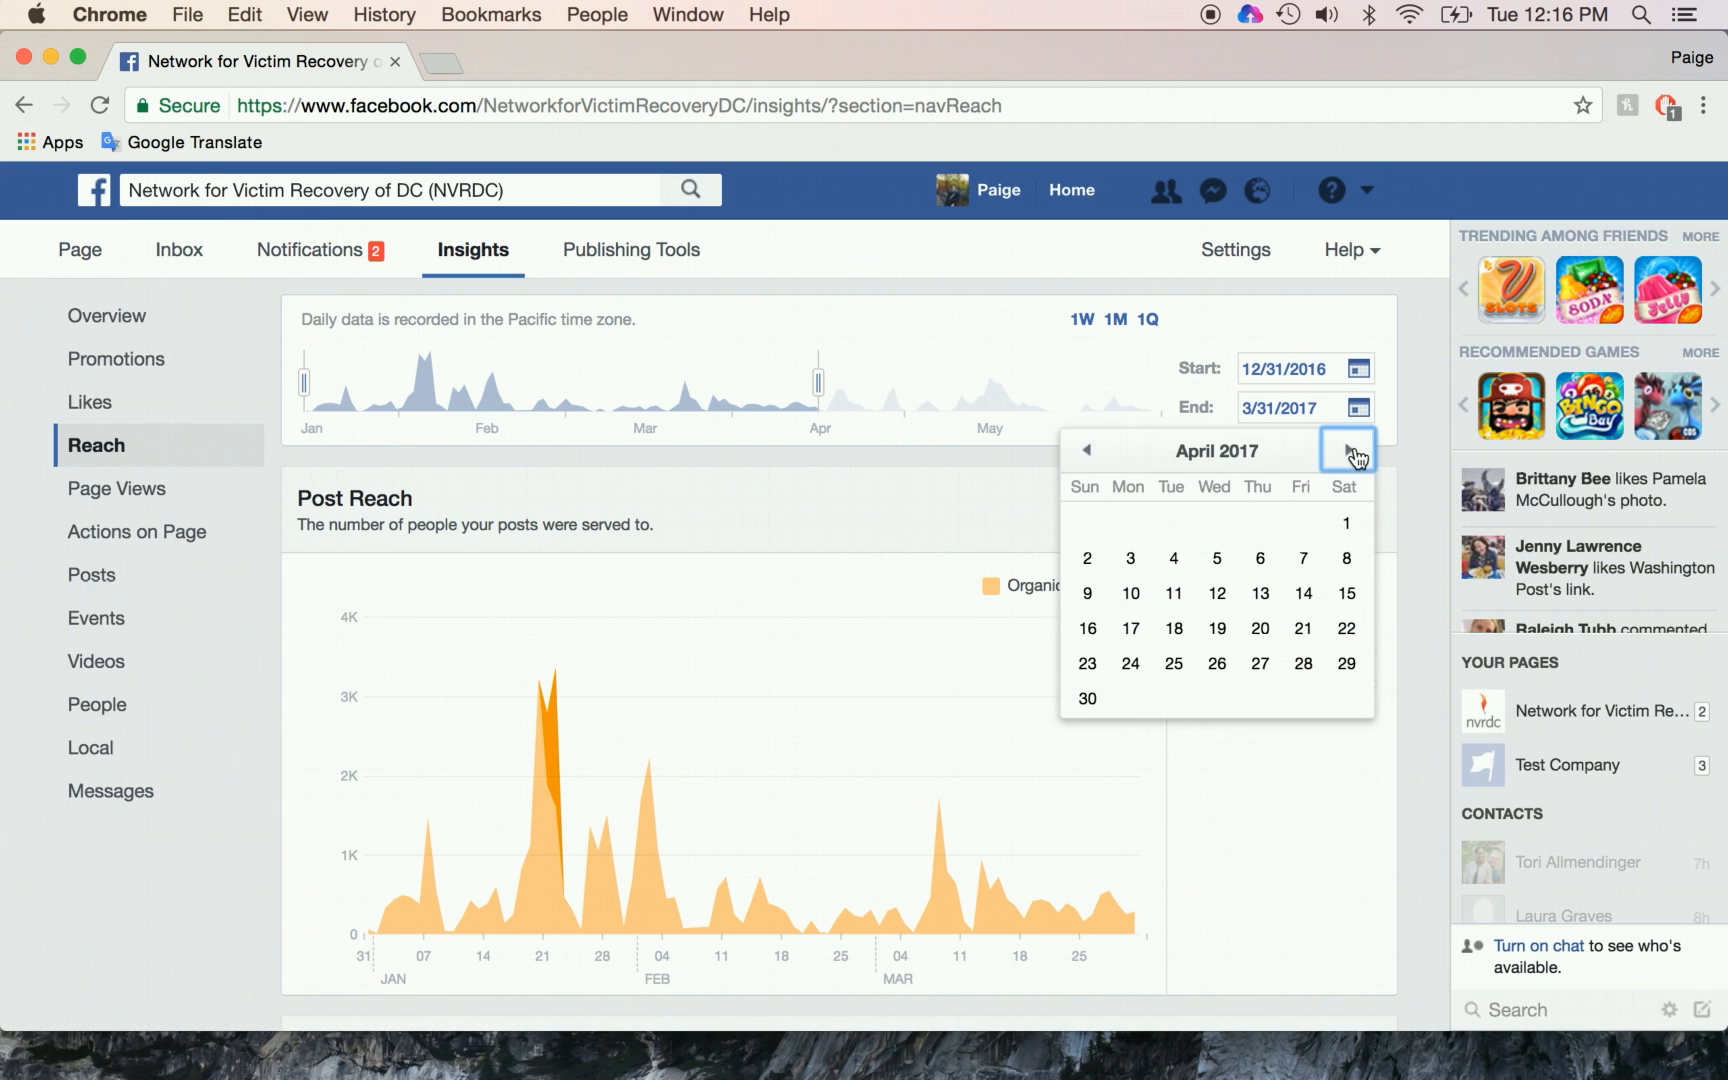
click(1347, 522)
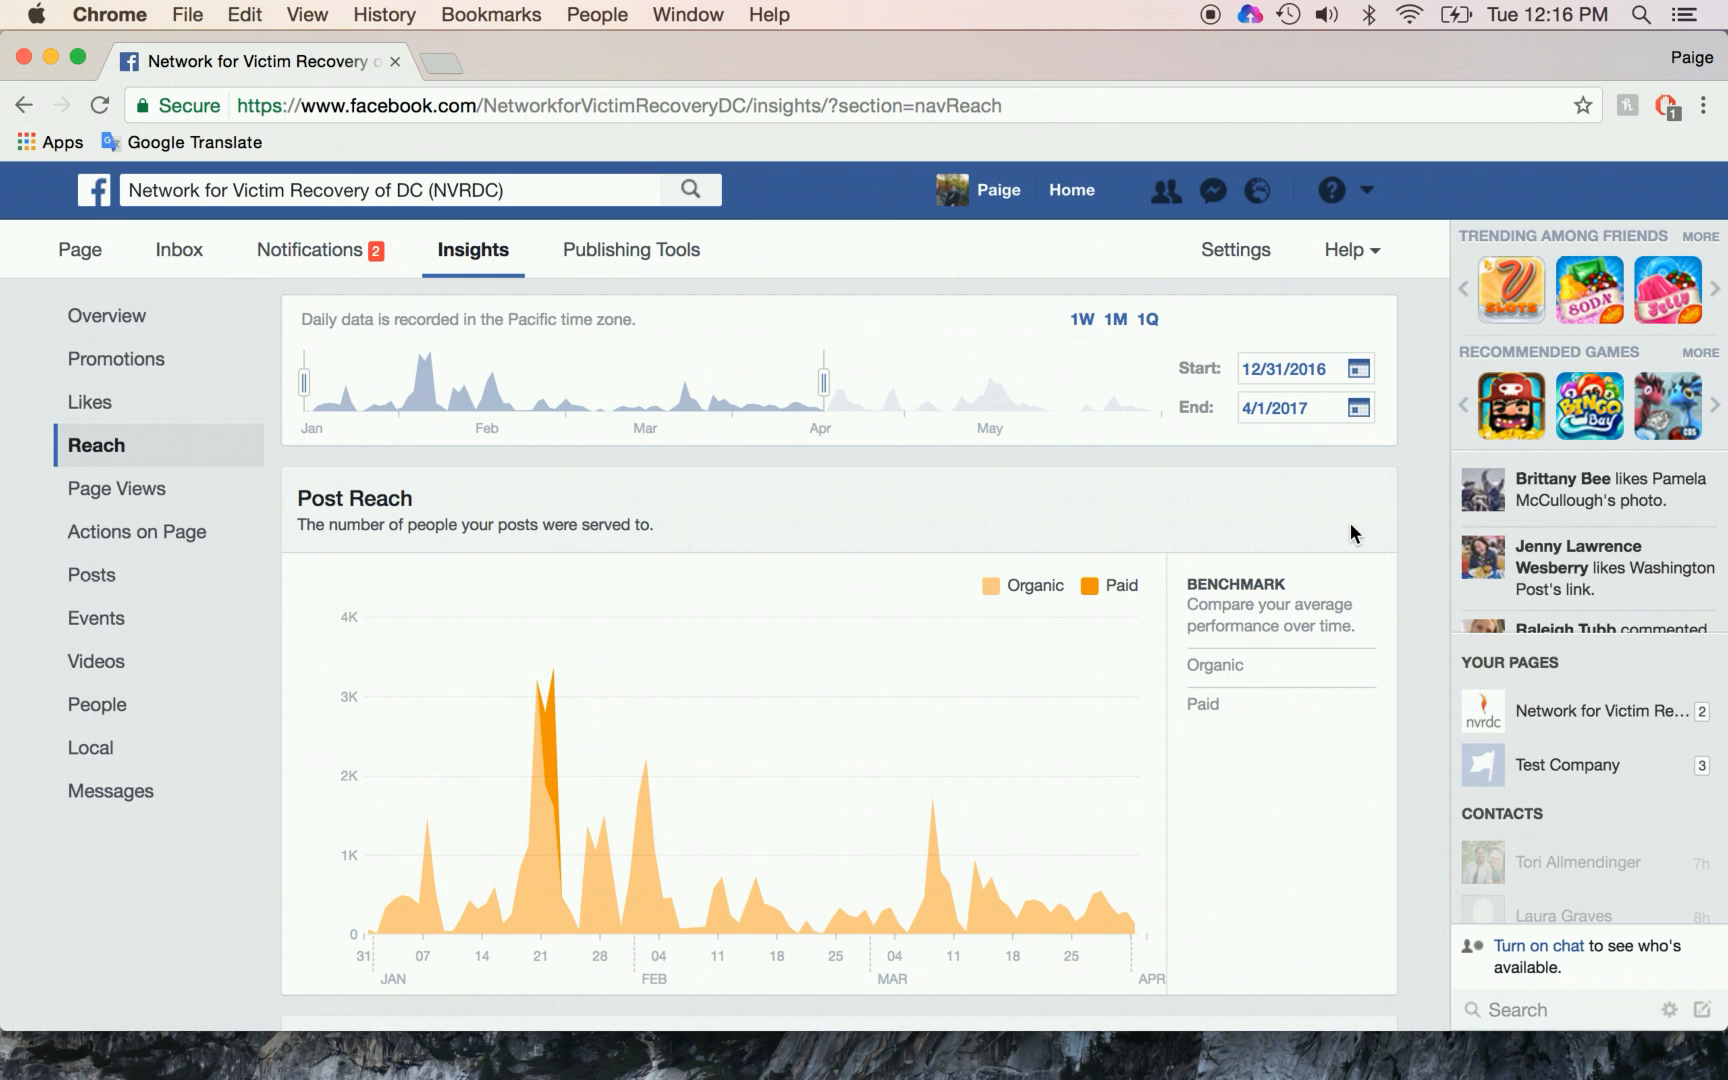
Select January 1 through April 1, 2017 on the Total Reach chart to open its daily breakdown table
scroll(1135, 688, down, 15)
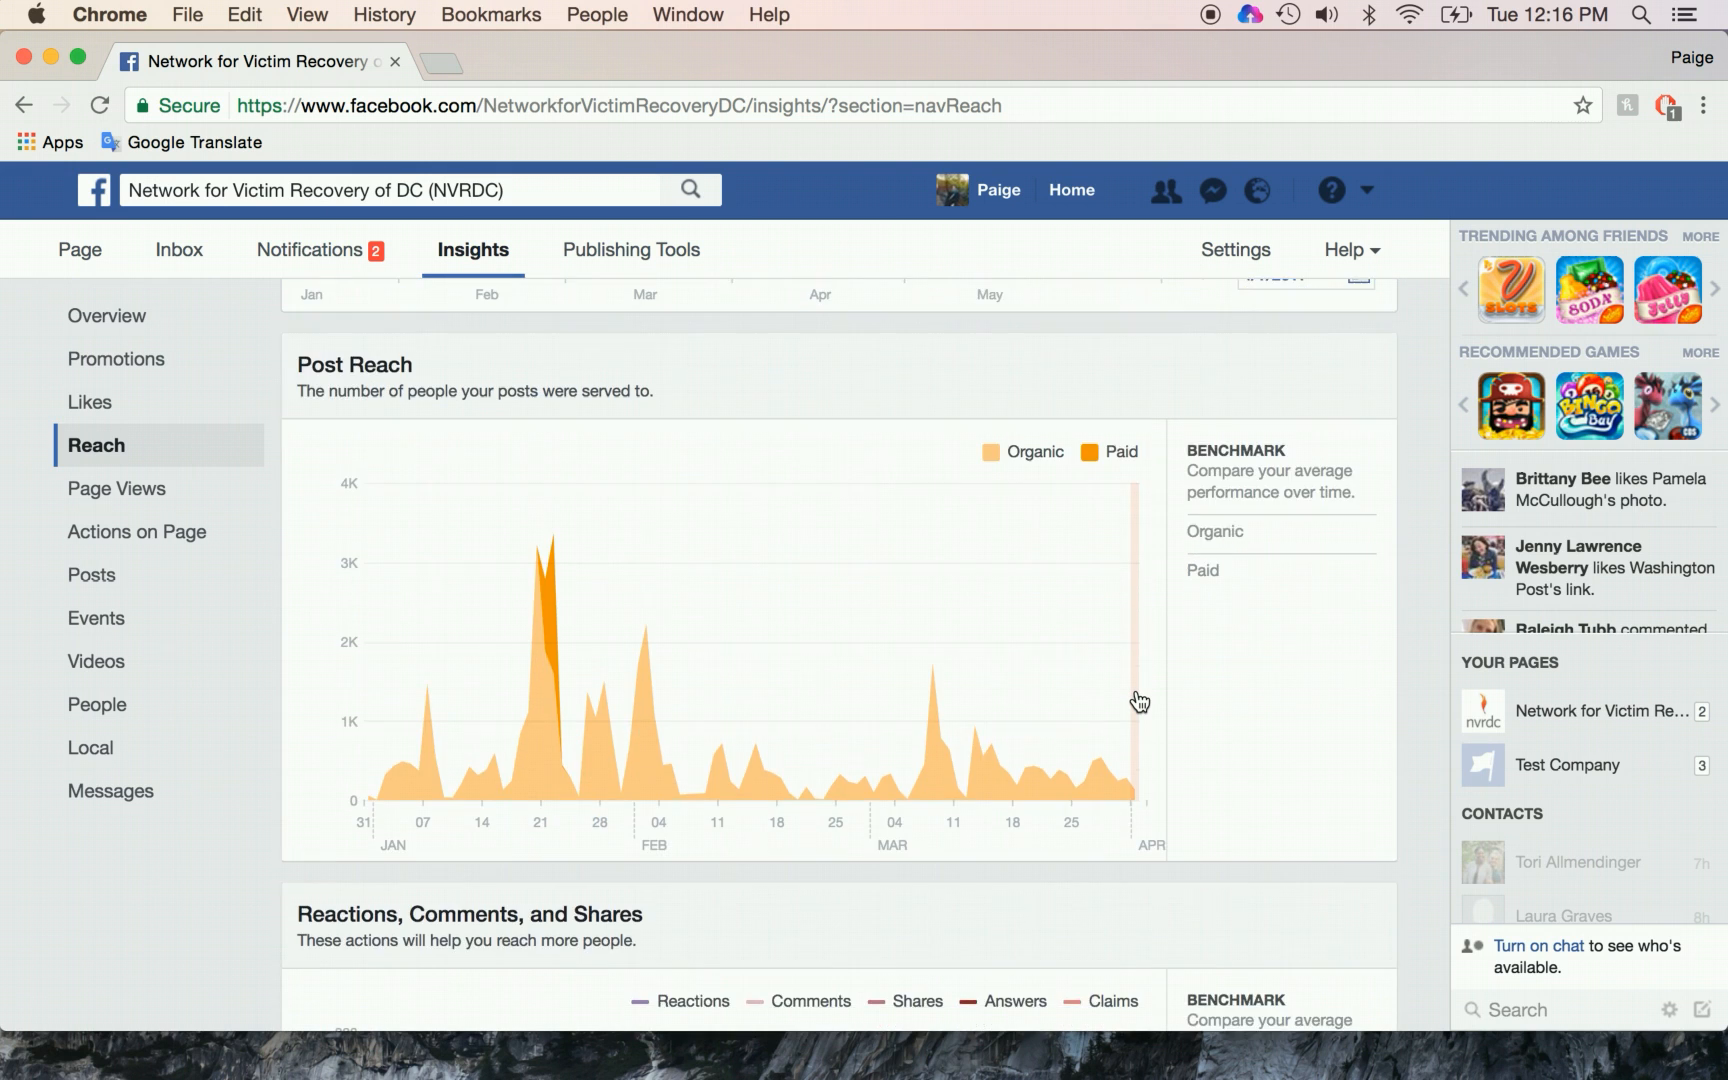
scroll(1135, 688, down, 5)
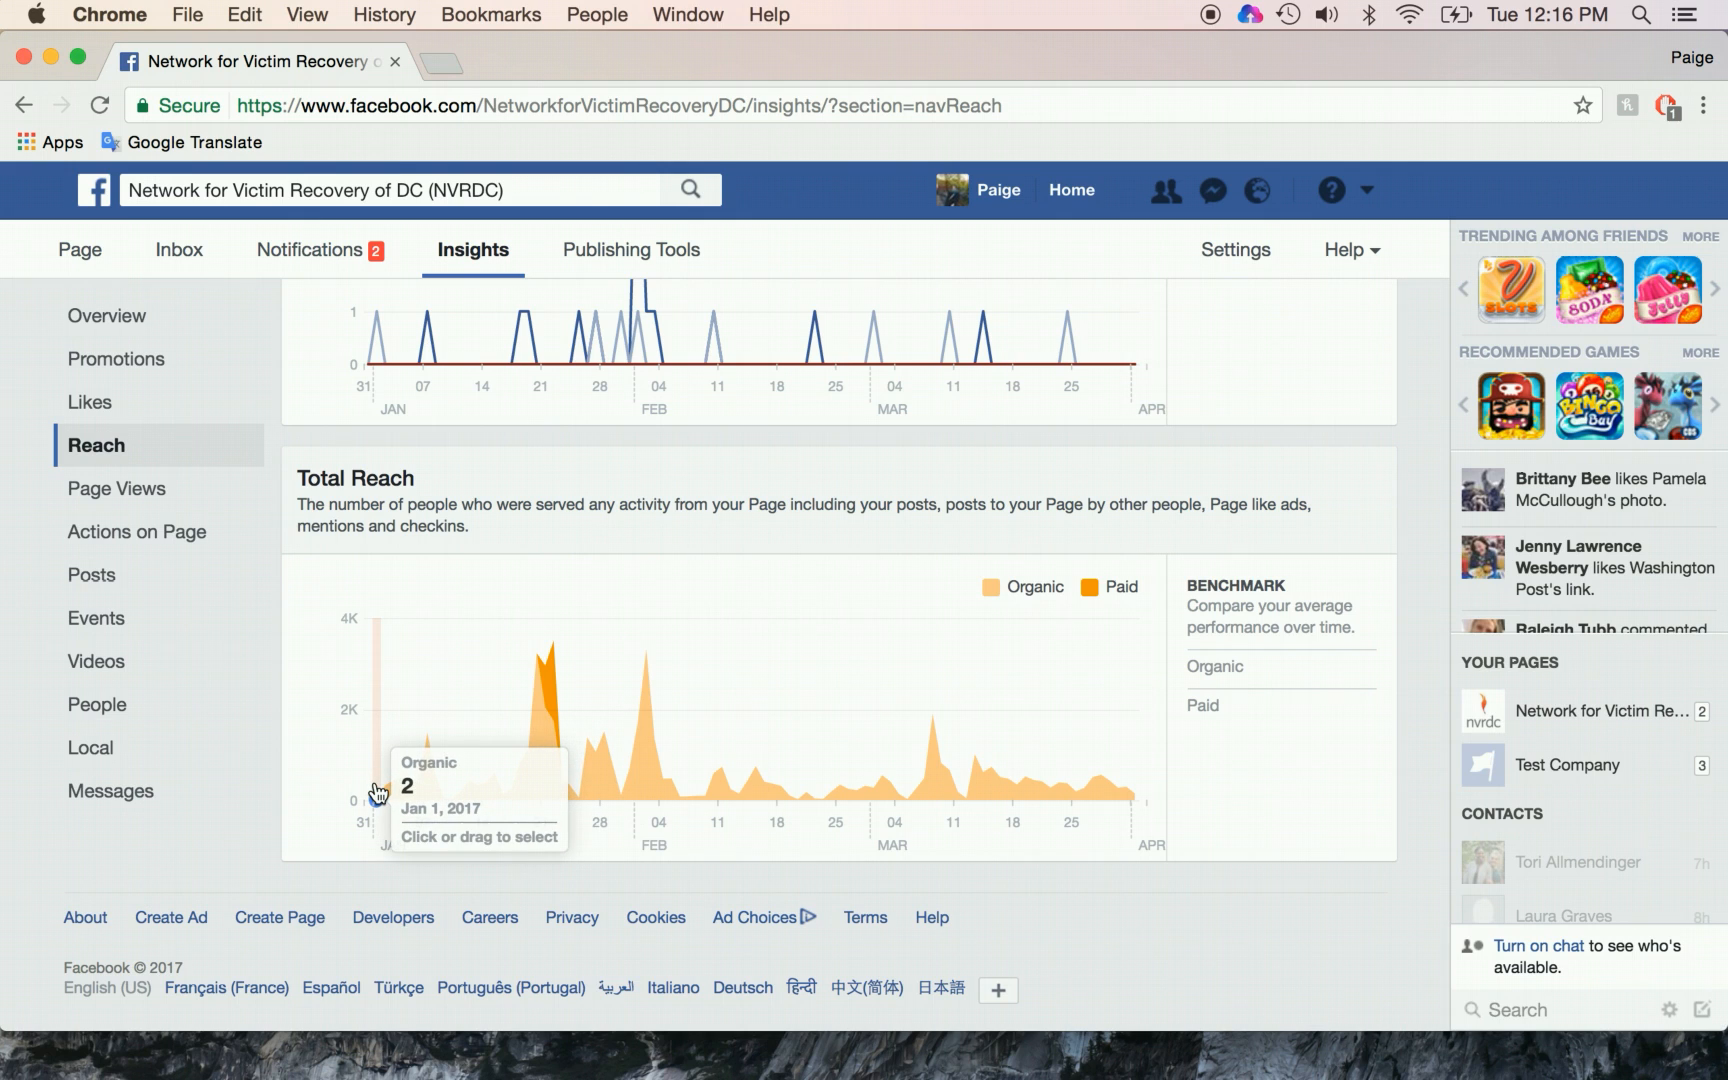
mouse_move(378, 795)
mouse_down()
mouse_move(696, 755)
mouse_move(1135, 770)
mouse_up()
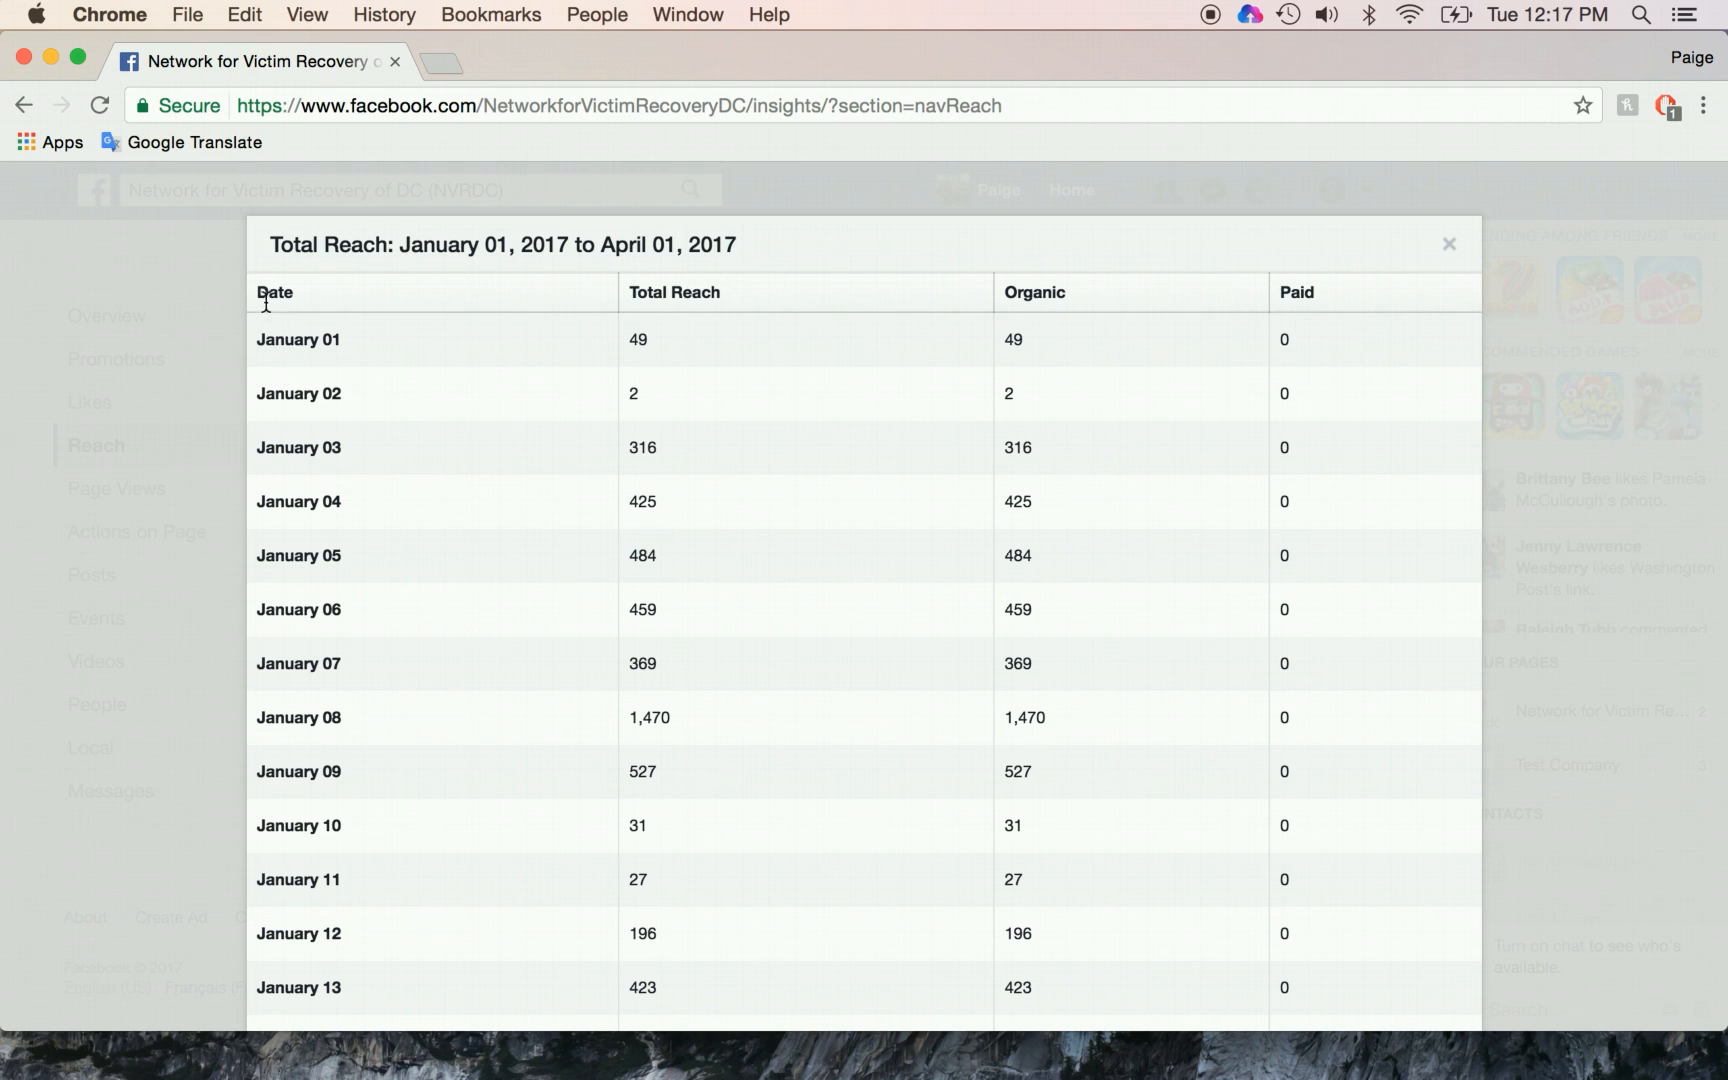
Copy the Total Reach table from the header row through the March 31 row, leaving out the April rows
drag(261, 291, 1135, 1077)
click(1165, 1014)
drag(1165, 1014, 1318, 833)
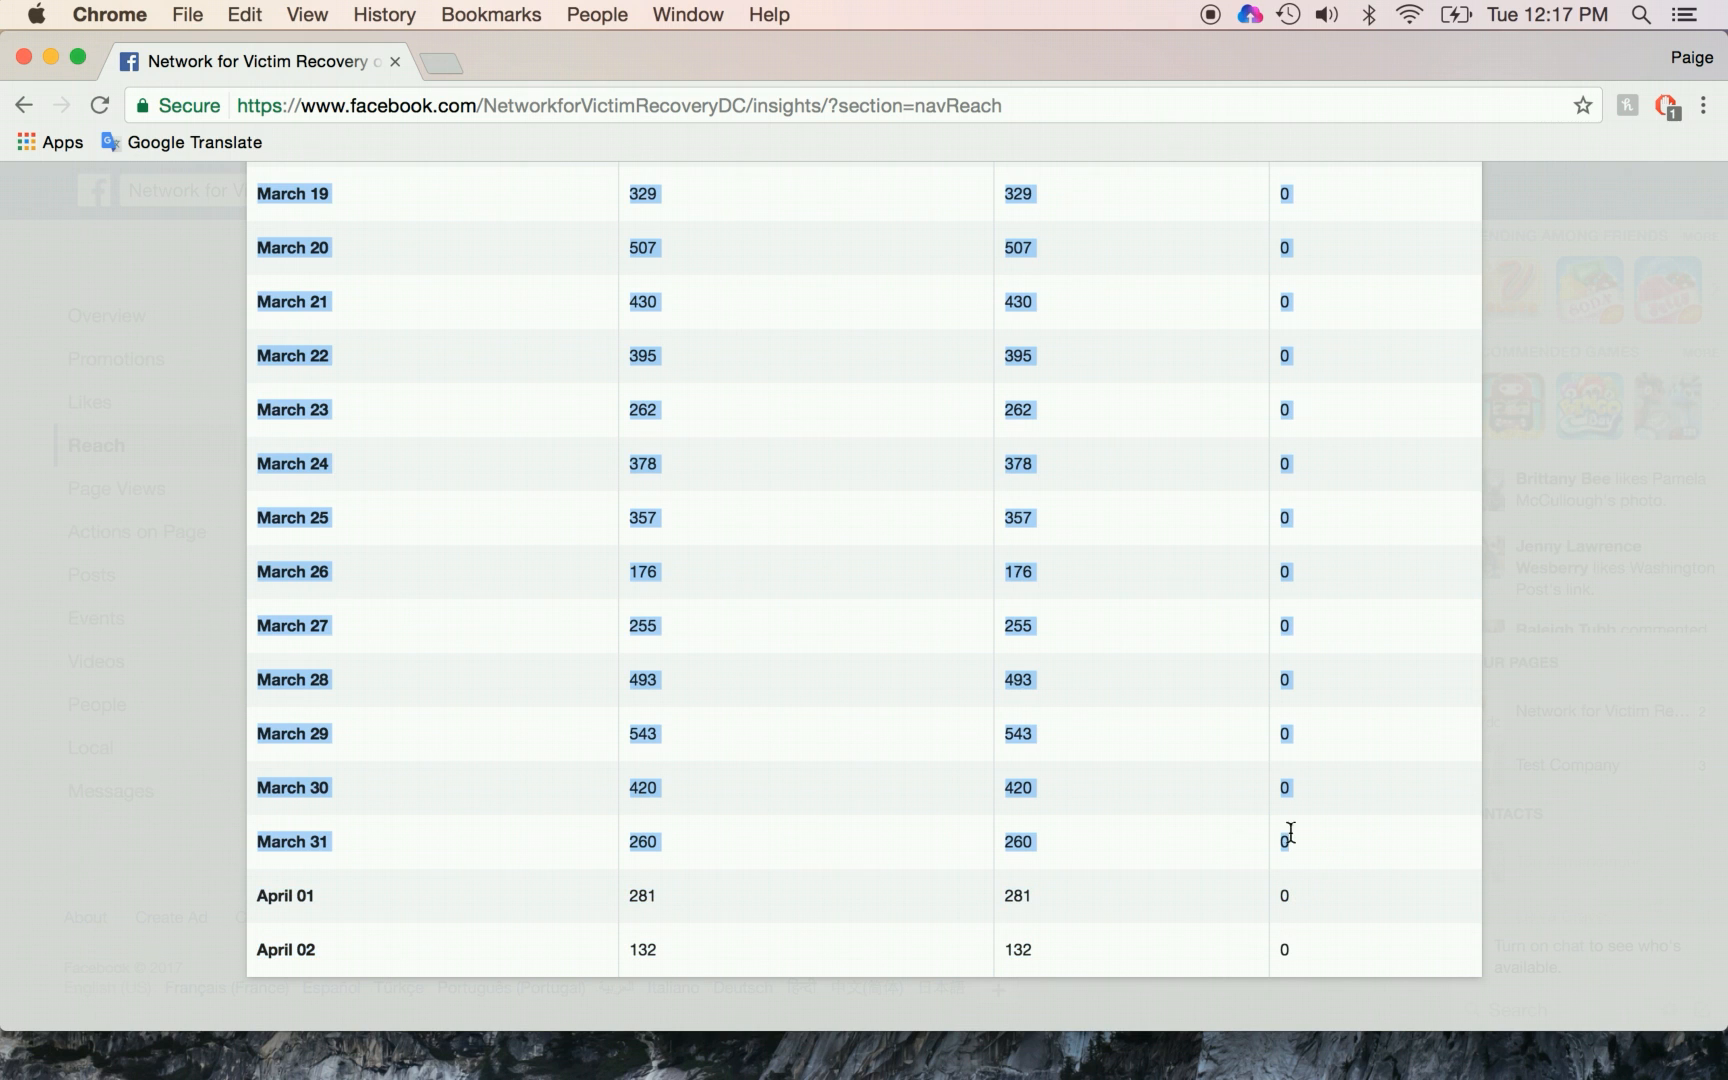
right_click(305, 840)
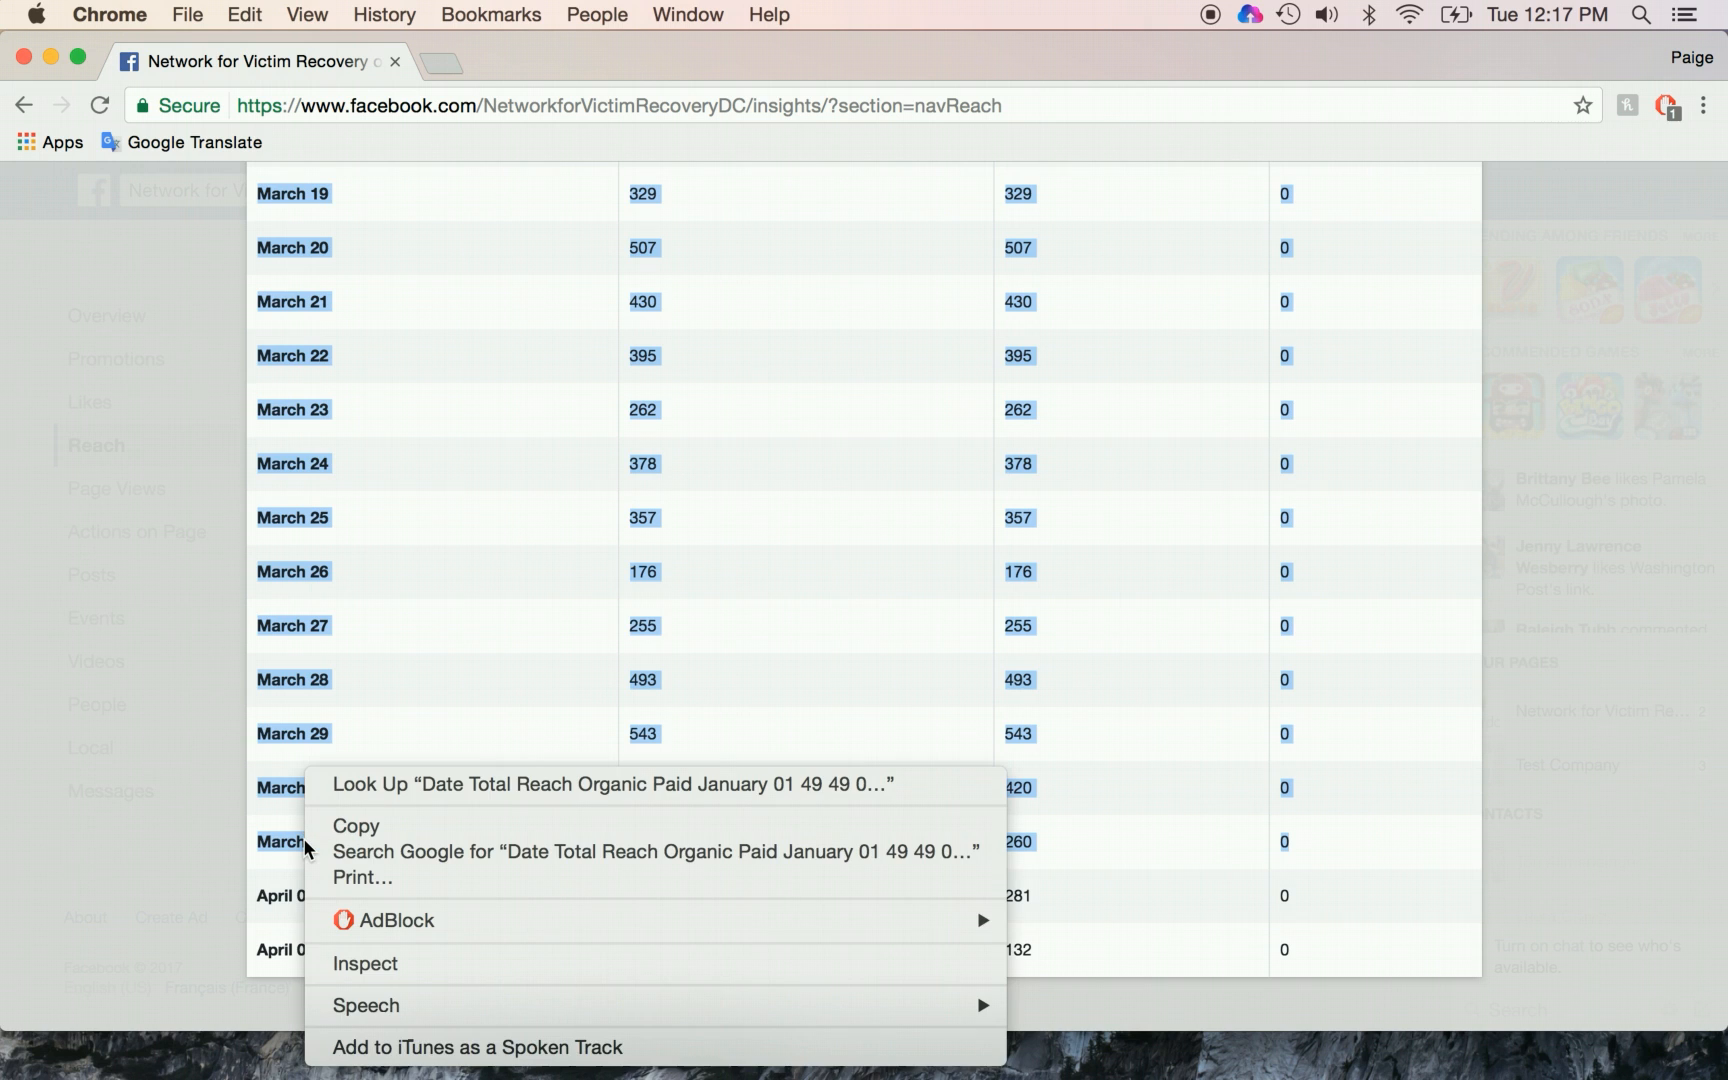
click(360, 827)
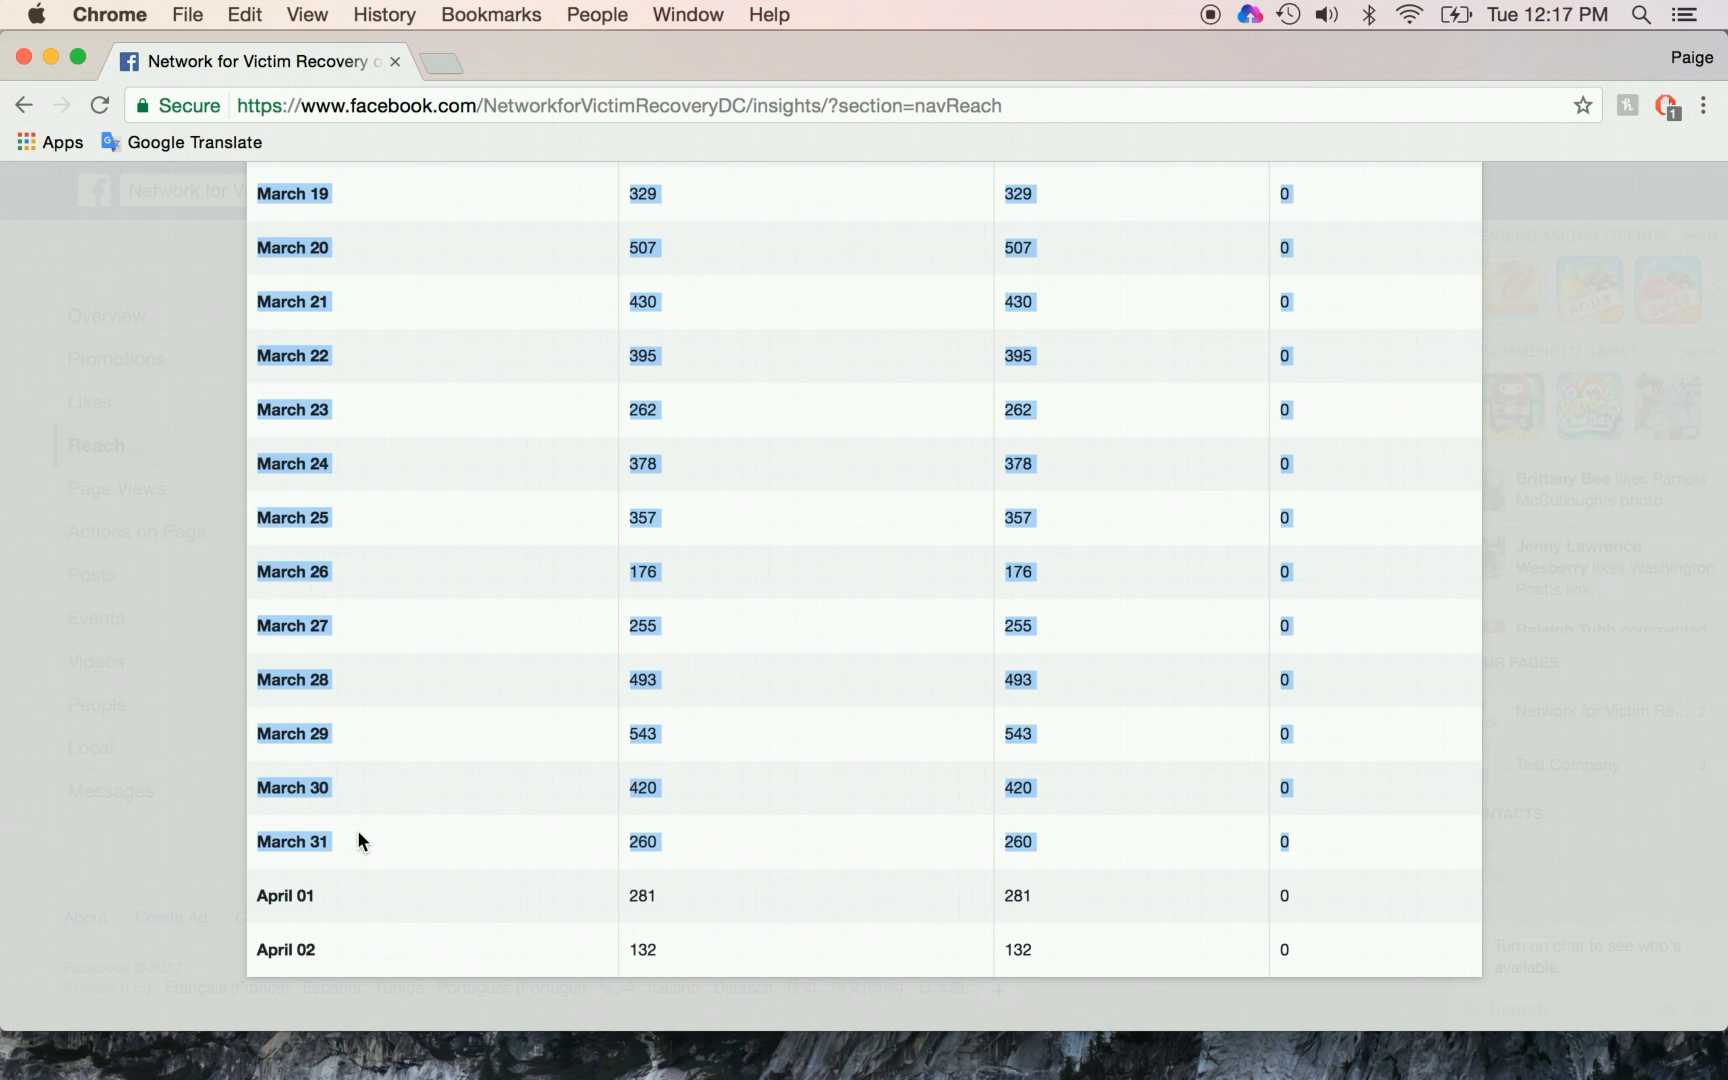
Switch to Excel, create a blank workbook and paste the copied reach table starting at cell A1
click(886, 1042)
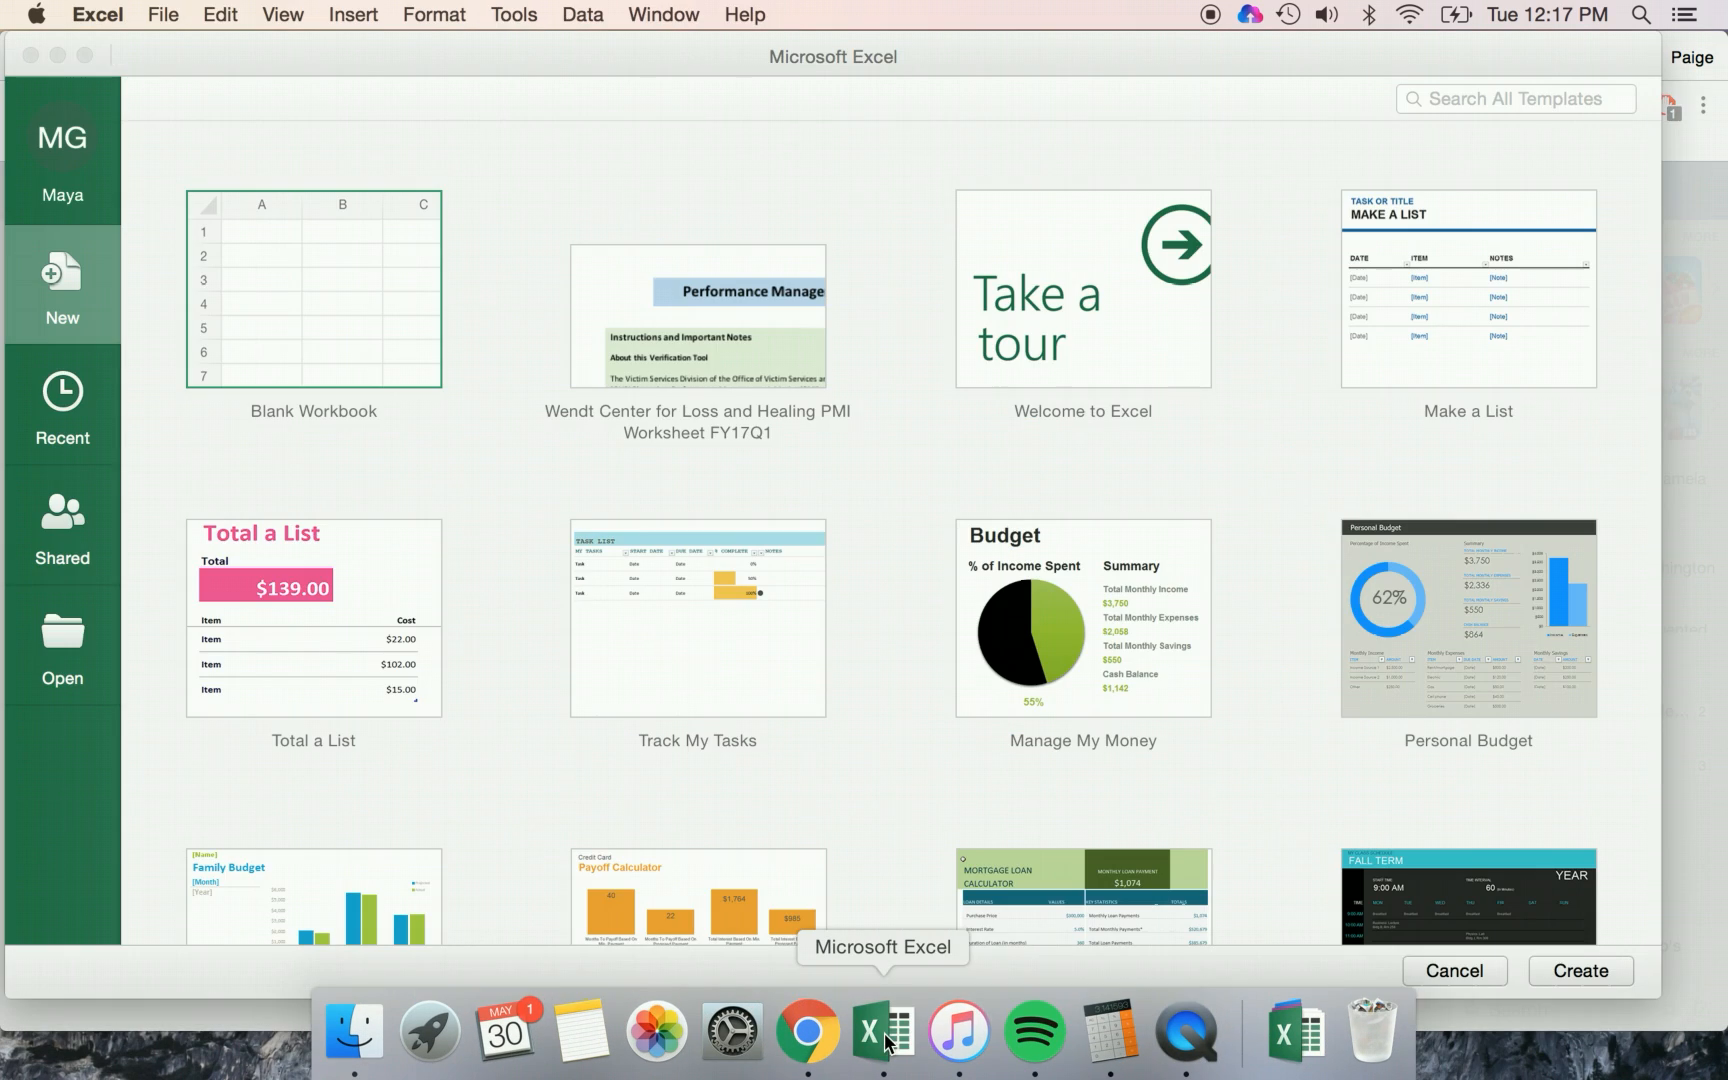
double_click(310, 310)
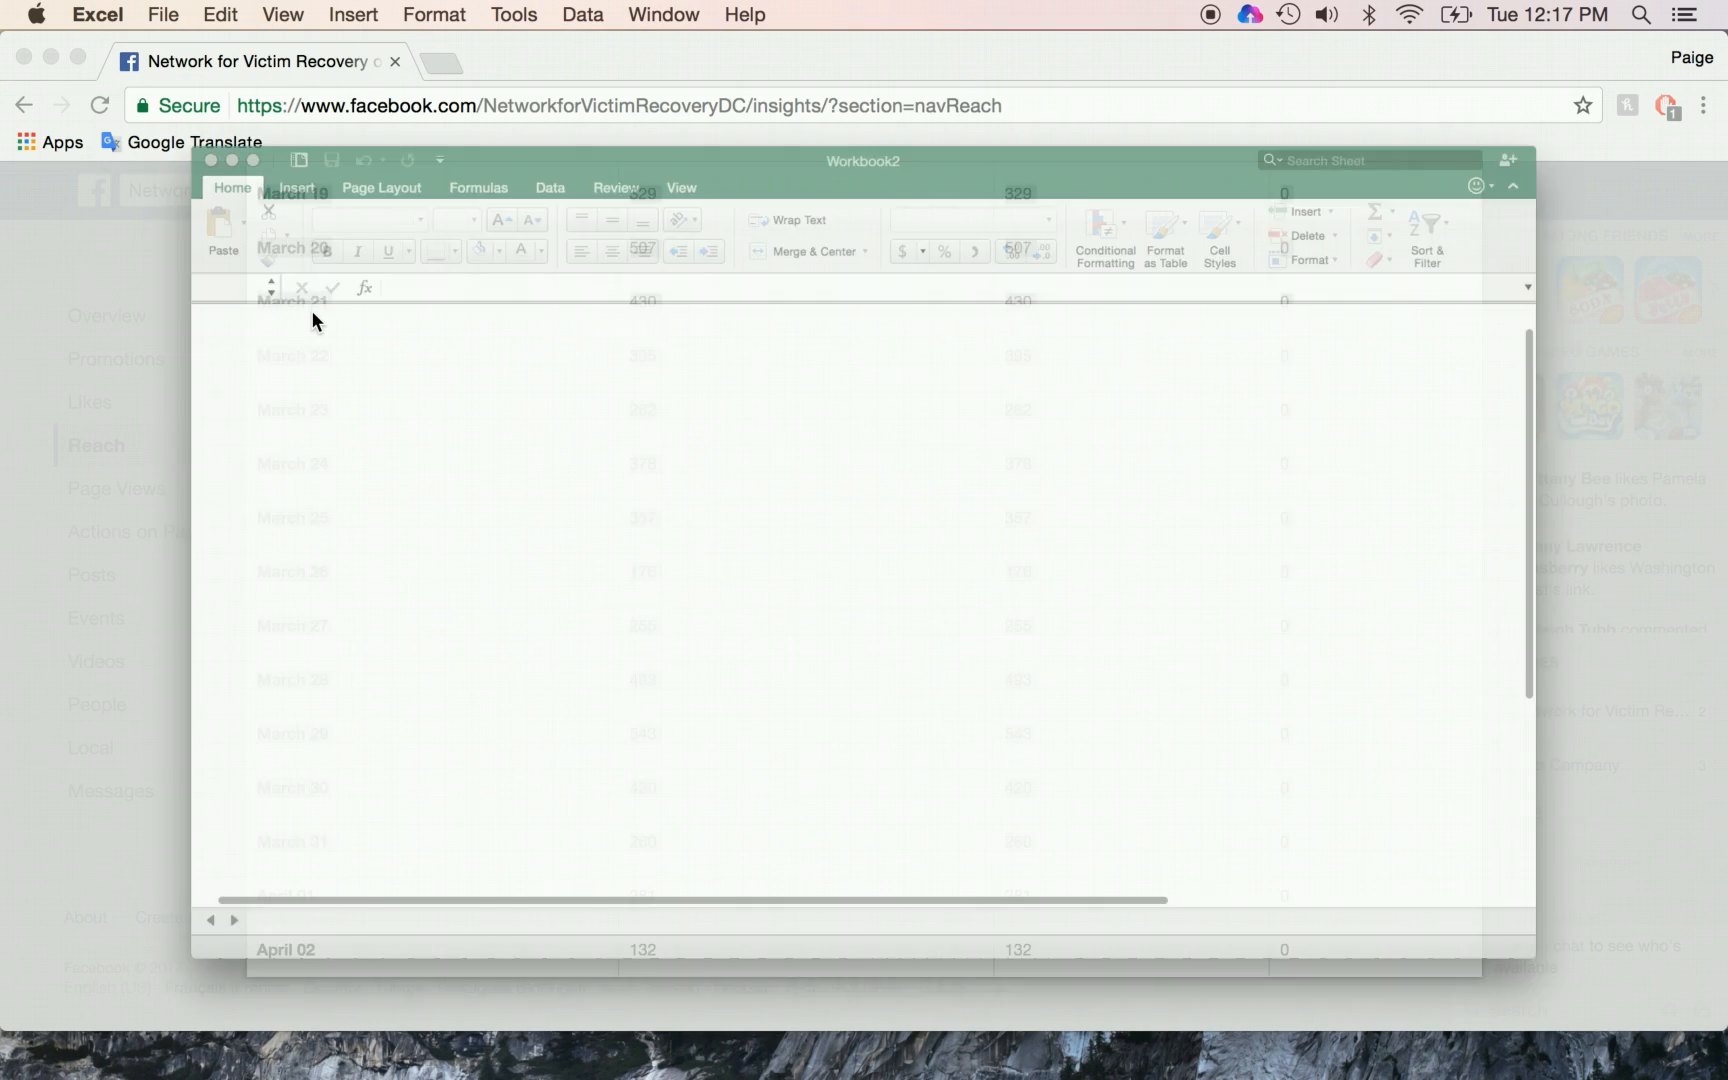
key(super+v)
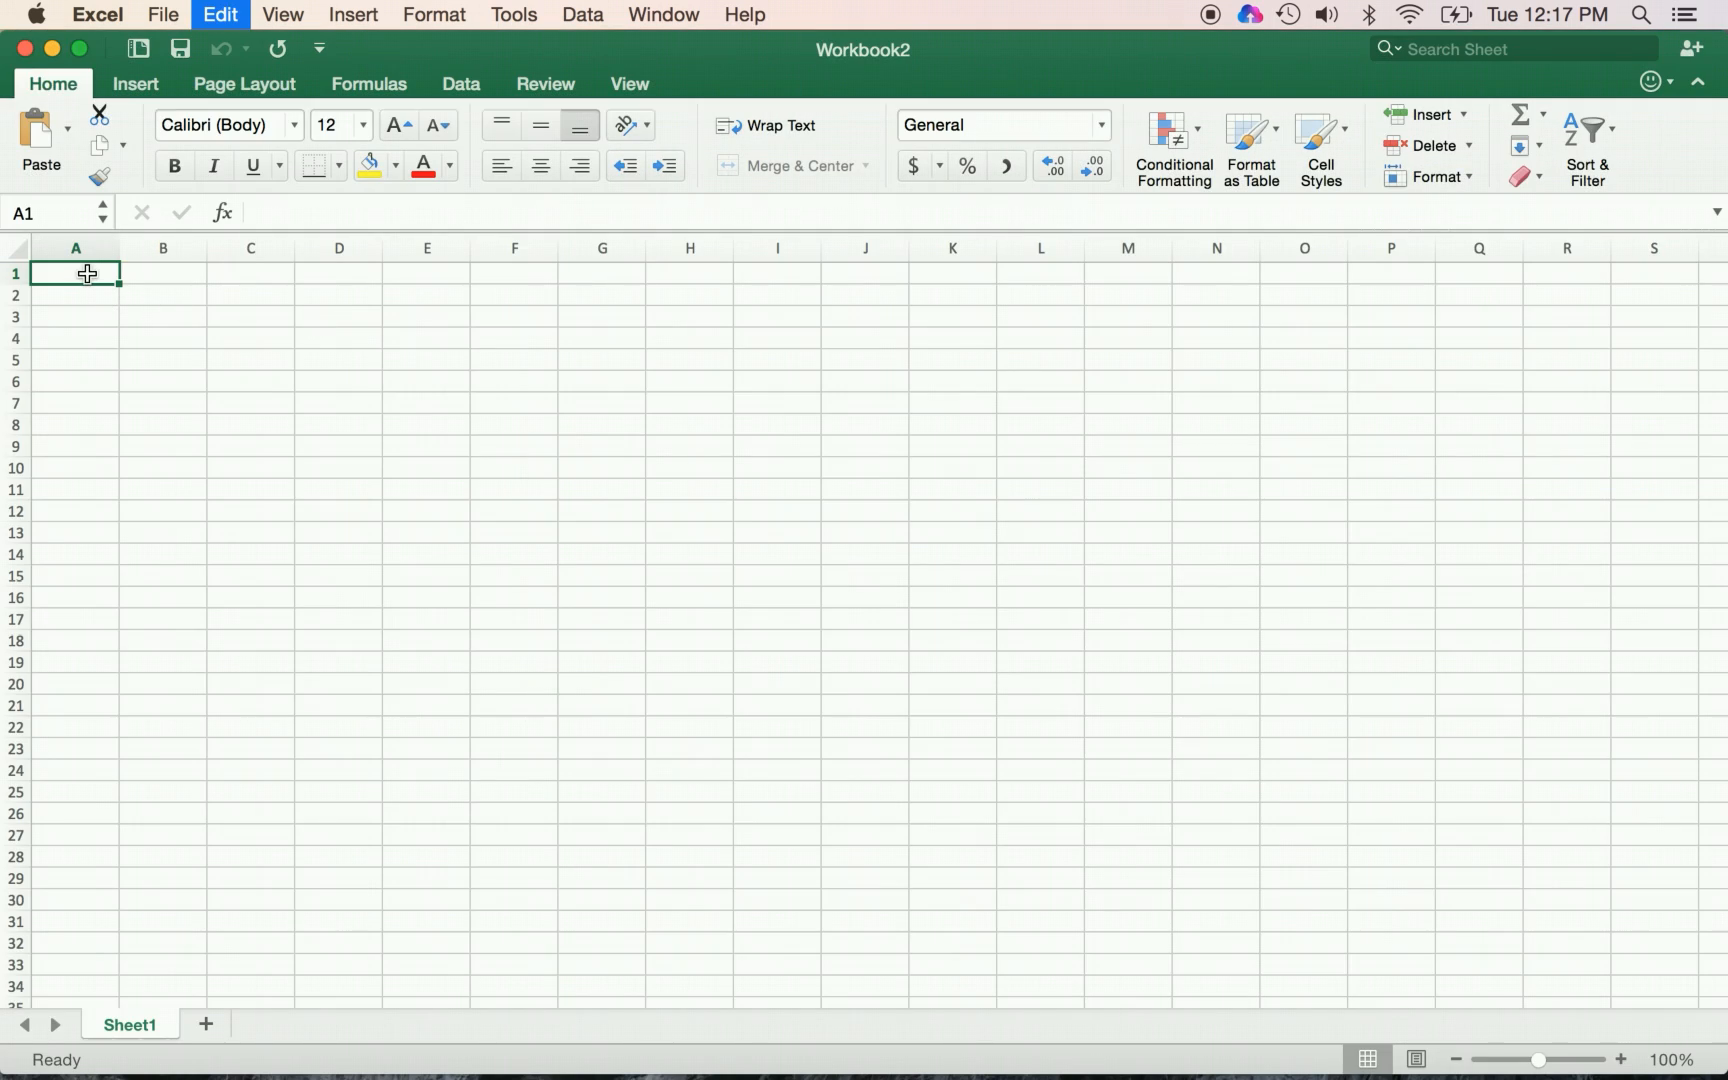
click(513, 482)
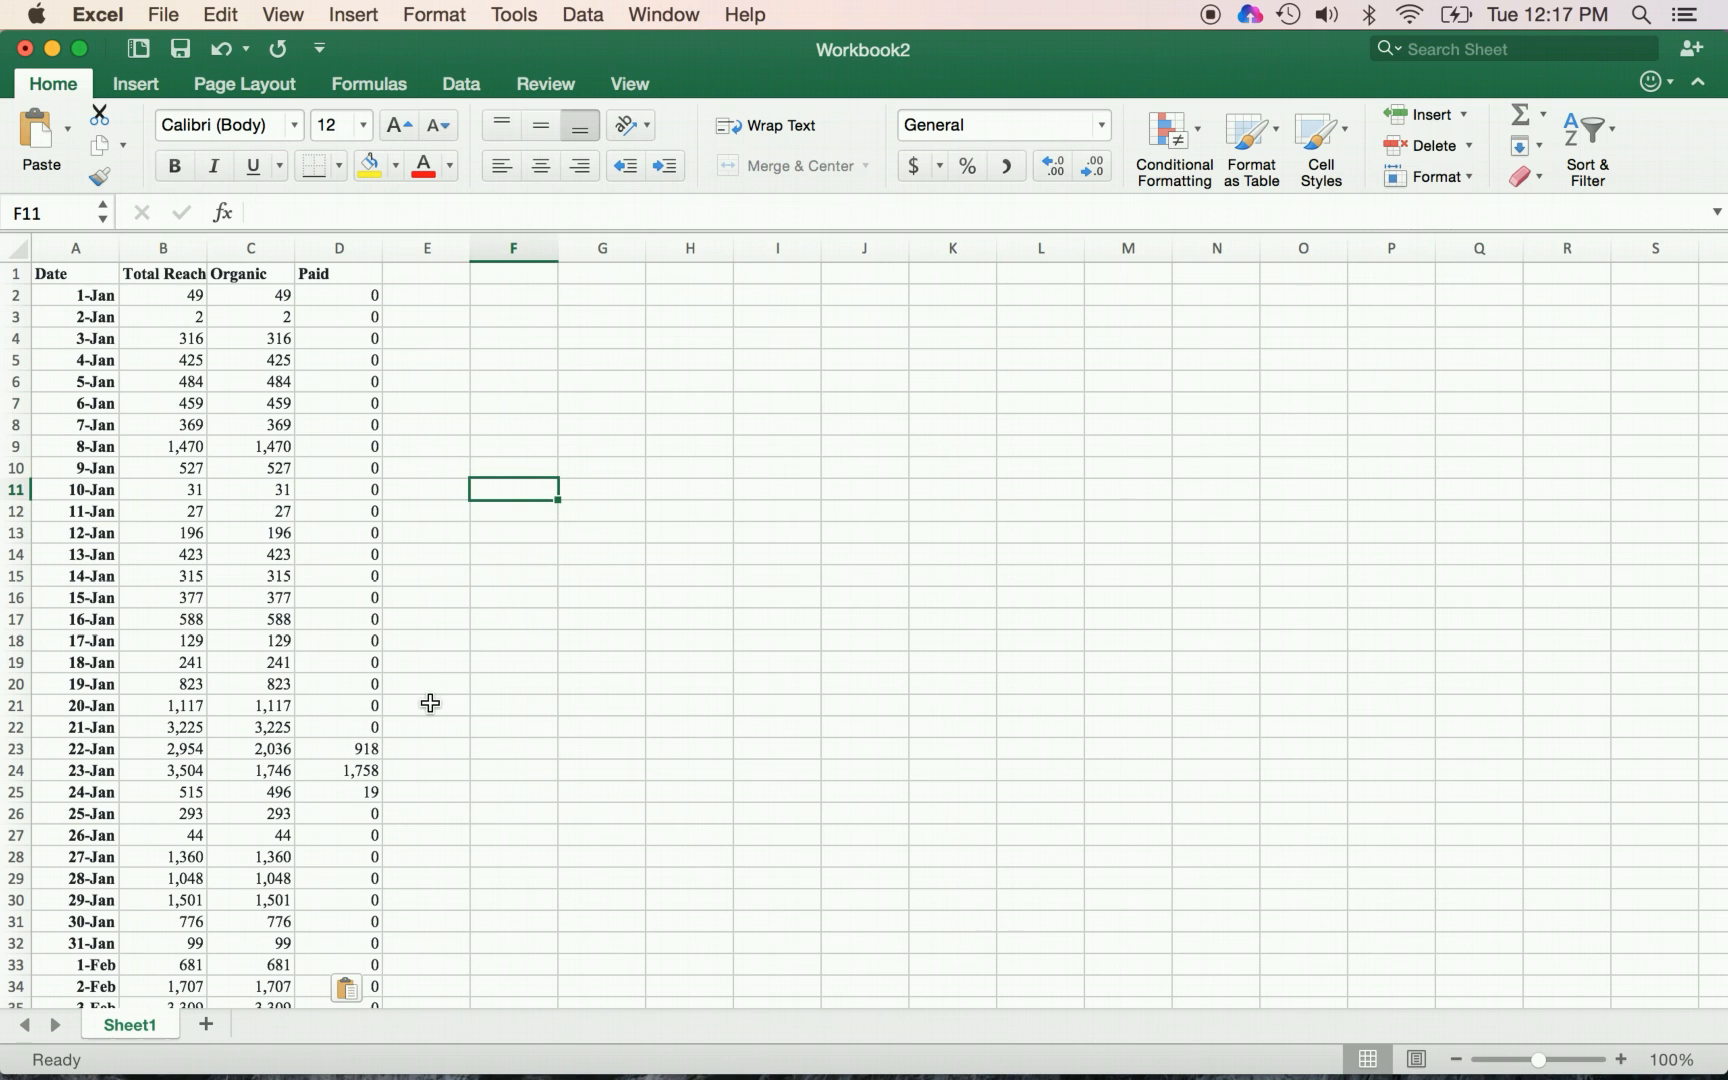
Enter a SUM formula in cell B93 that totals the Total Reach values in B2:B91
scroll(430, 703, down, 2)
scroll(430, 703, up, 2)
scroll(208, 545, down, 15)
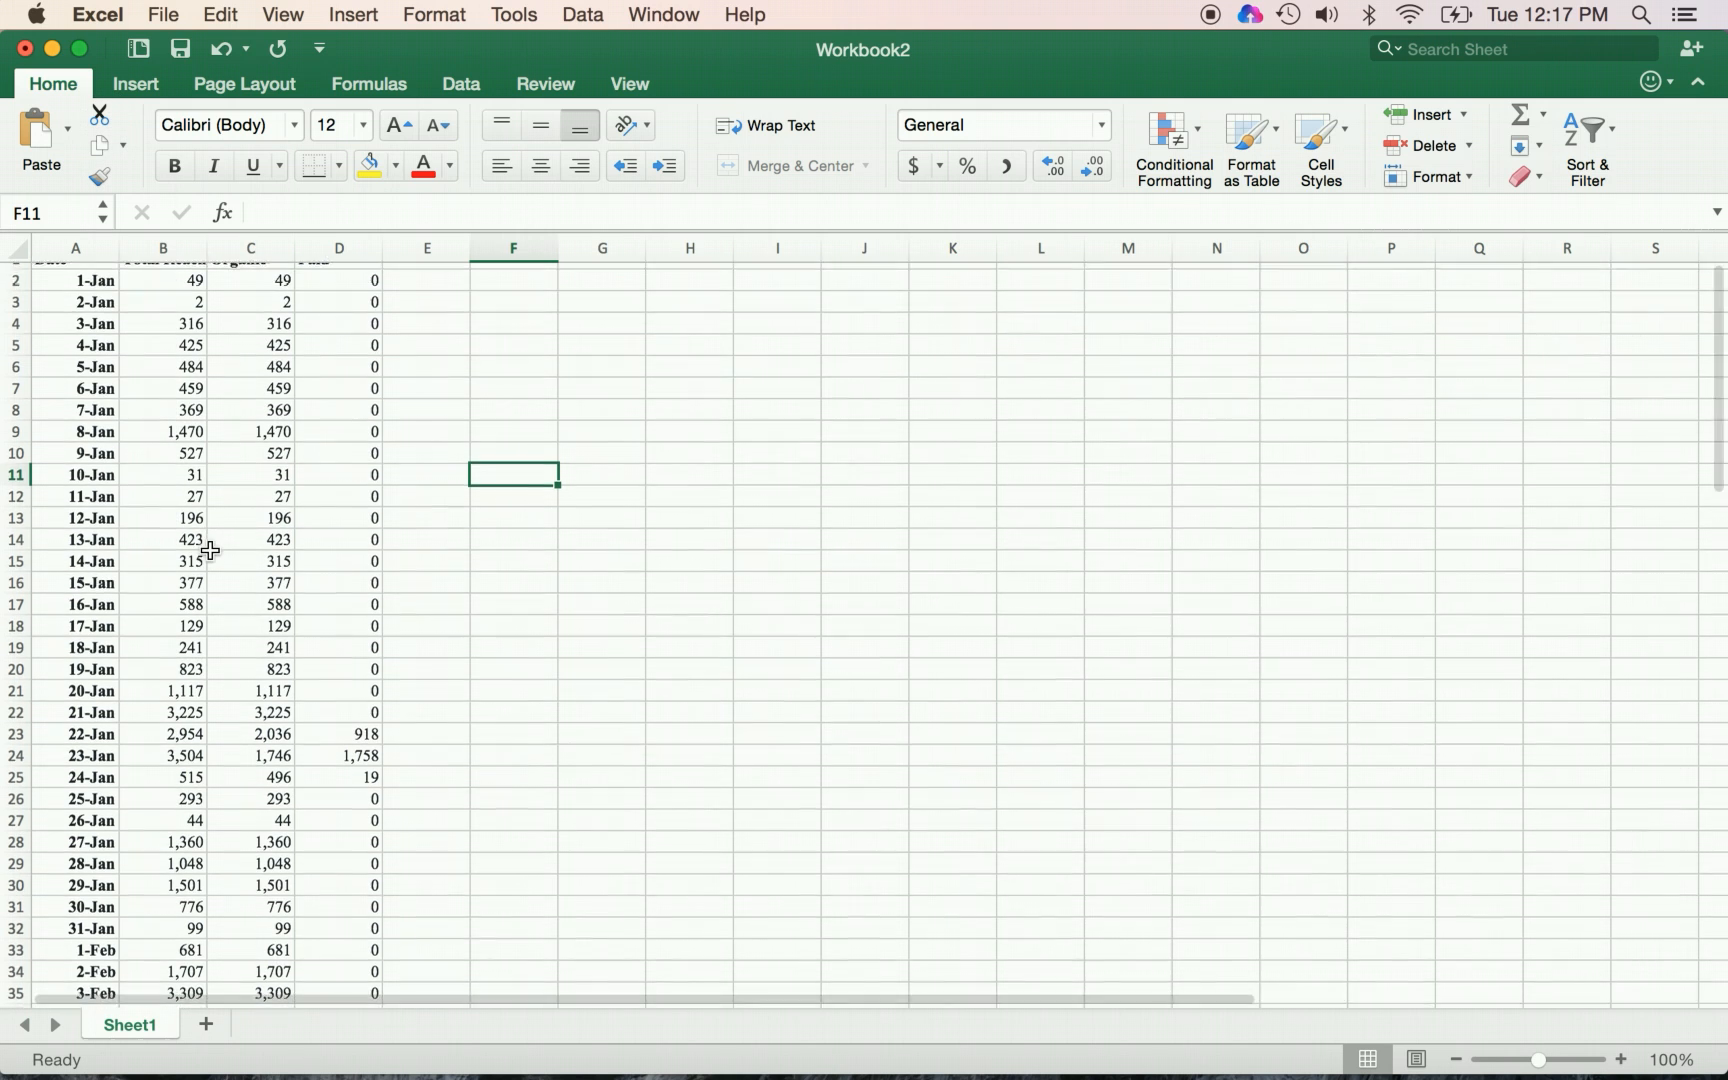
scroll(210, 550, down, 8)
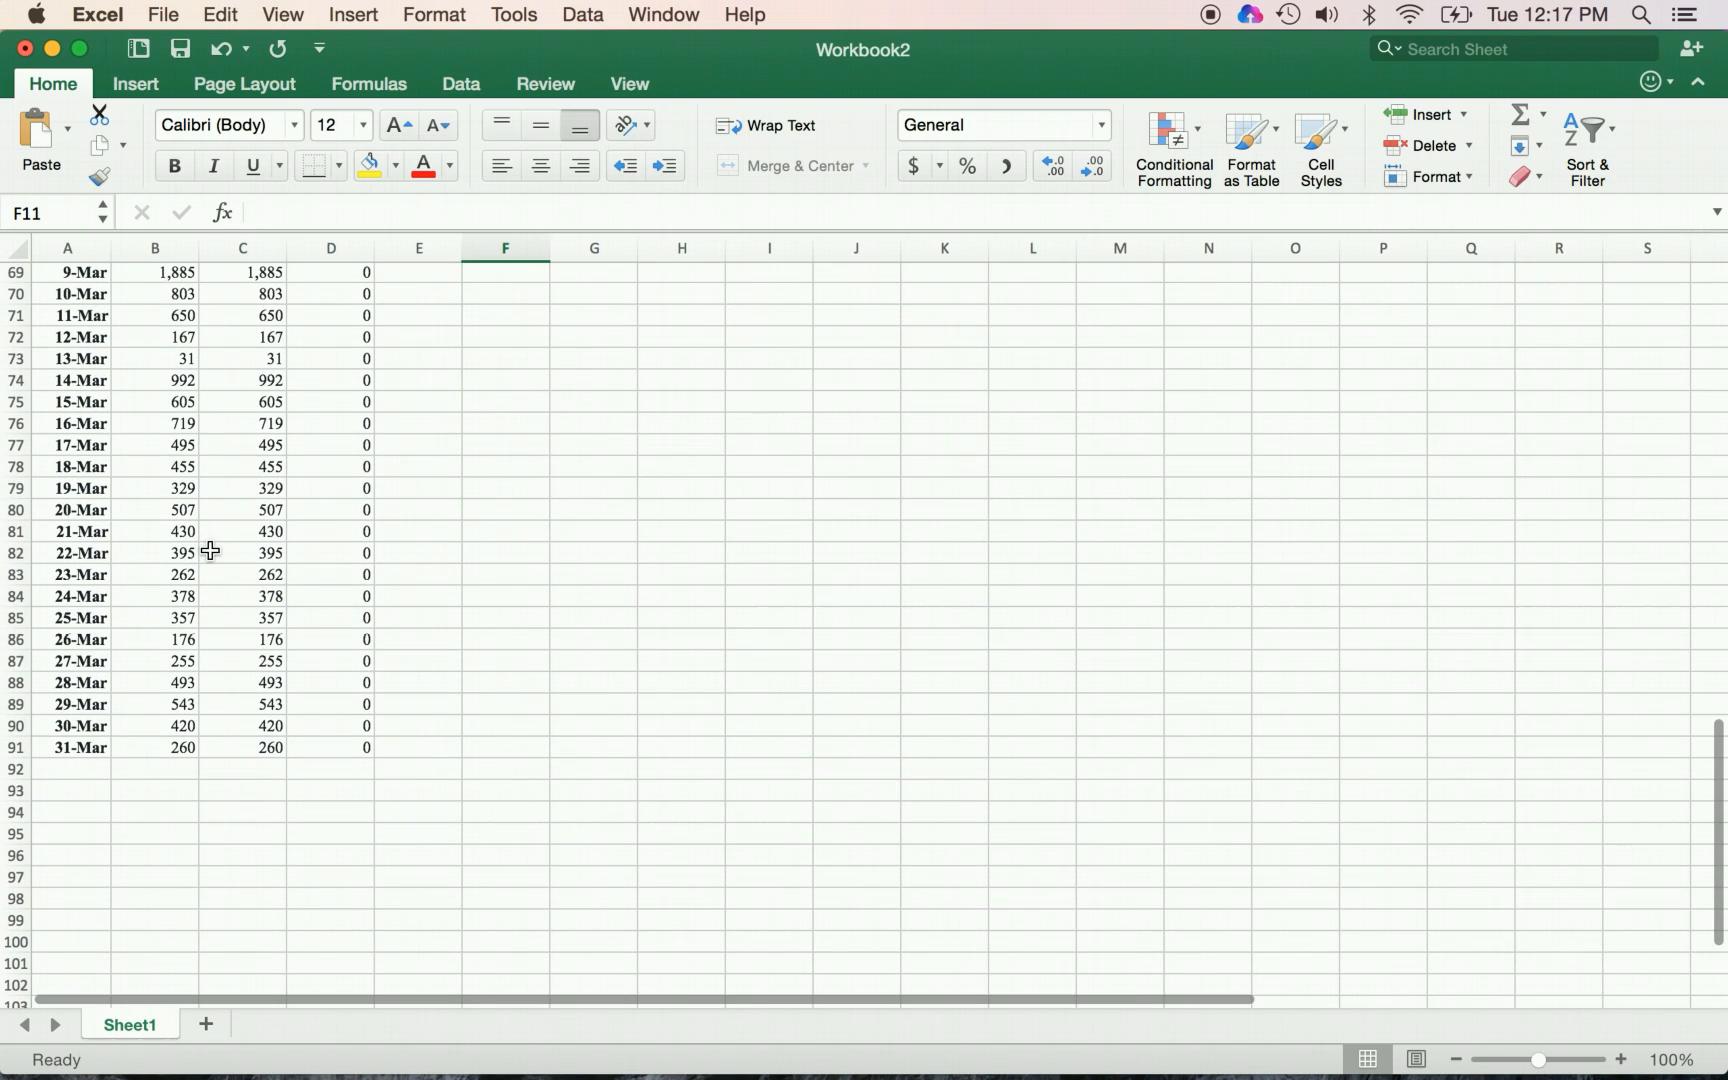
click(164, 794)
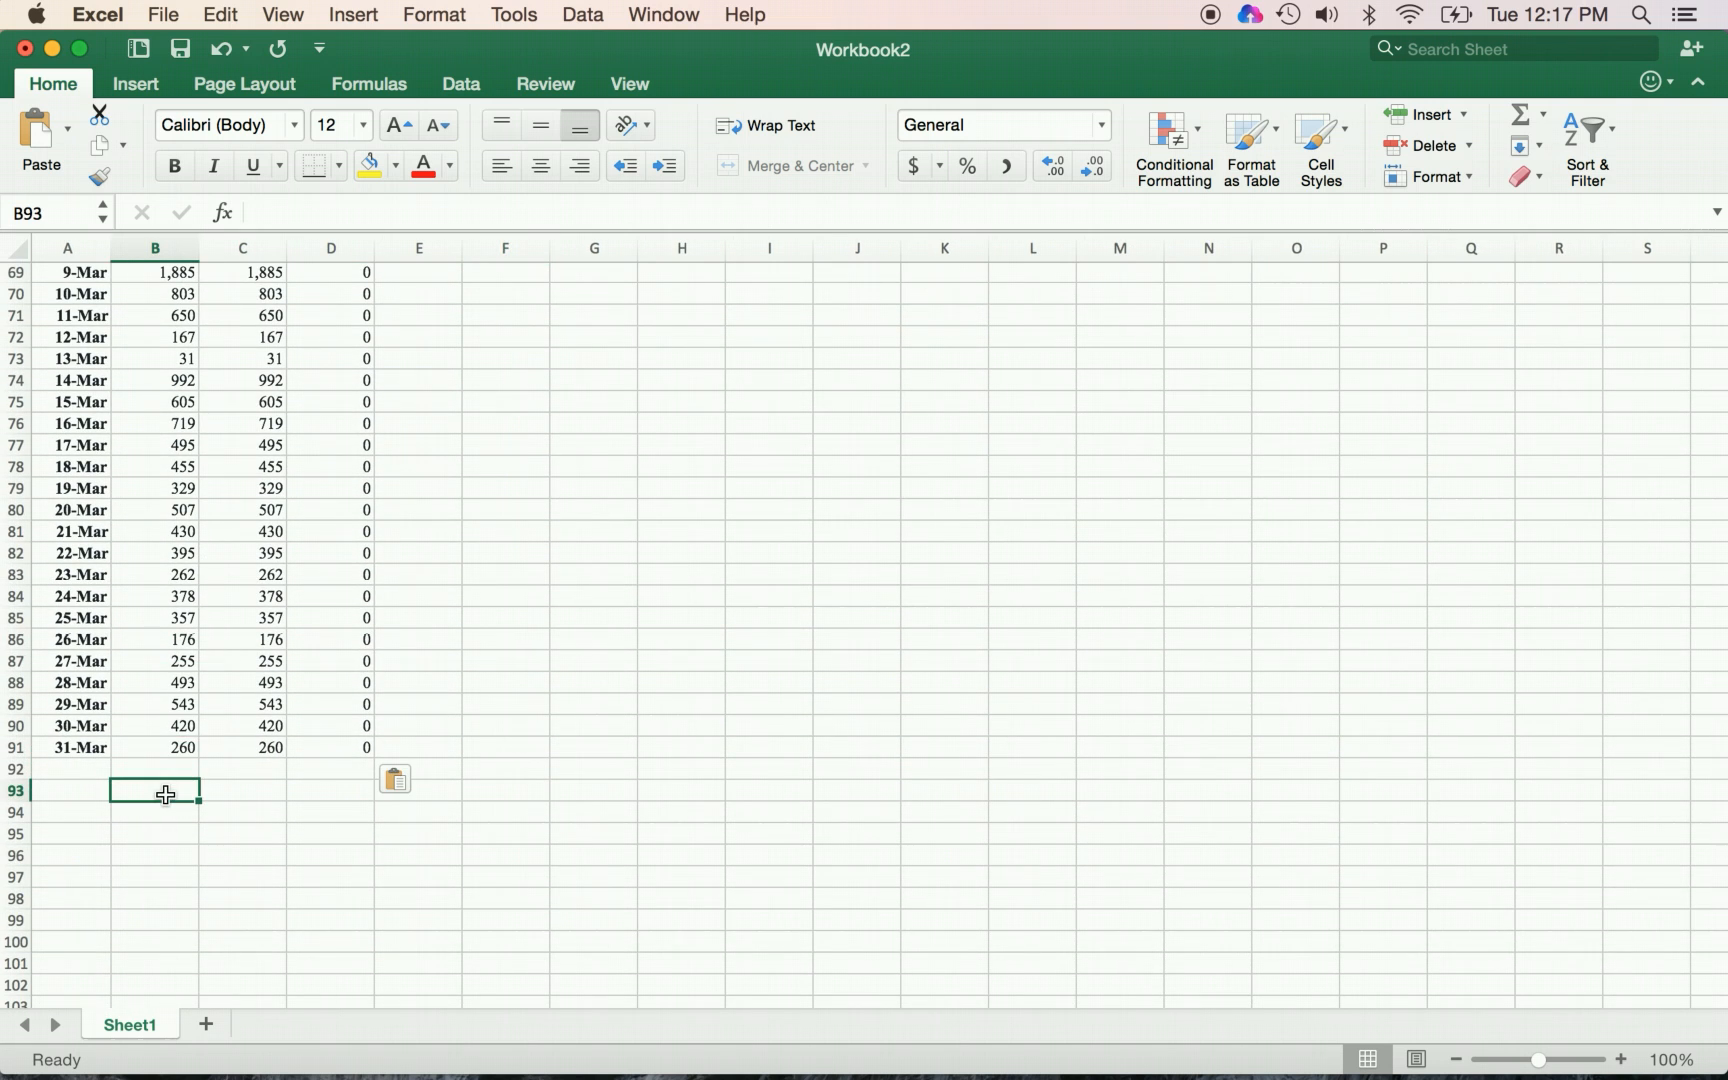
text(=)
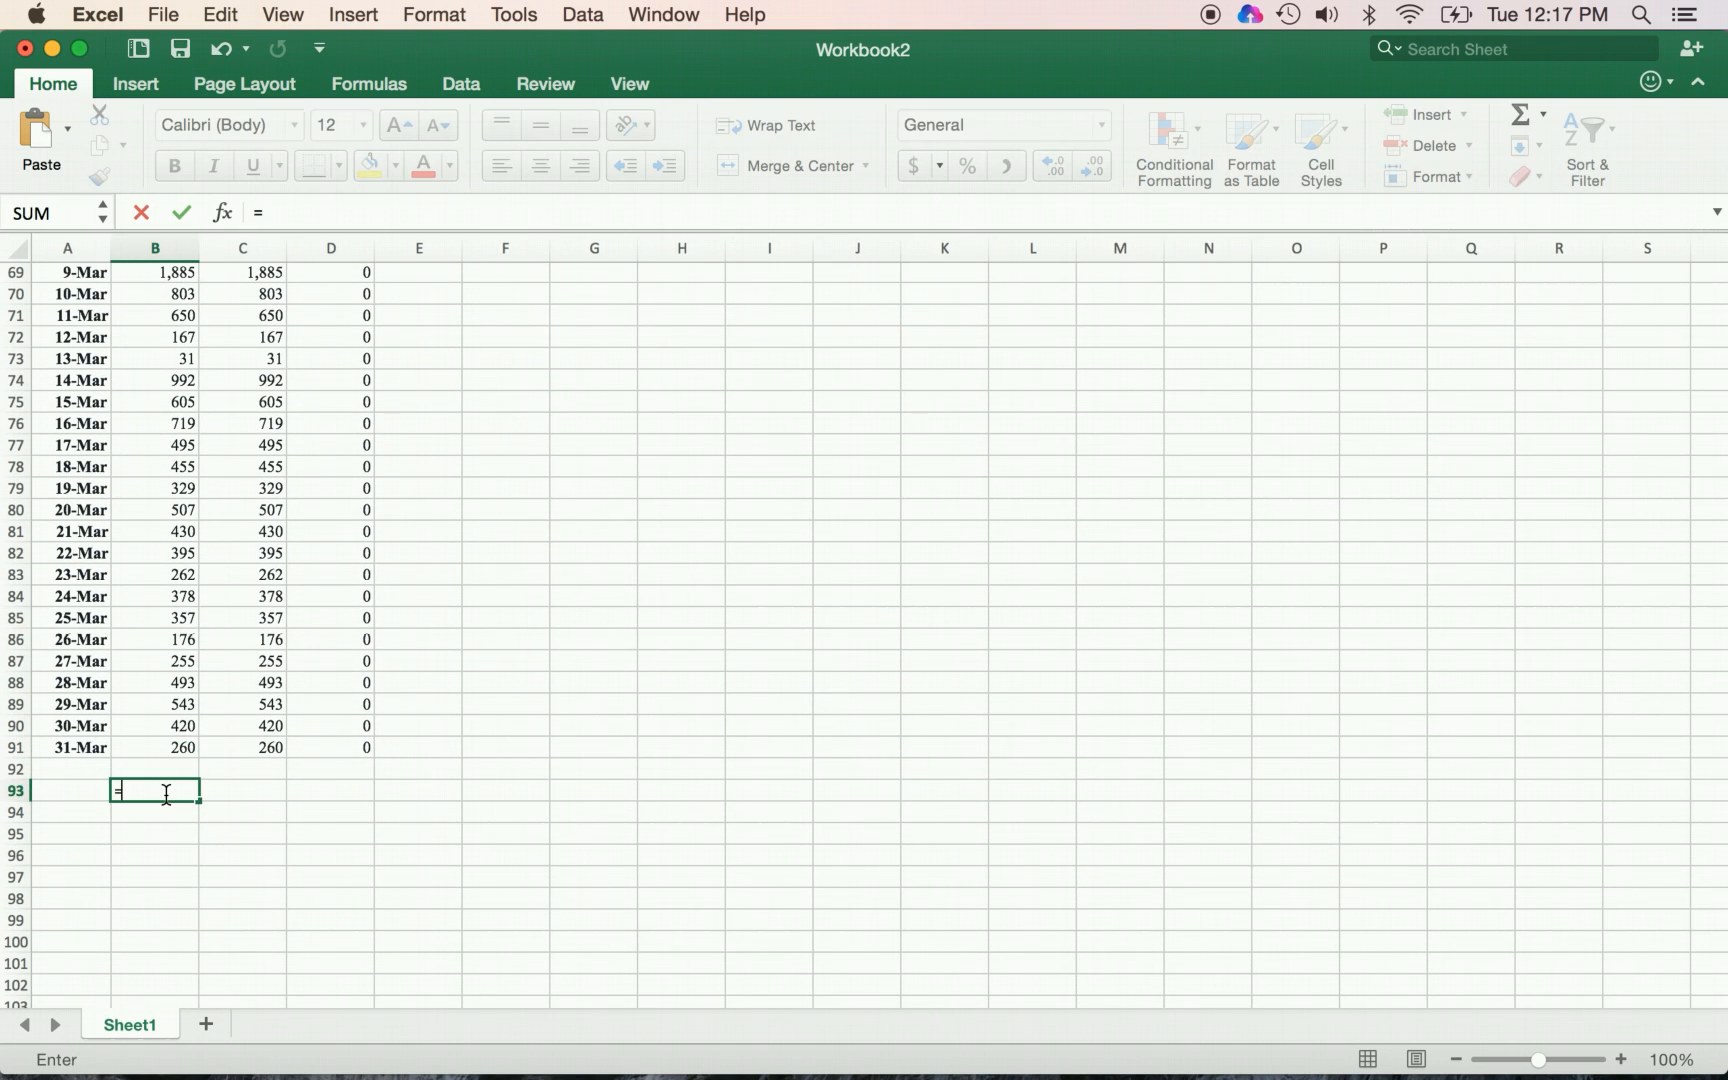
text(sum()
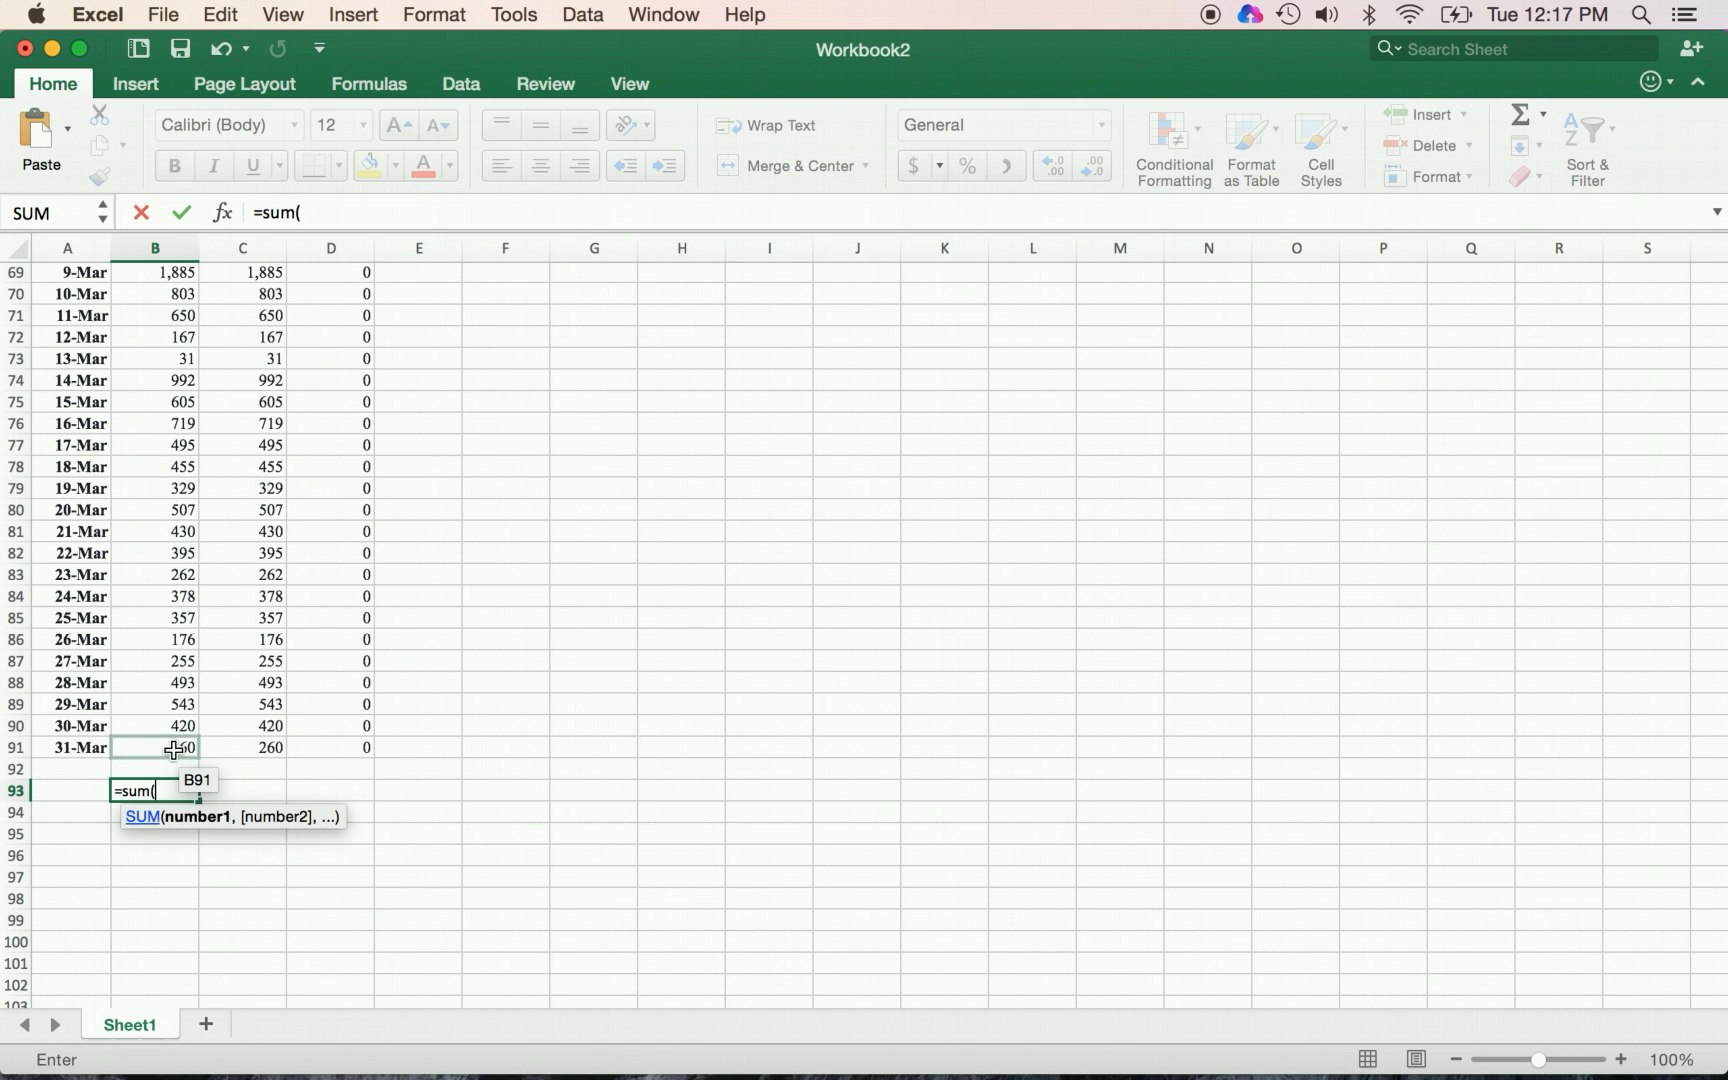
click(174, 753)
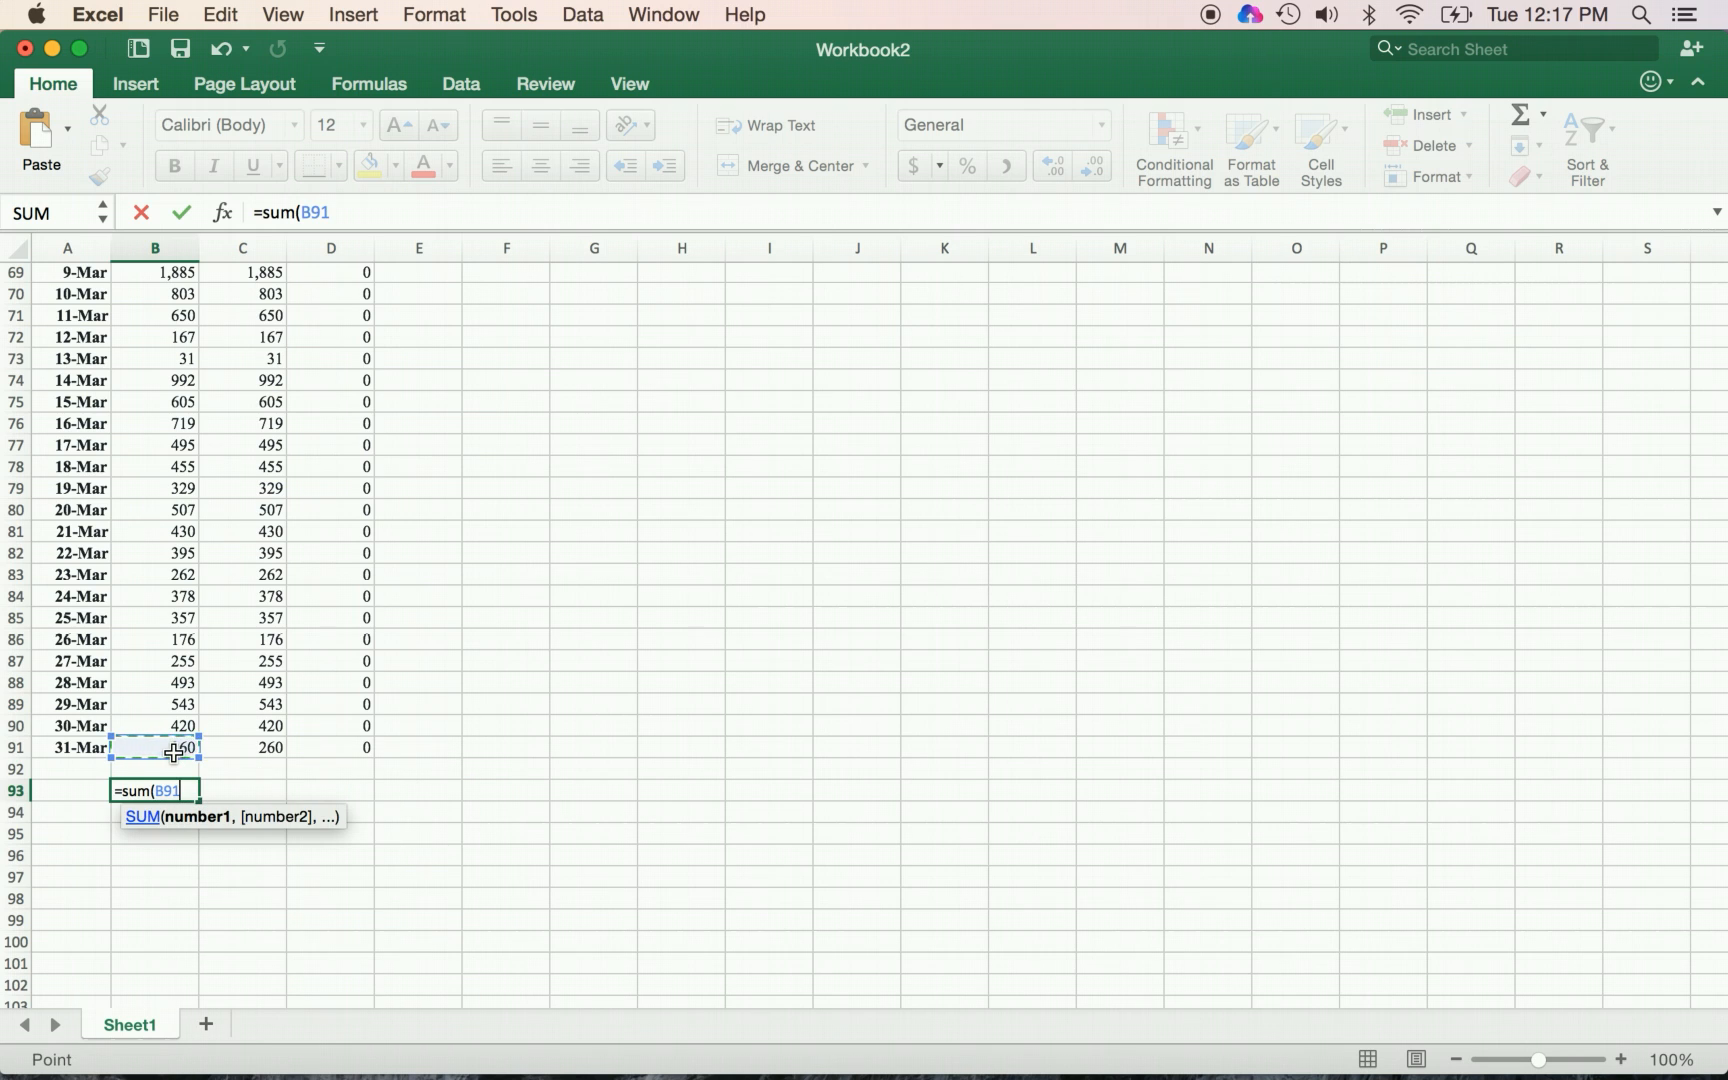
drag(174, 753, 148, 288)
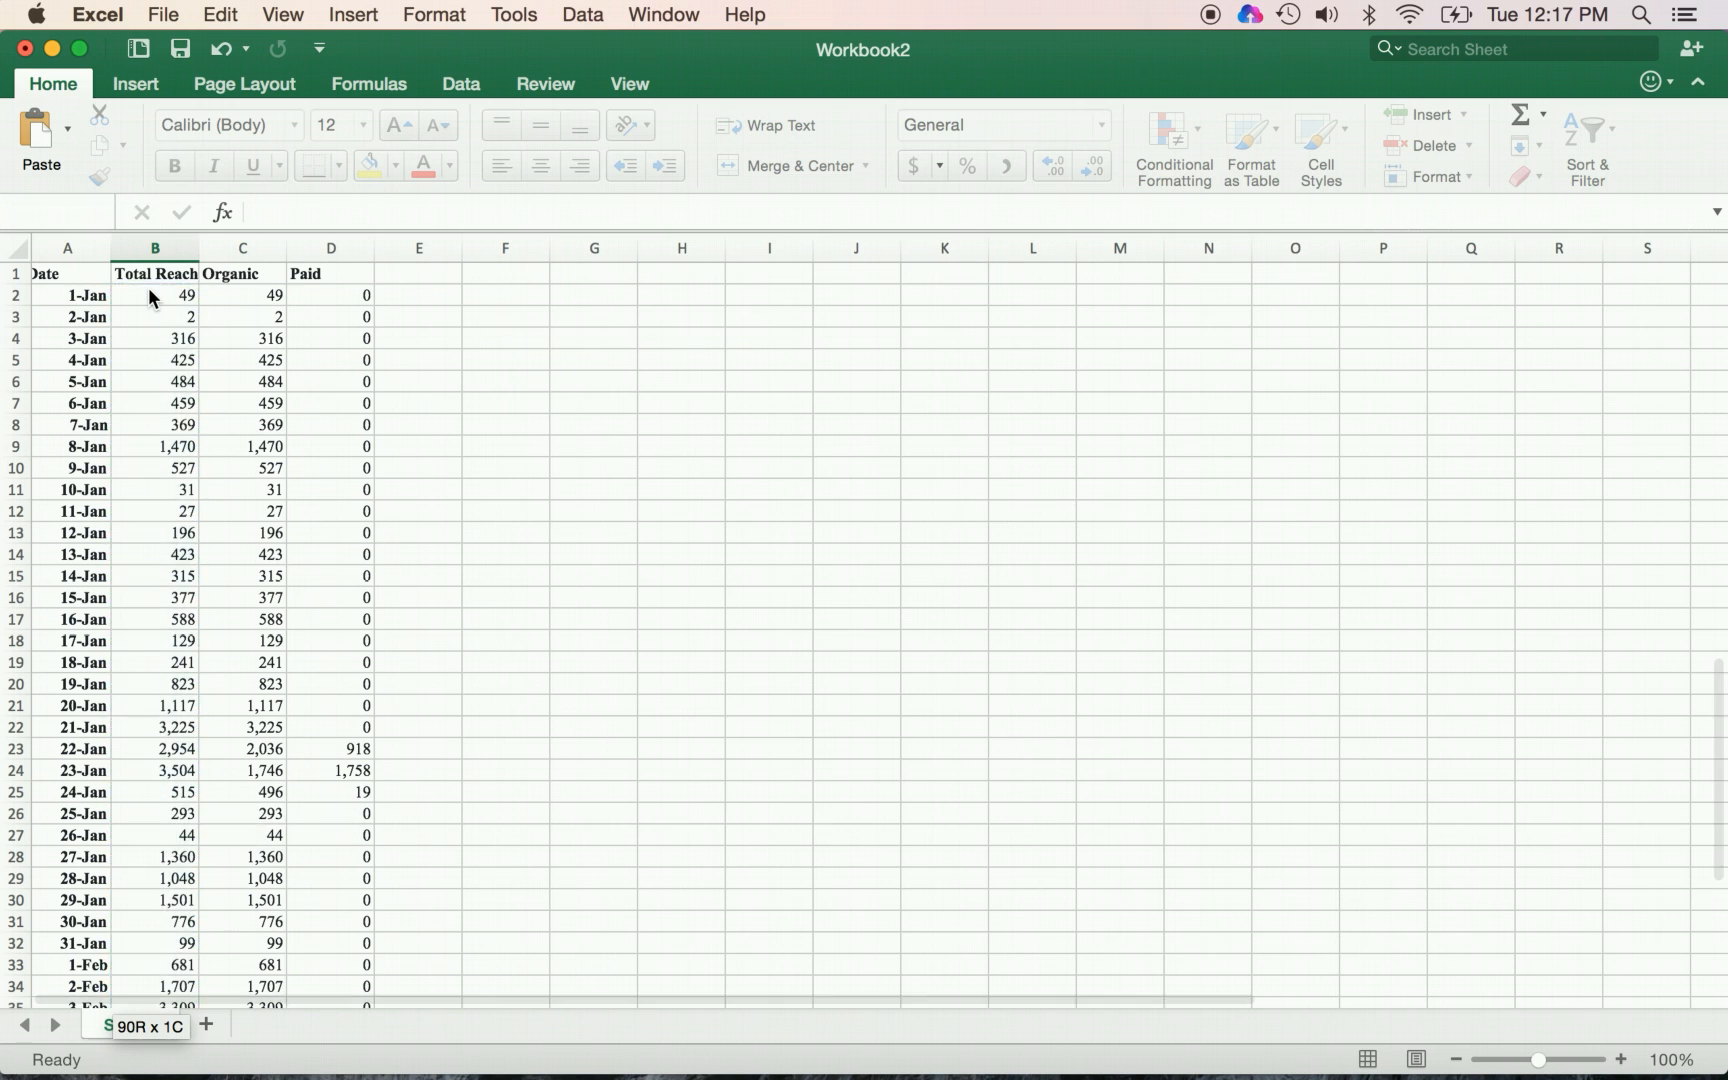
key(Return)
scroll(687, 582, down, 3)
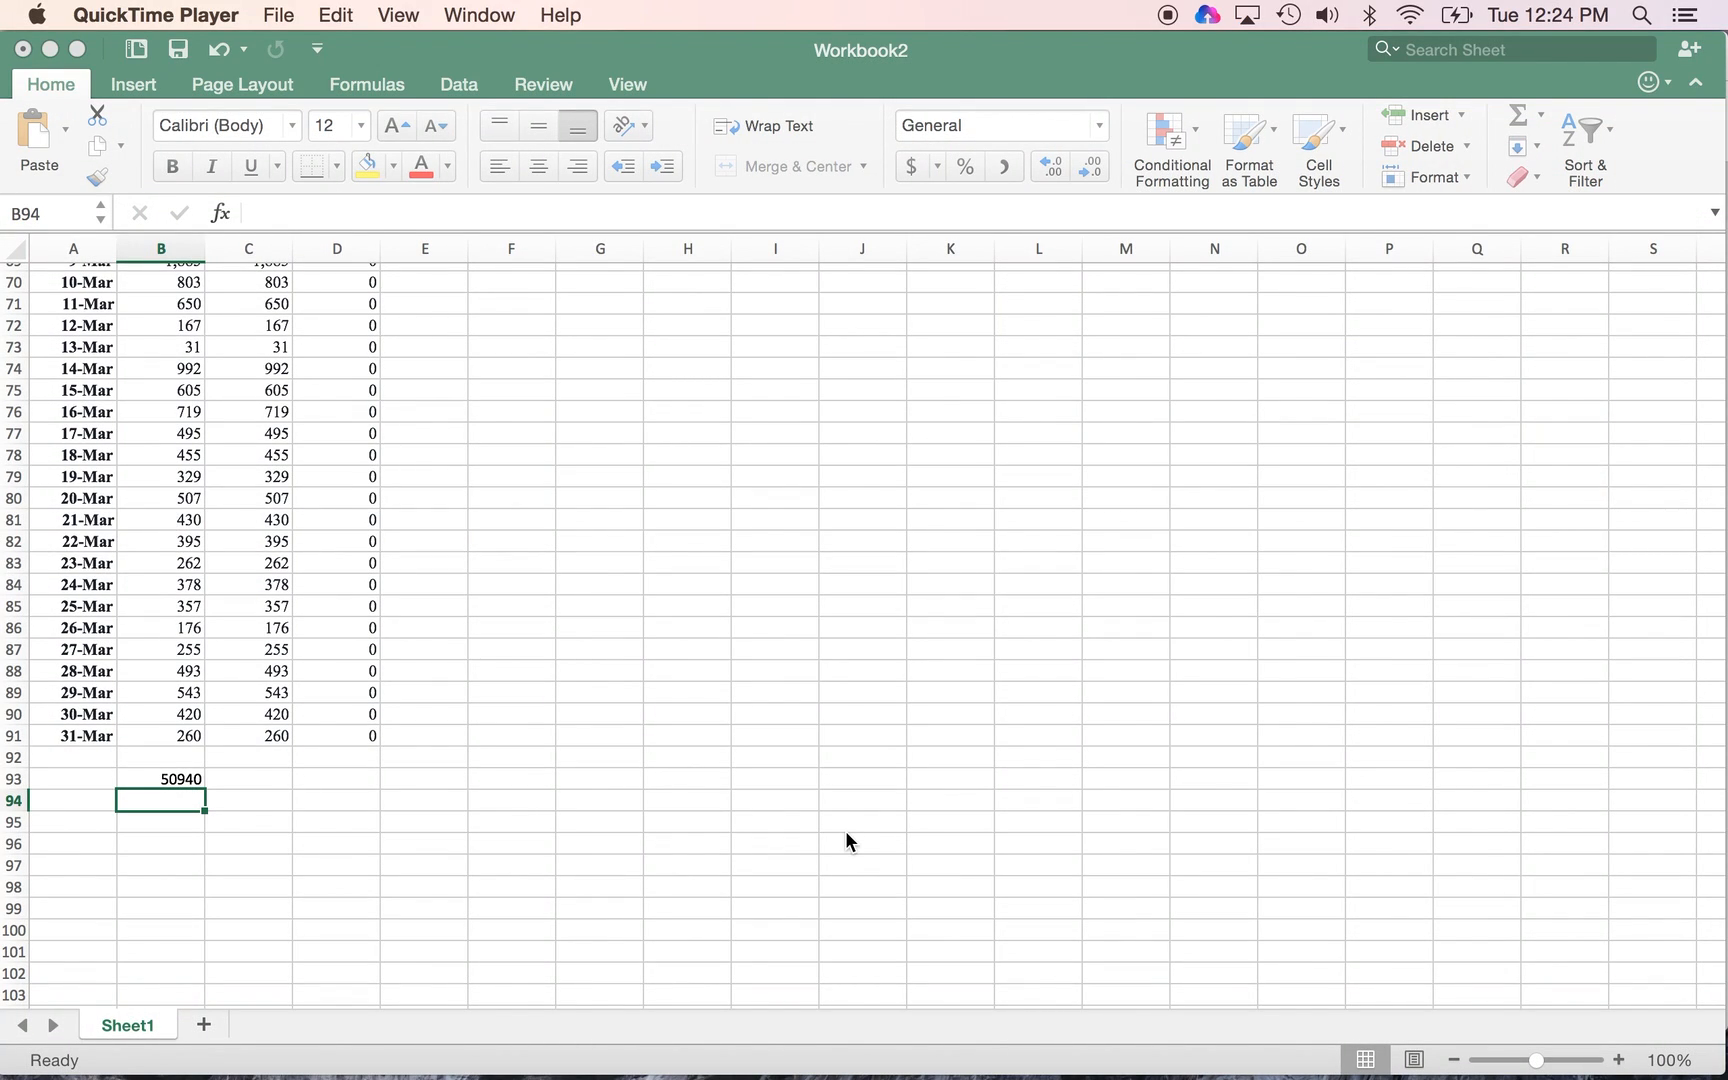
Switch back to Chrome, close the Total Reach table and open the Posts section of Insights
click(808, 1035)
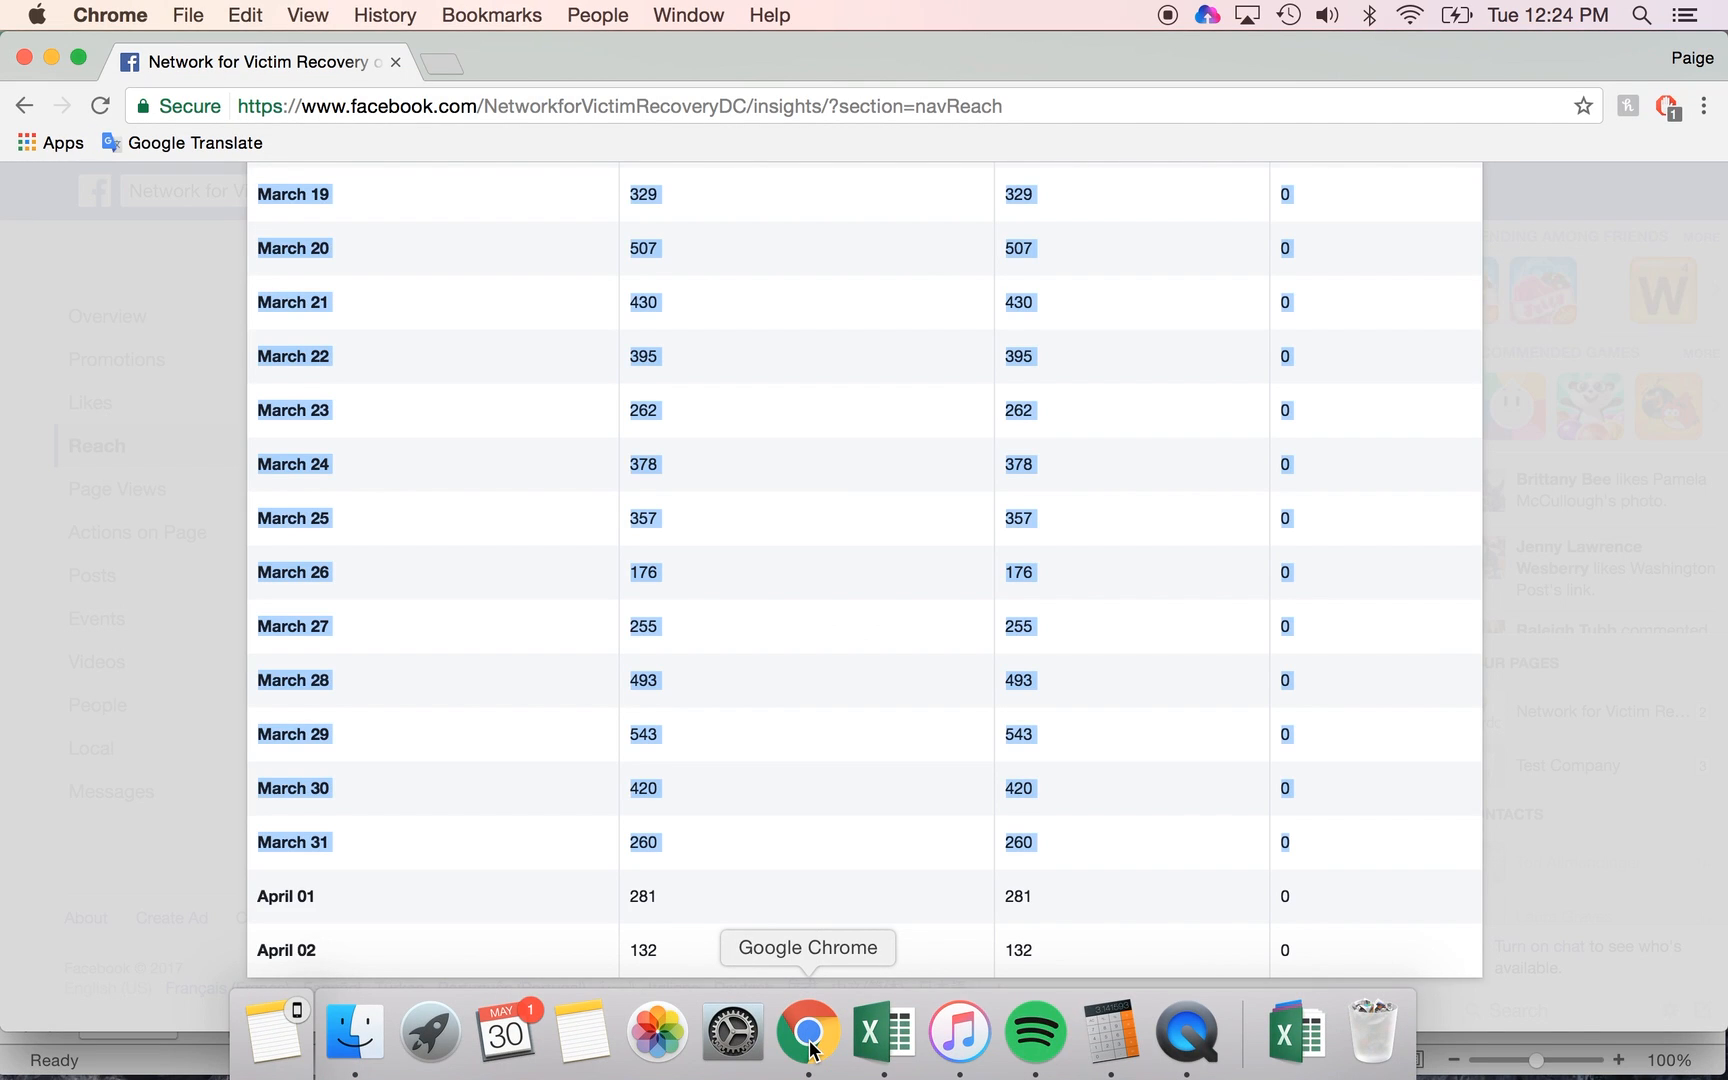
click(134, 563)
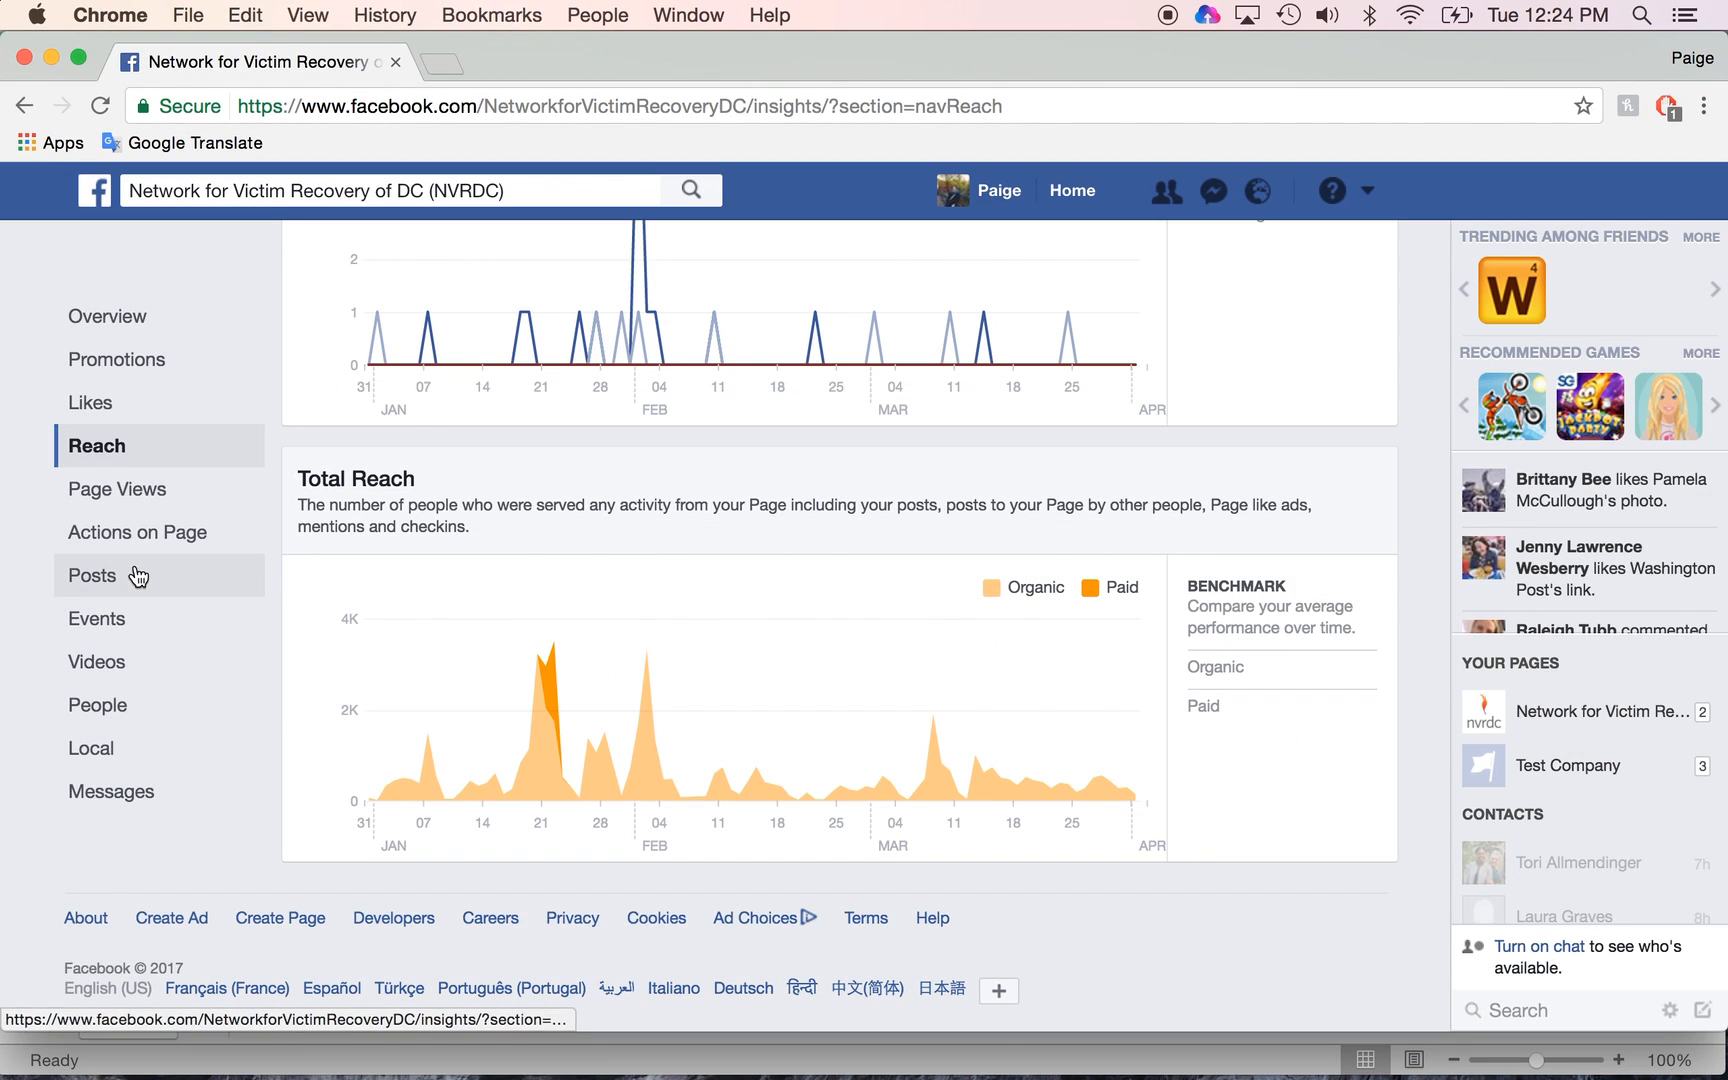
scroll(393, 482, up, 15)
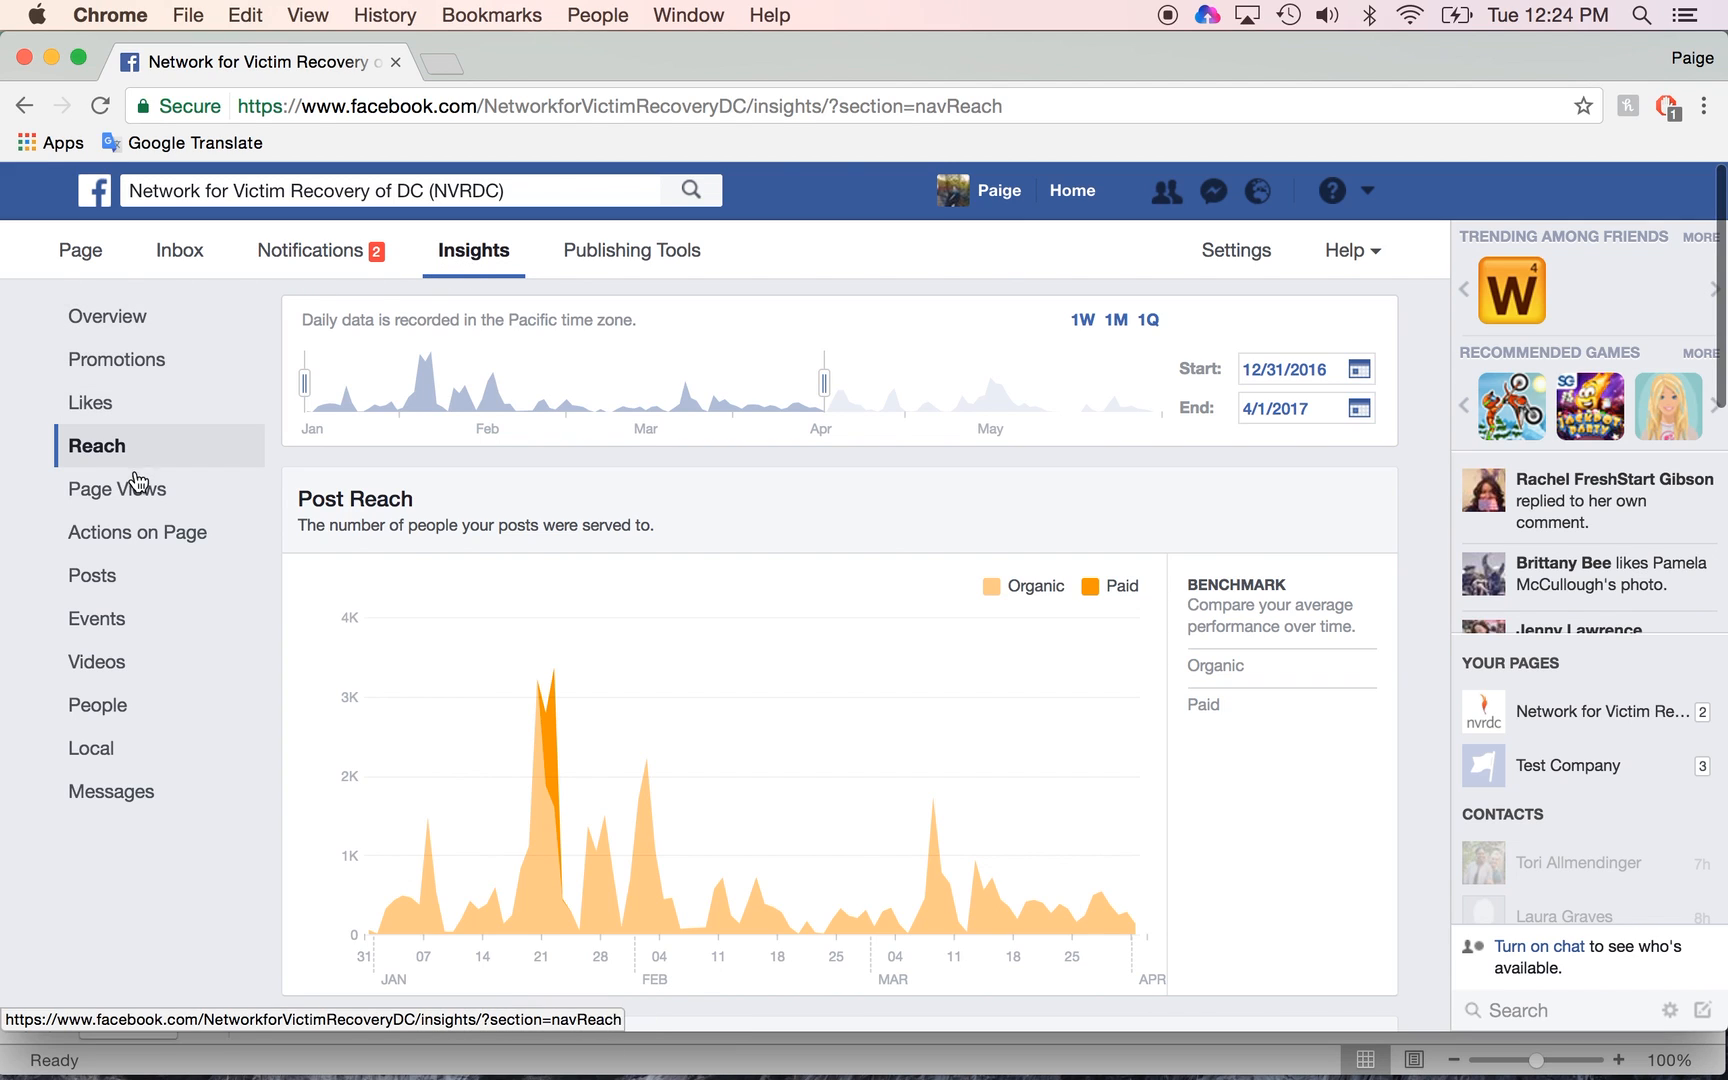
click(125, 584)
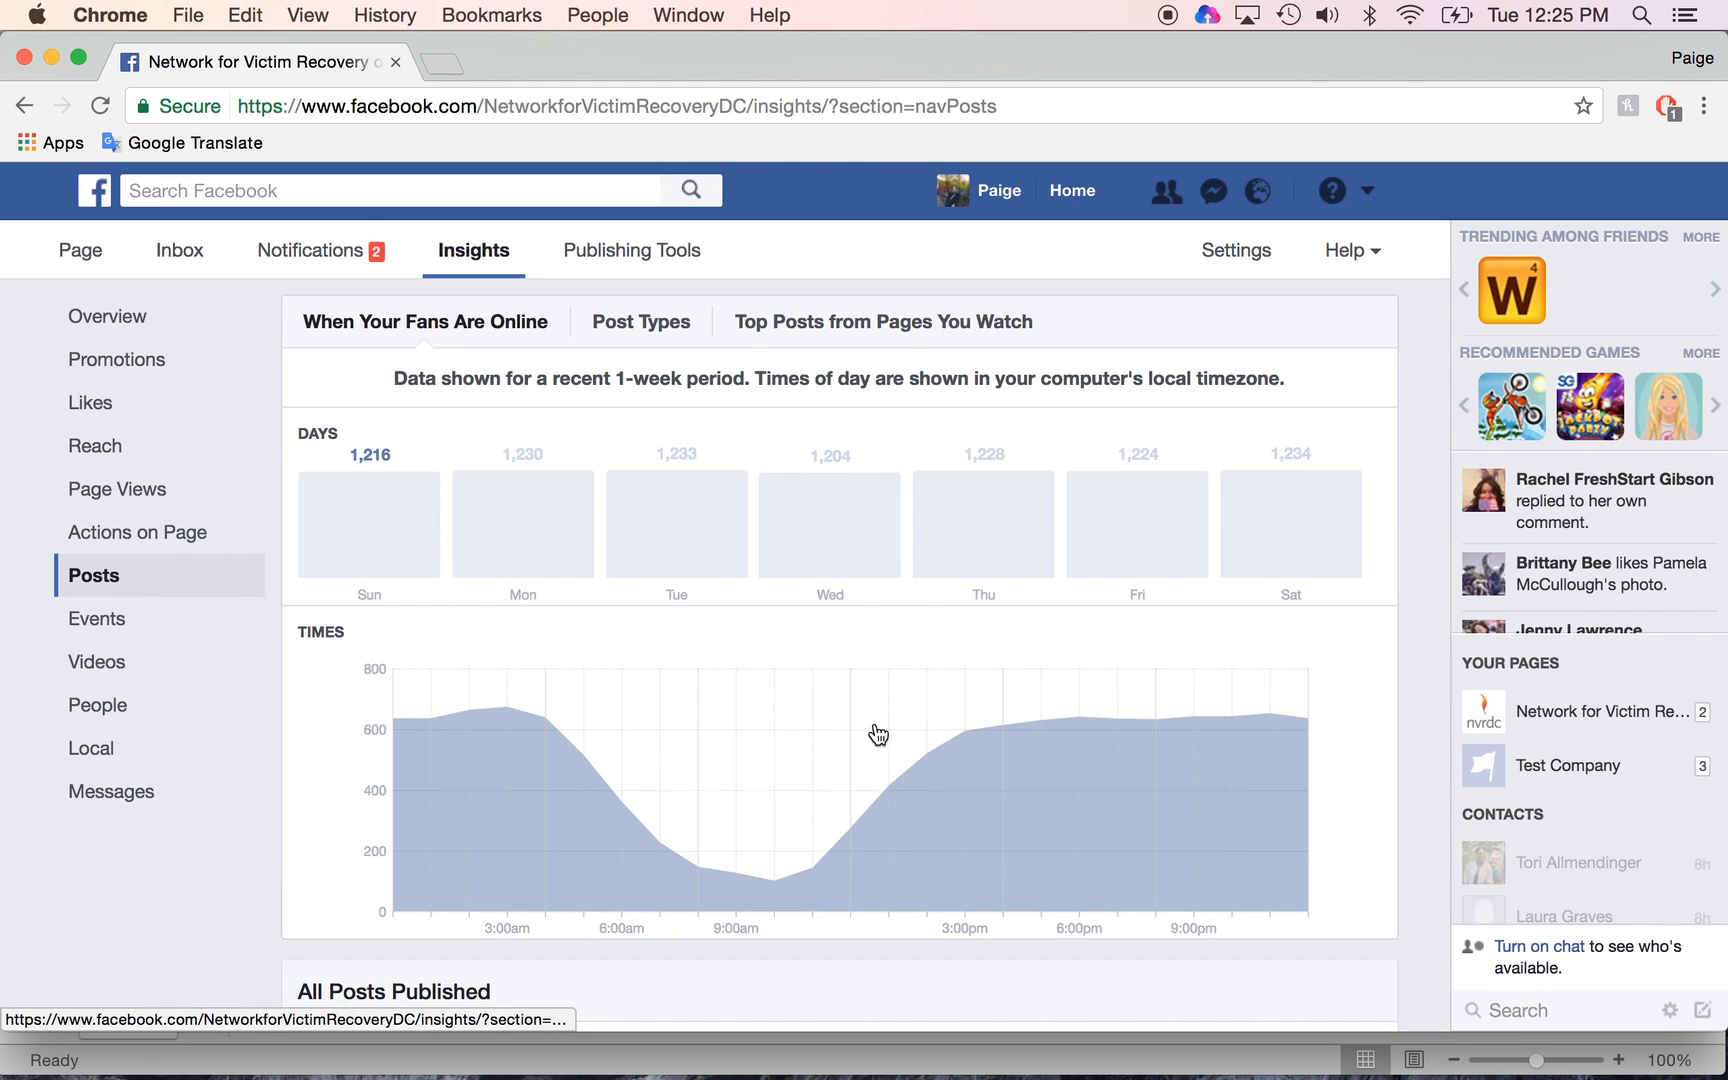
Load older posts in the All Posts Published list until it reaches back into March 2017
scroll(877, 733, down, 6)
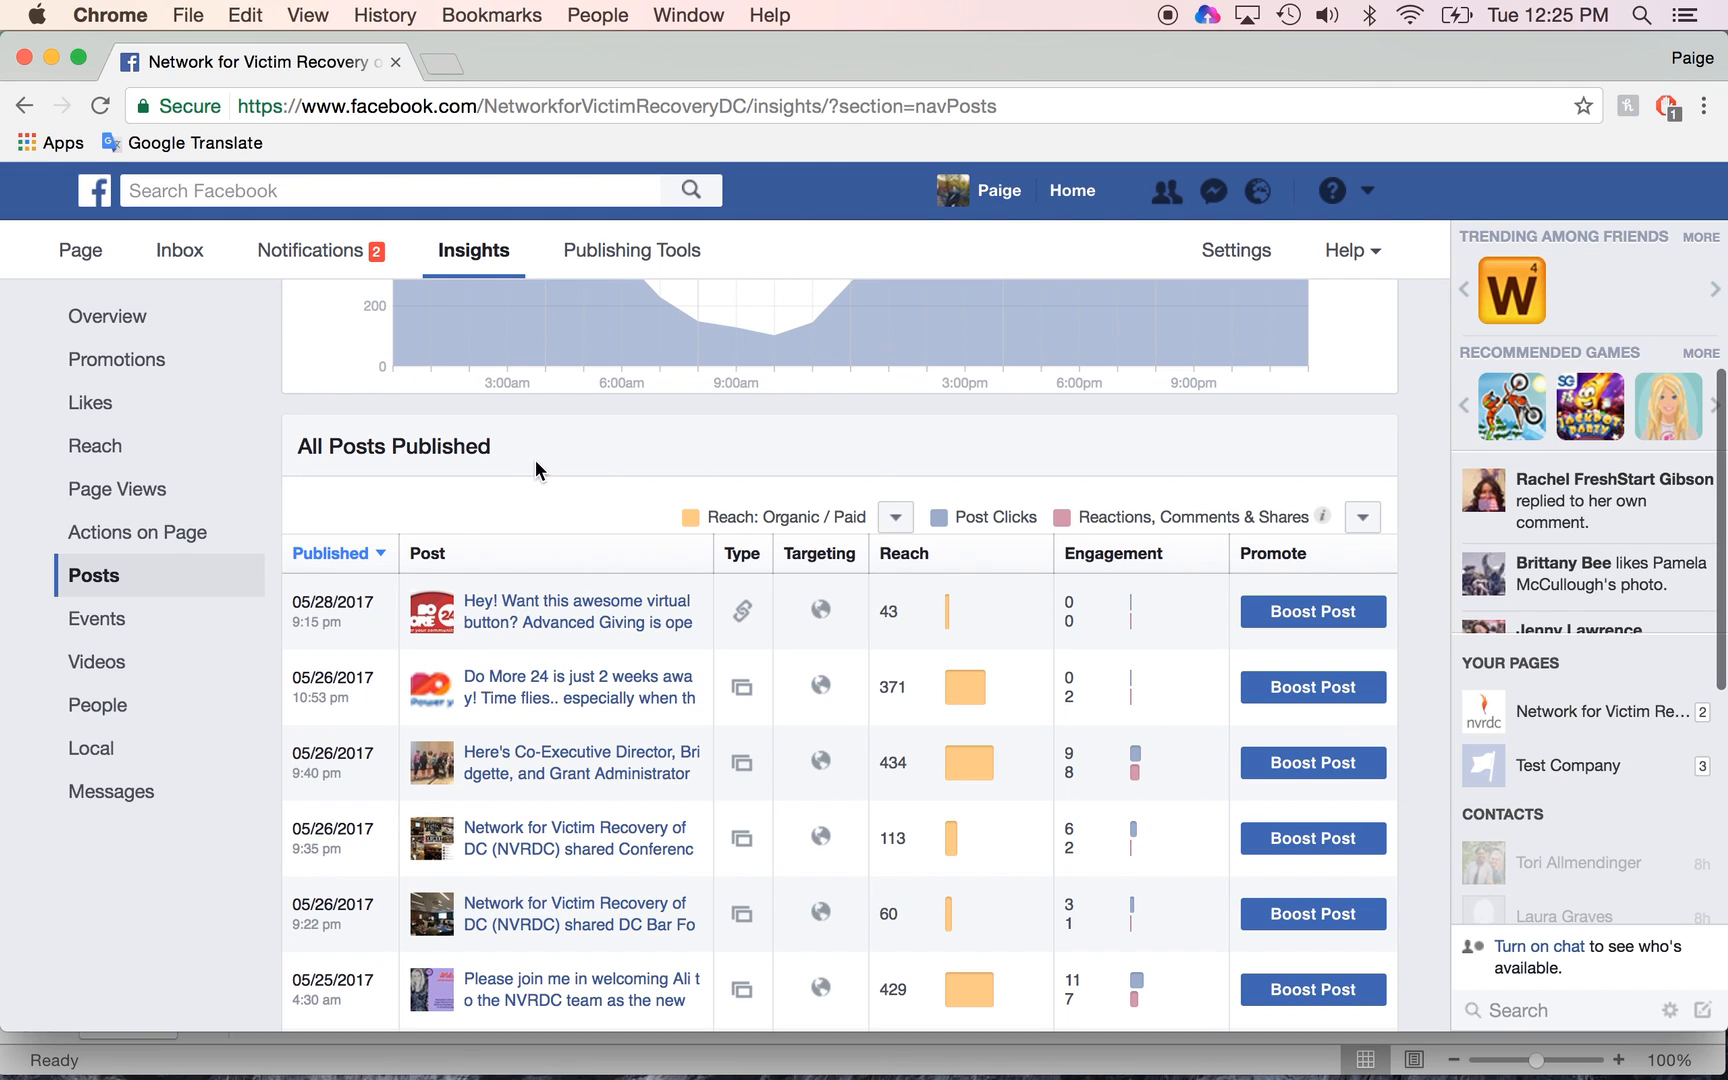
scroll(535, 466, down, 2)
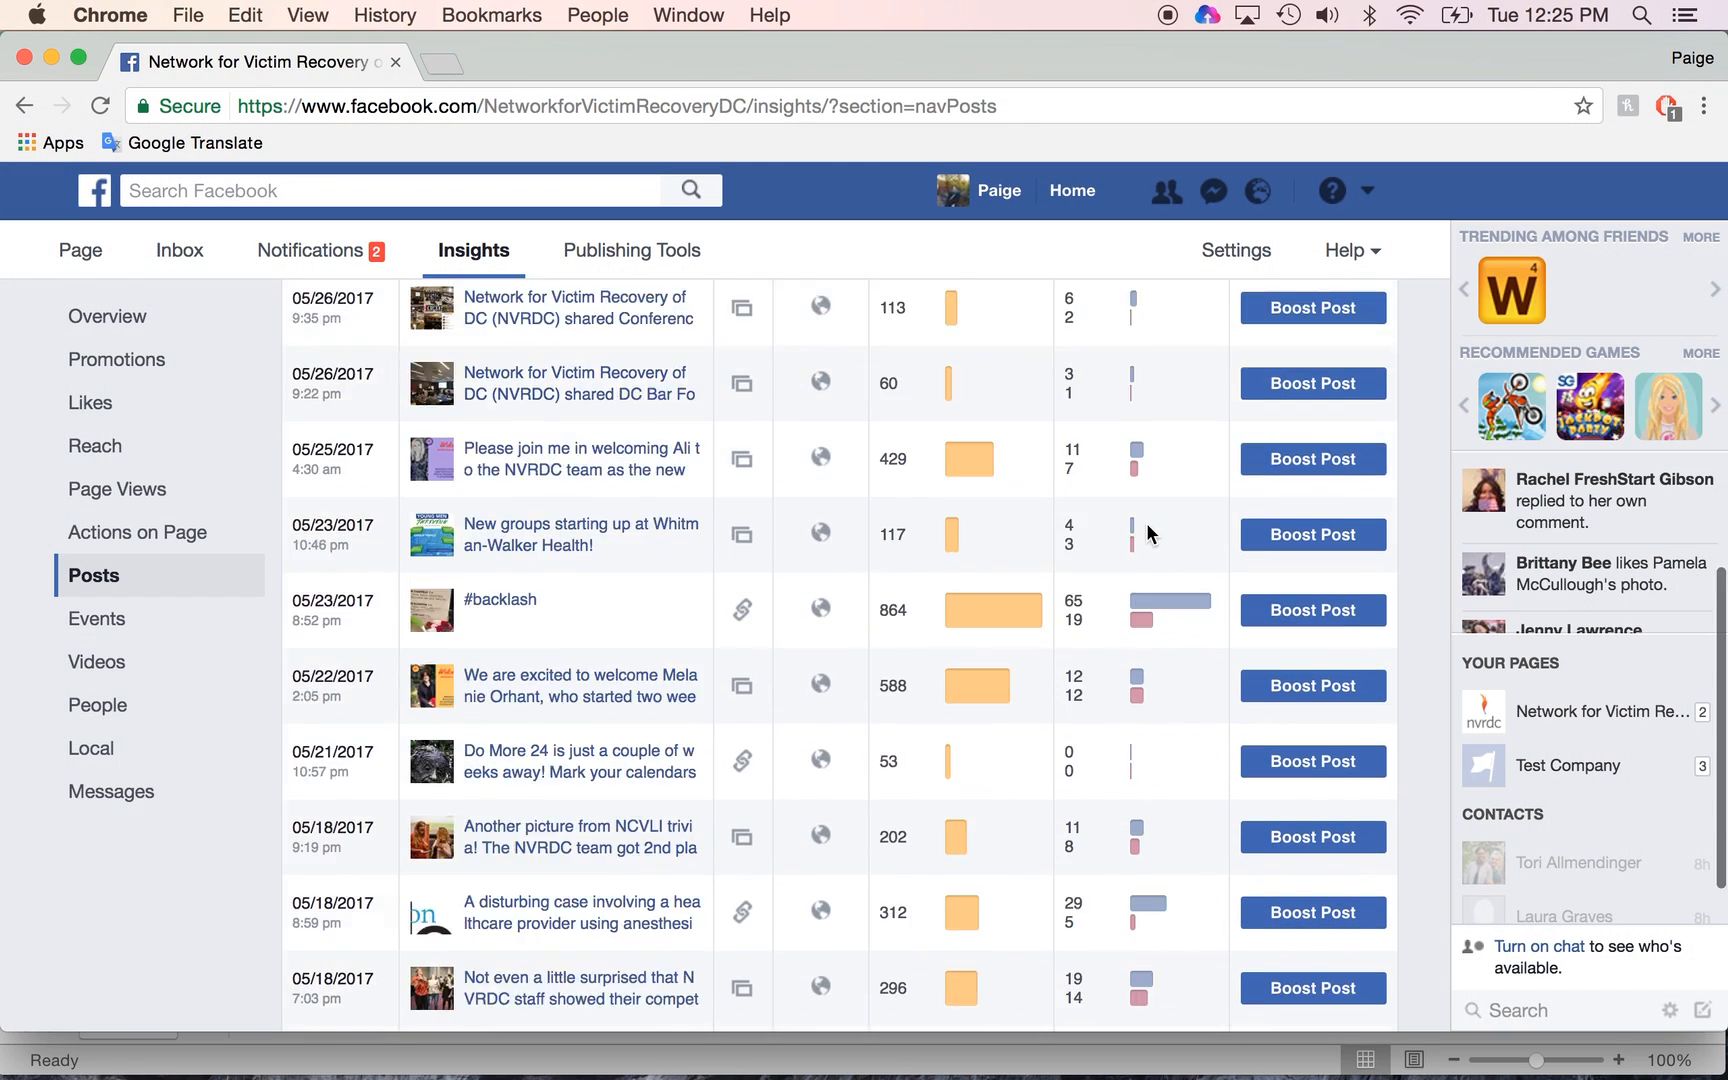
scroll(1146, 522, down, 5)
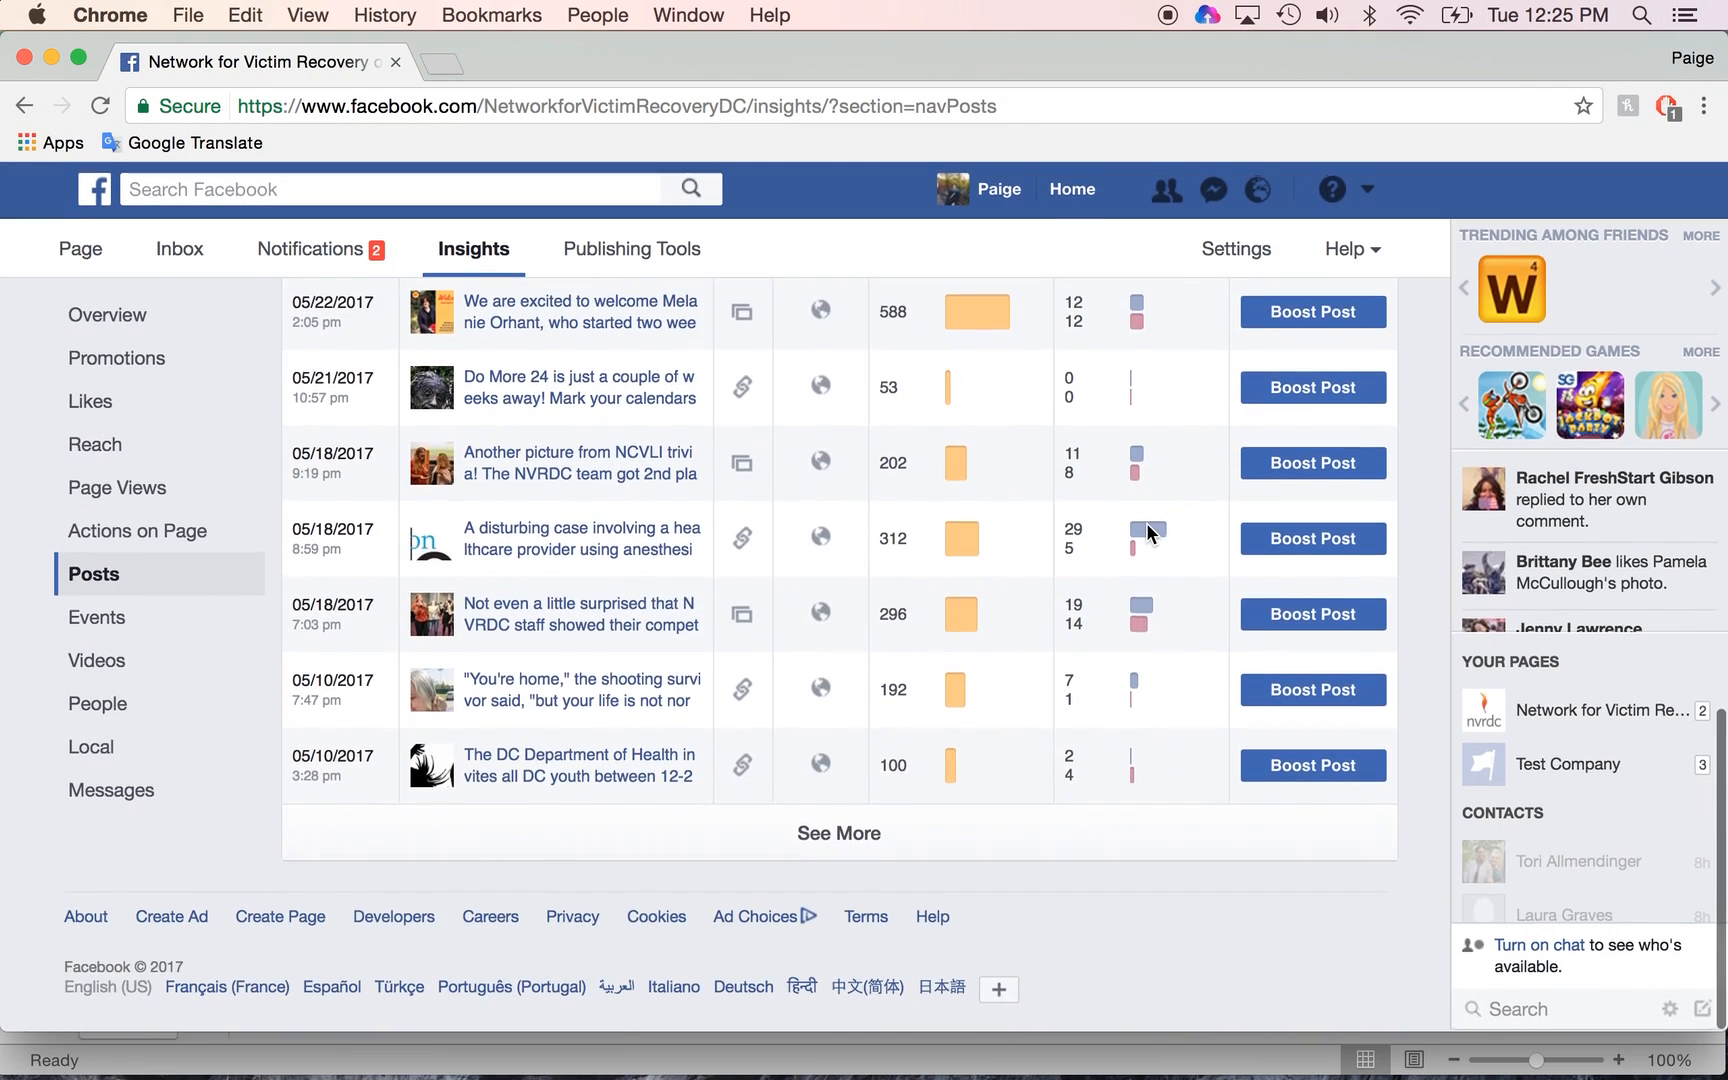
click(836, 835)
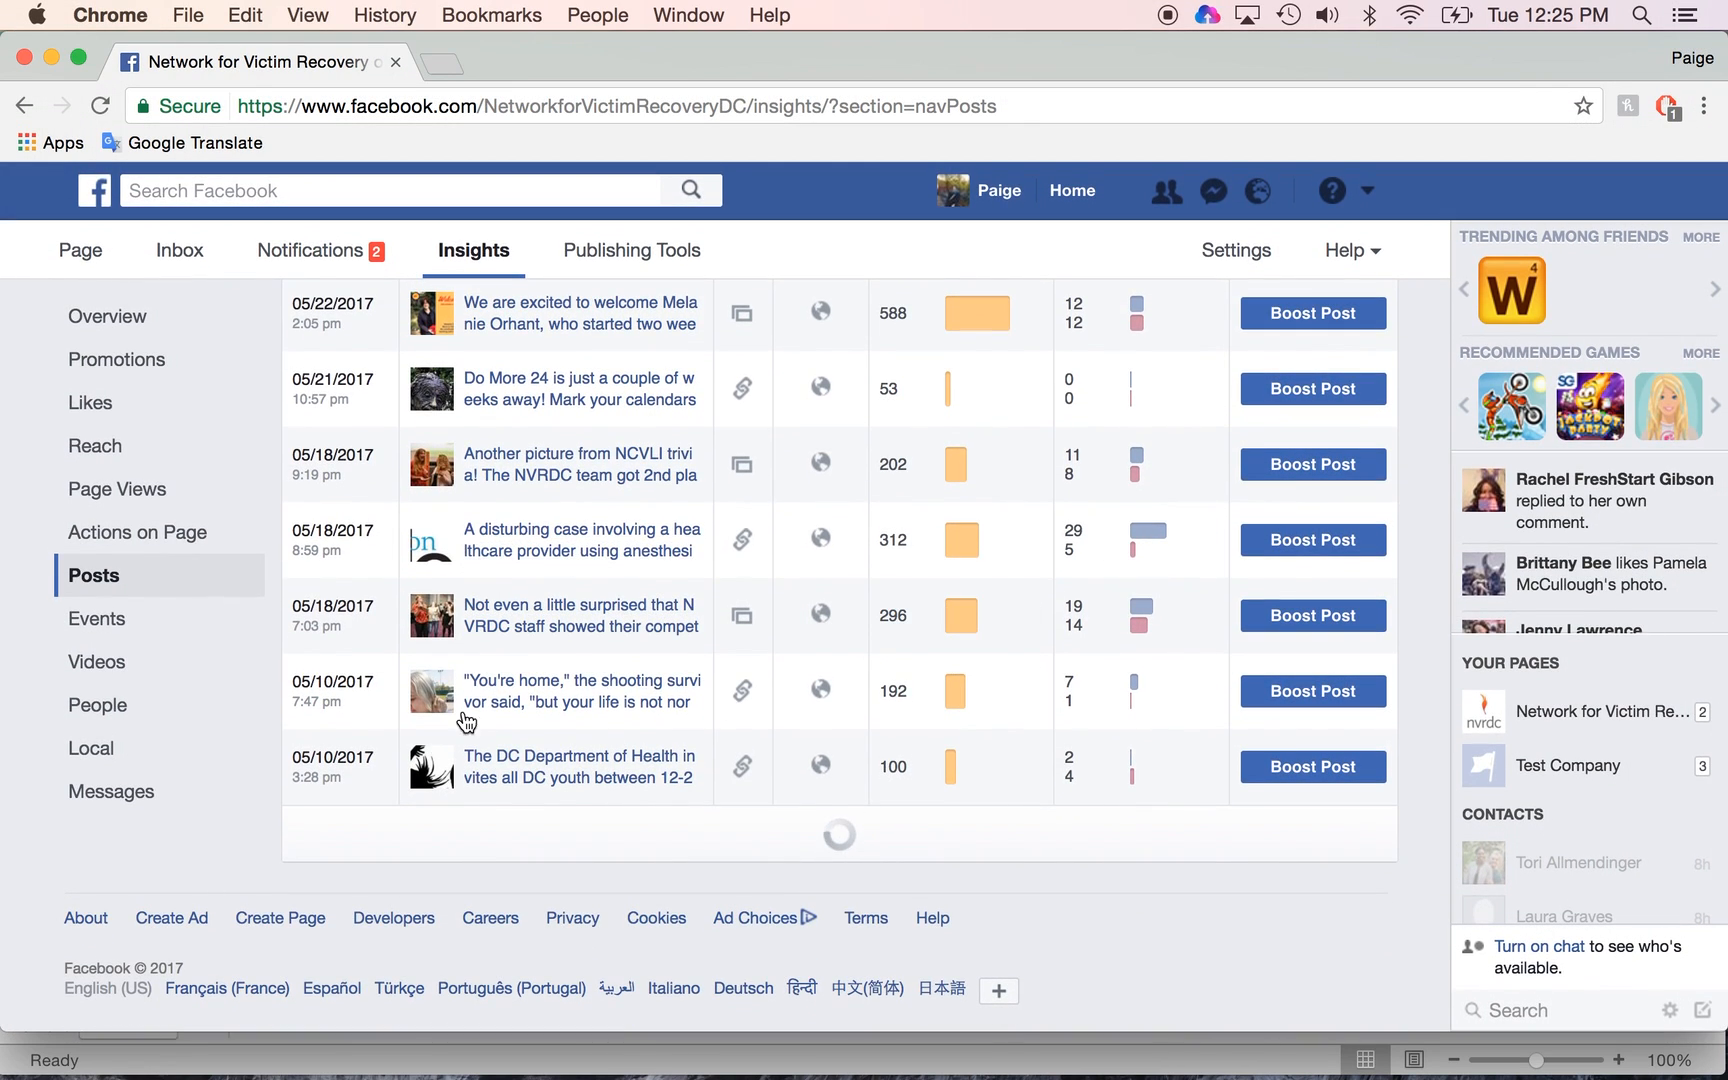
scroll(339, 629, down, 6)
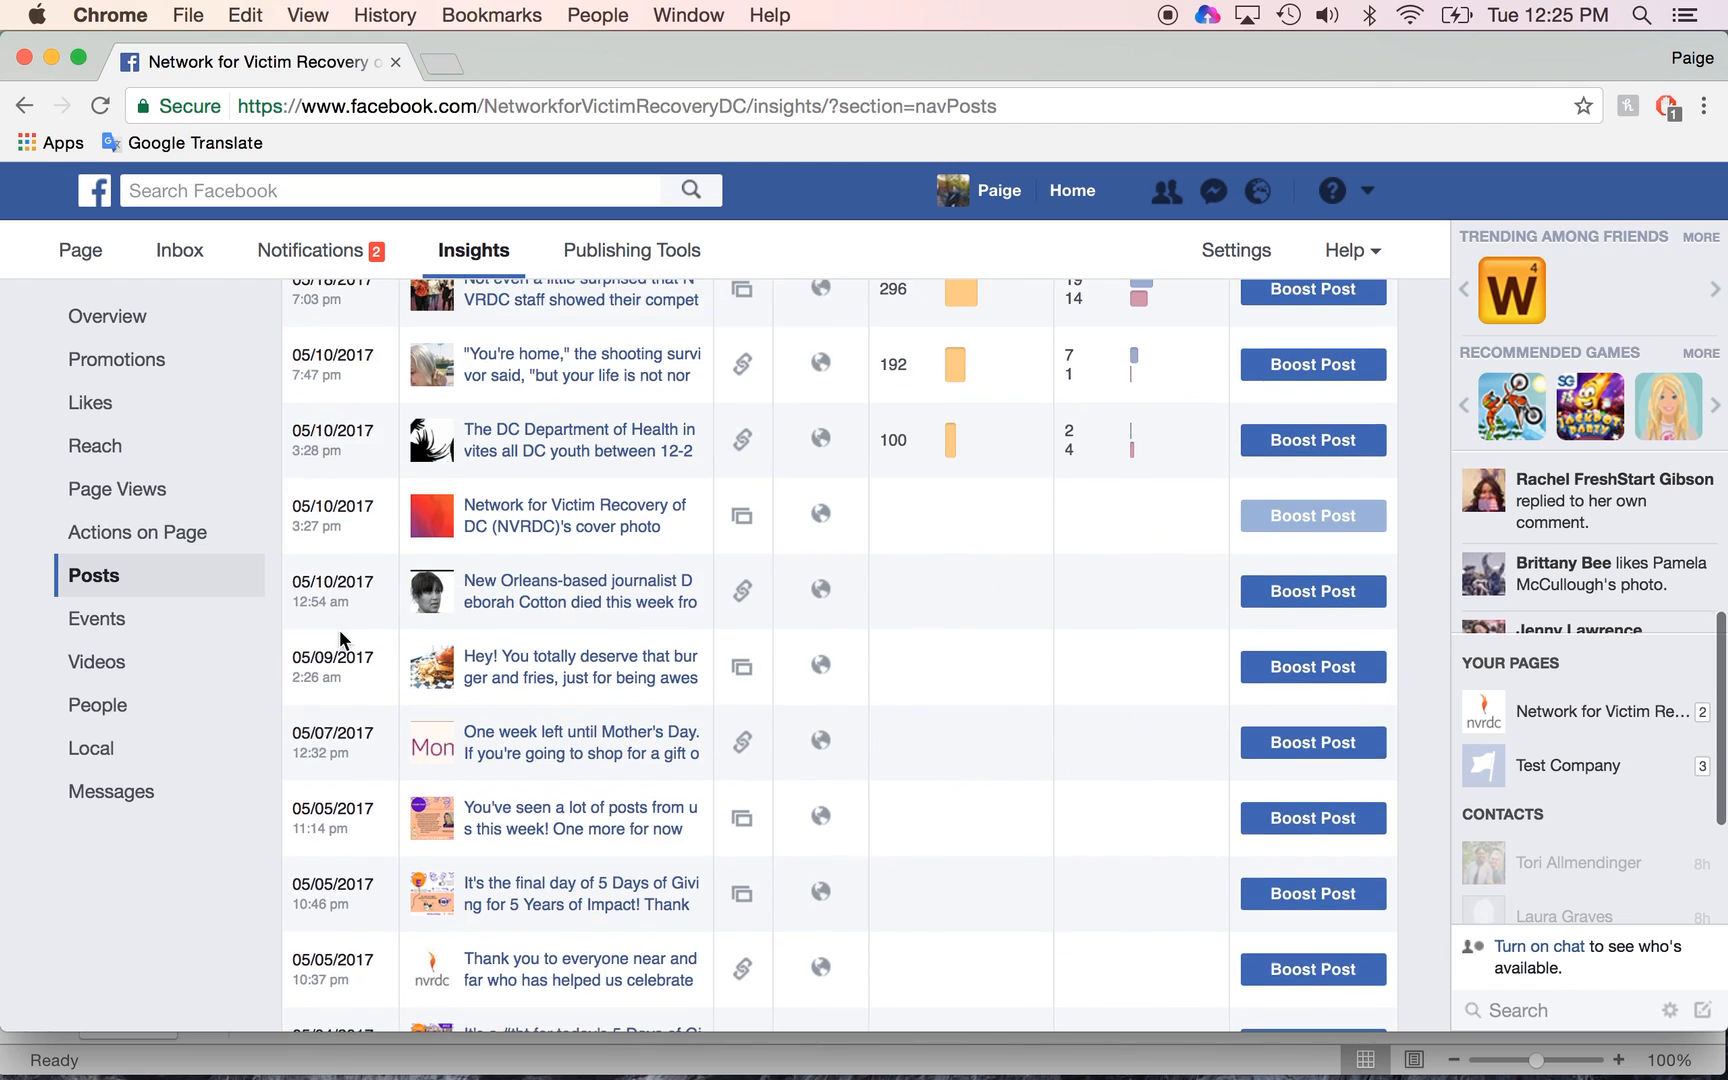
scroll(339, 629, down, 4)
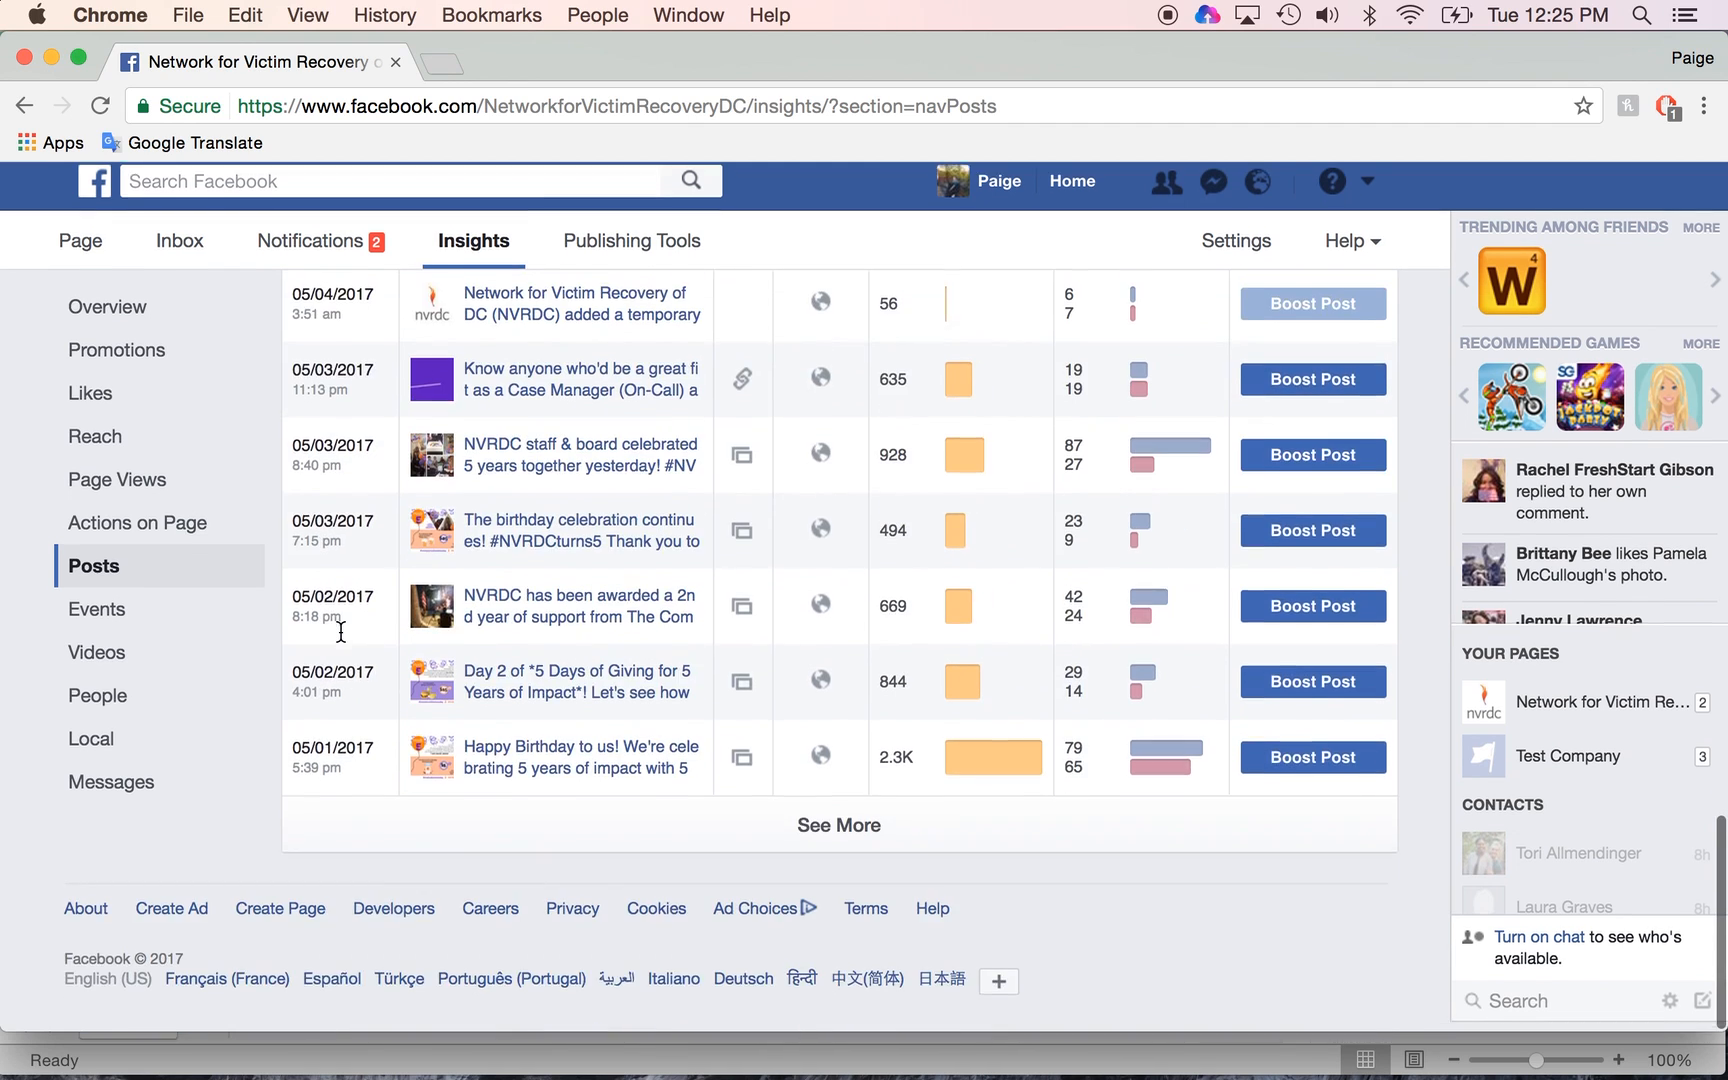
click(832, 846)
scroll(836, 850, down, 15)
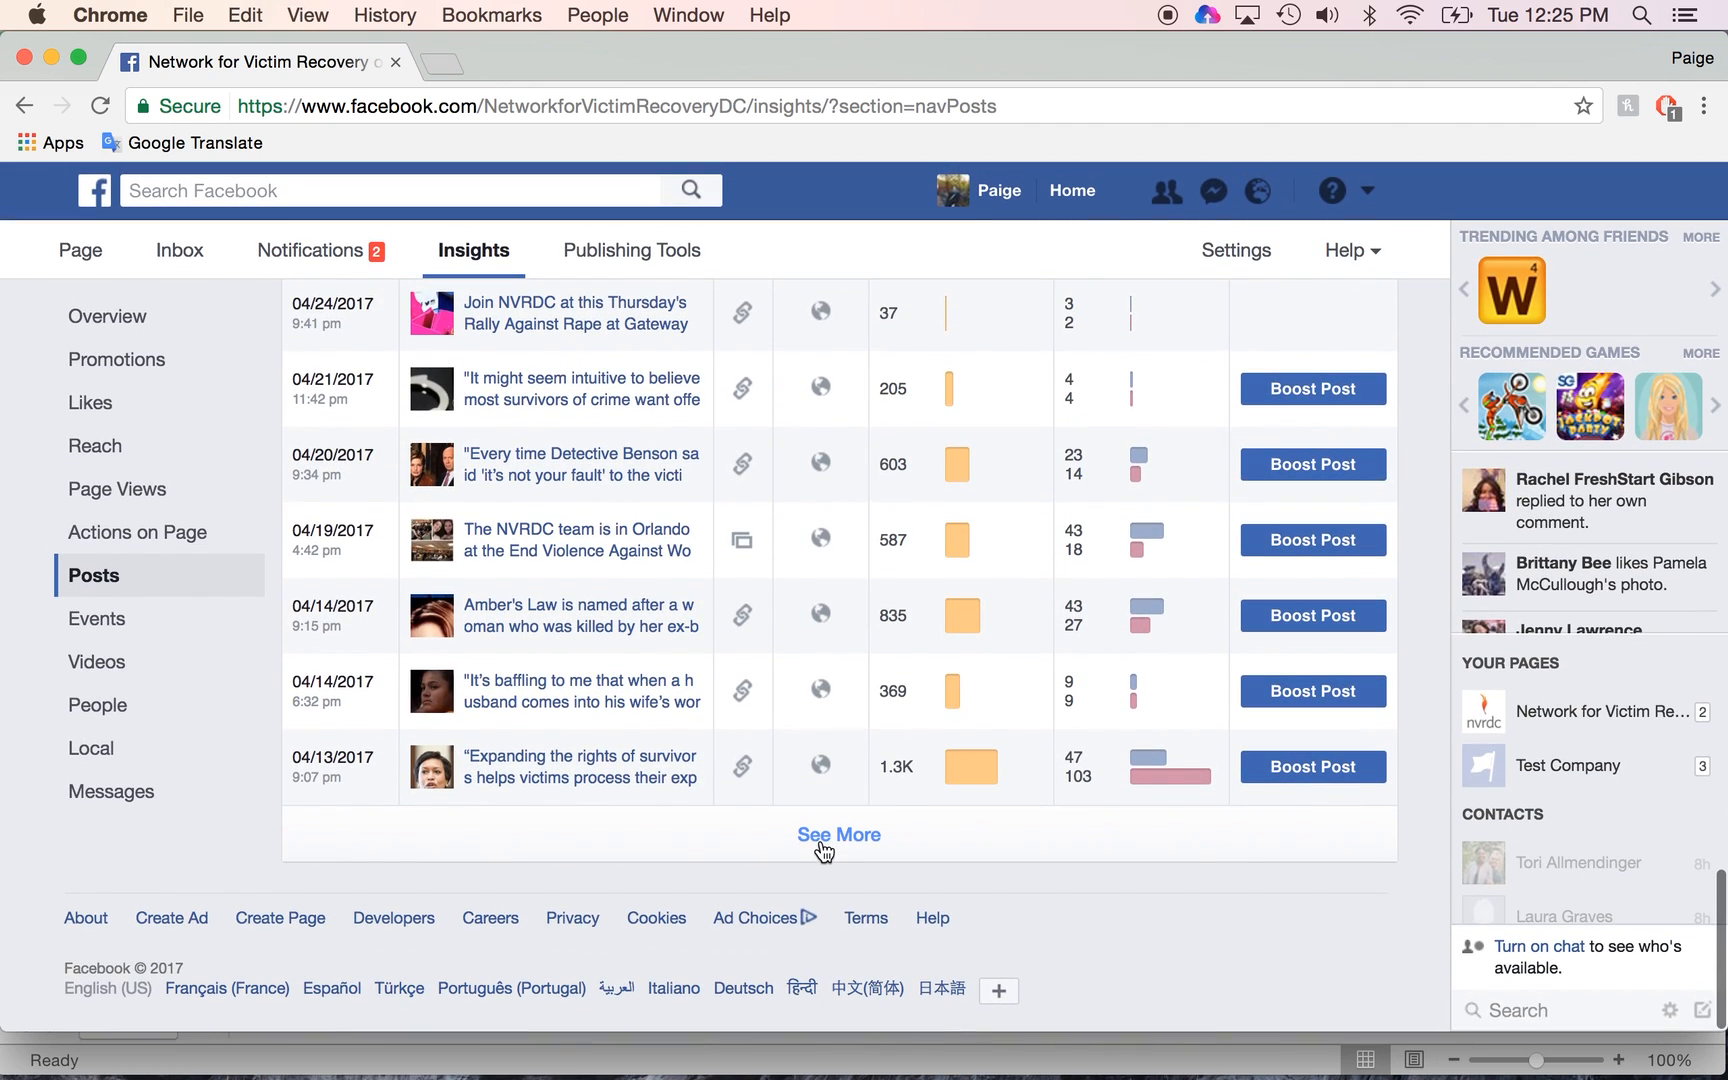
click(822, 846)
scroll(822, 850, down, 5)
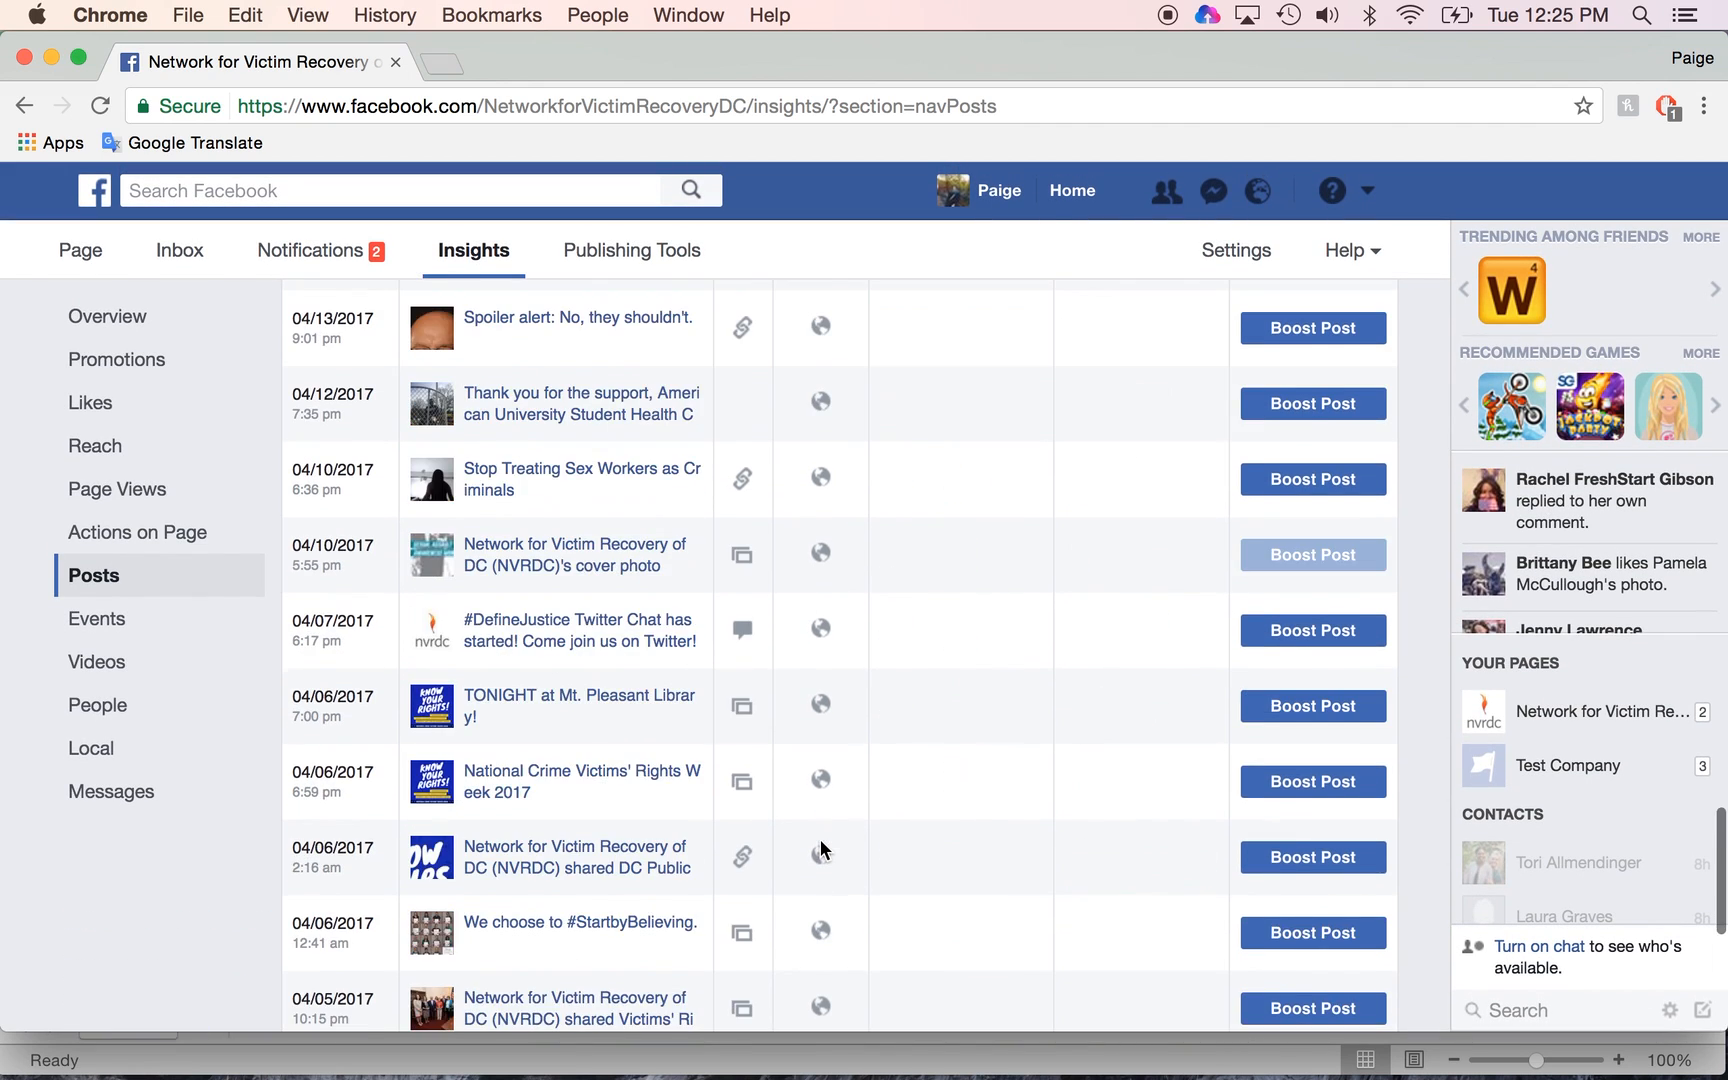
scroll(820, 850, down, 6)
click(823, 846)
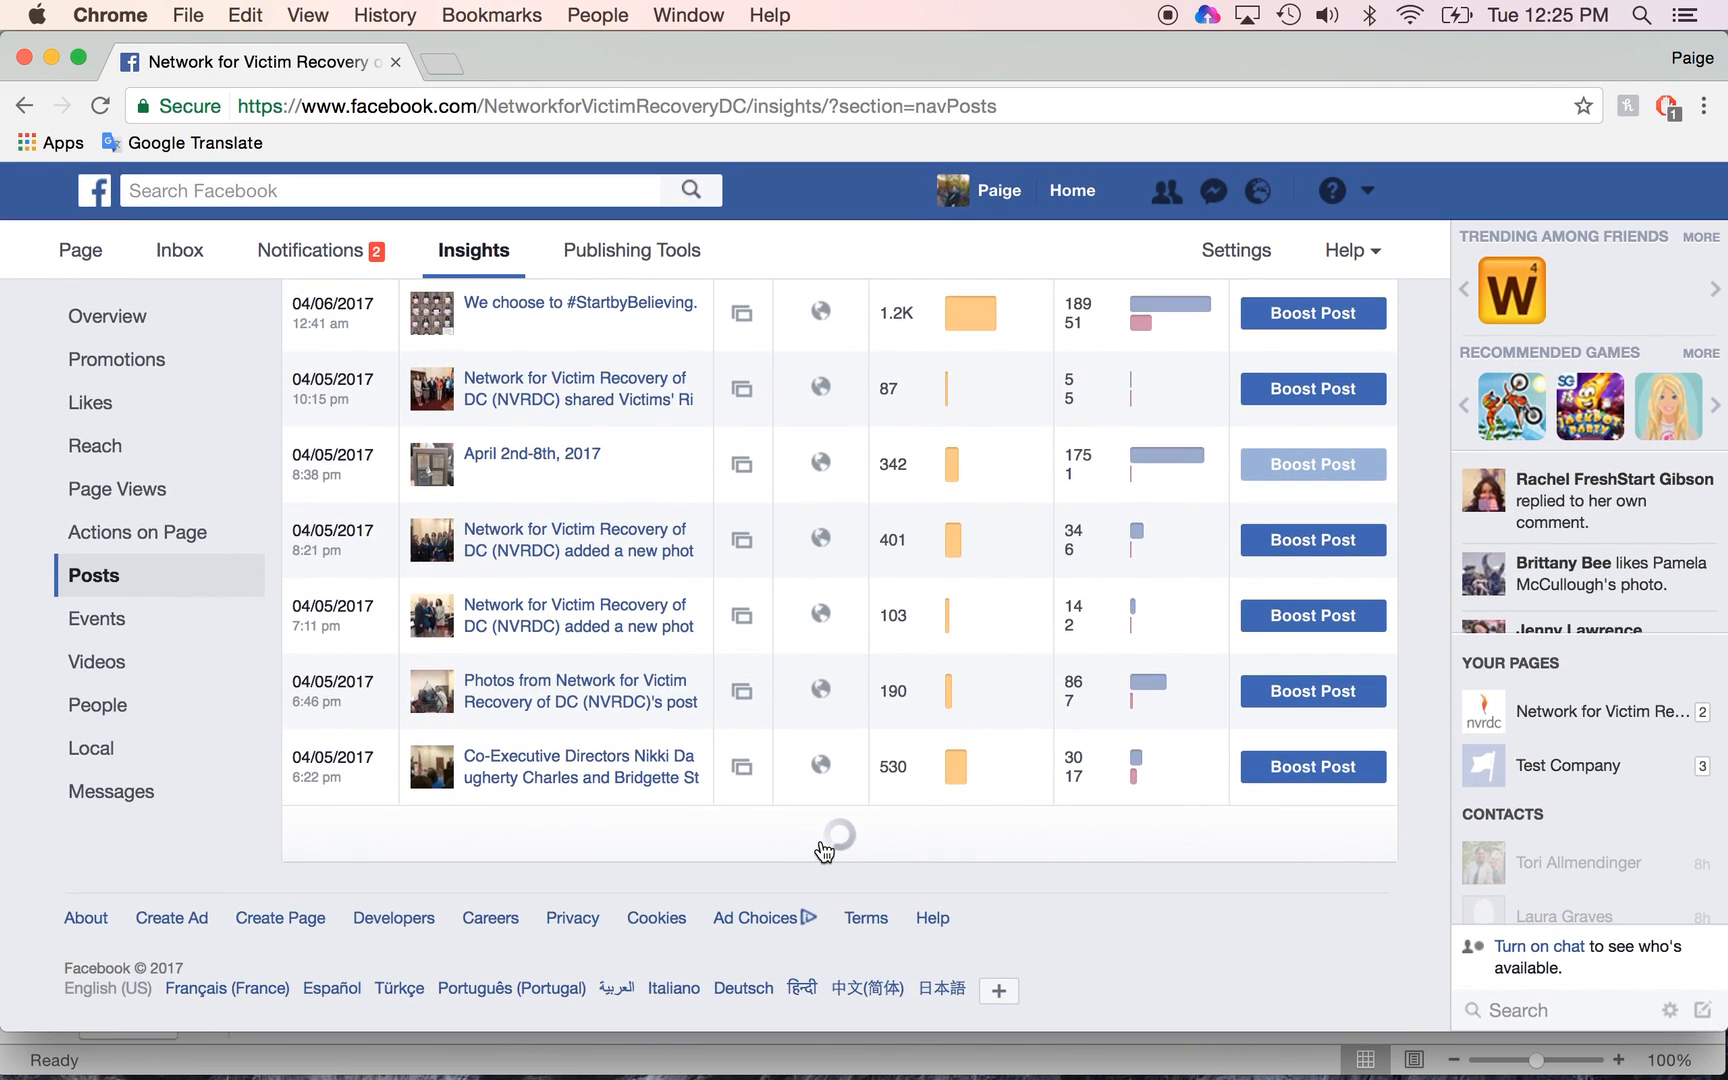
scroll(822, 850, down, 10)
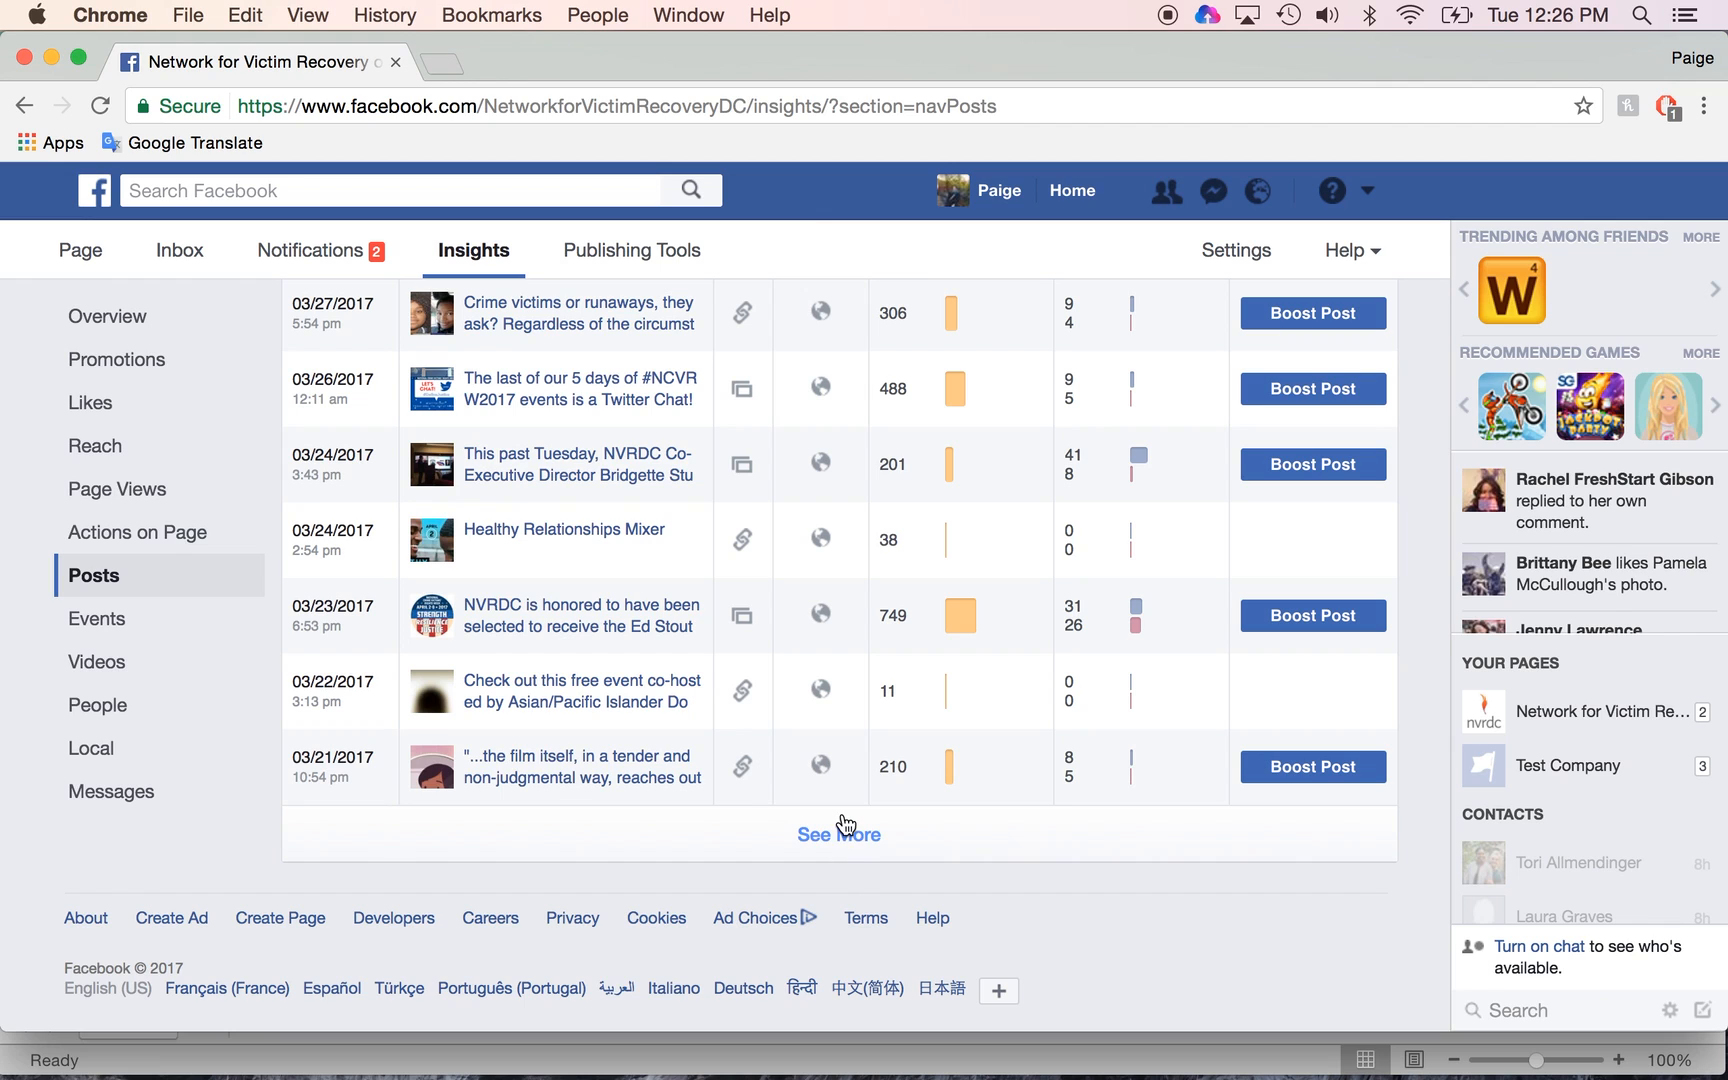
Continue loading older entries in the published posts list until it extends past January 1, 2017 into December 2016
click(840, 838)
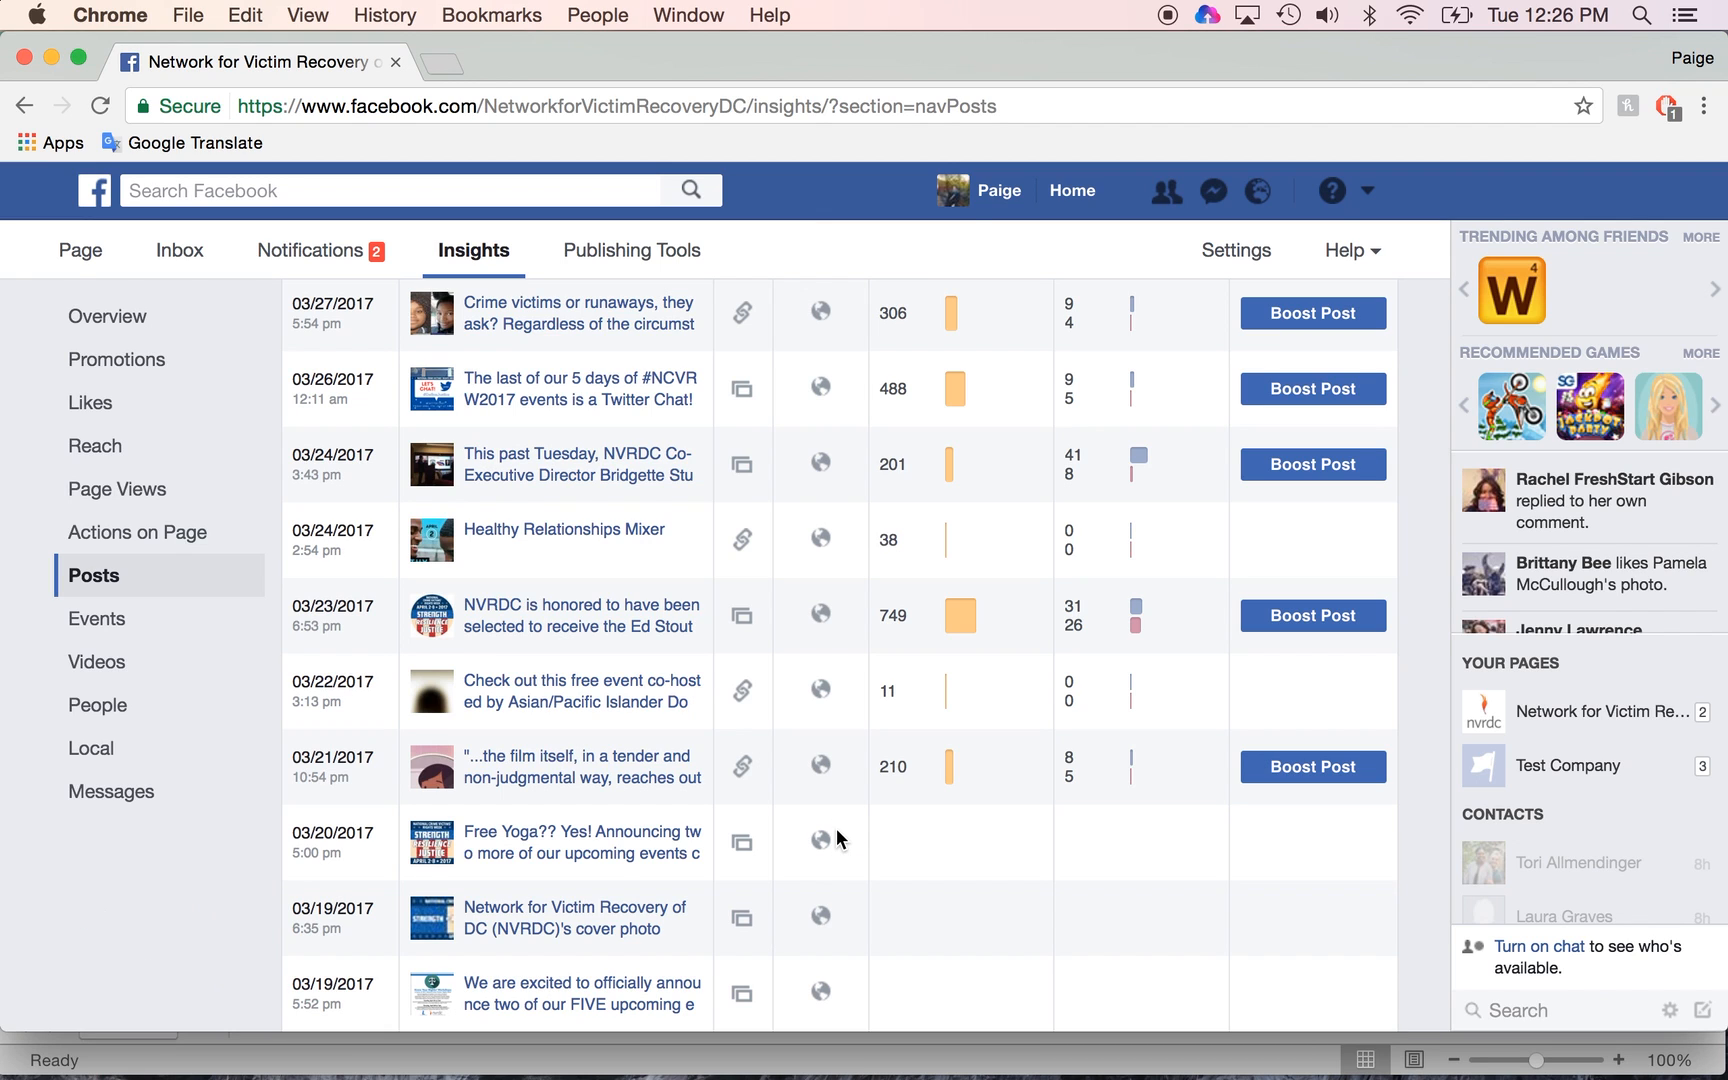
scroll(838, 838, down, 8)
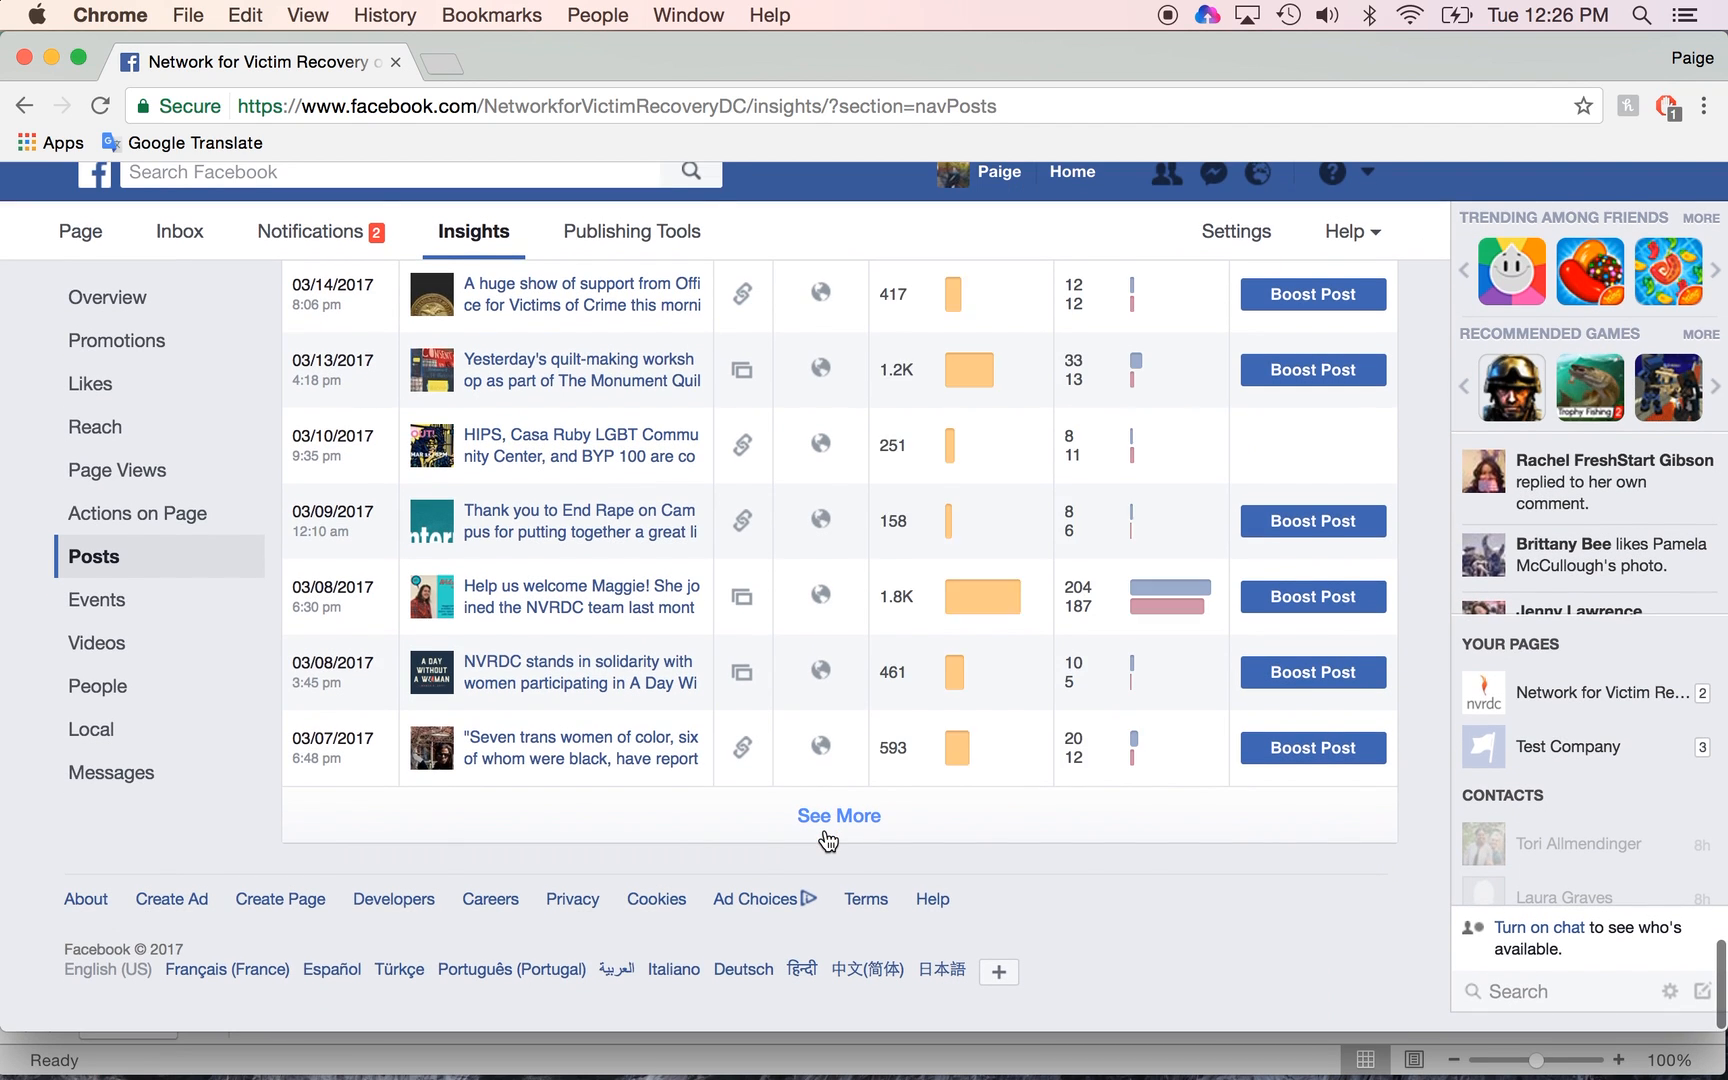
click(828, 836)
scroll(826, 838, down, 10)
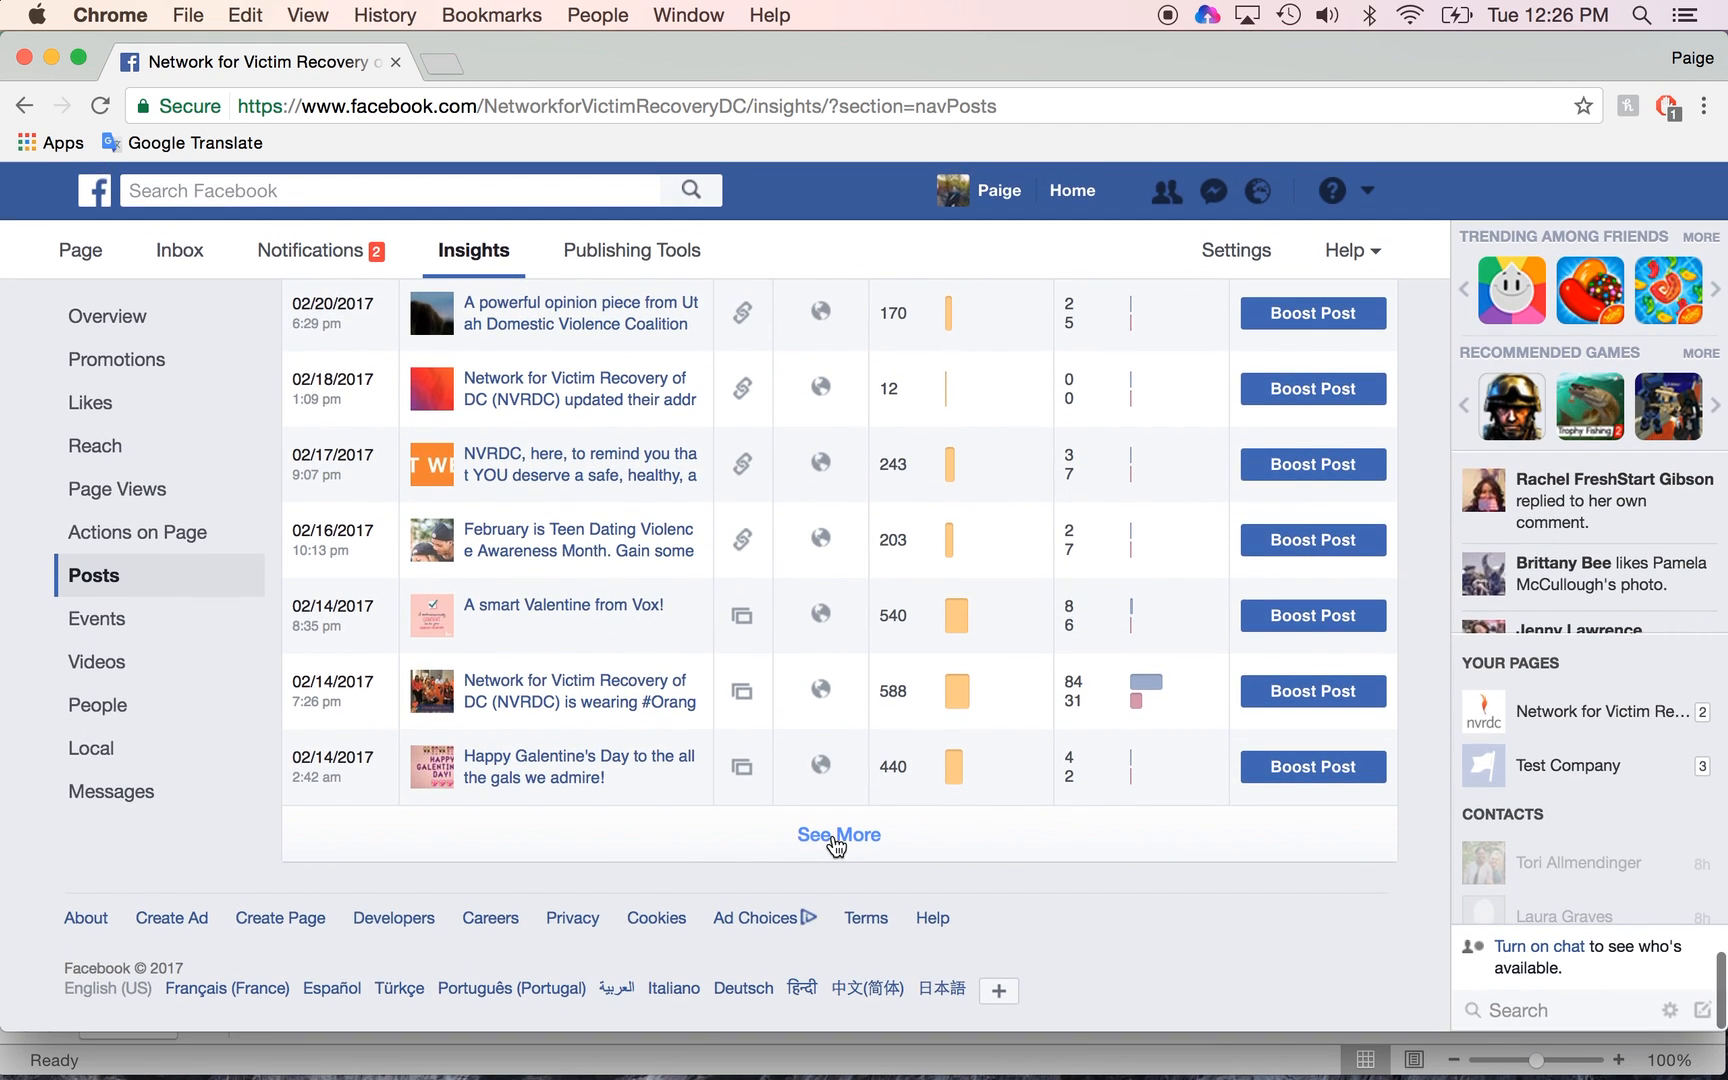
click(834, 836)
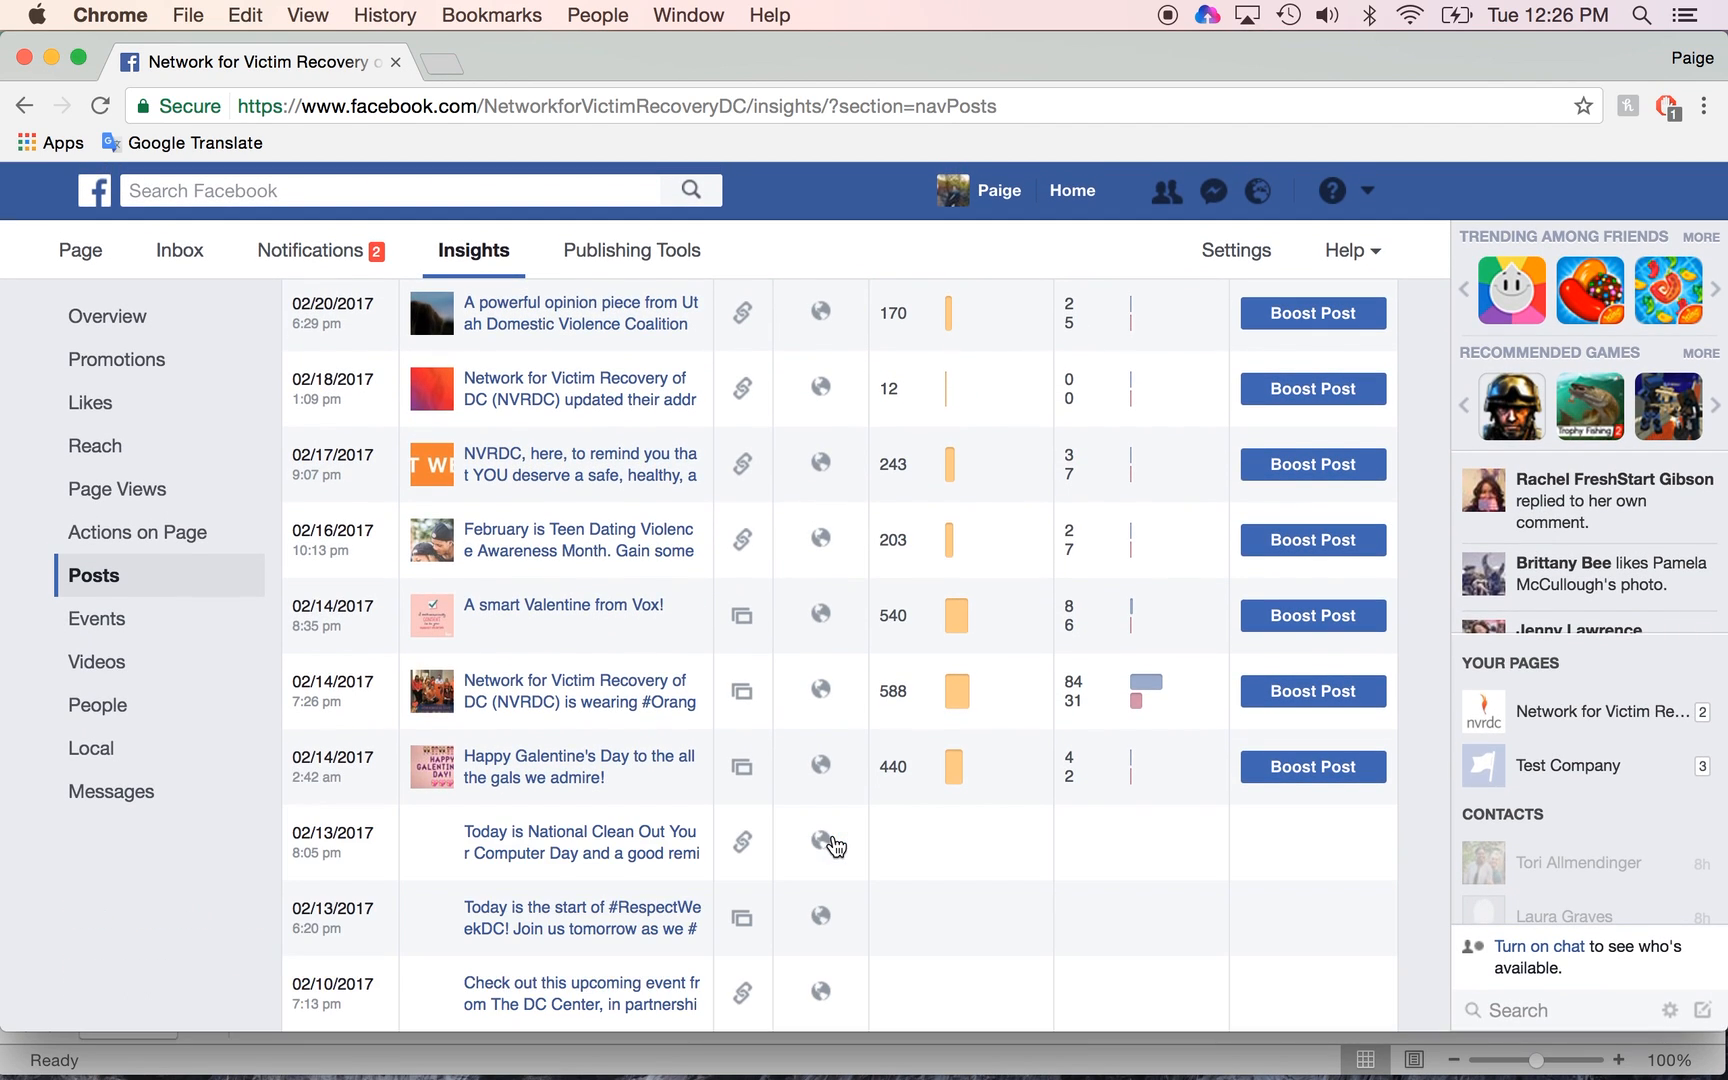
scroll(832, 842, down, 4)
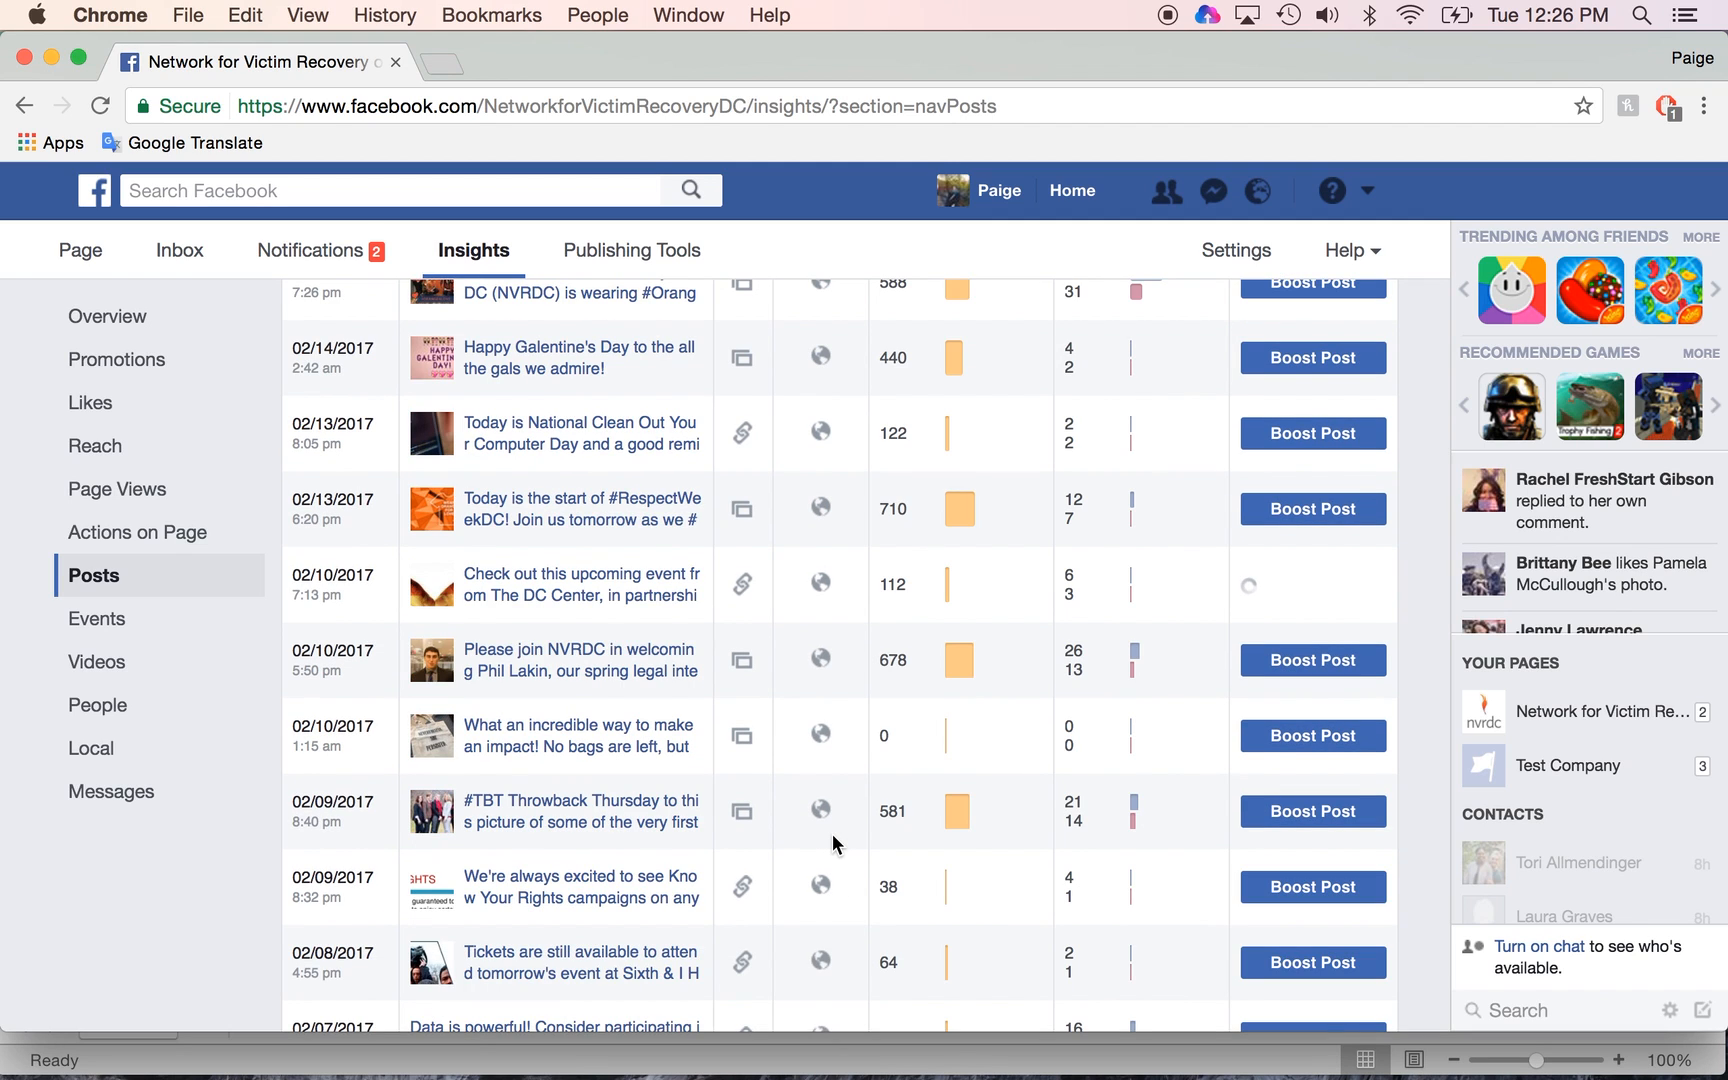
scroll(832, 843, down, 7)
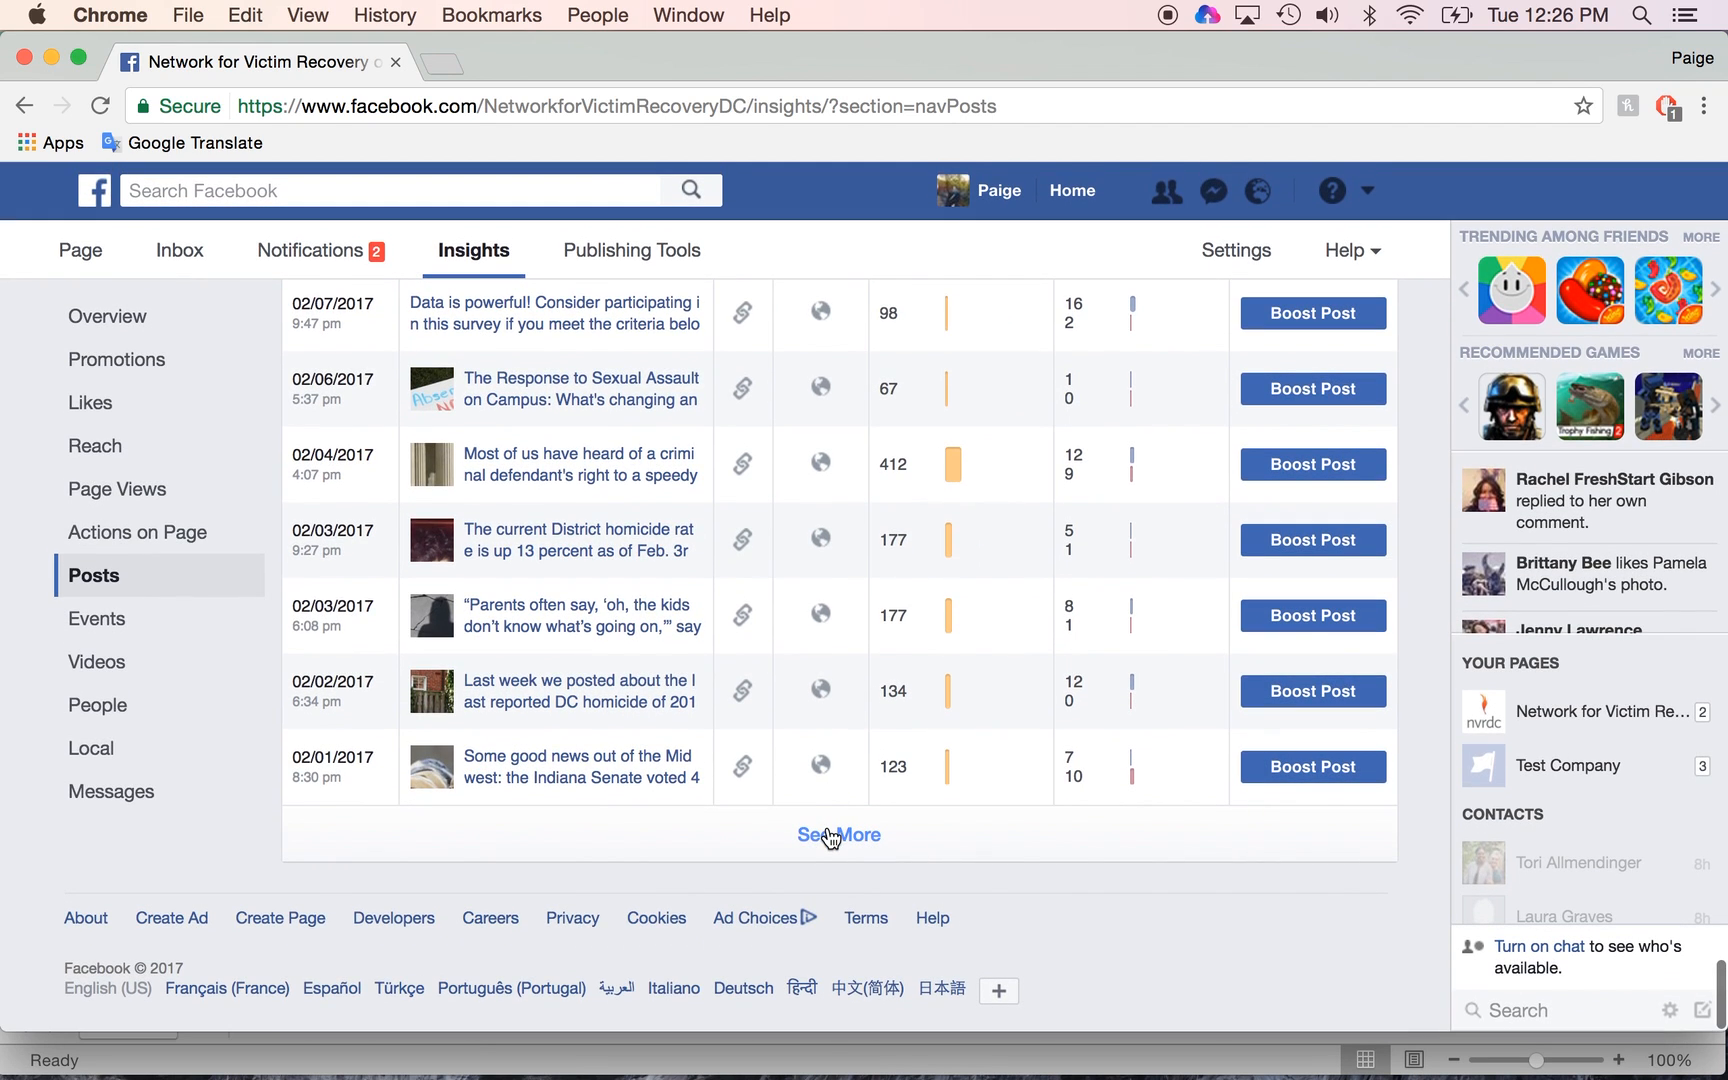
click(834, 836)
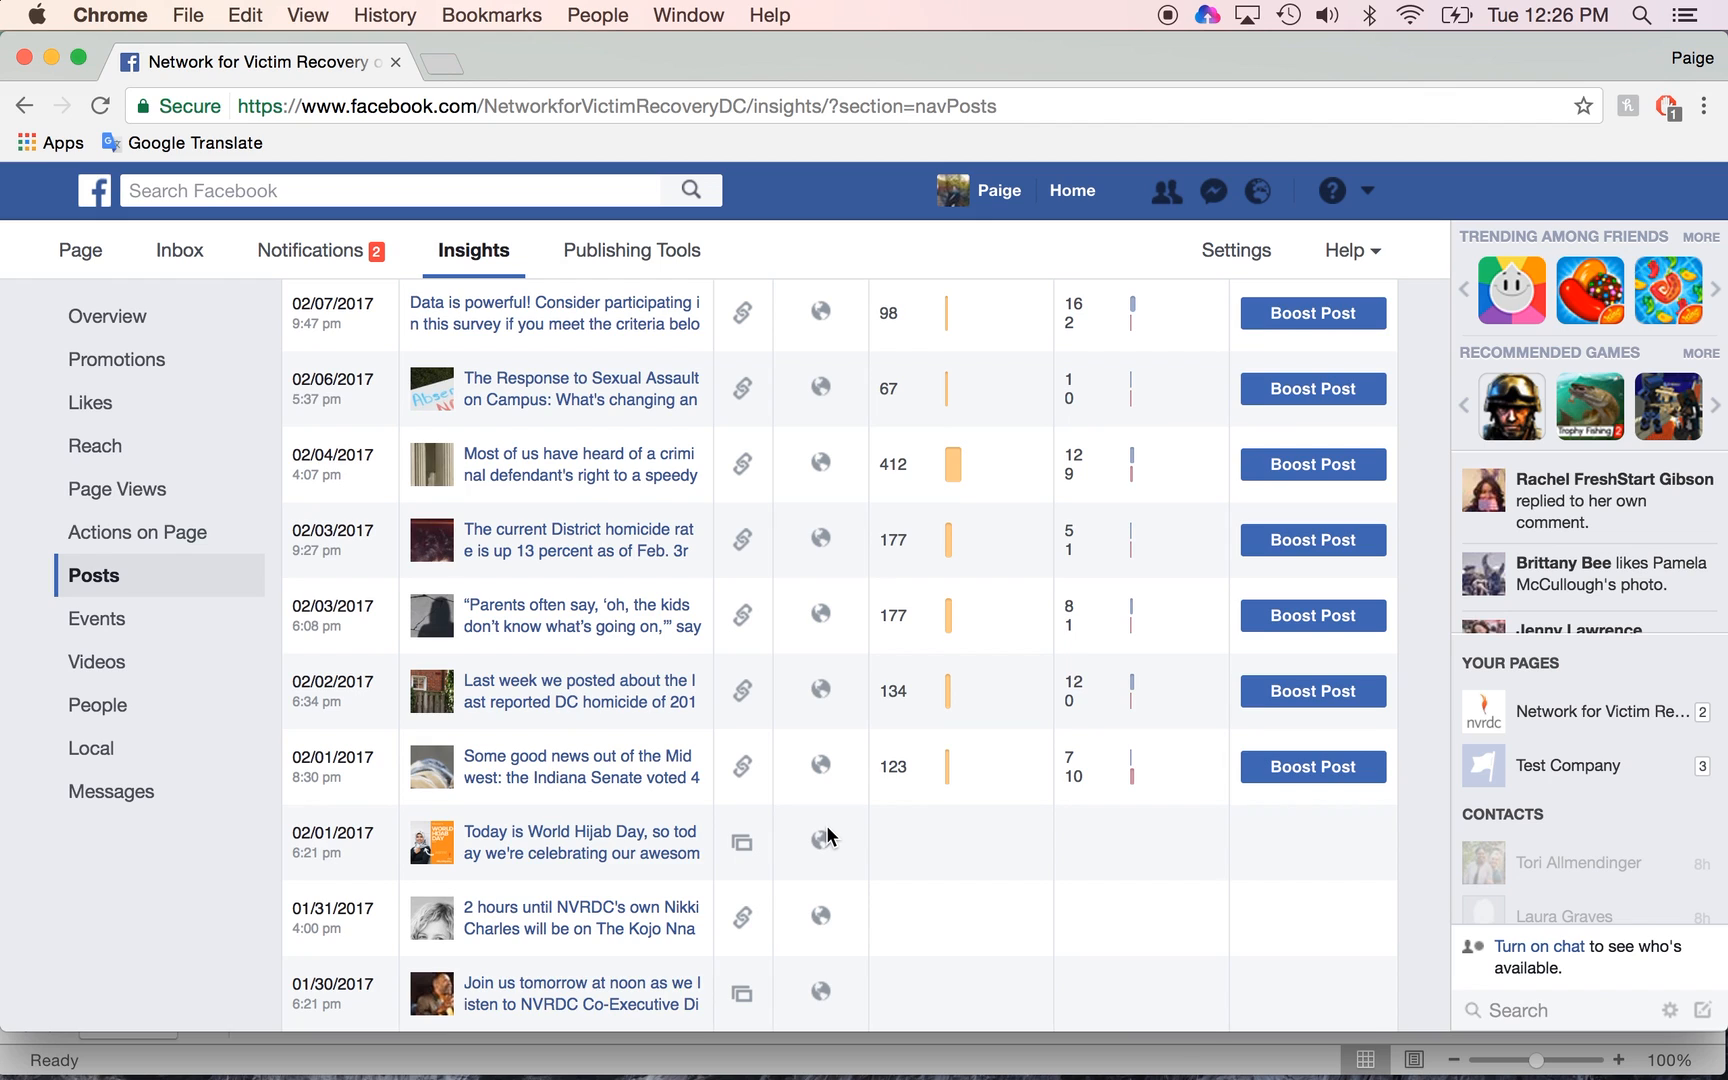
scroll(826, 836, down, 10)
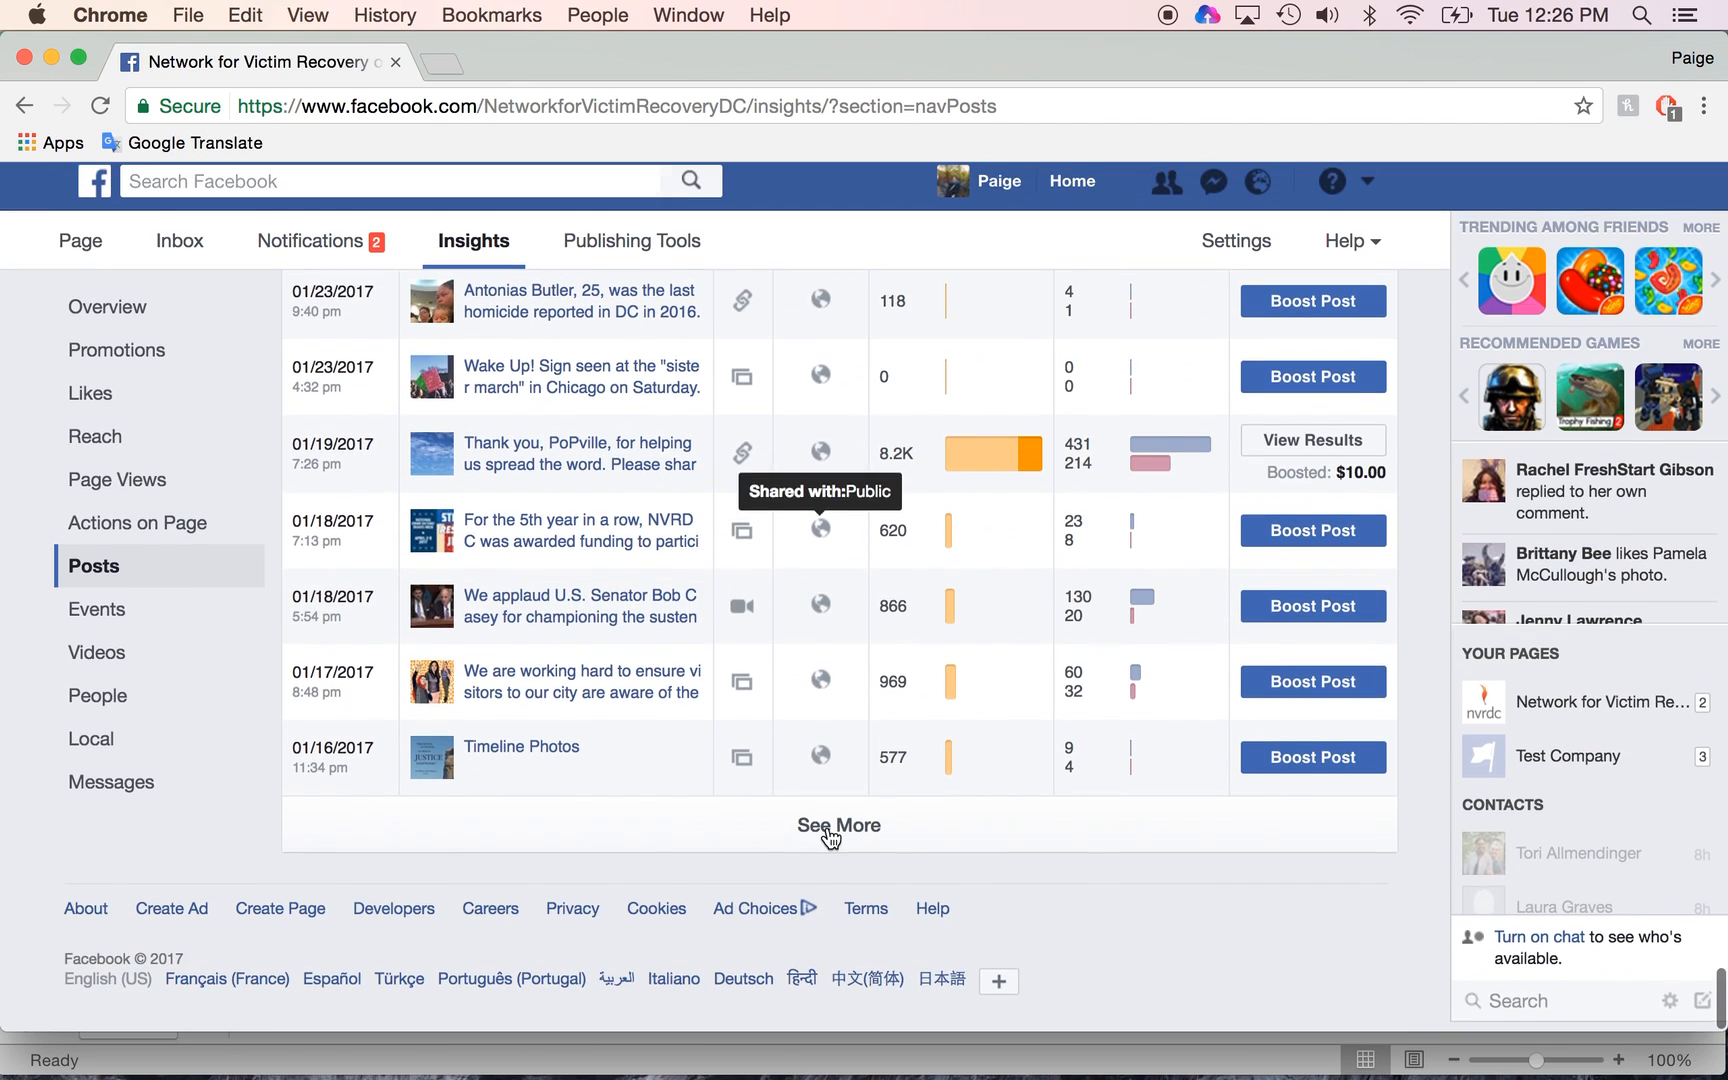
click(855, 838)
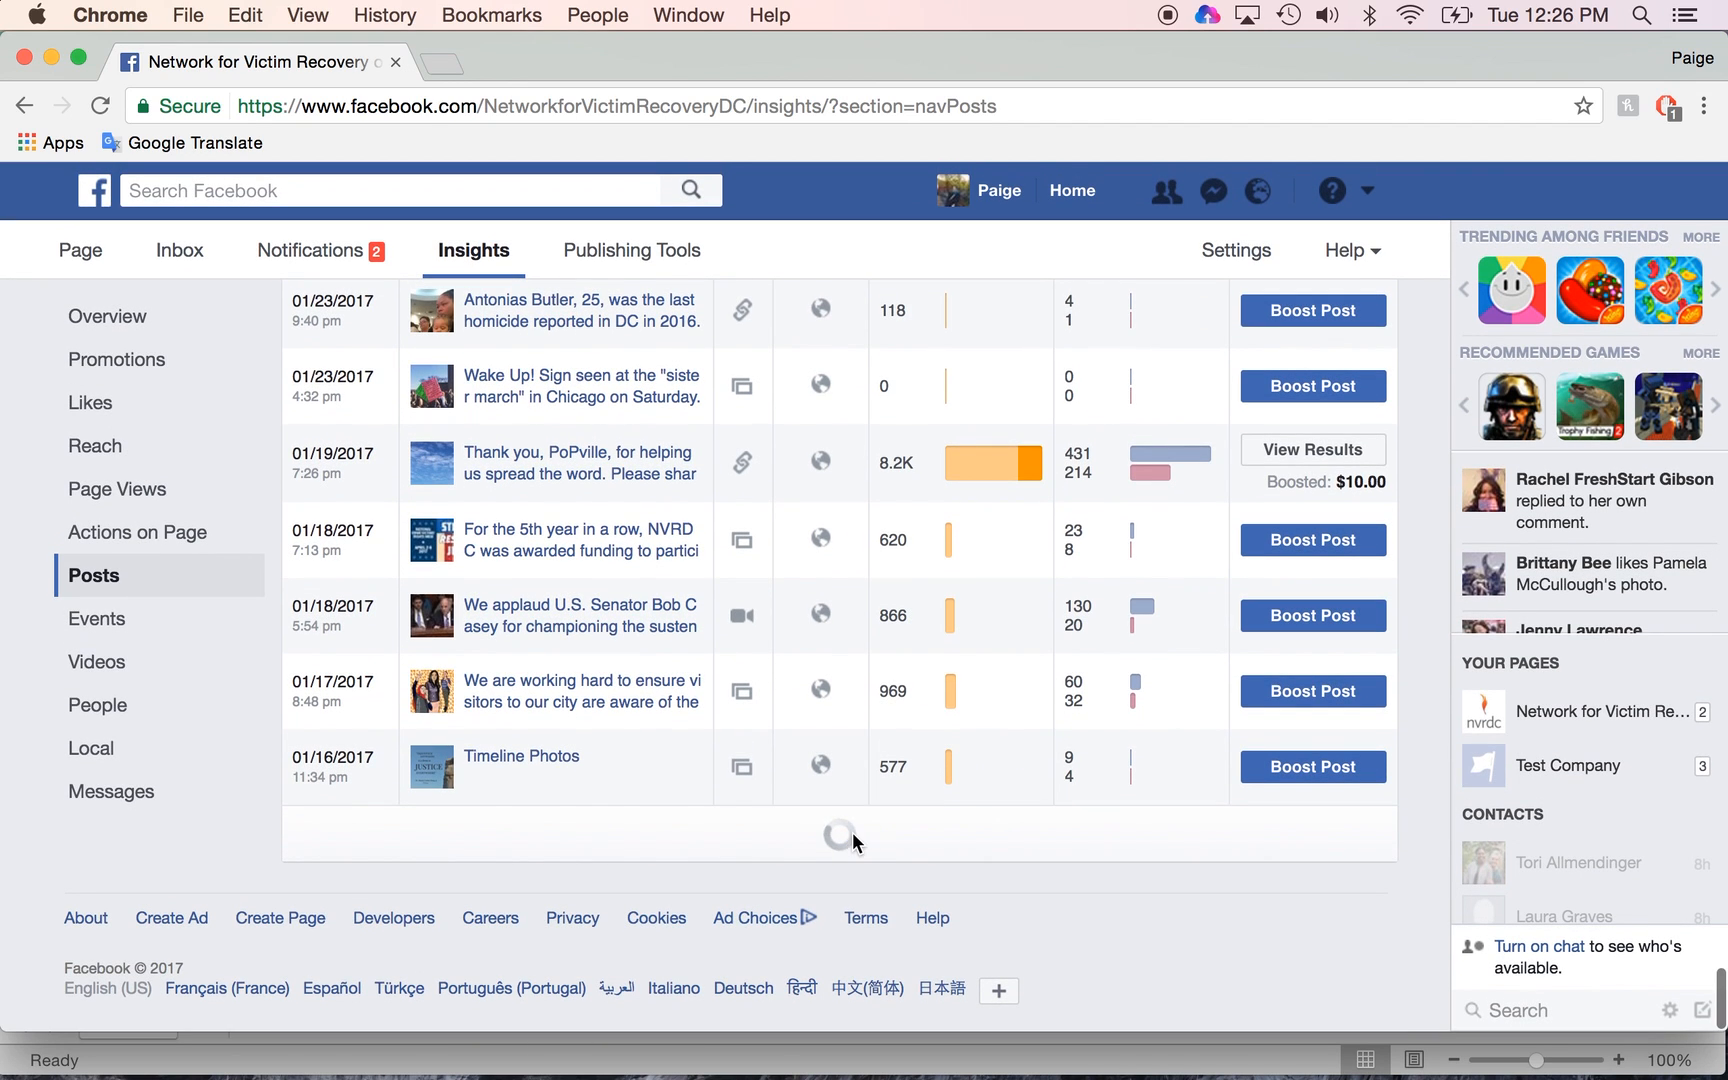
scroll(852, 840, down, 5)
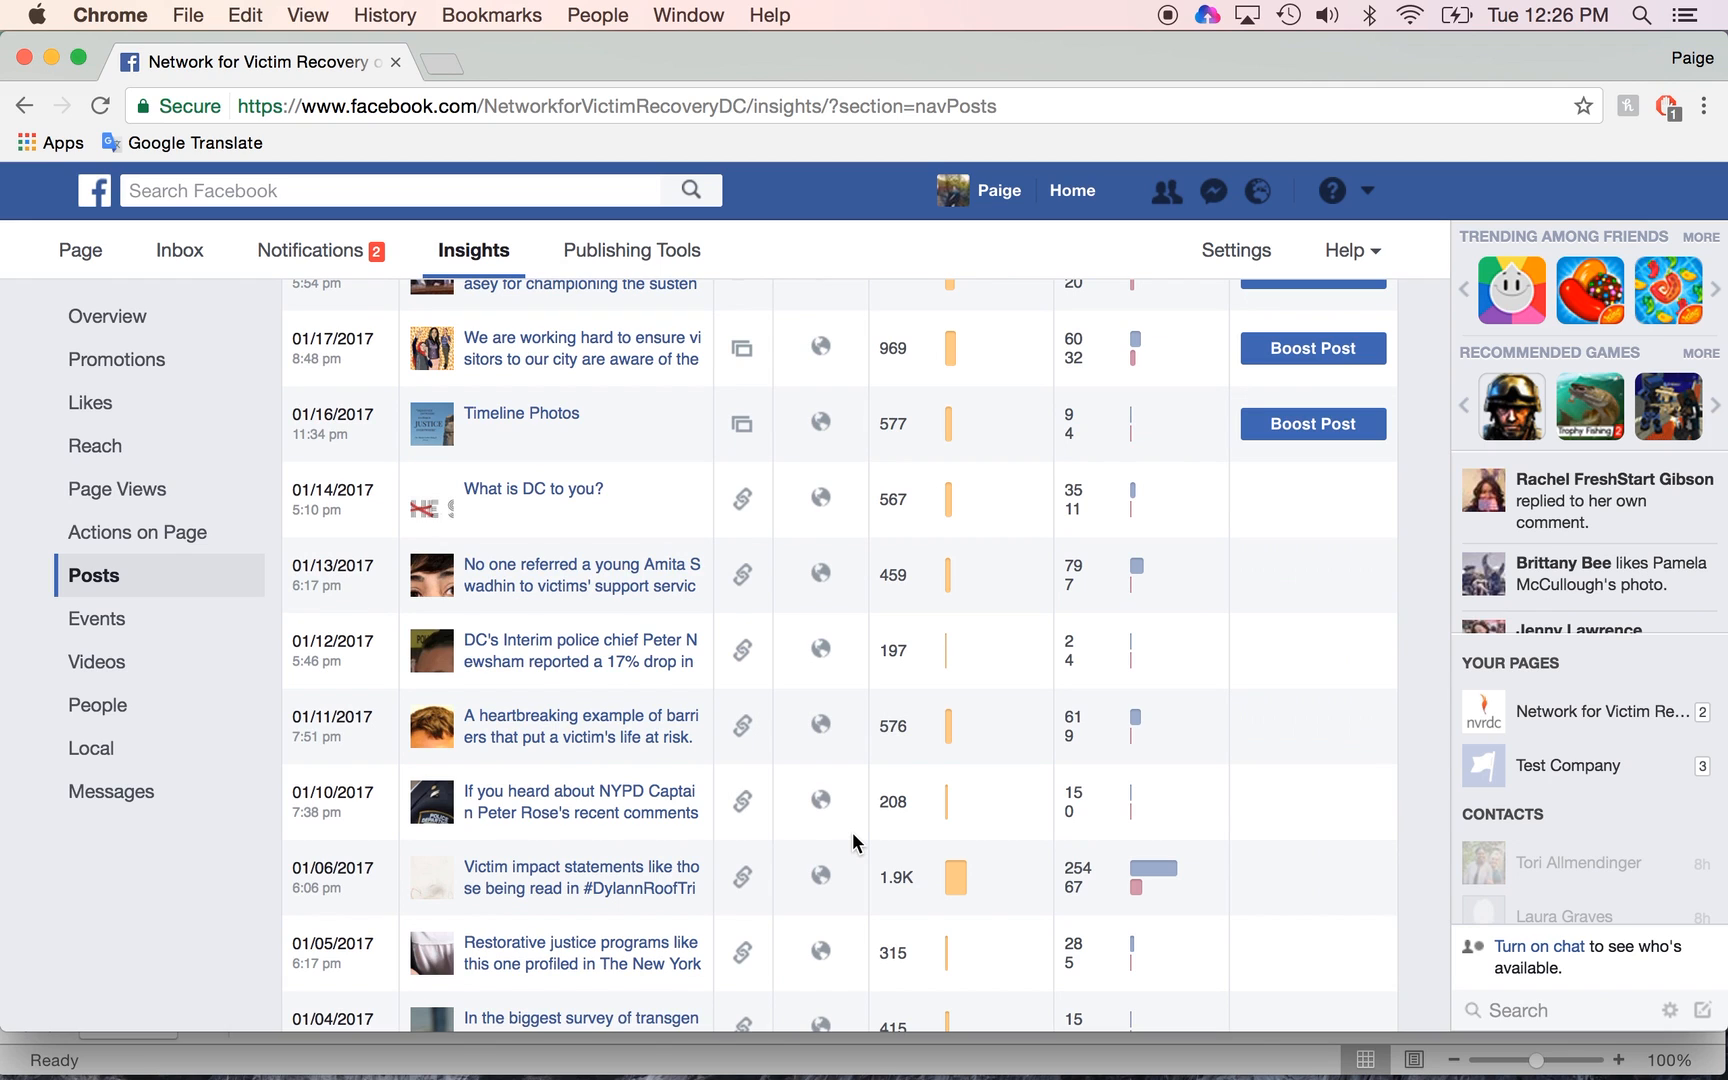
scroll(852, 841, down, 10)
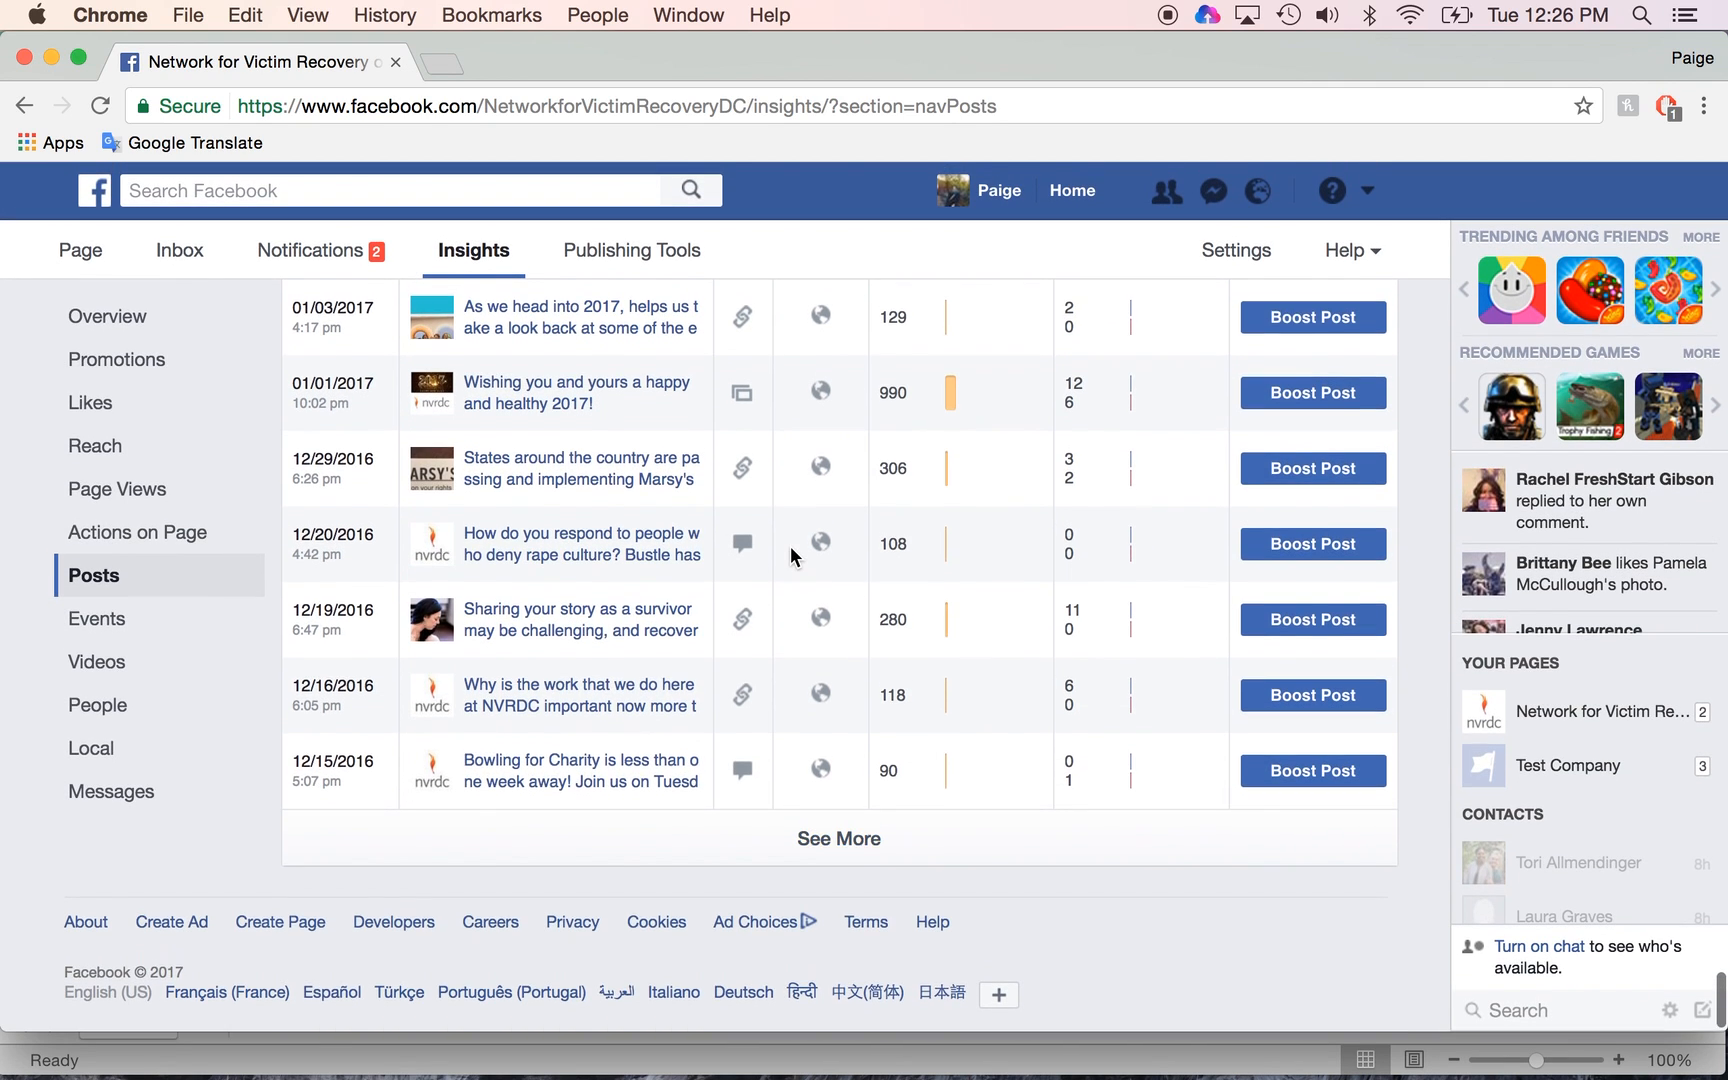
Copy the post rows from the 12/29/2016 post up through the 04/01/2017 2:00 am post
scroll(790, 555, up, 2)
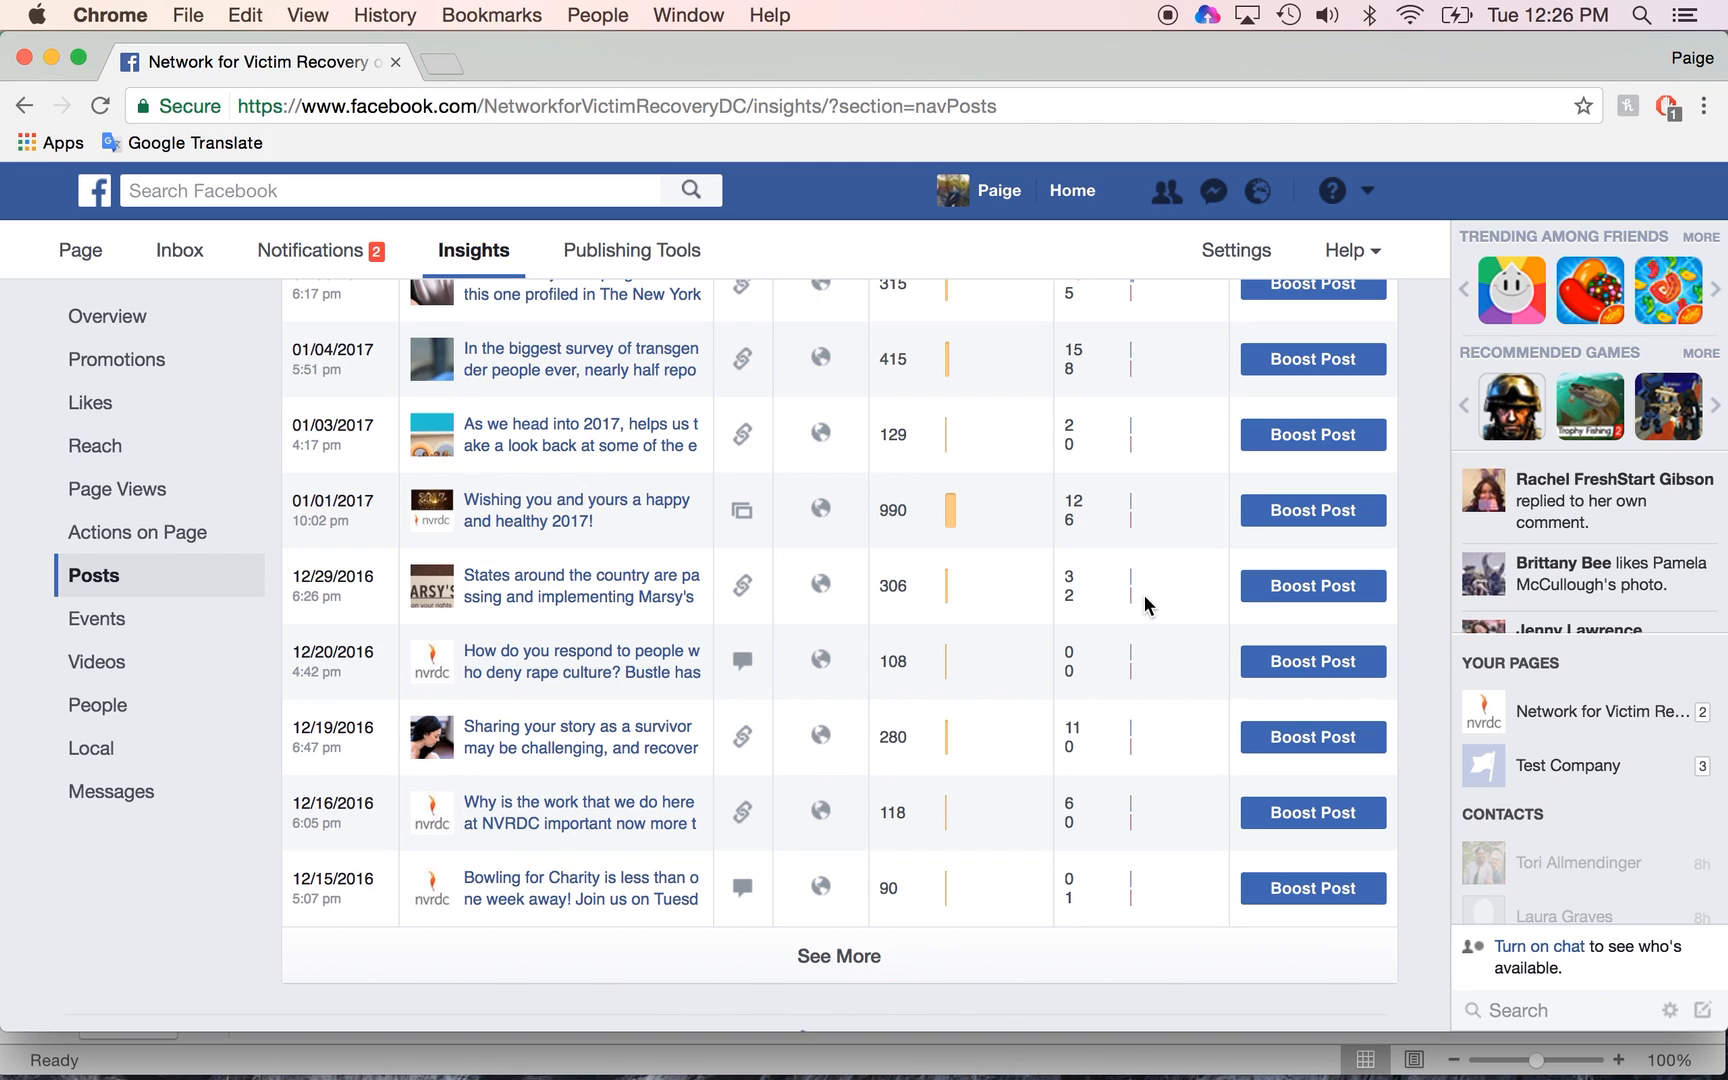
drag(1143, 595, 277, 517)
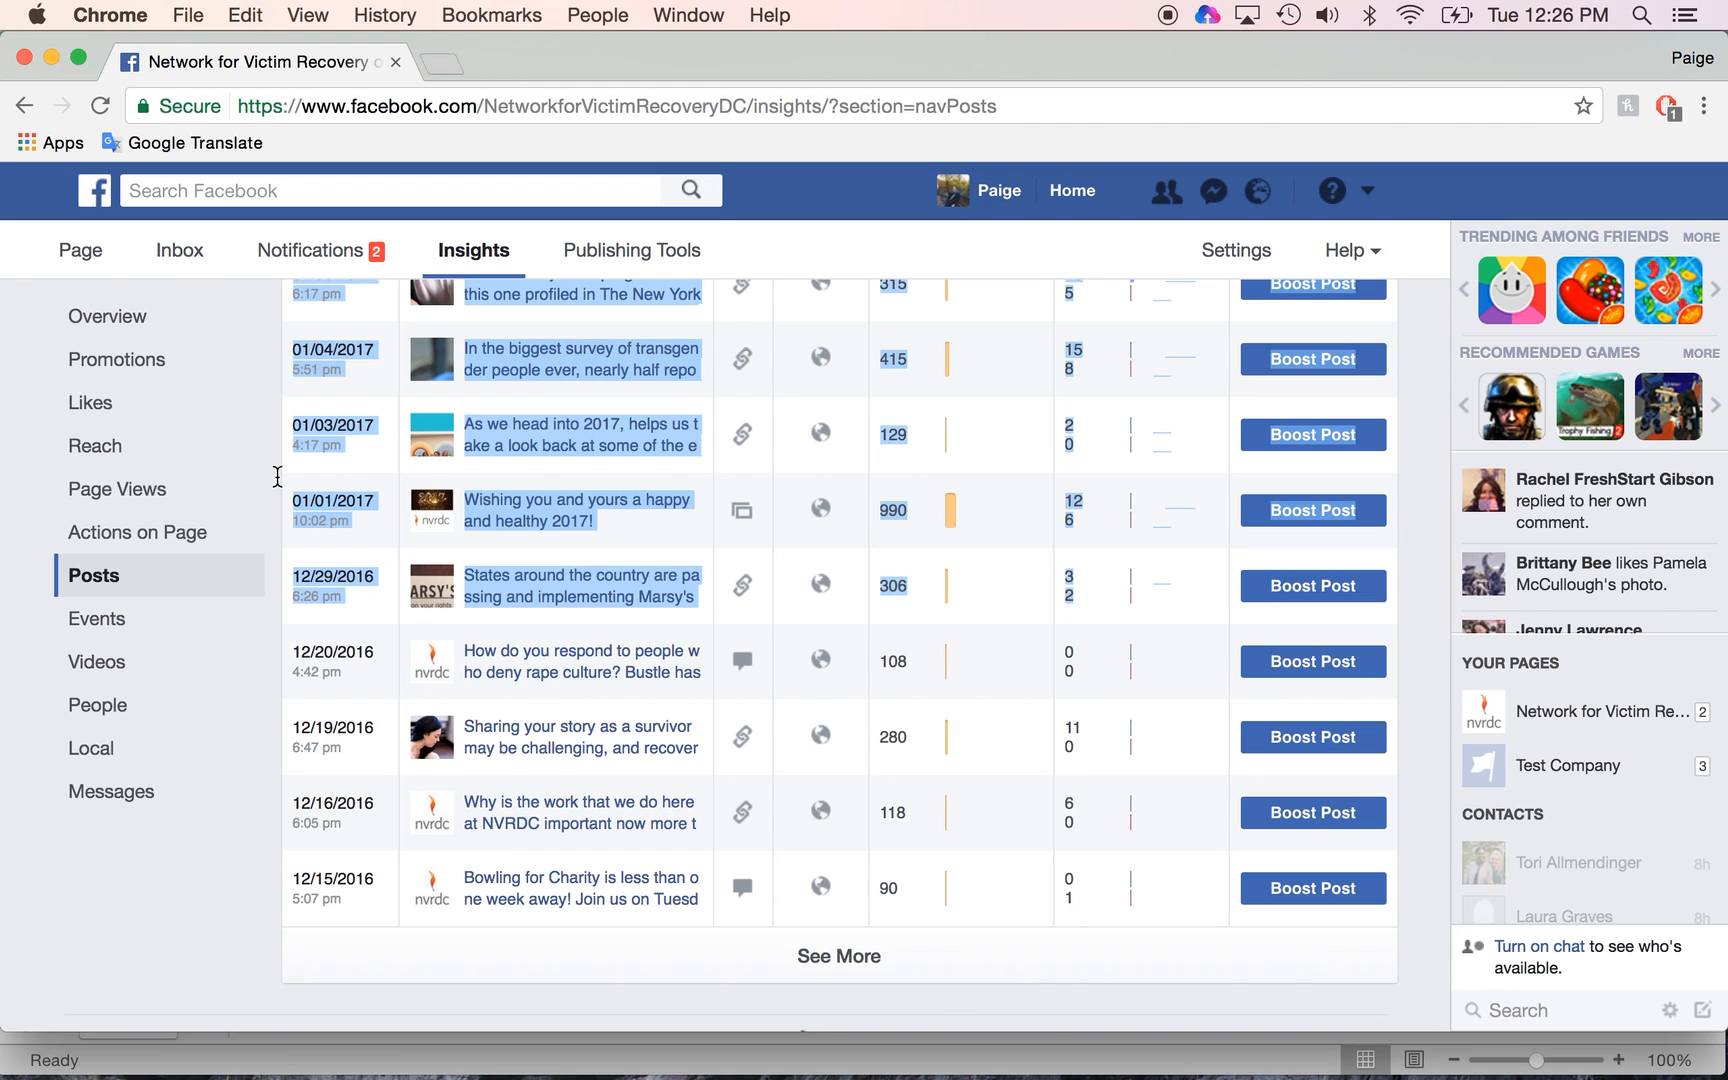
drag(277, 476, 308, 128)
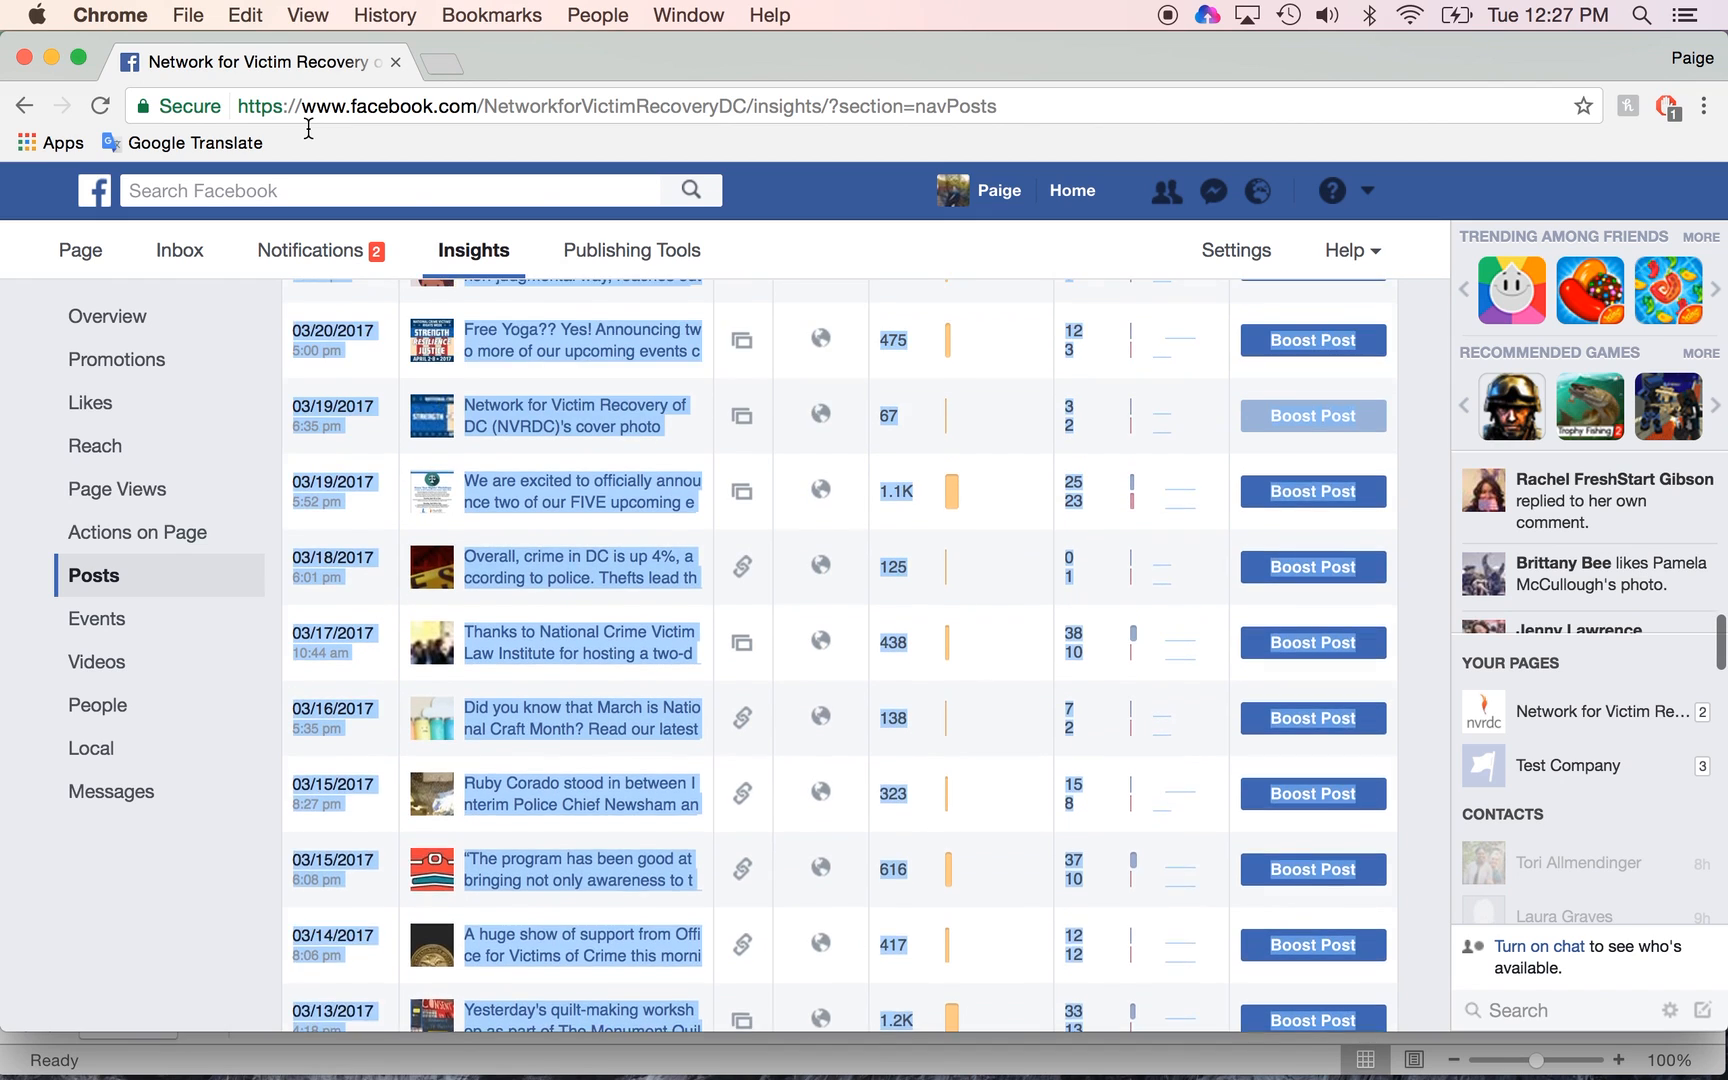
scroll(309, 162, up, 5)
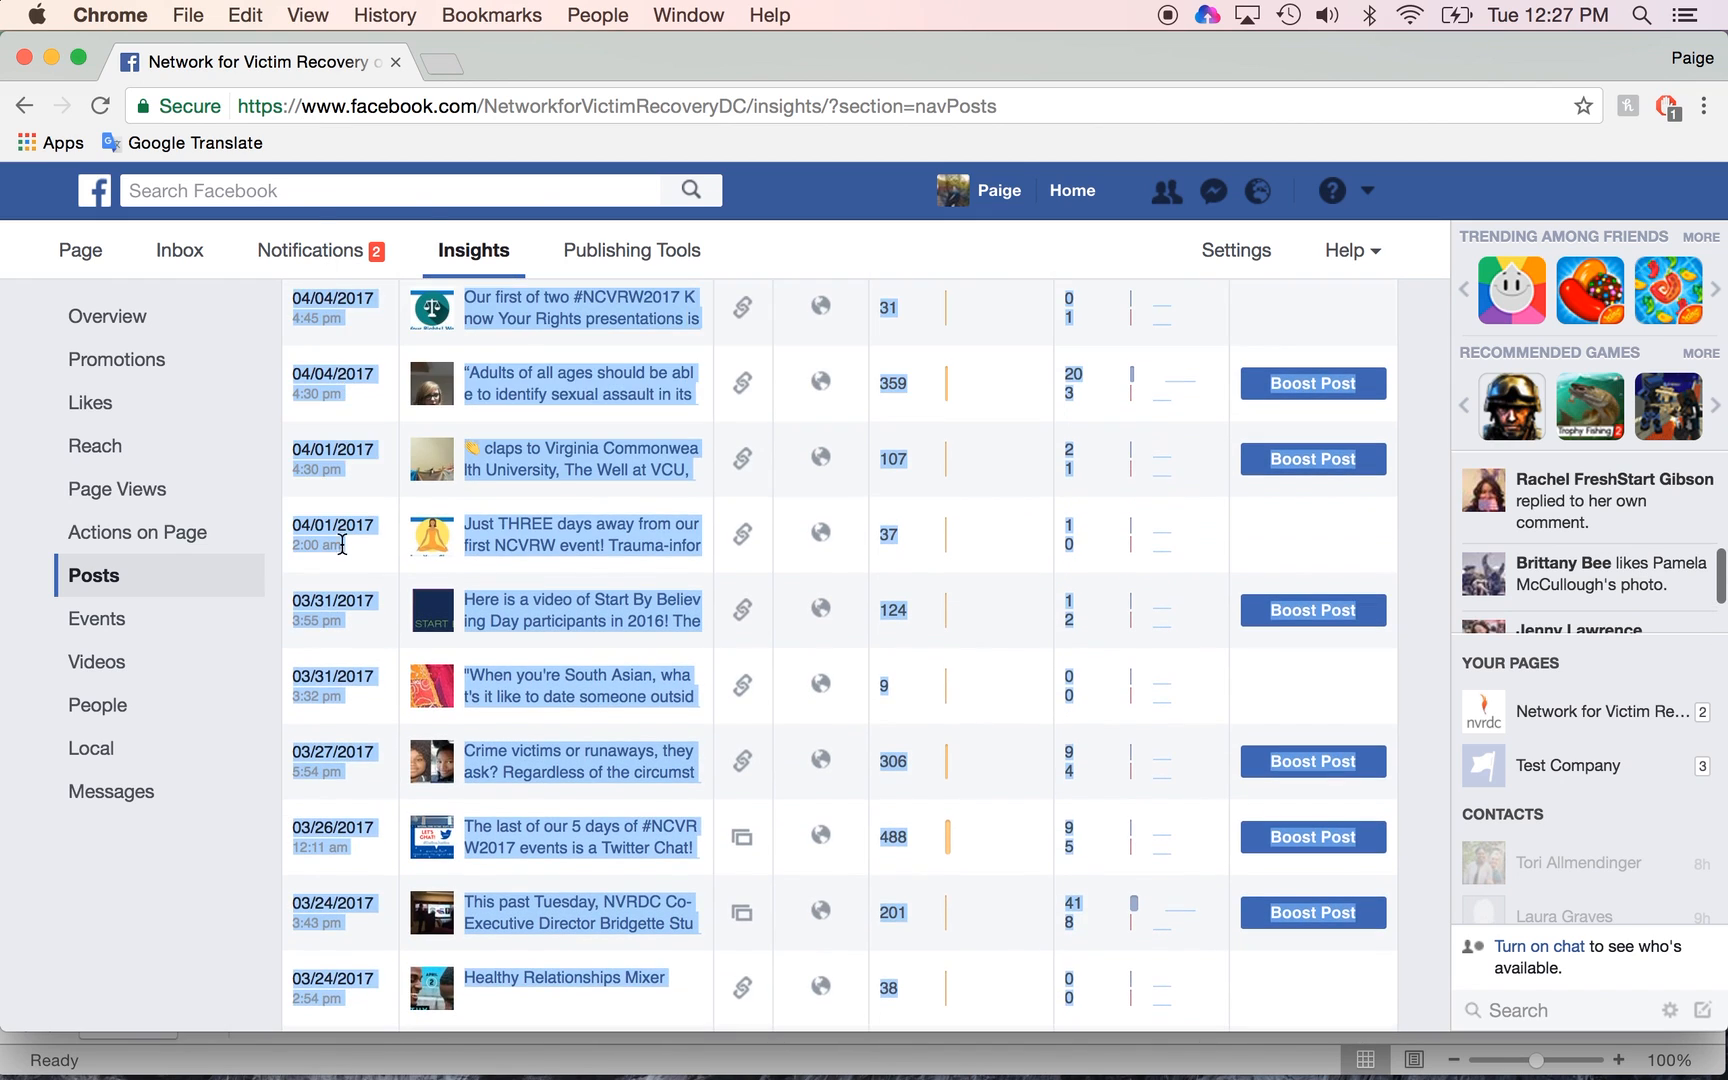
drag(287, 615, 292, 511)
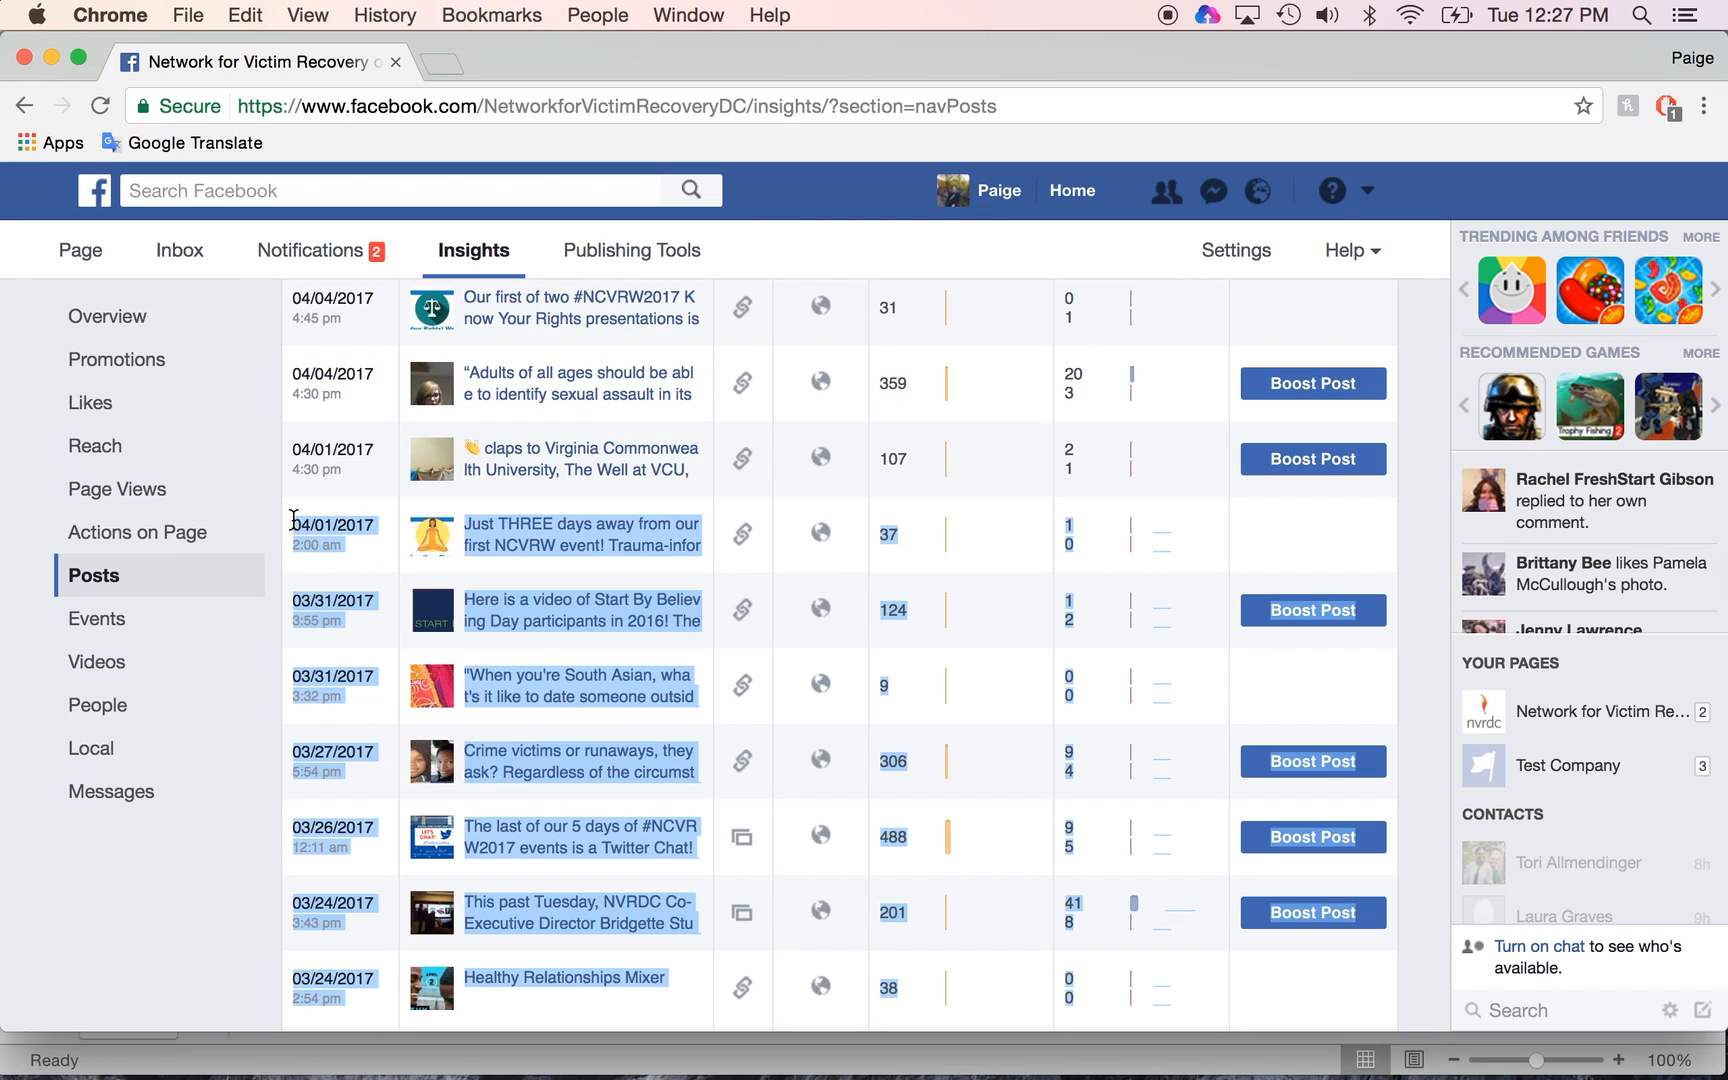
mouse_move(1676, 403)
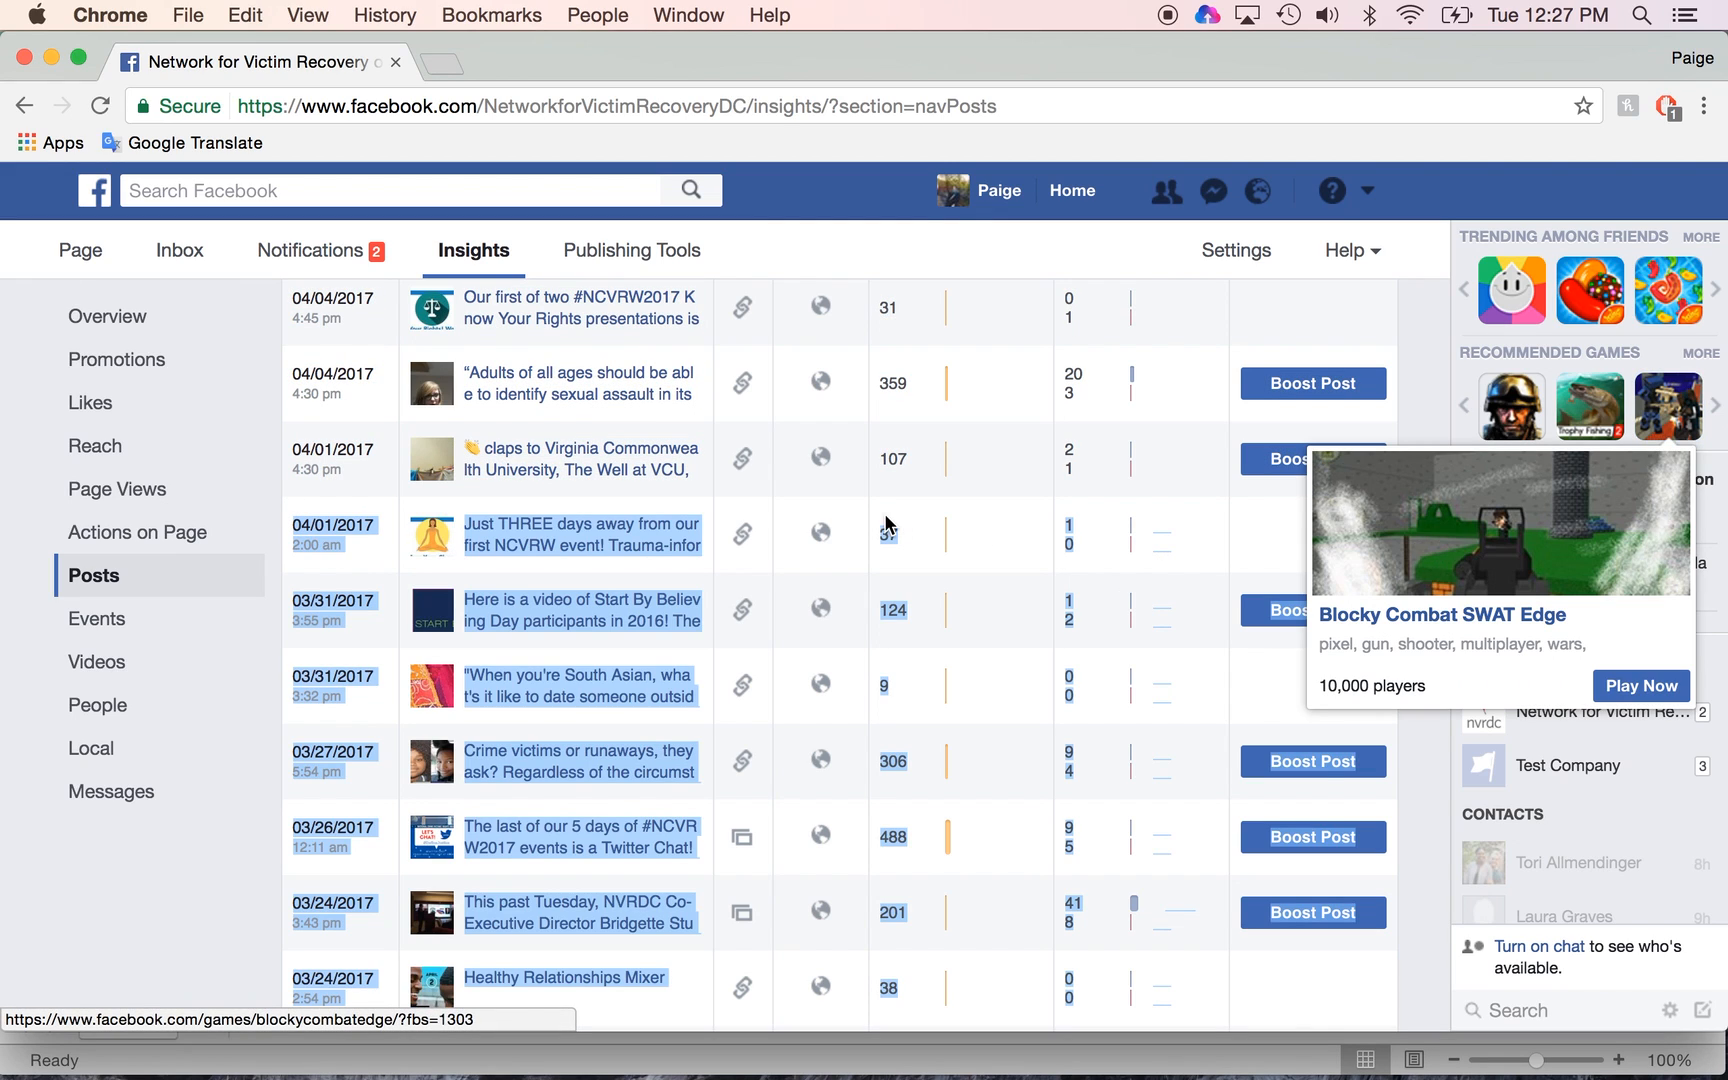
right_click(662, 541)
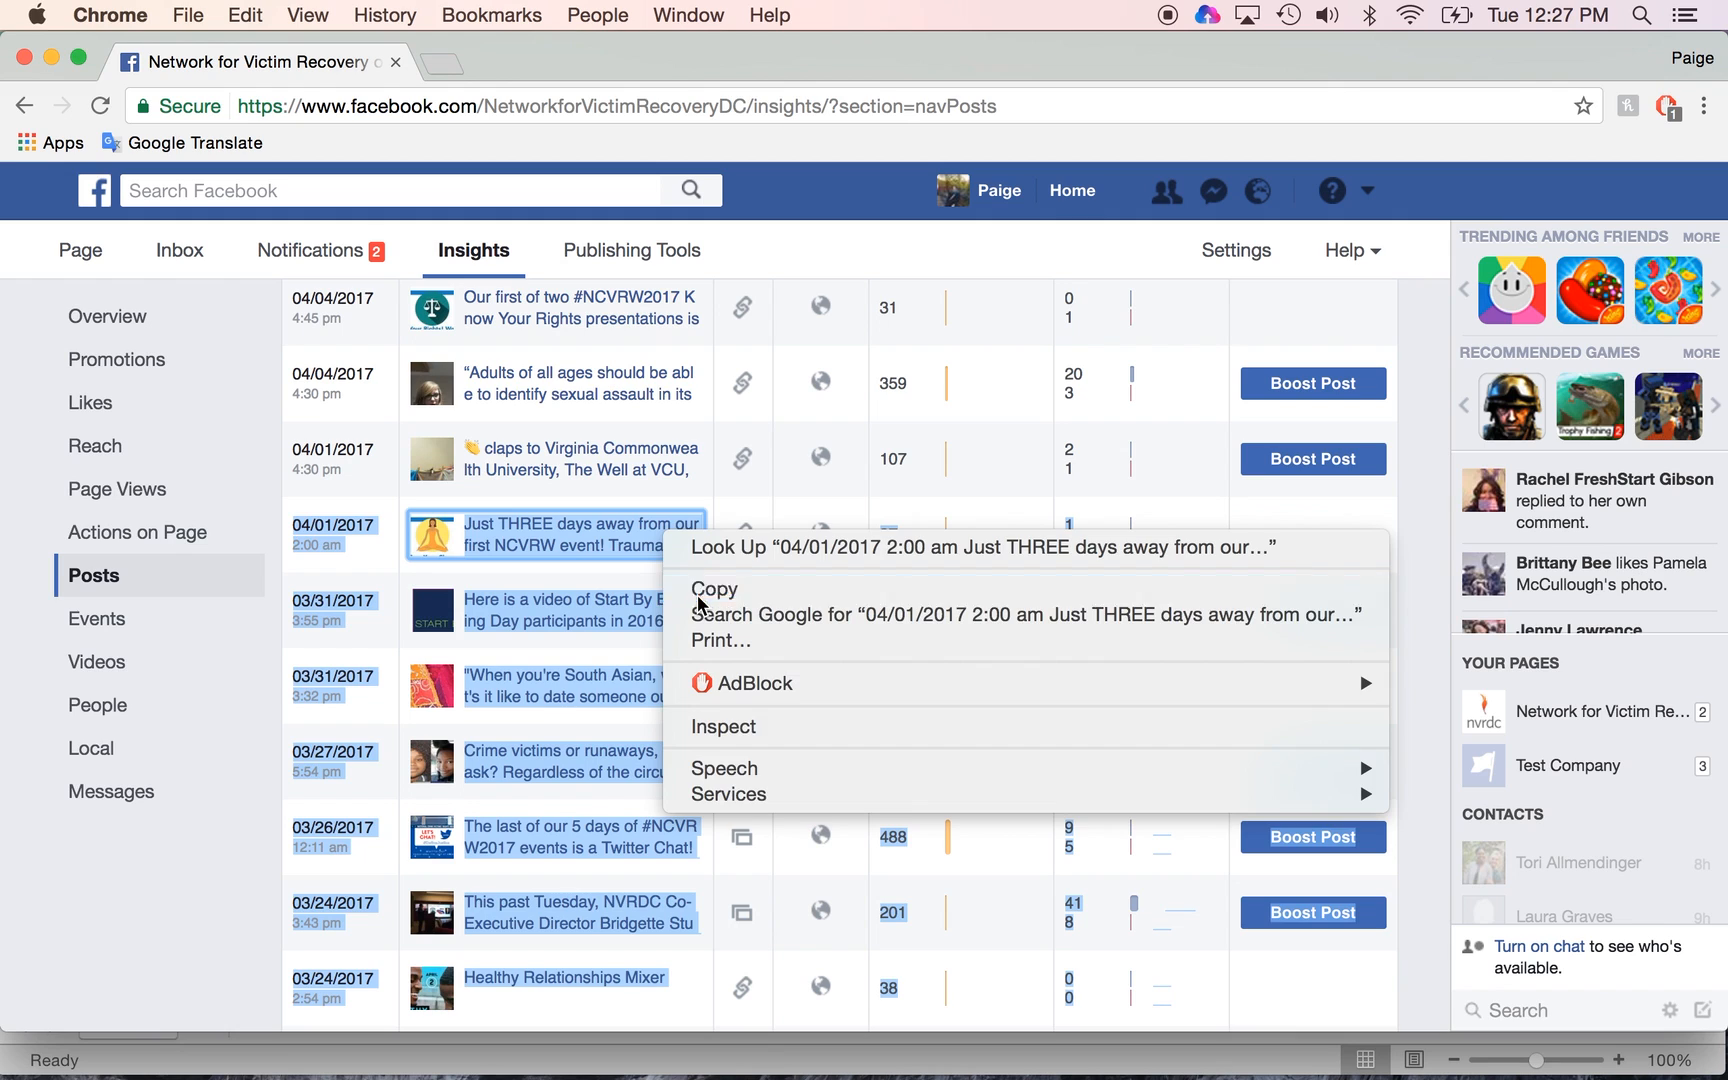
click(700, 592)
Switch to Excel, create another blank workbook and paste the copied post rows starting at cell A1
mouse_move(757, 1076)
click(895, 1058)
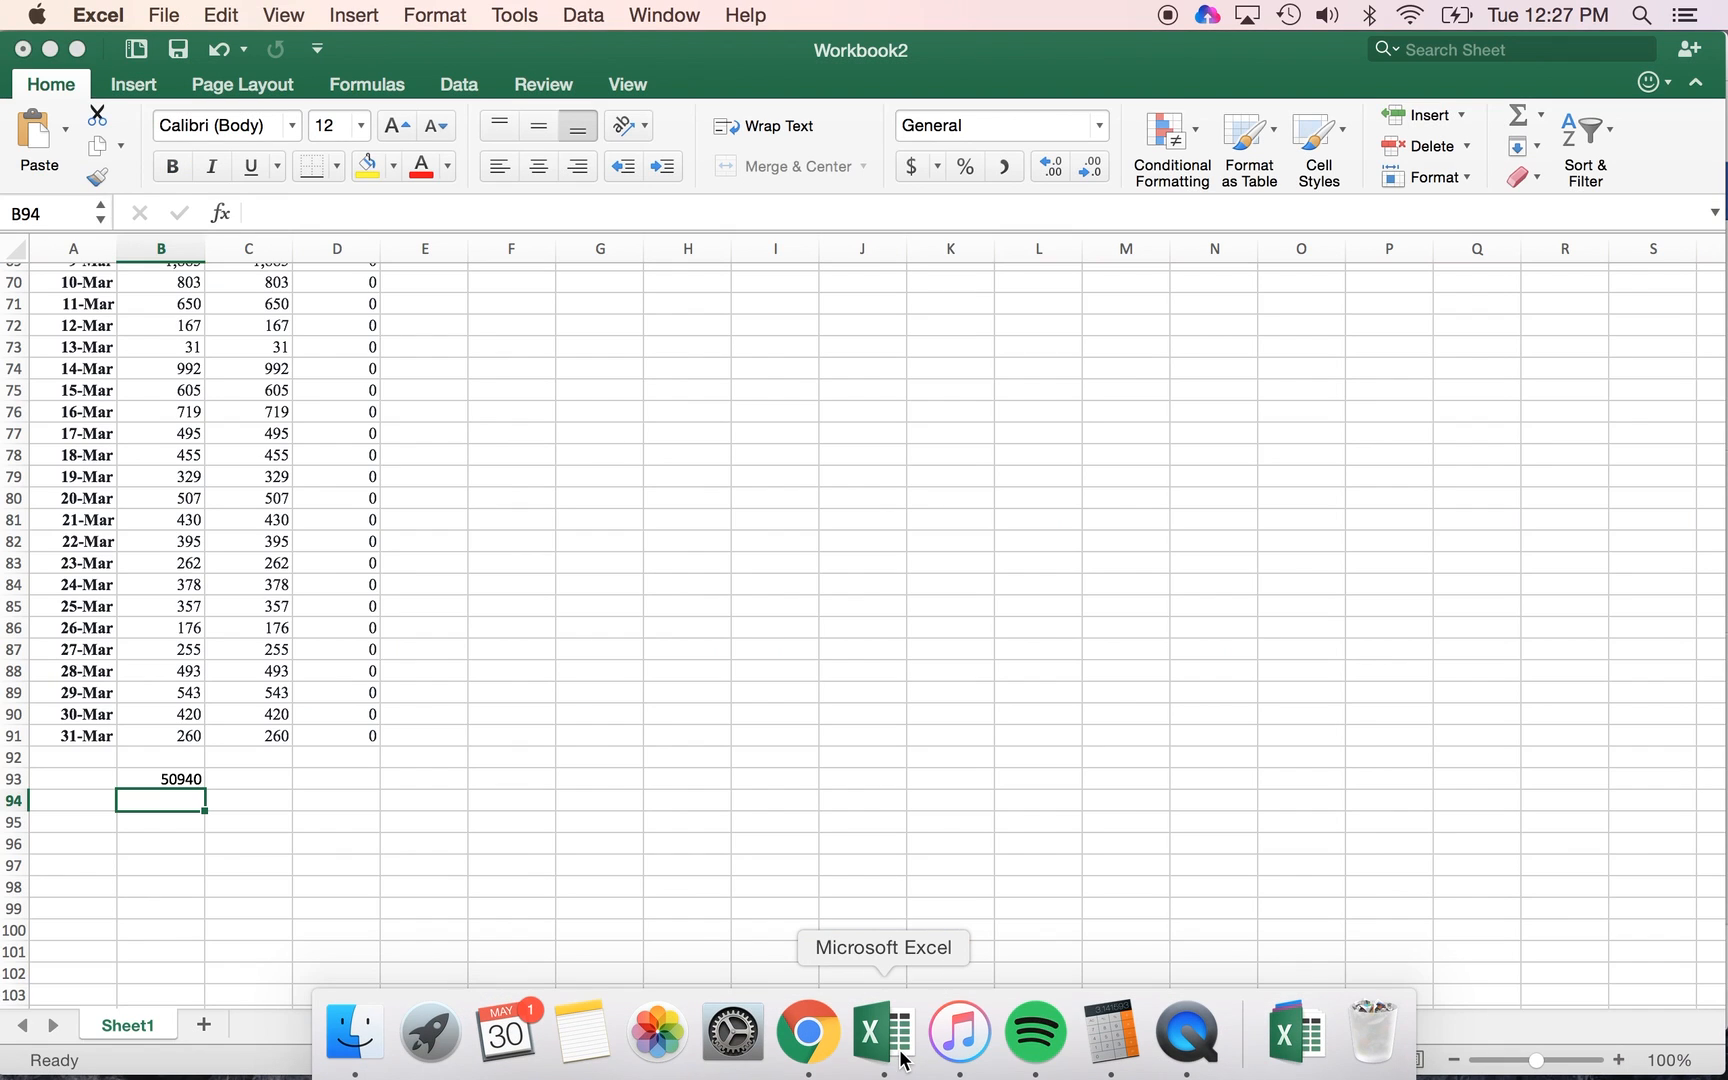
click(162, 15)
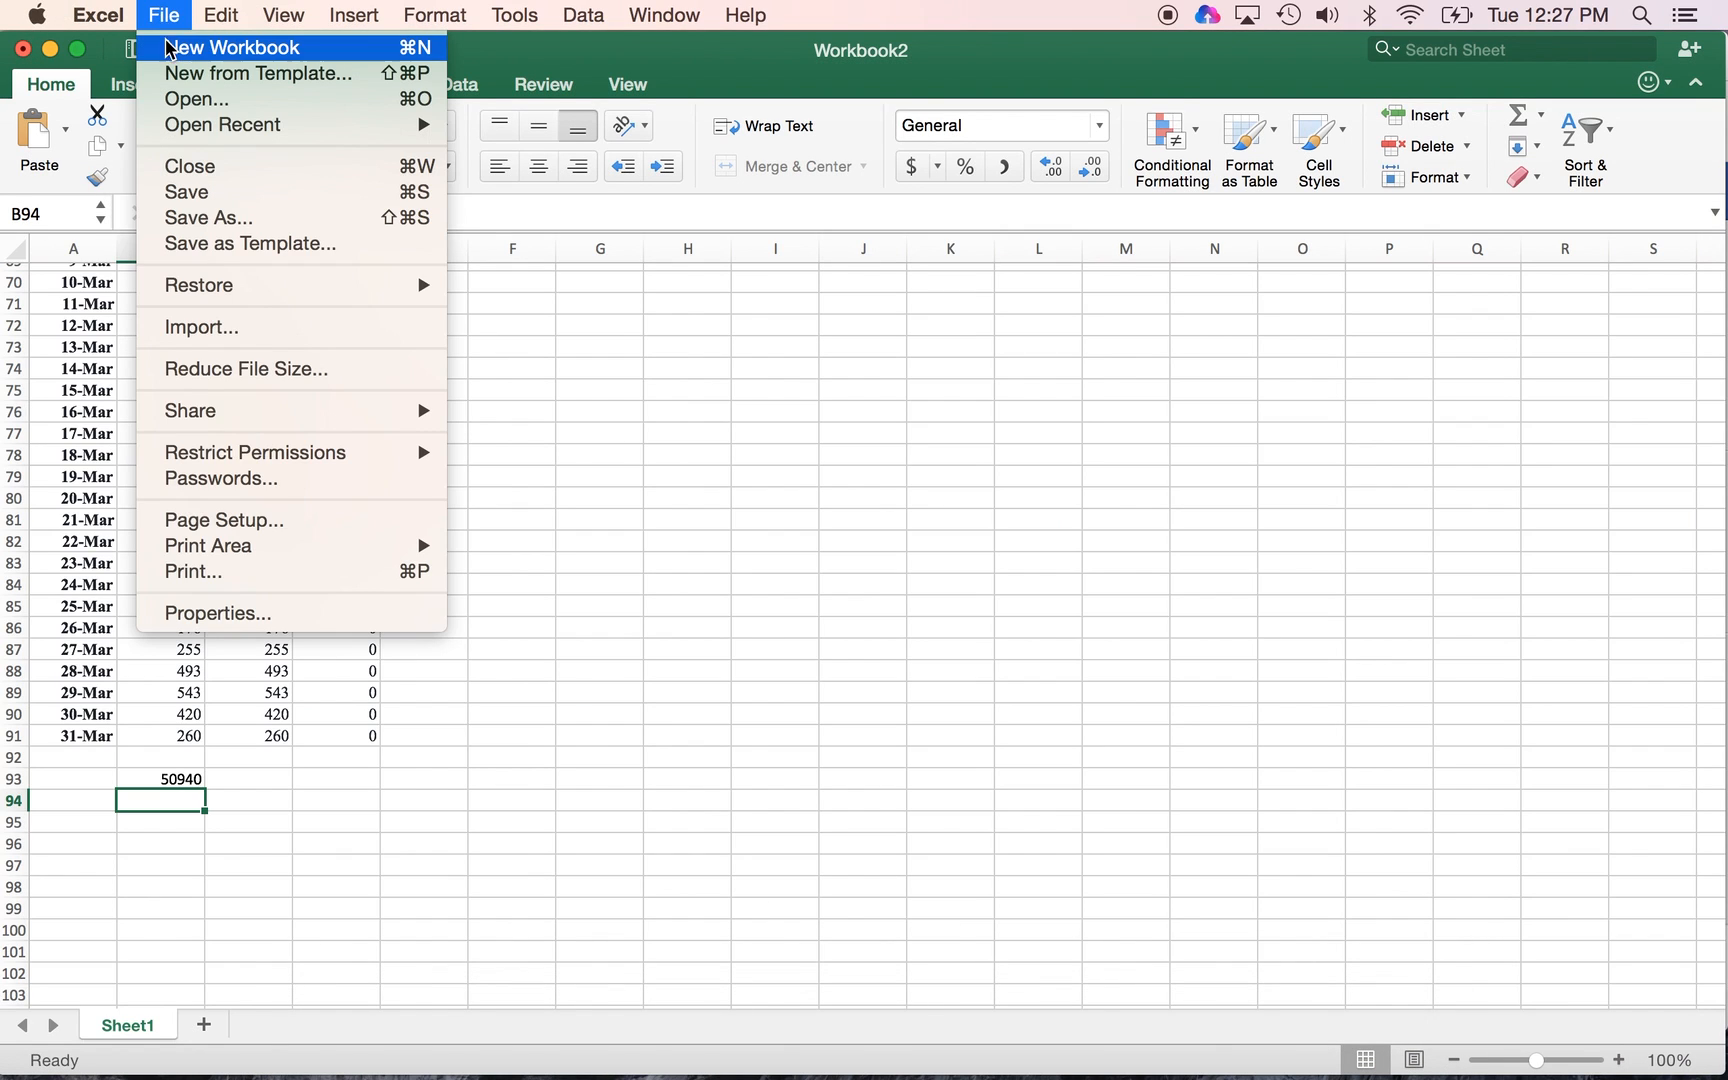
click(172, 52)
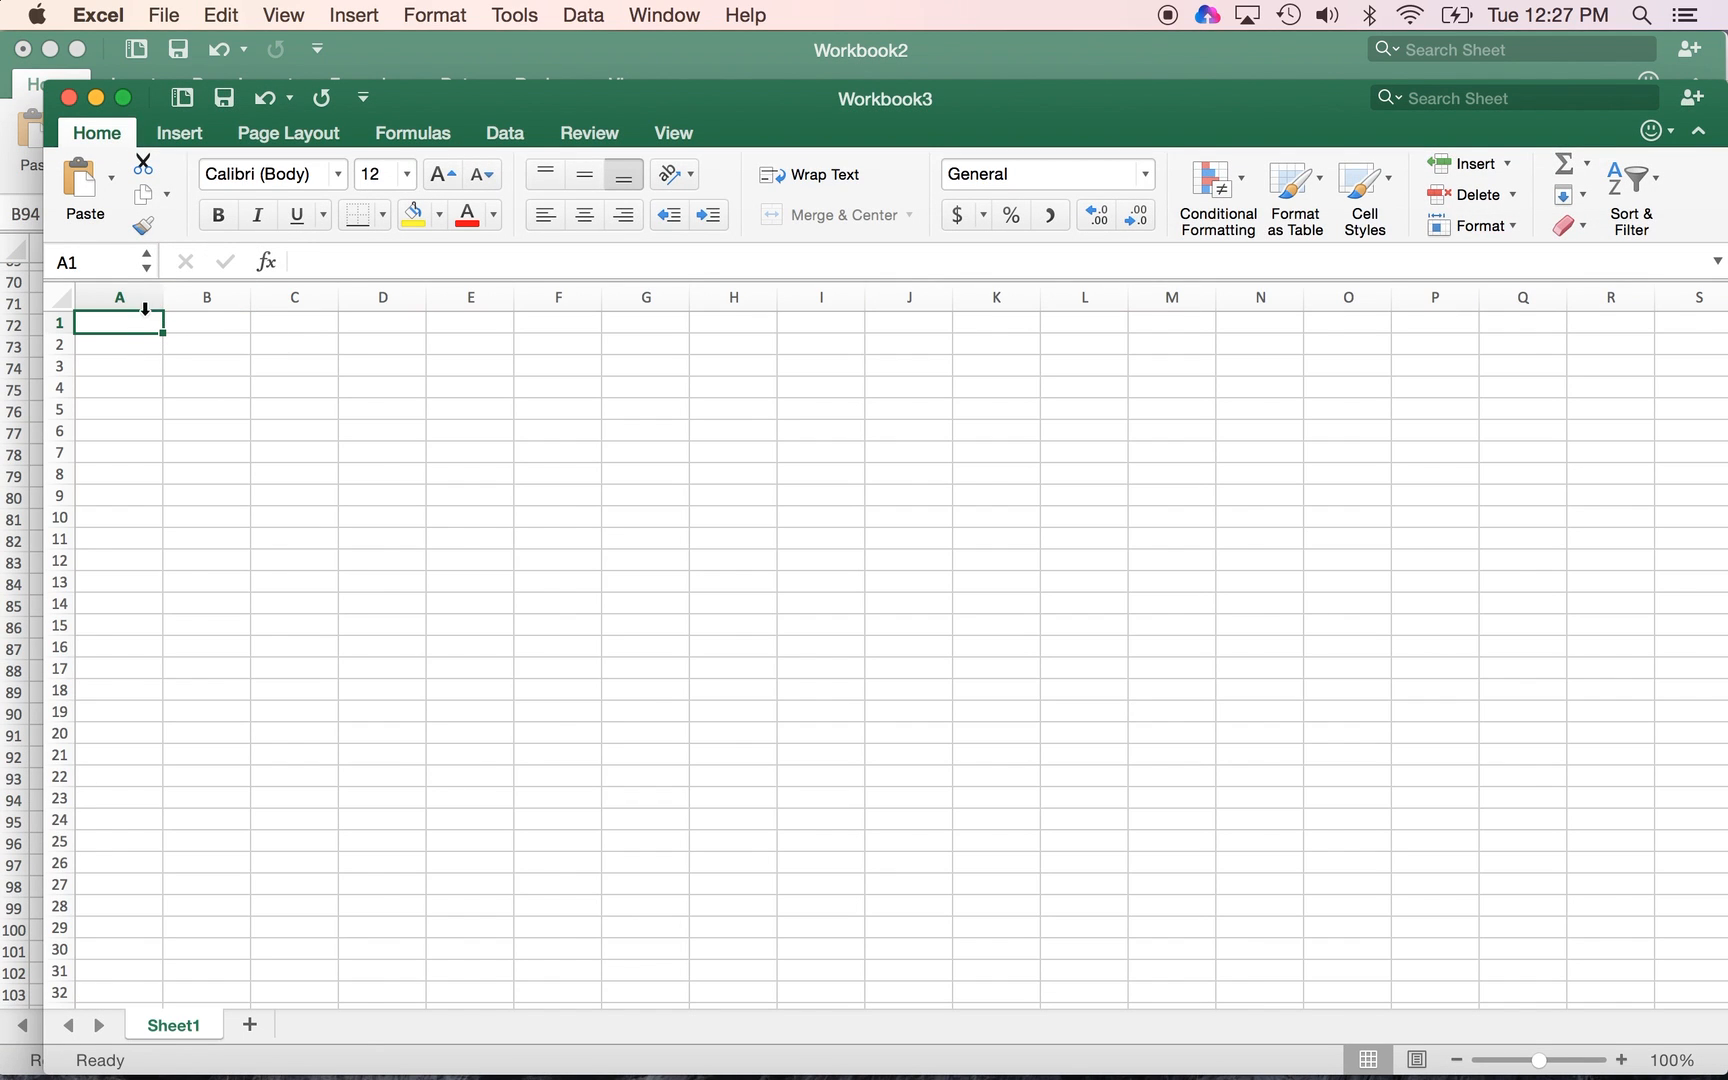
key(super+v)
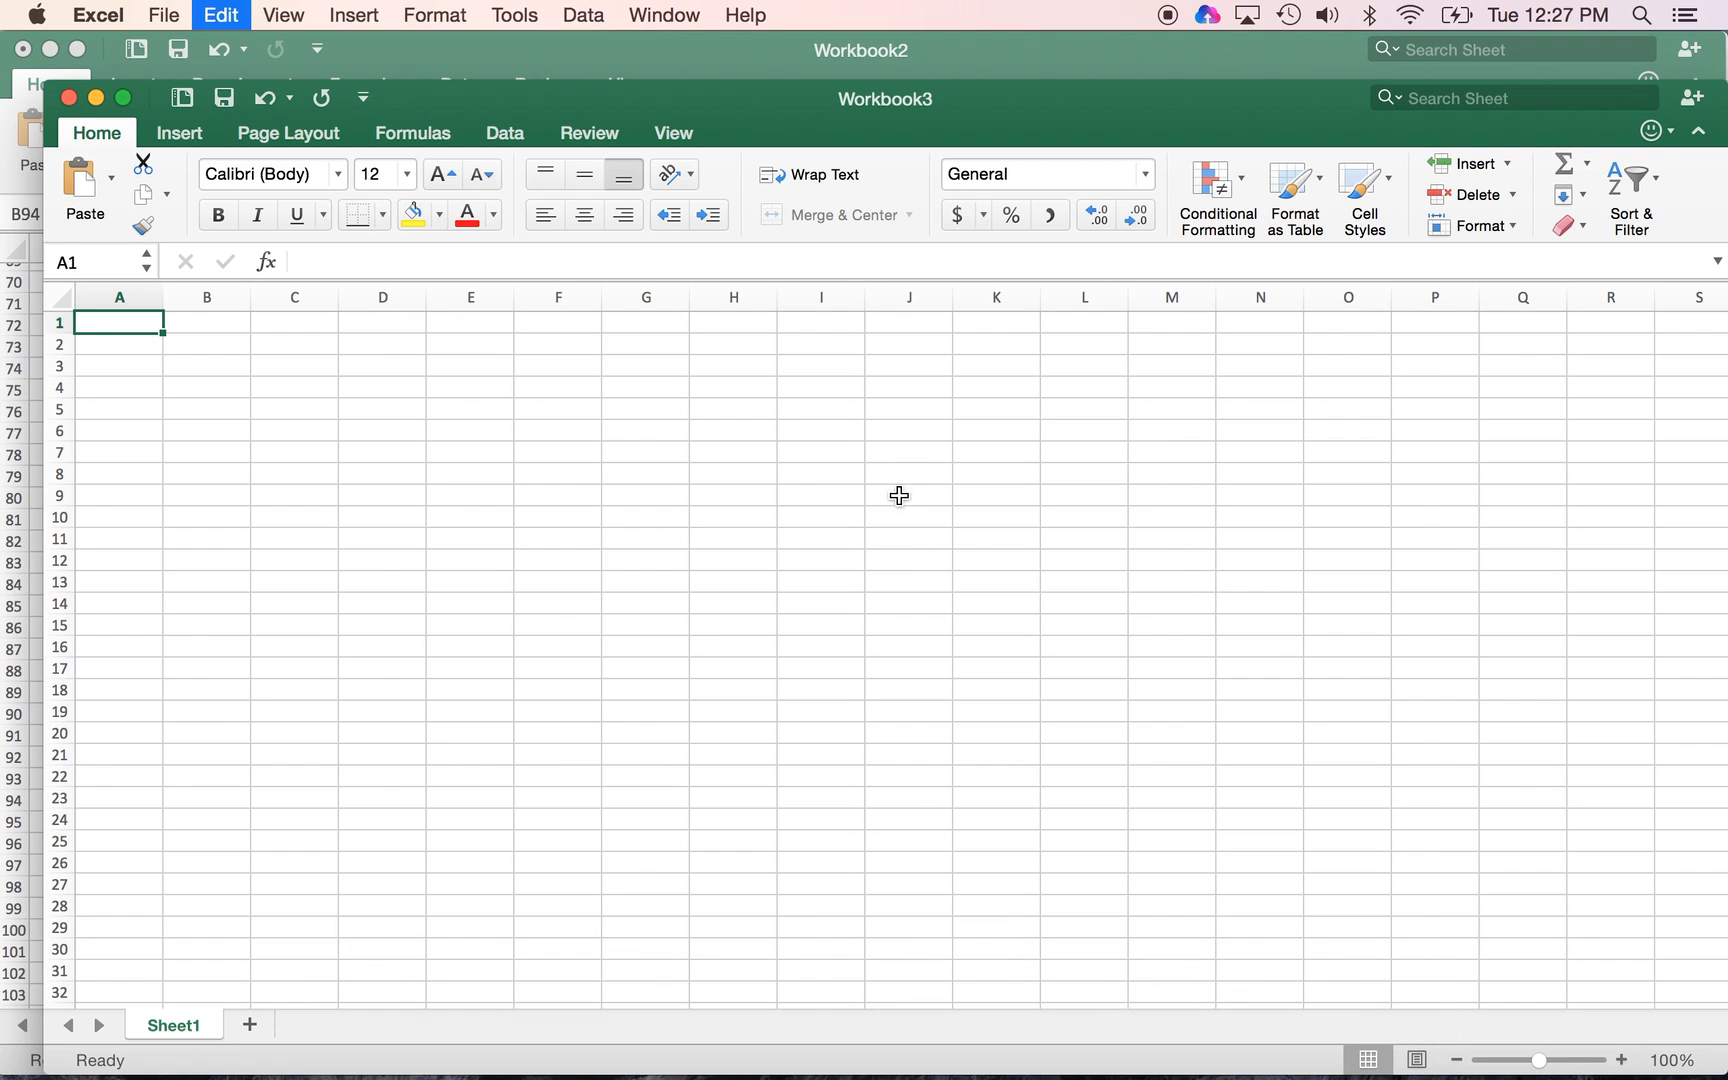
Switch back to Chrome and return to the beginning of the Posts section of Insights
click(808, 1070)
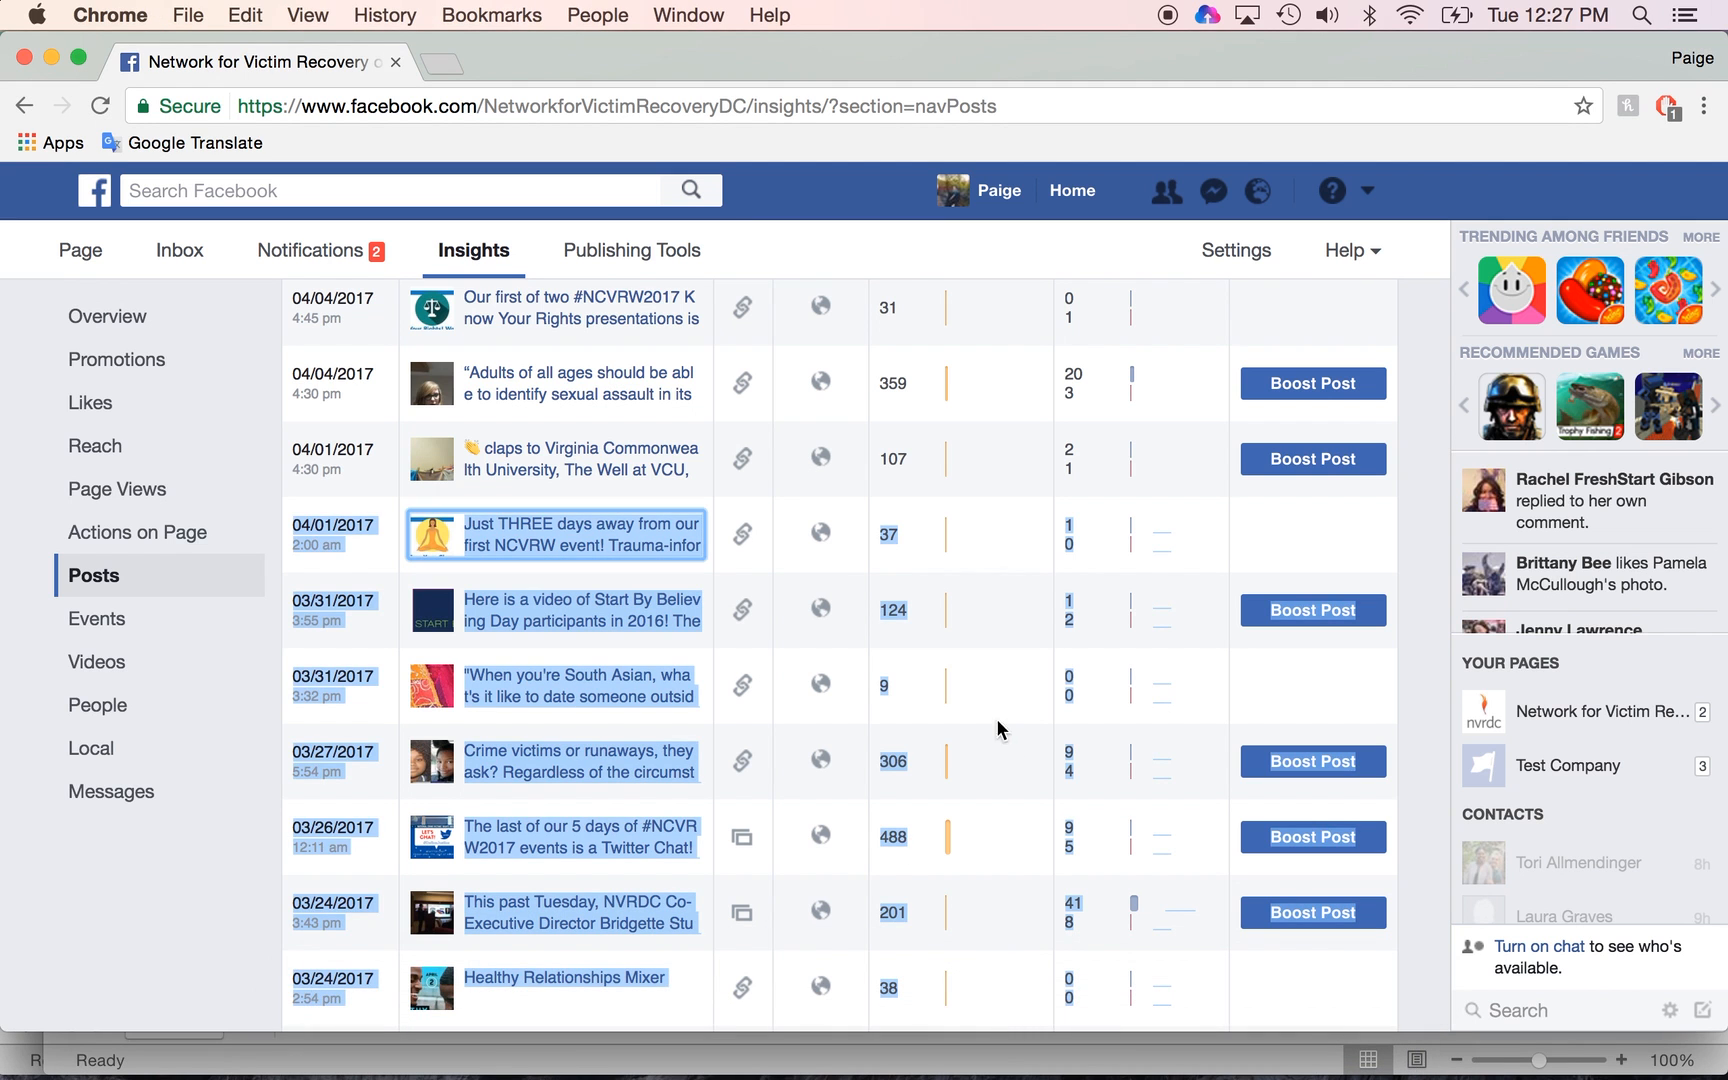
scroll(1157, 545, up, 10)
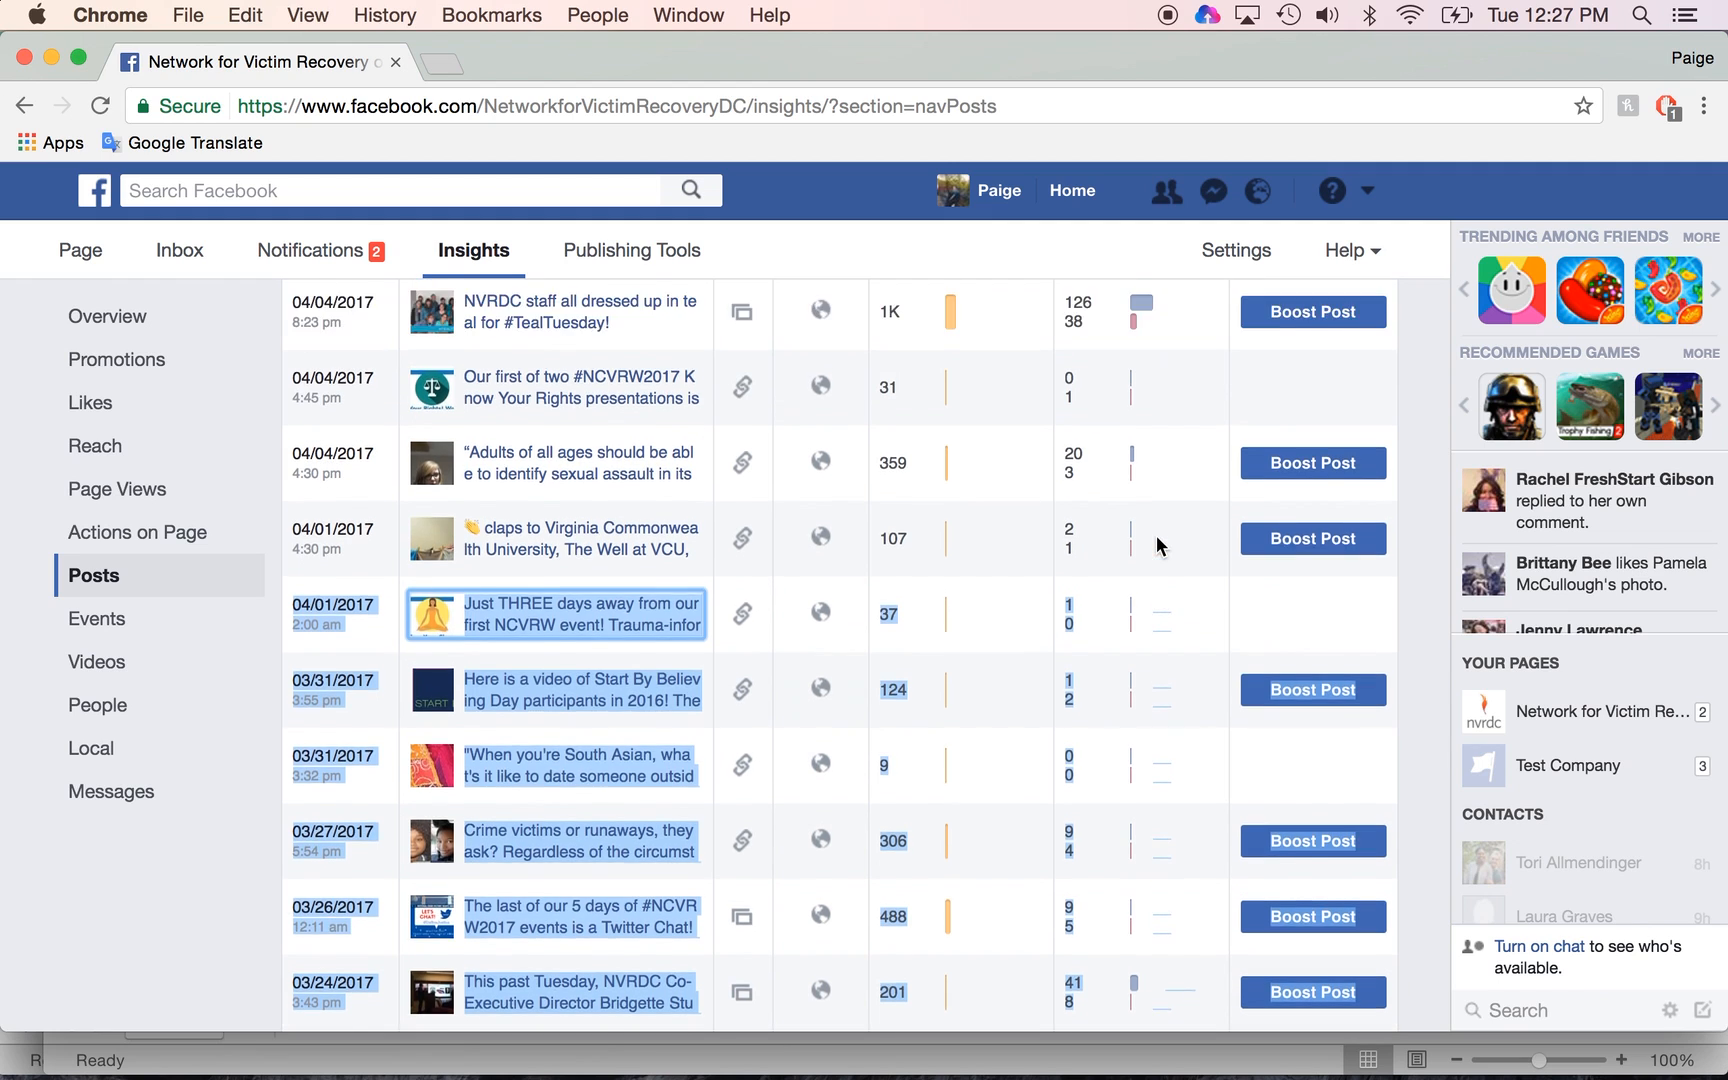
scroll(1157, 545, up, 15)
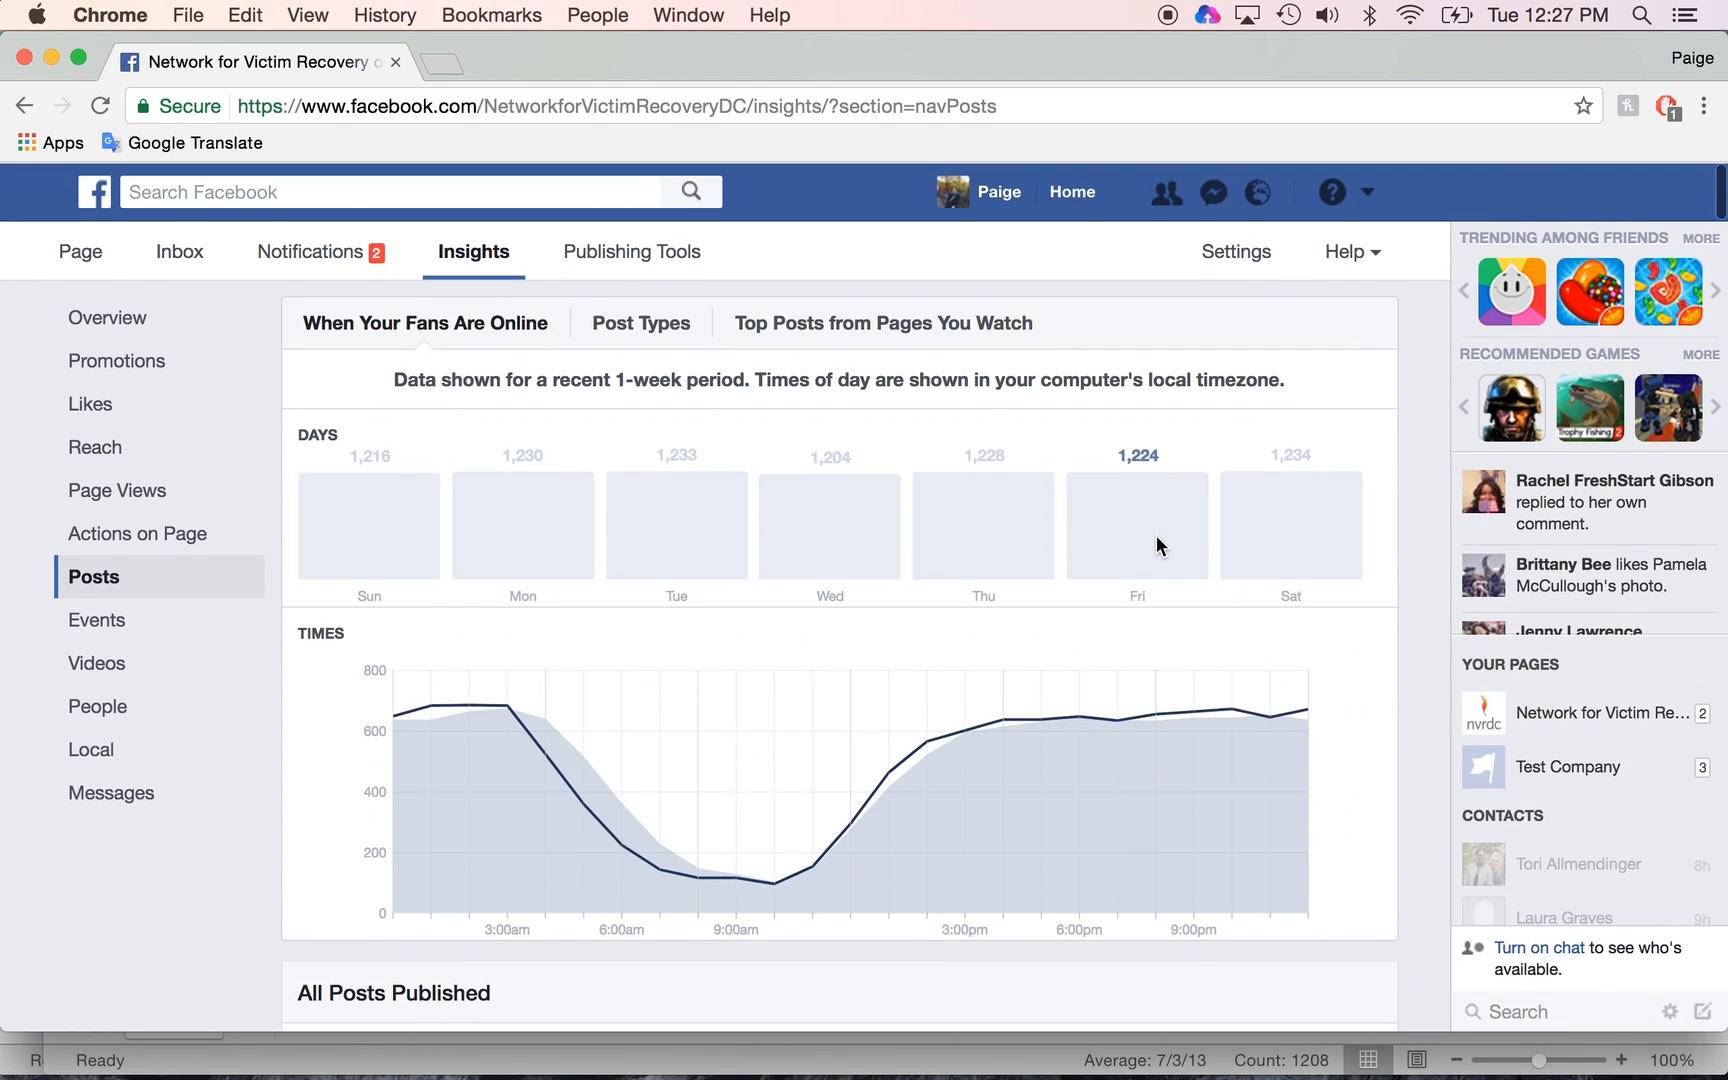
Examine the reach and engagement figures in the All Posts Published list
scroll(1157, 545, down, 6)
scroll(1157, 545, up, 1)
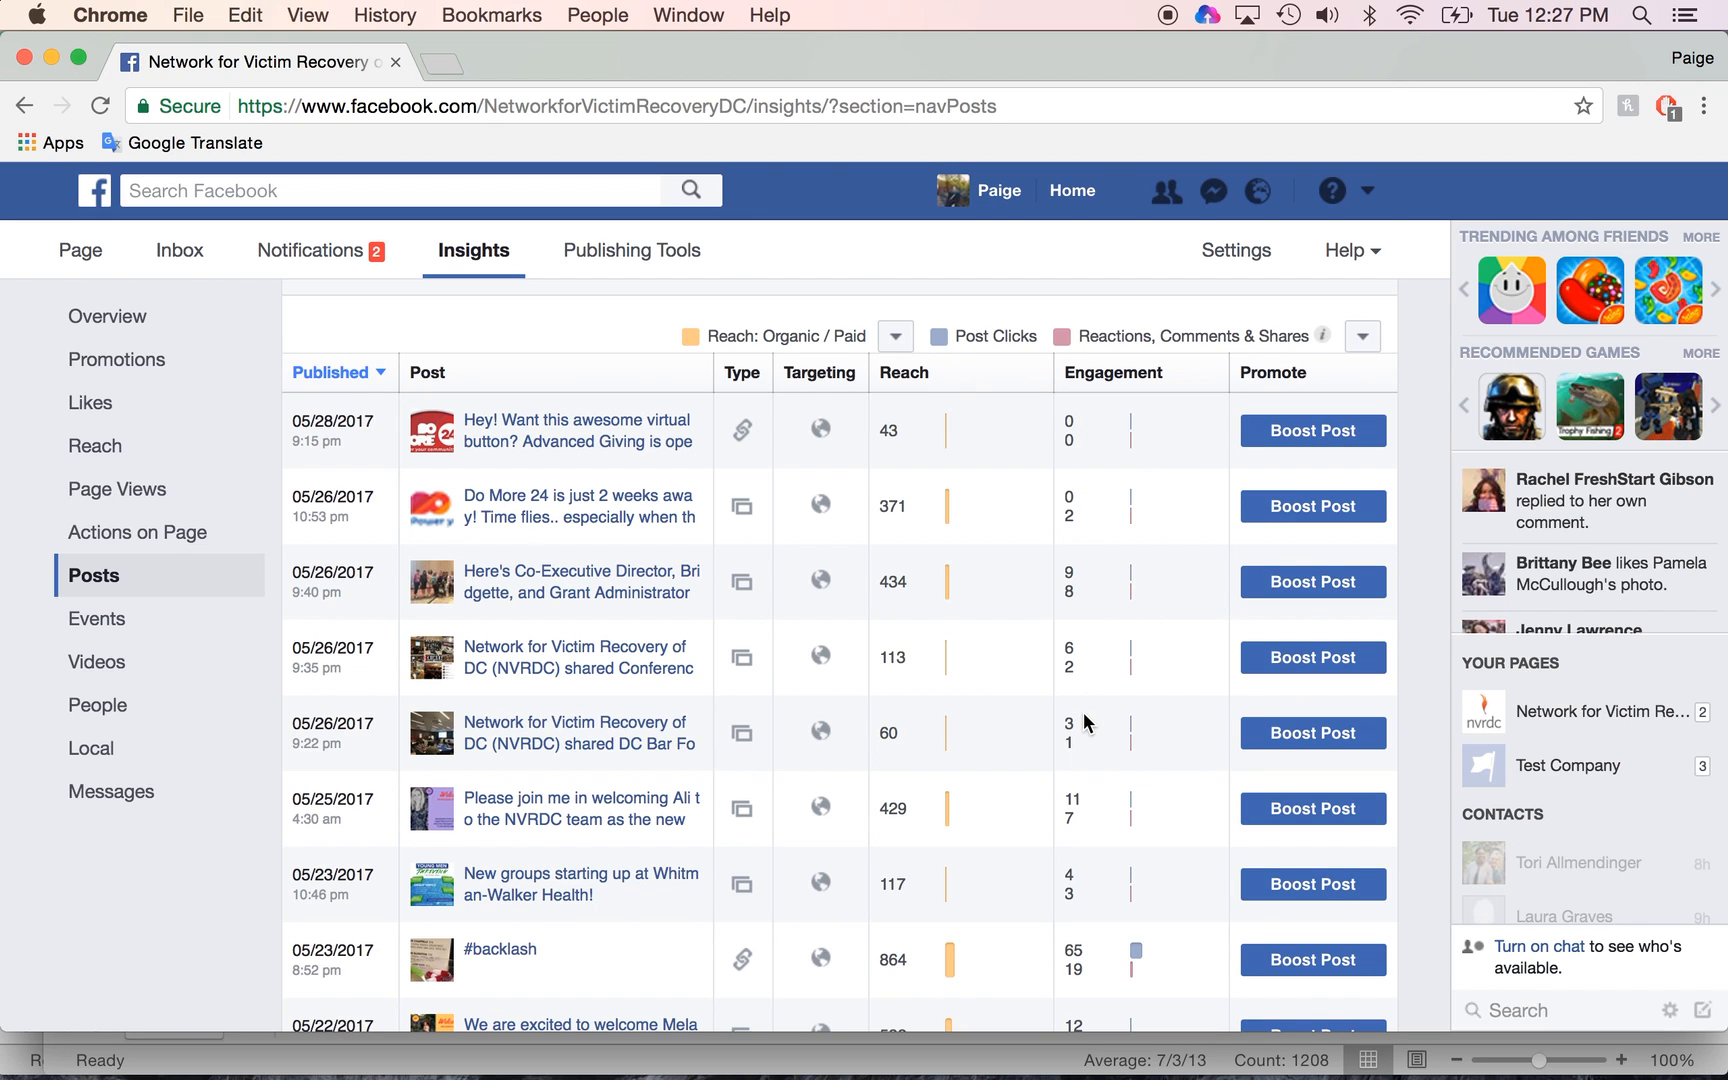
scroll(1085, 720, down, 5)
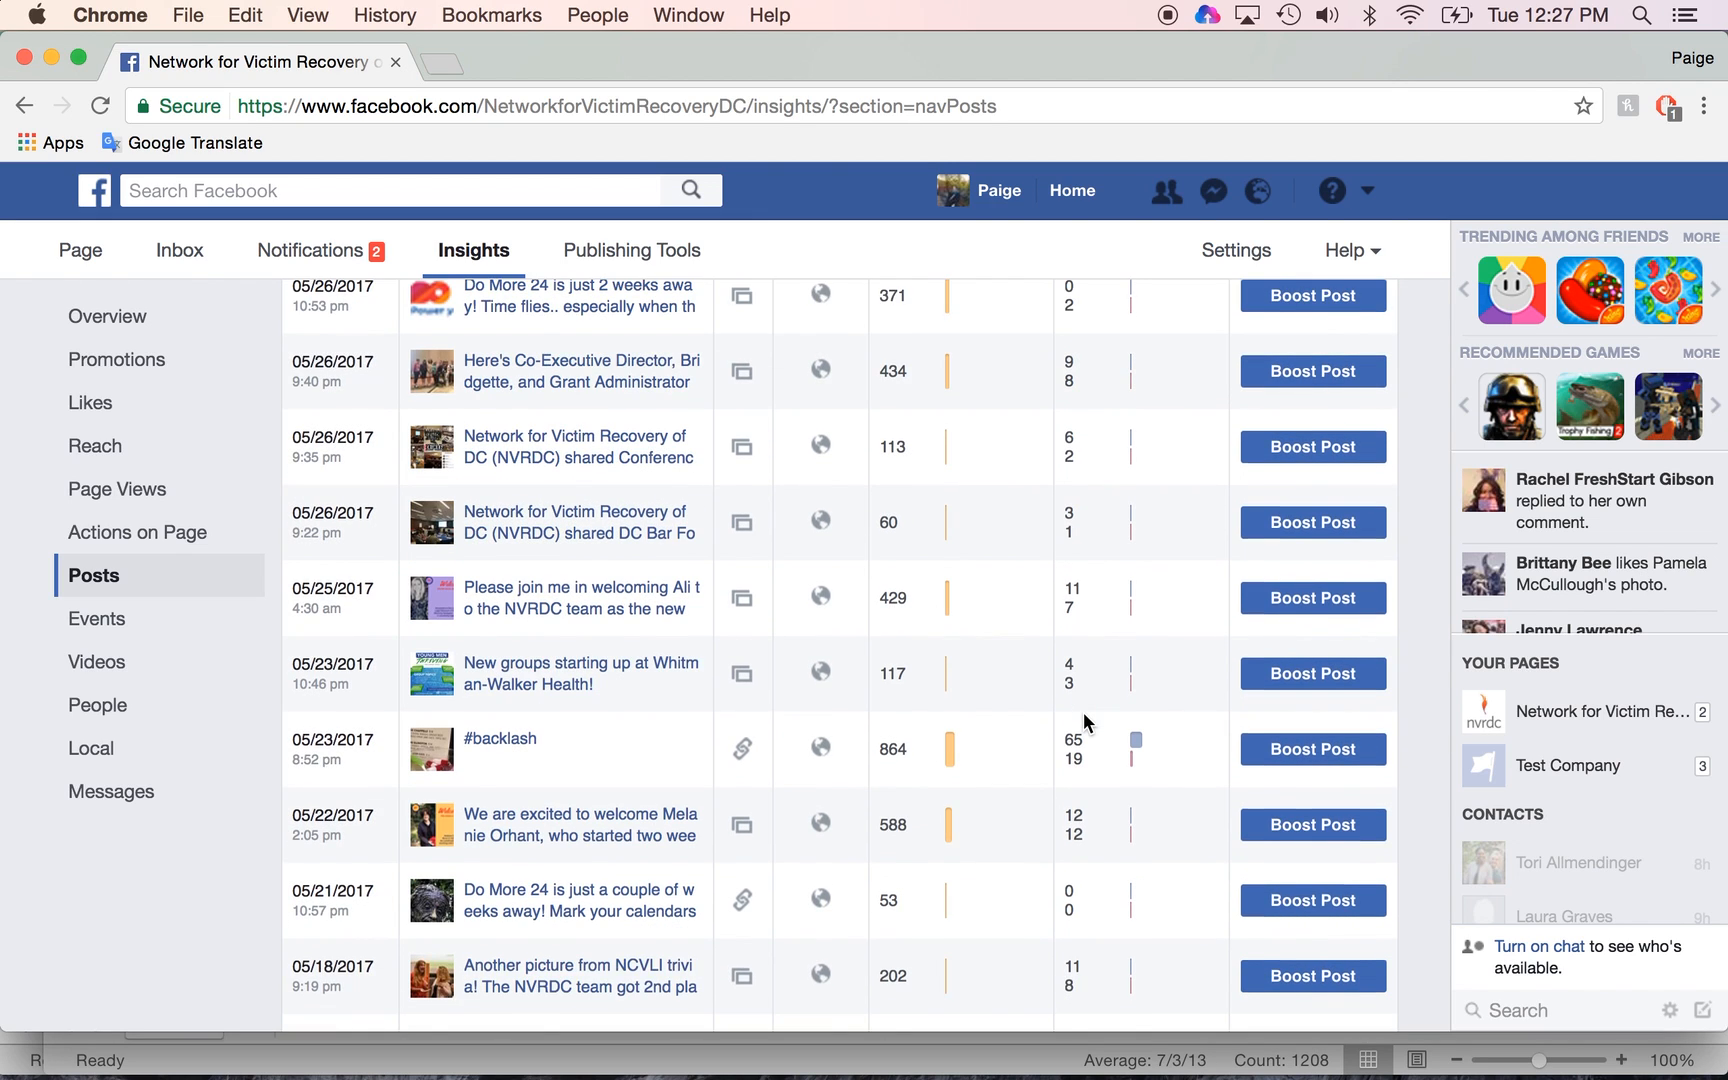
scroll(1083, 711, down, 1)
Switch to Excel and delete rows 1 to 5, which hold the 4/1/17 post
mouse_move(993, 1058)
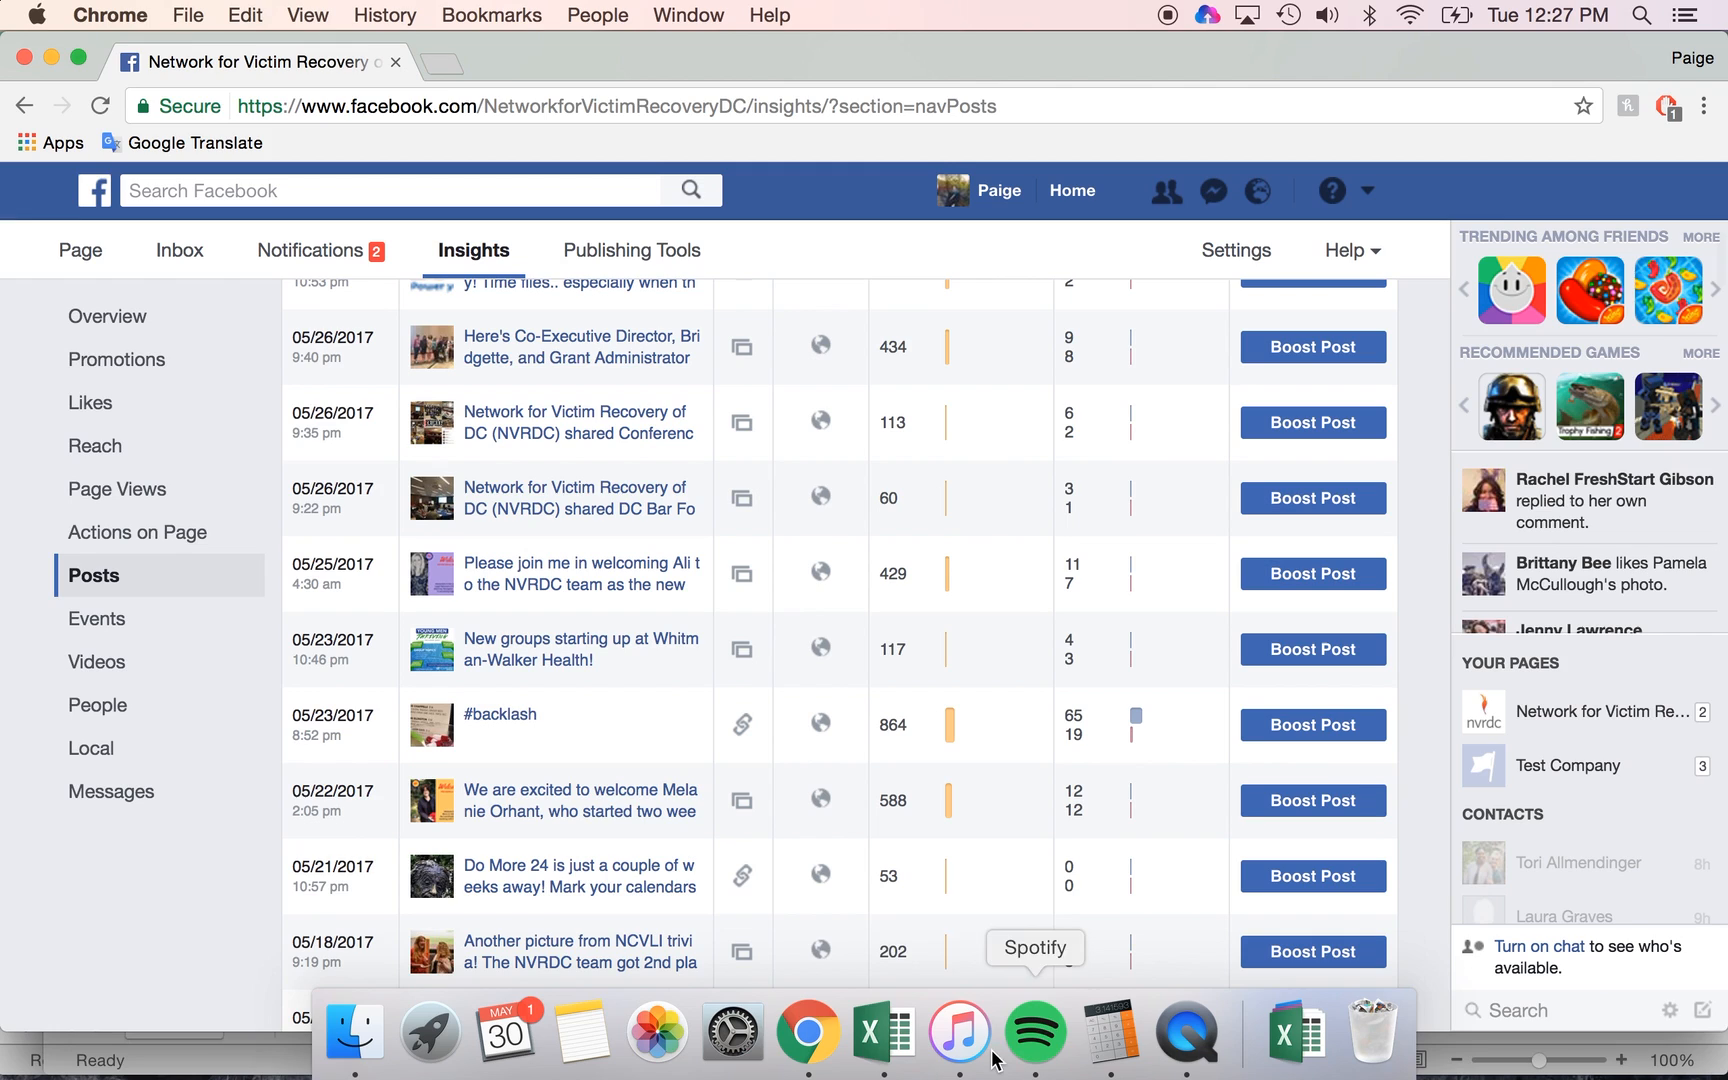
click(900, 1058)
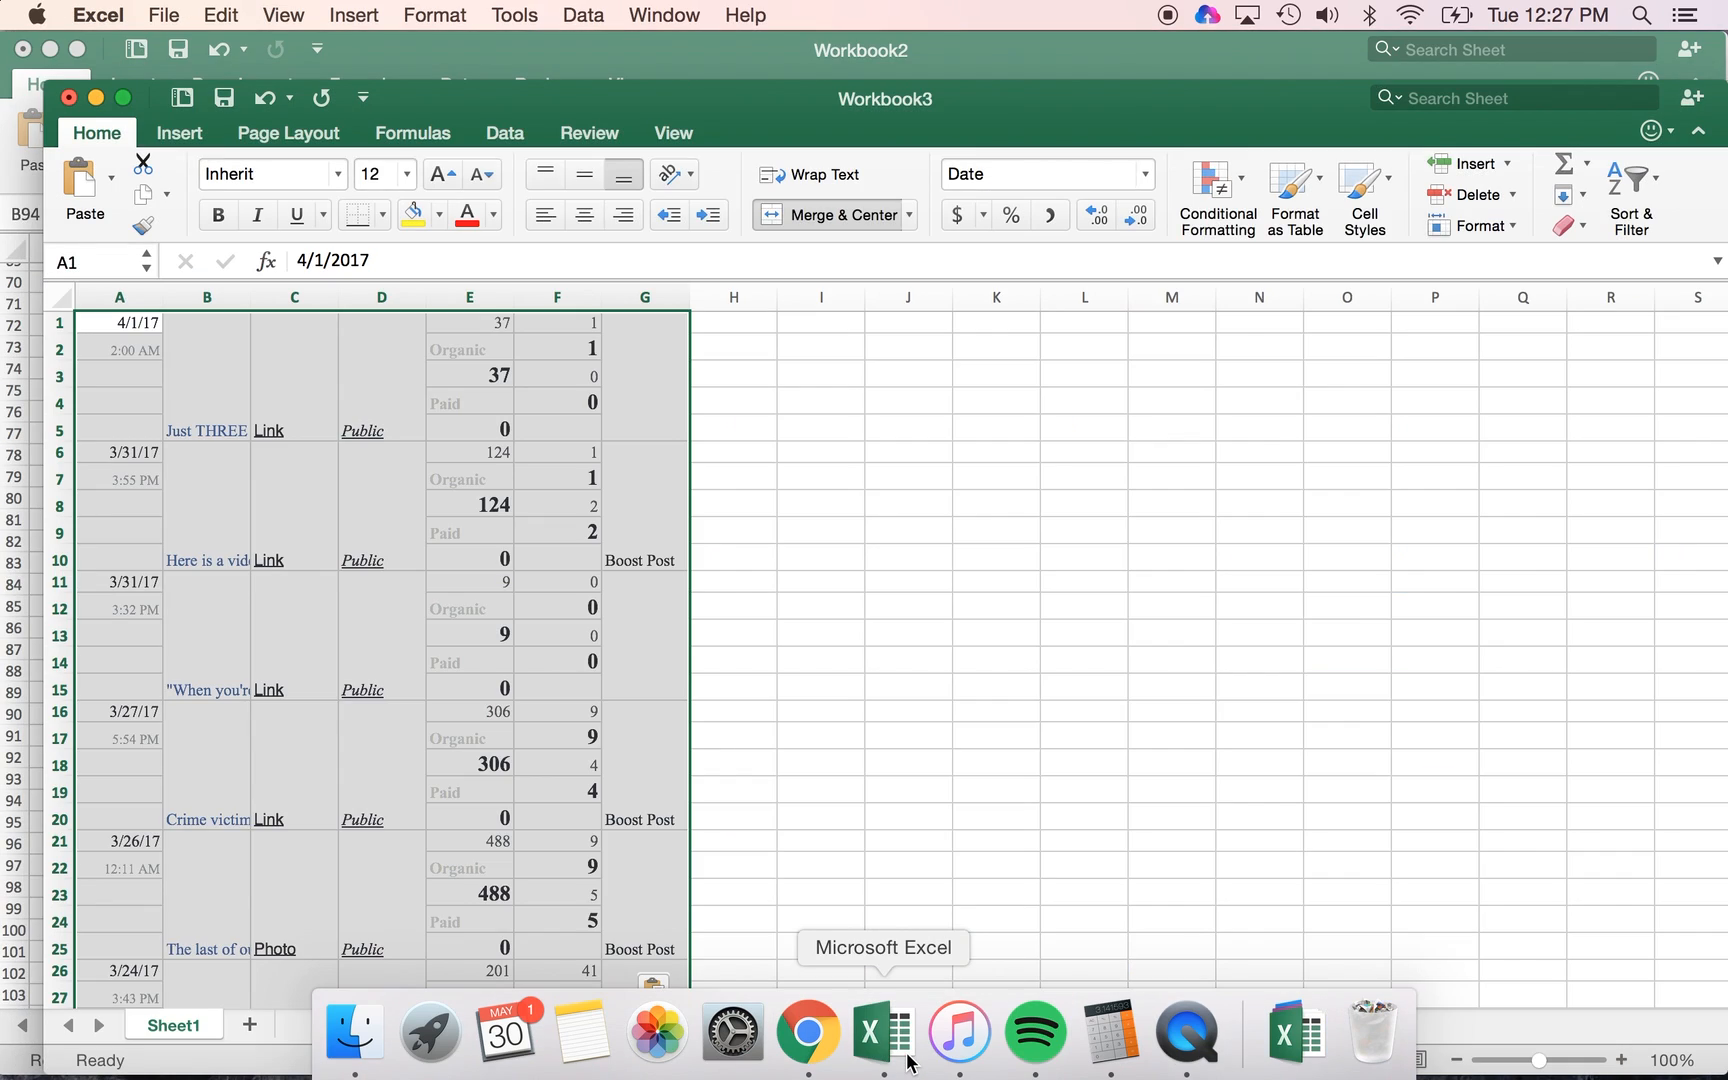
click(840, 754)
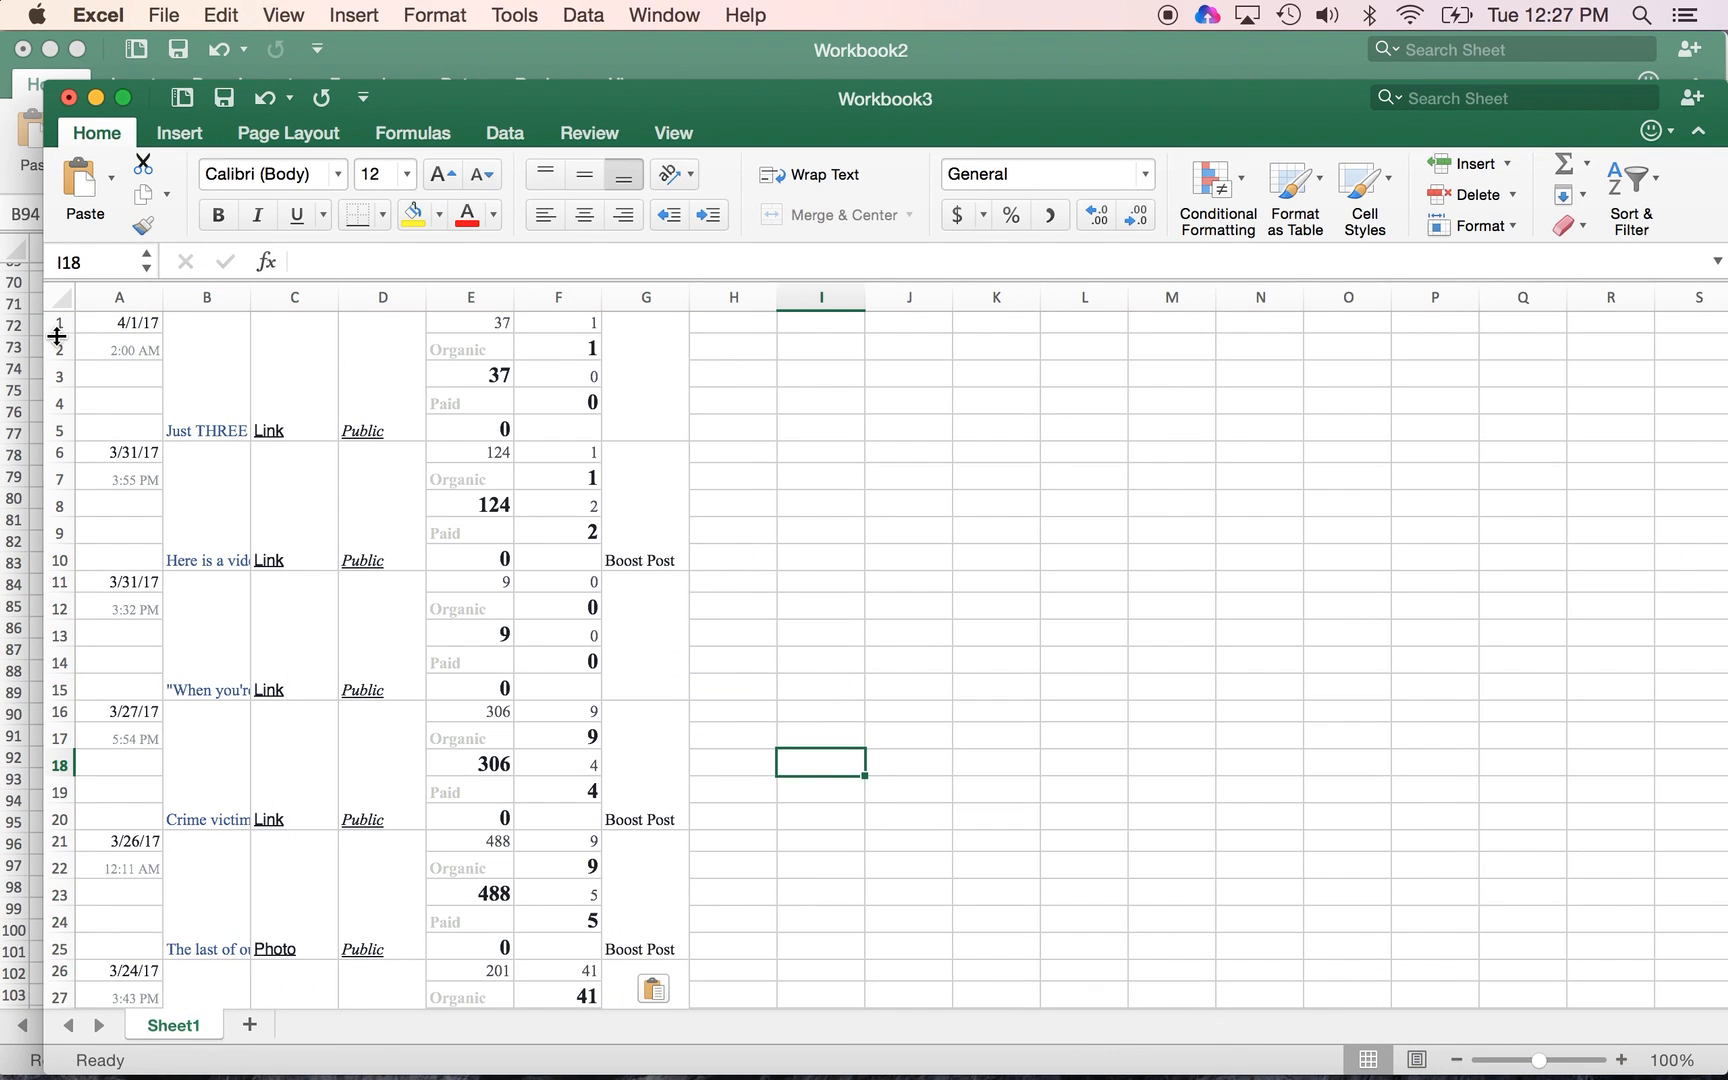
drag(58, 323, 55, 432)
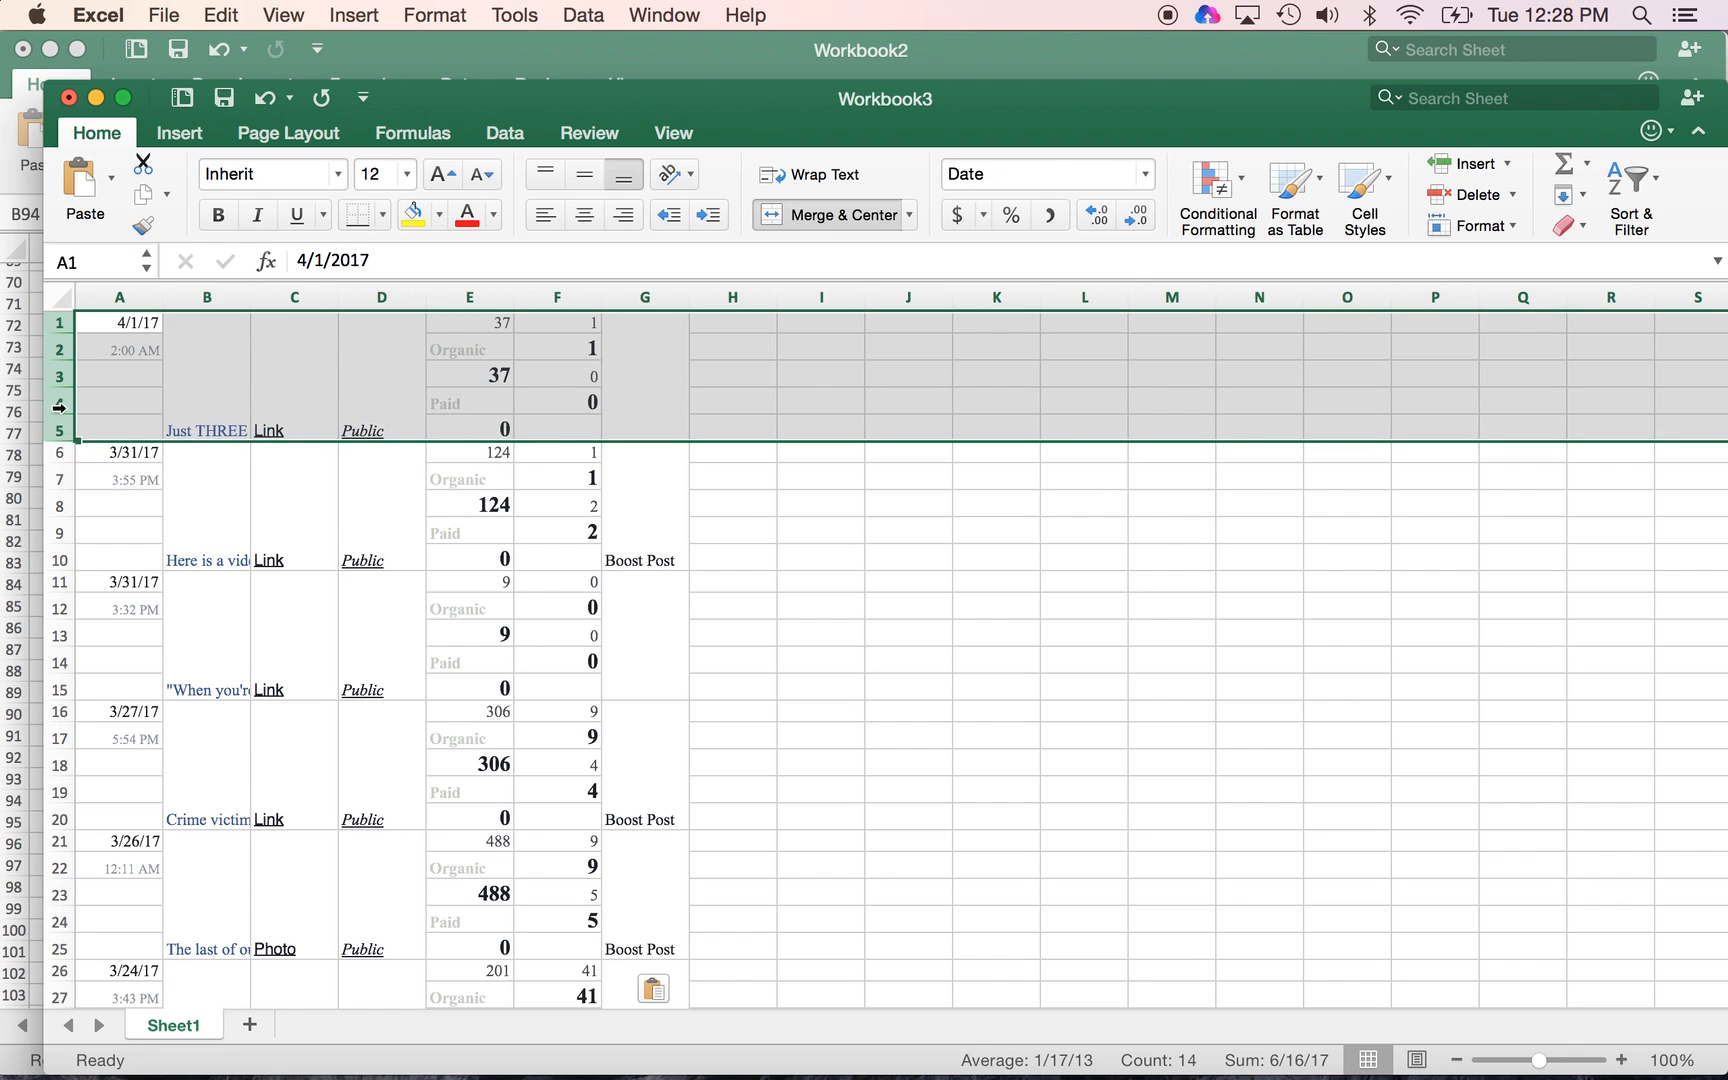
right_click(60, 404)
click(104, 566)
Delete rows 396 to 400, which hold the 12/29/16 post at the end of the pasted data
scroll(447, 661, down, 20)
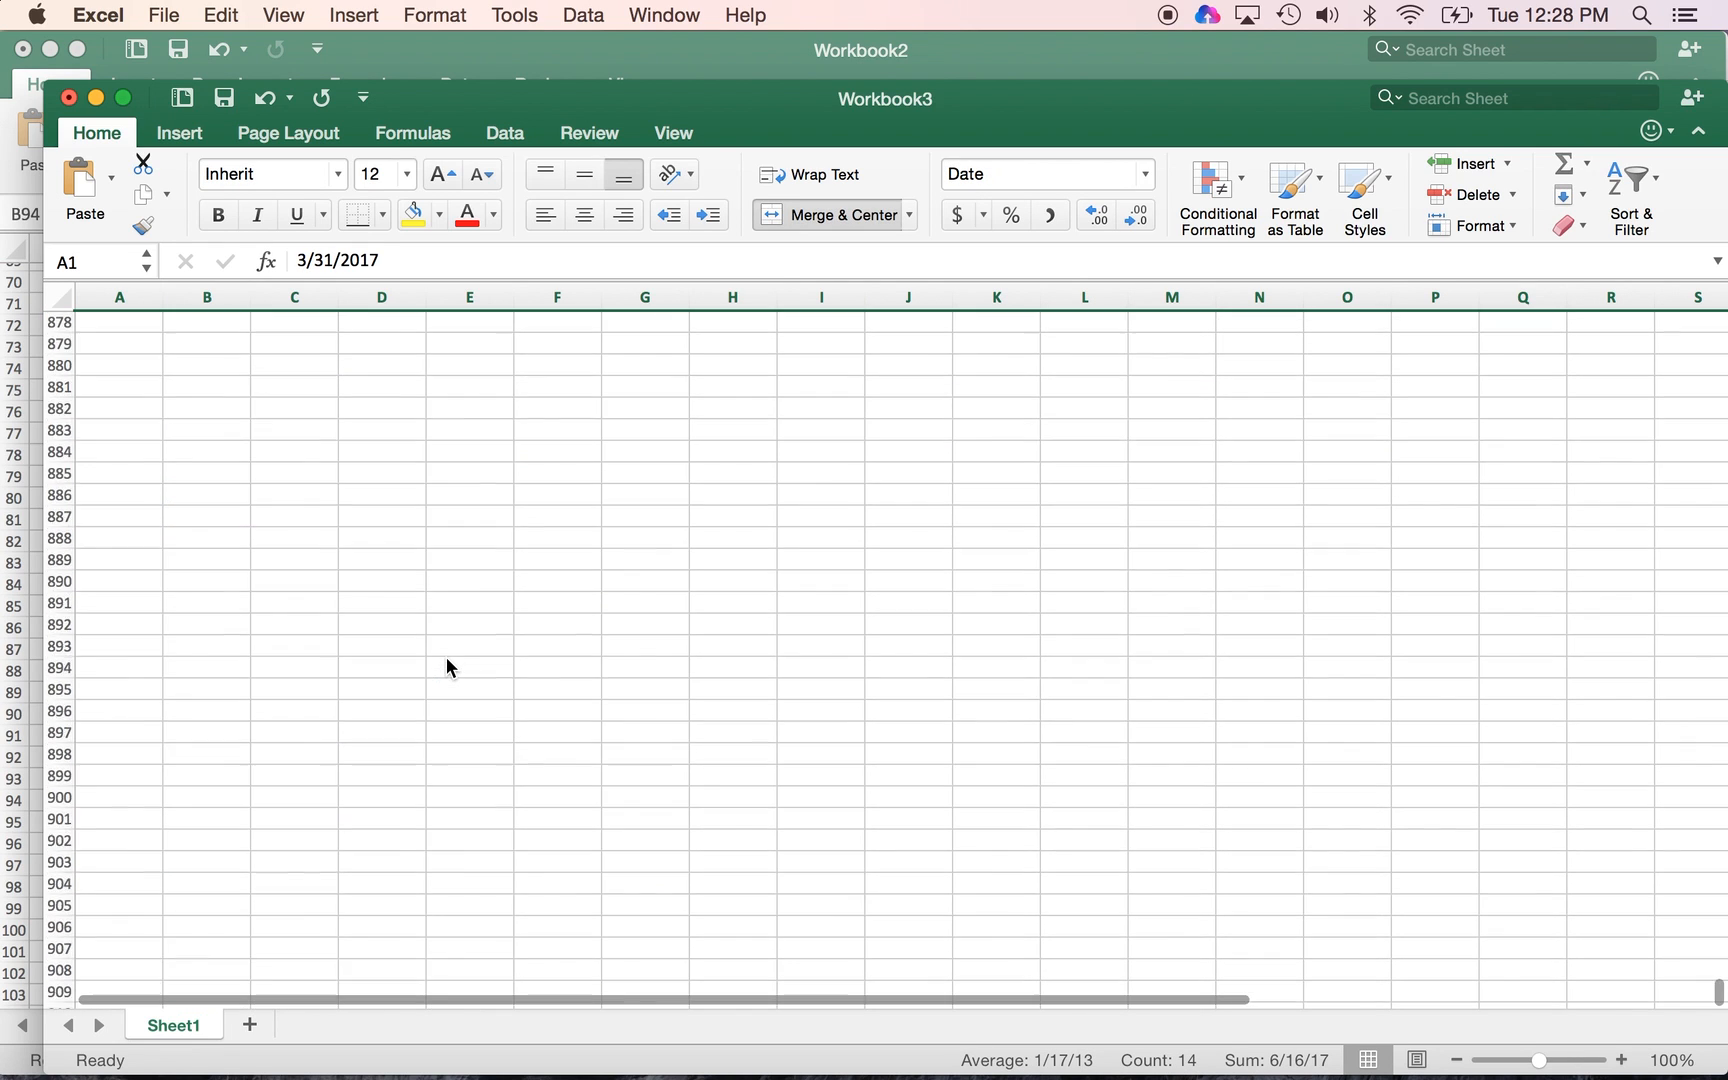
scroll(447, 660, up, 20)
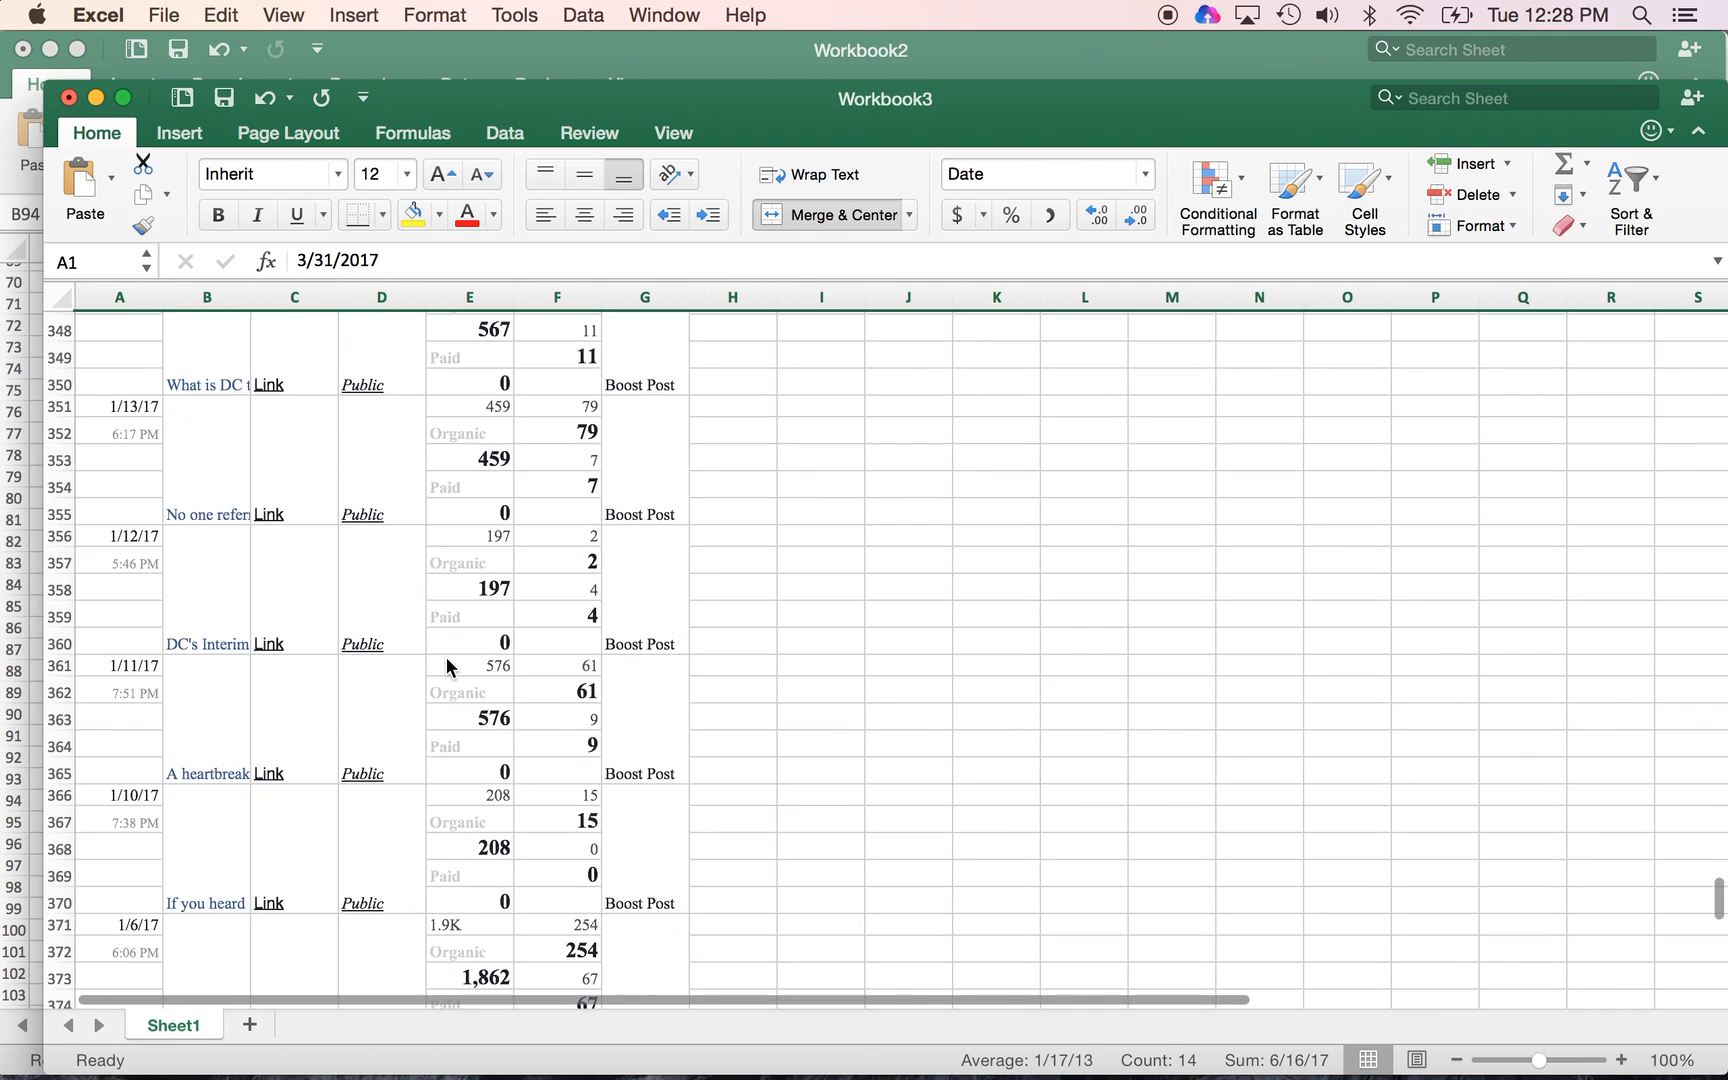
scroll(447, 665, down, 10)
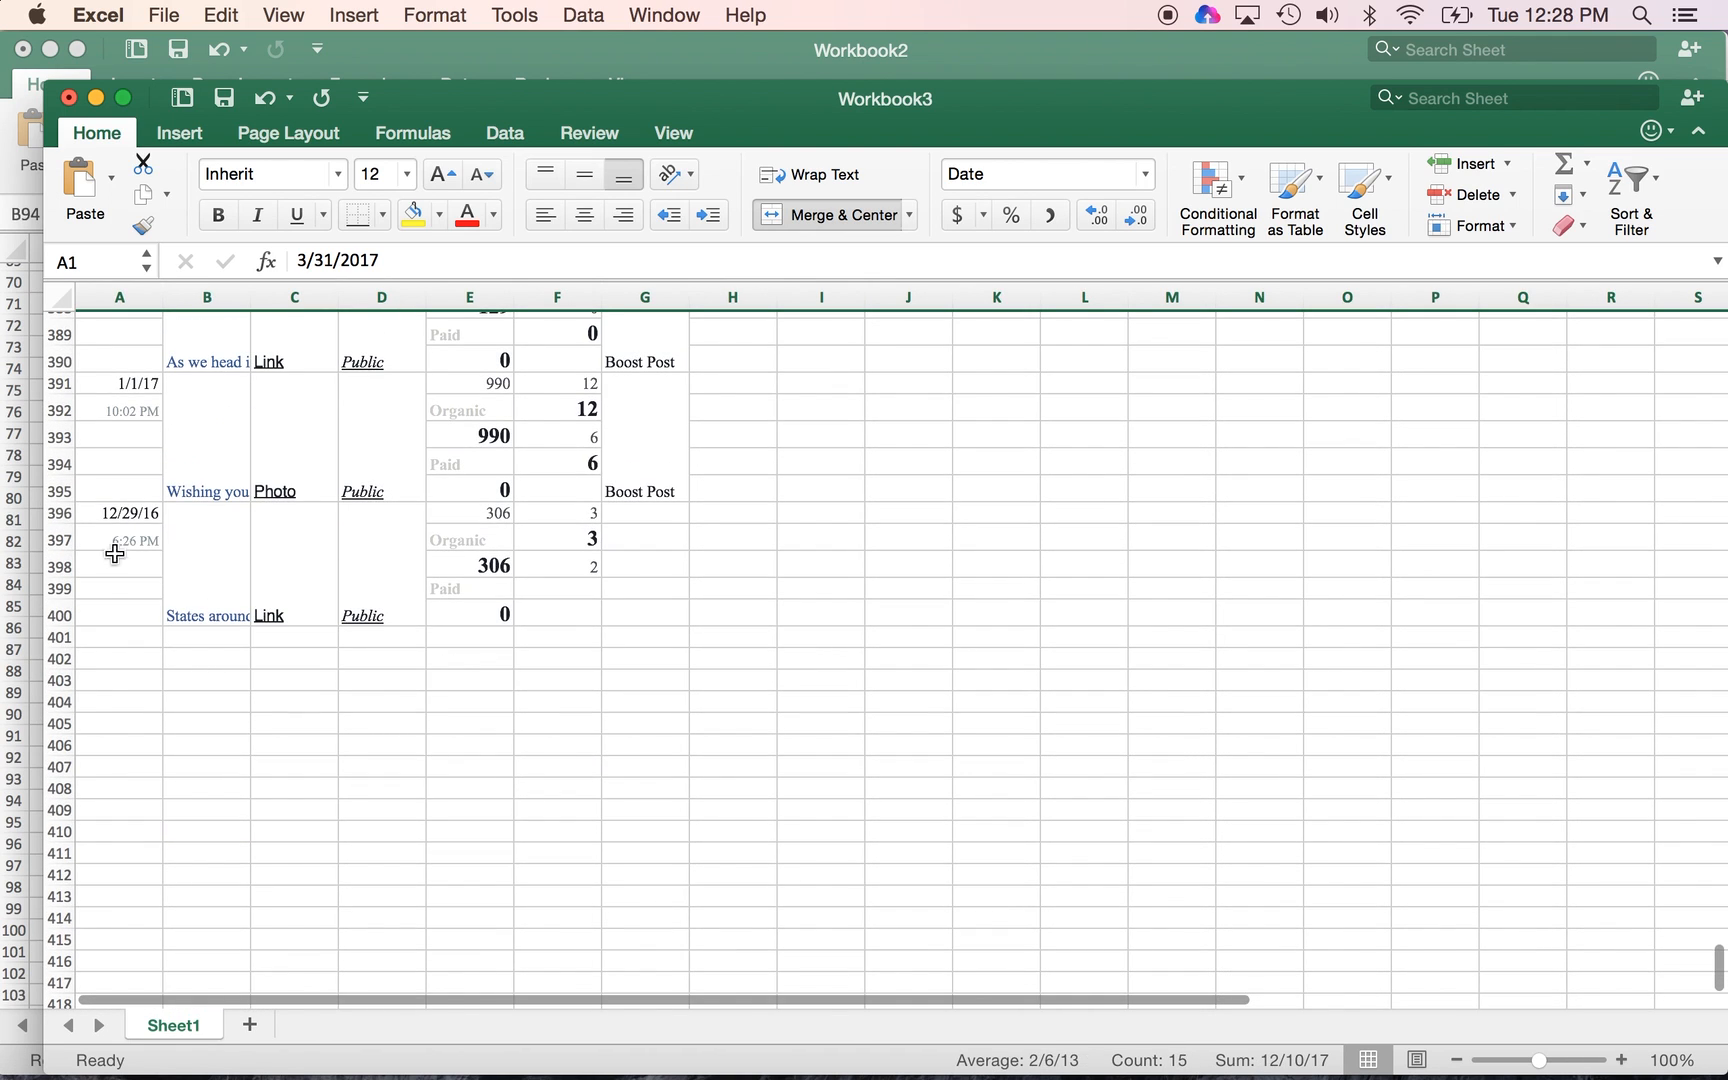
drag(57, 515, 57, 612)
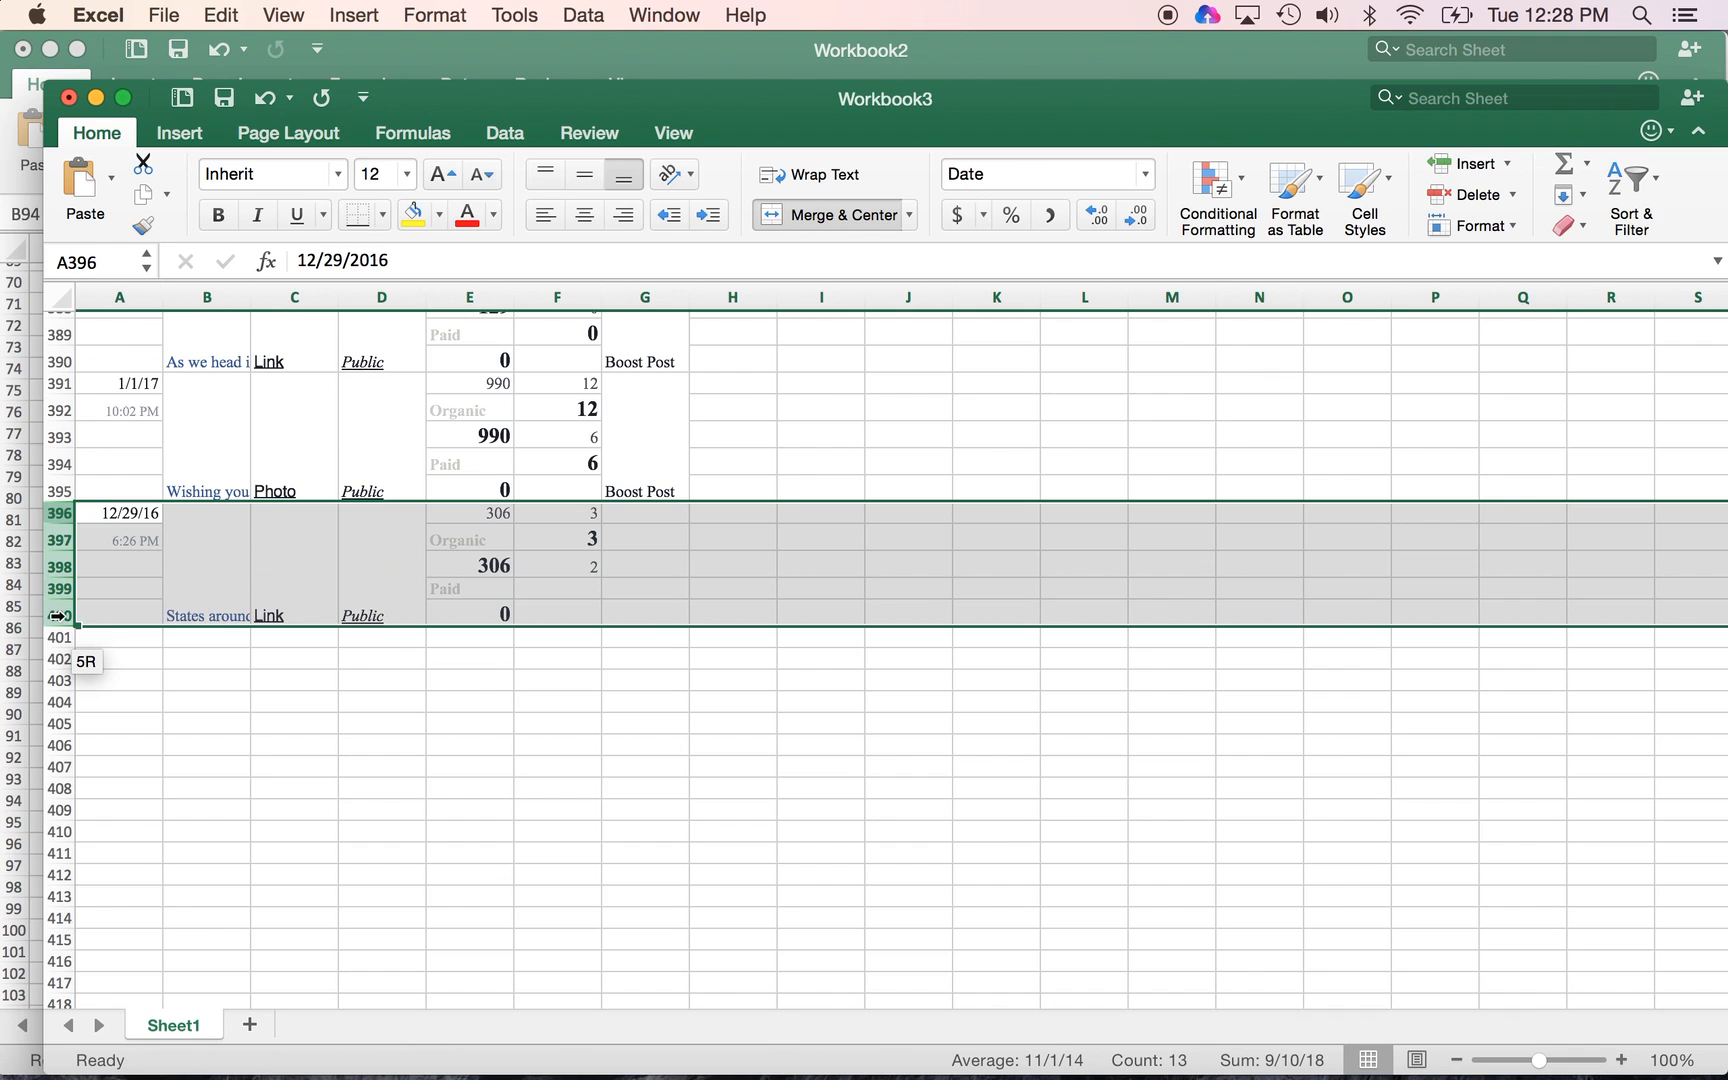
right_click(92, 605)
click(161, 756)
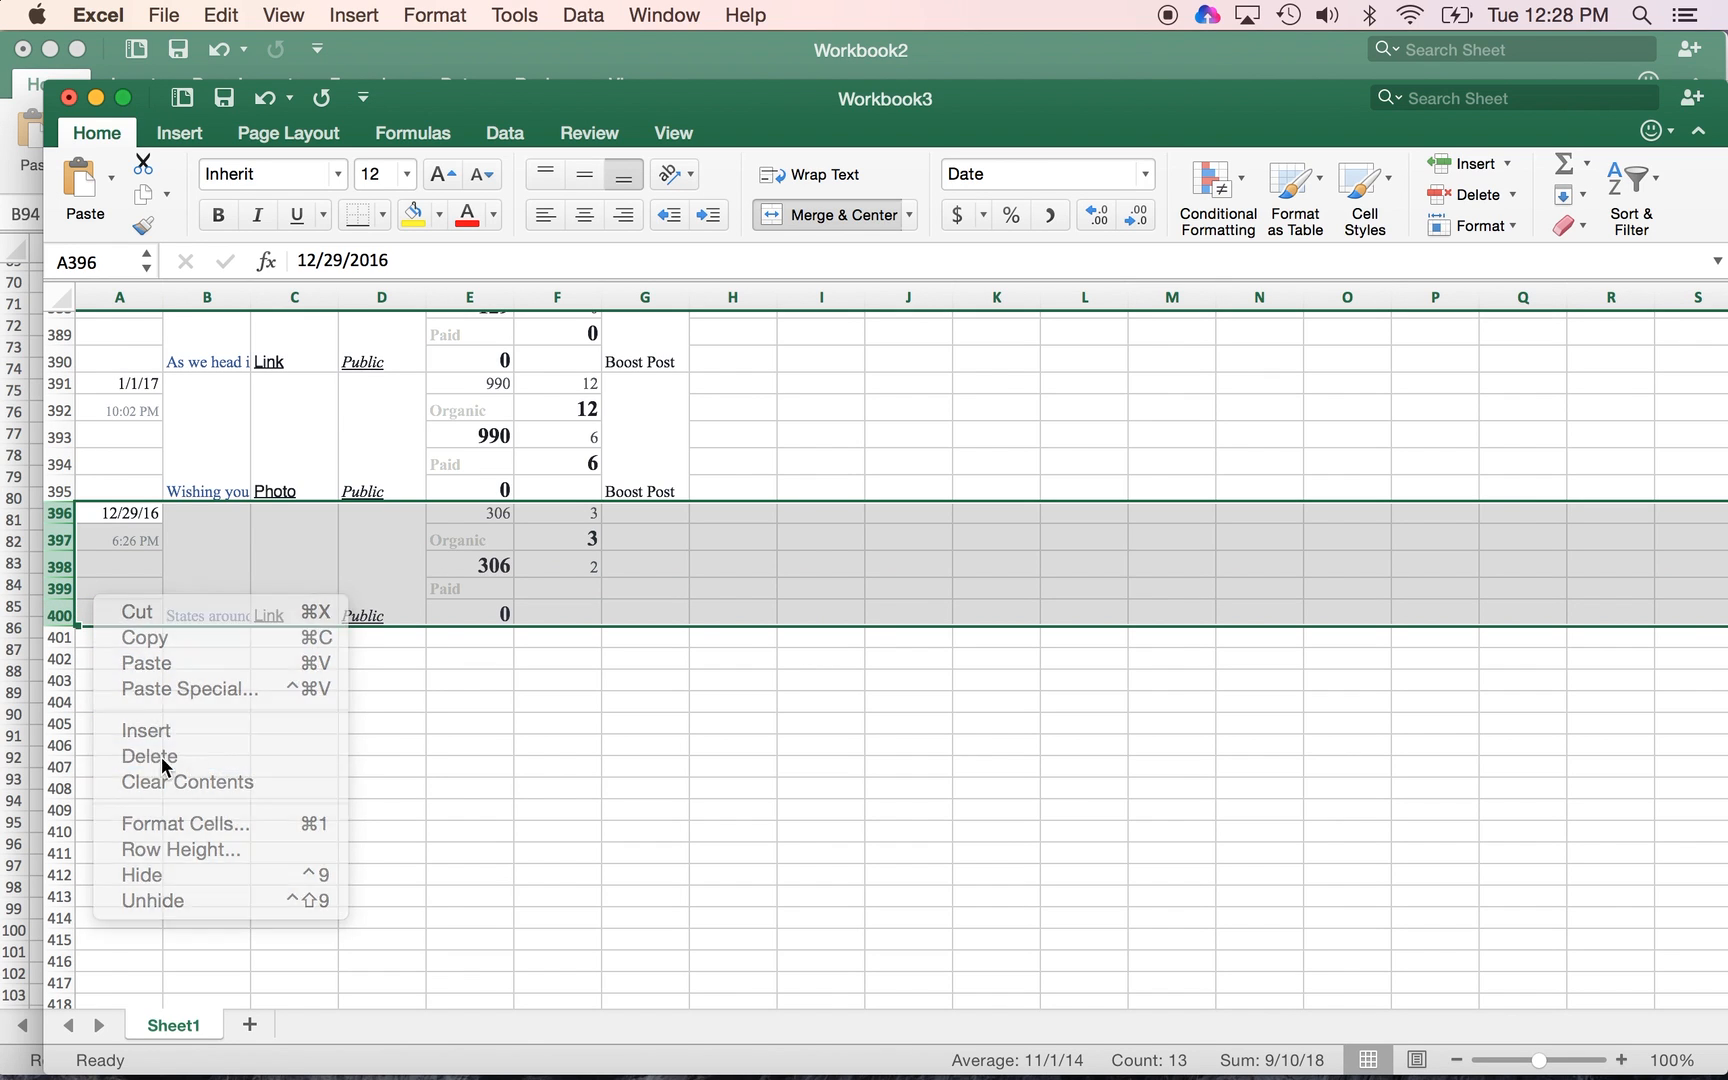
Compare the engagement values in cells F1 and F2 with the 03/31/2017 3:55 pm post's engagement in the Facebook posts list in Chrome
scroll(585, 788, up, 20)
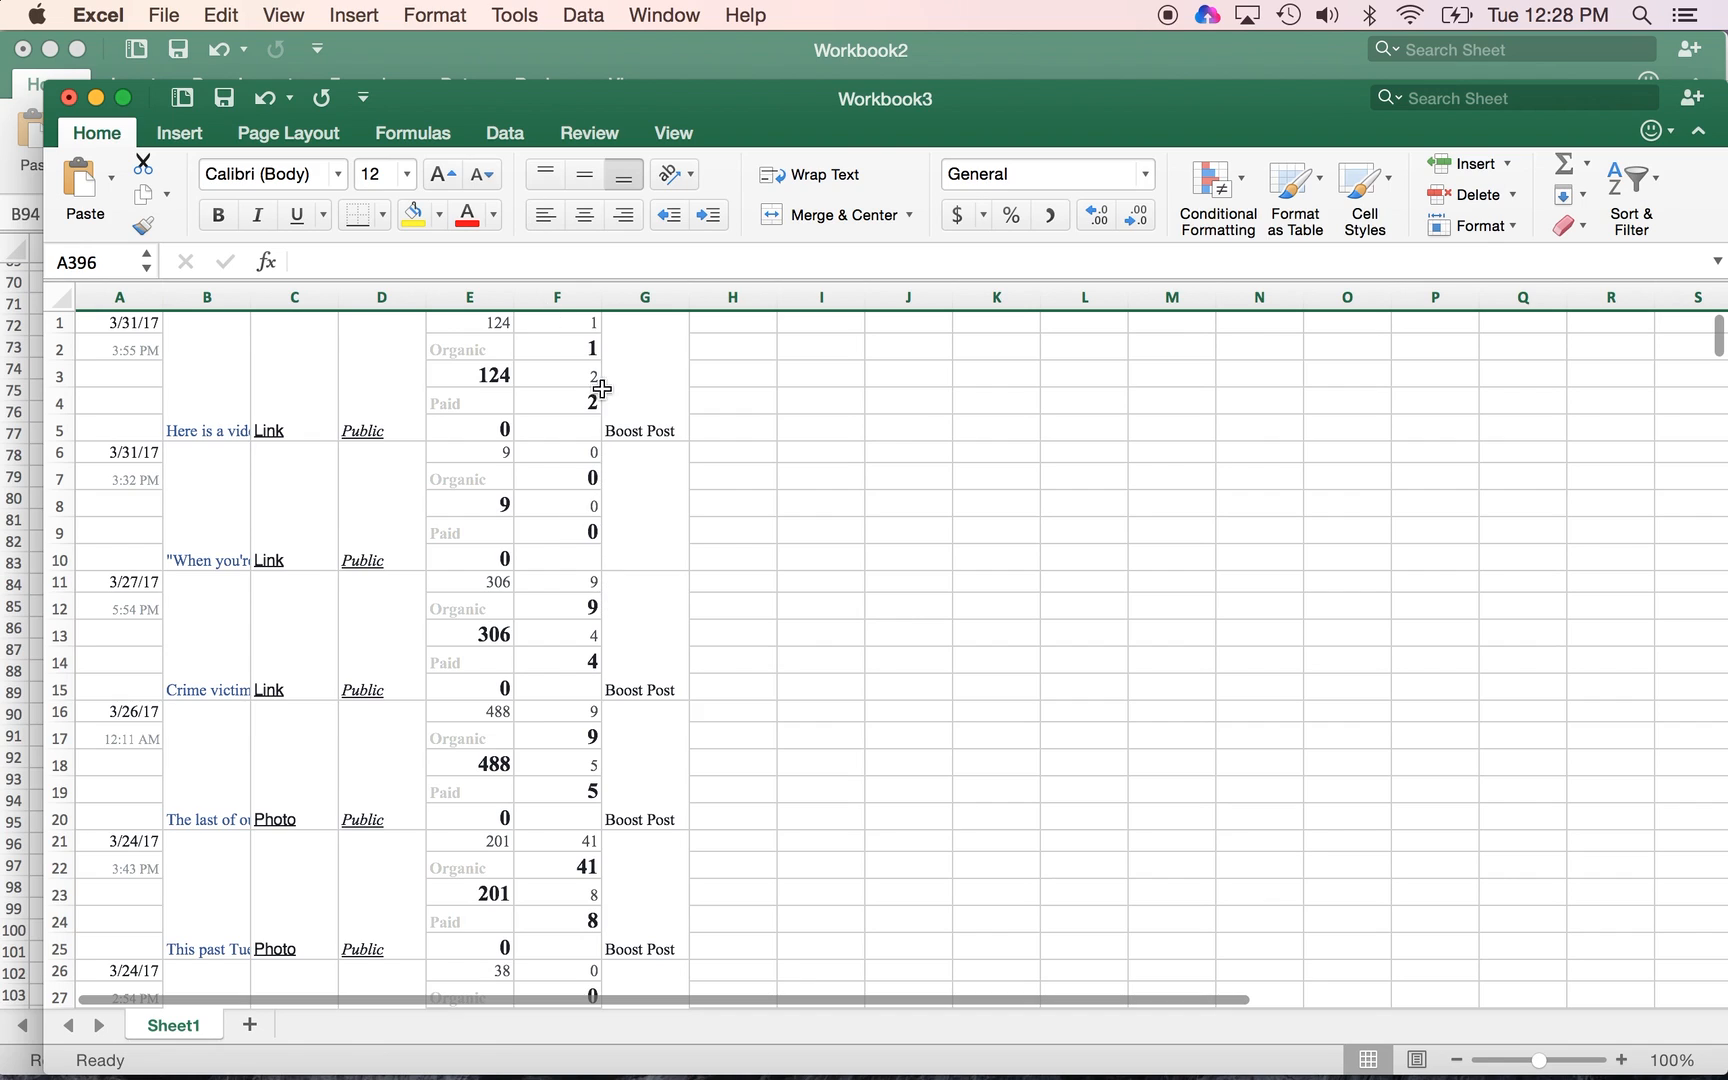
click(585, 318)
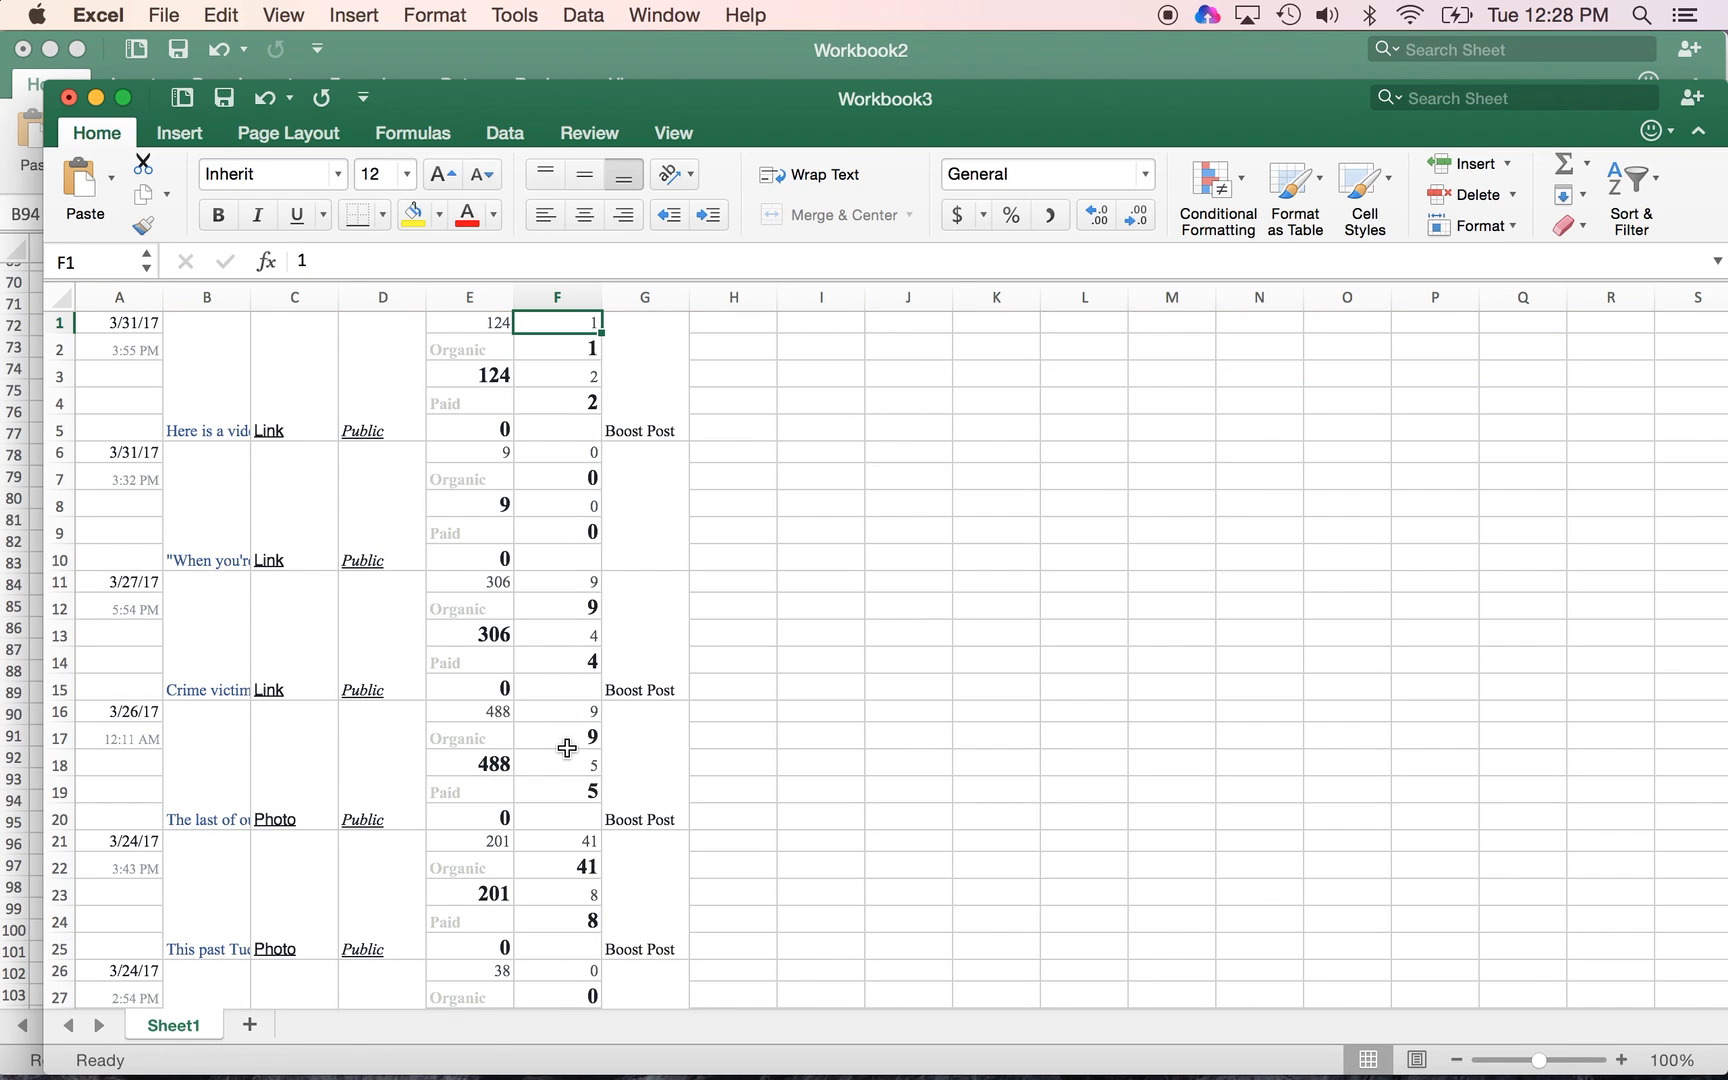
click(582, 349)
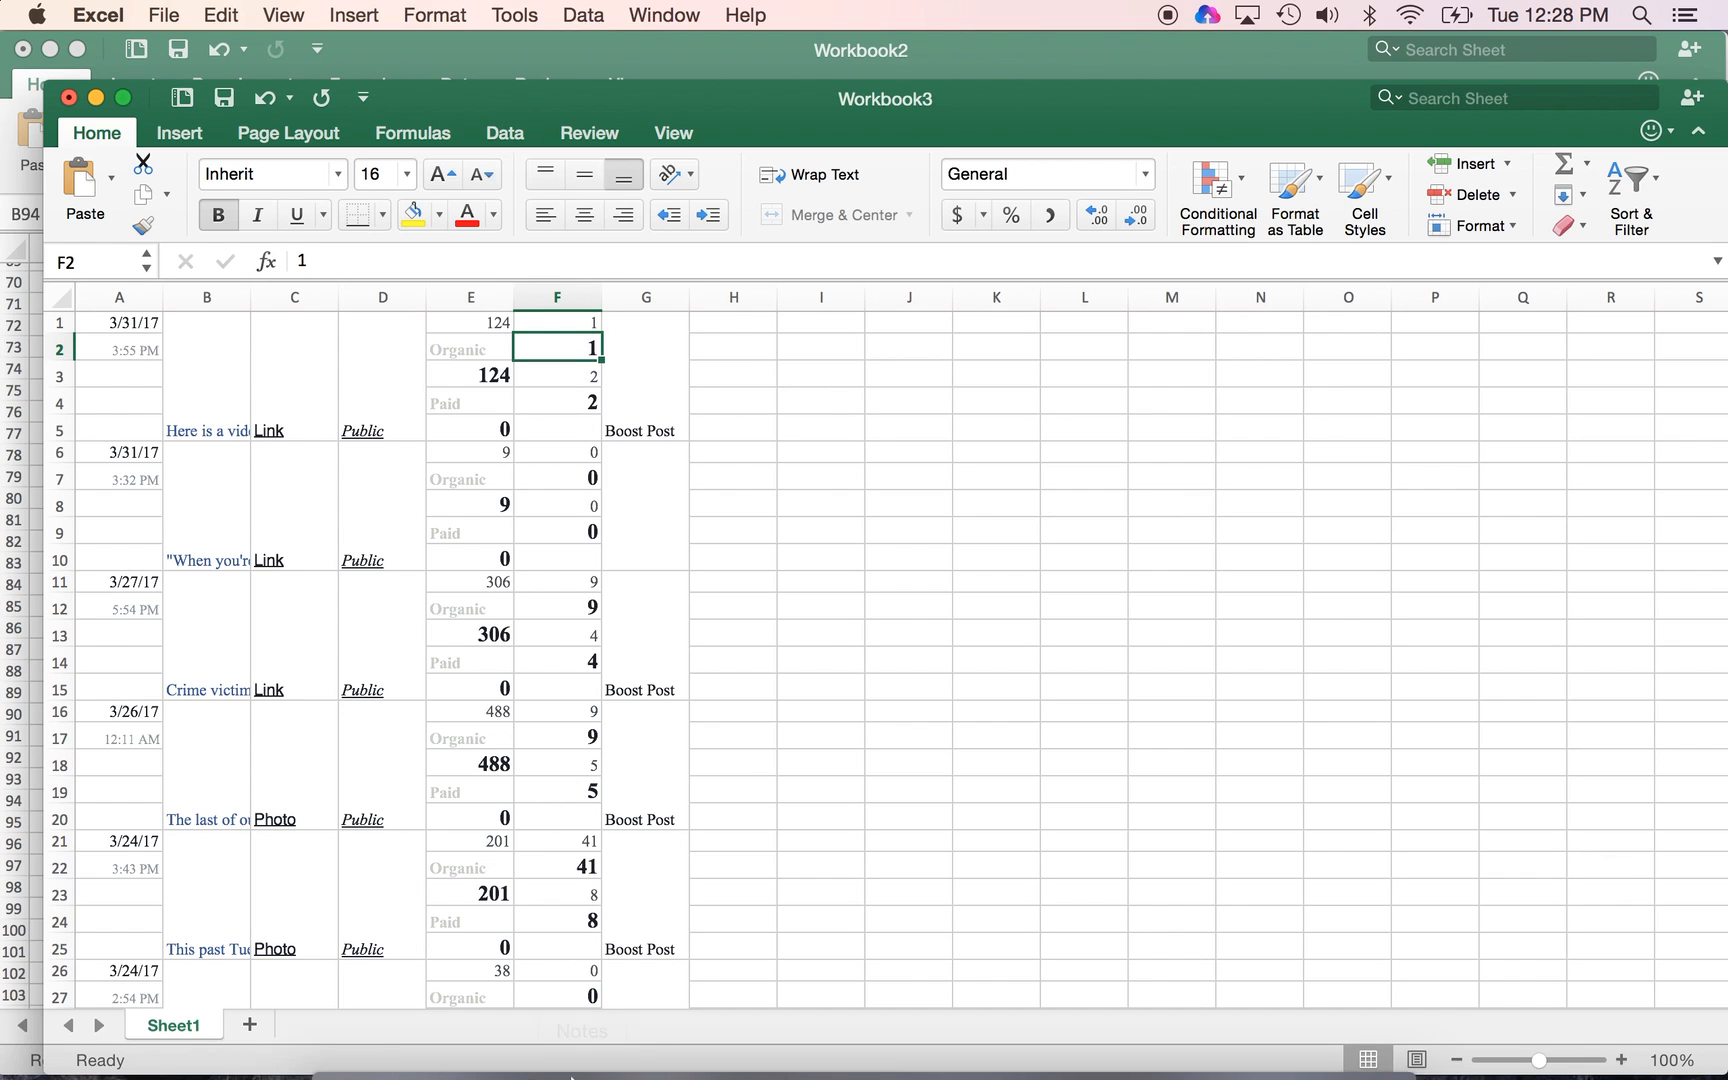
mouse_move(505, 1045)
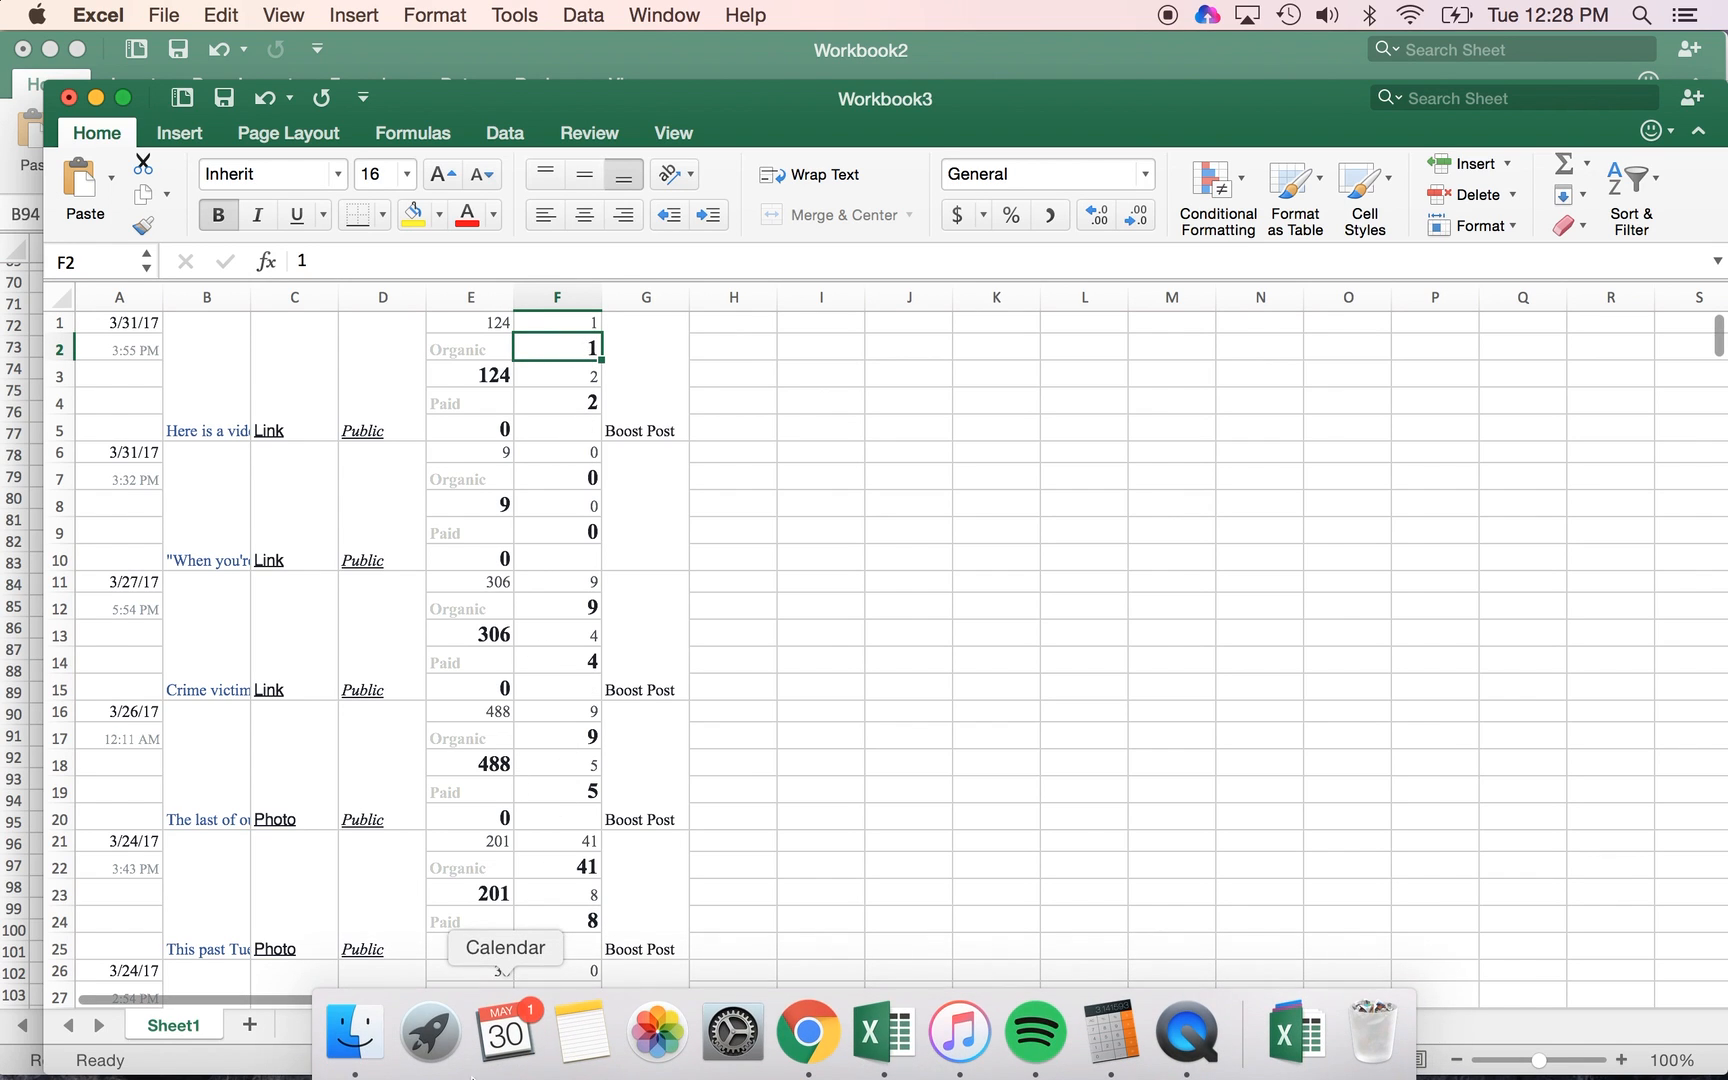
click(805, 1040)
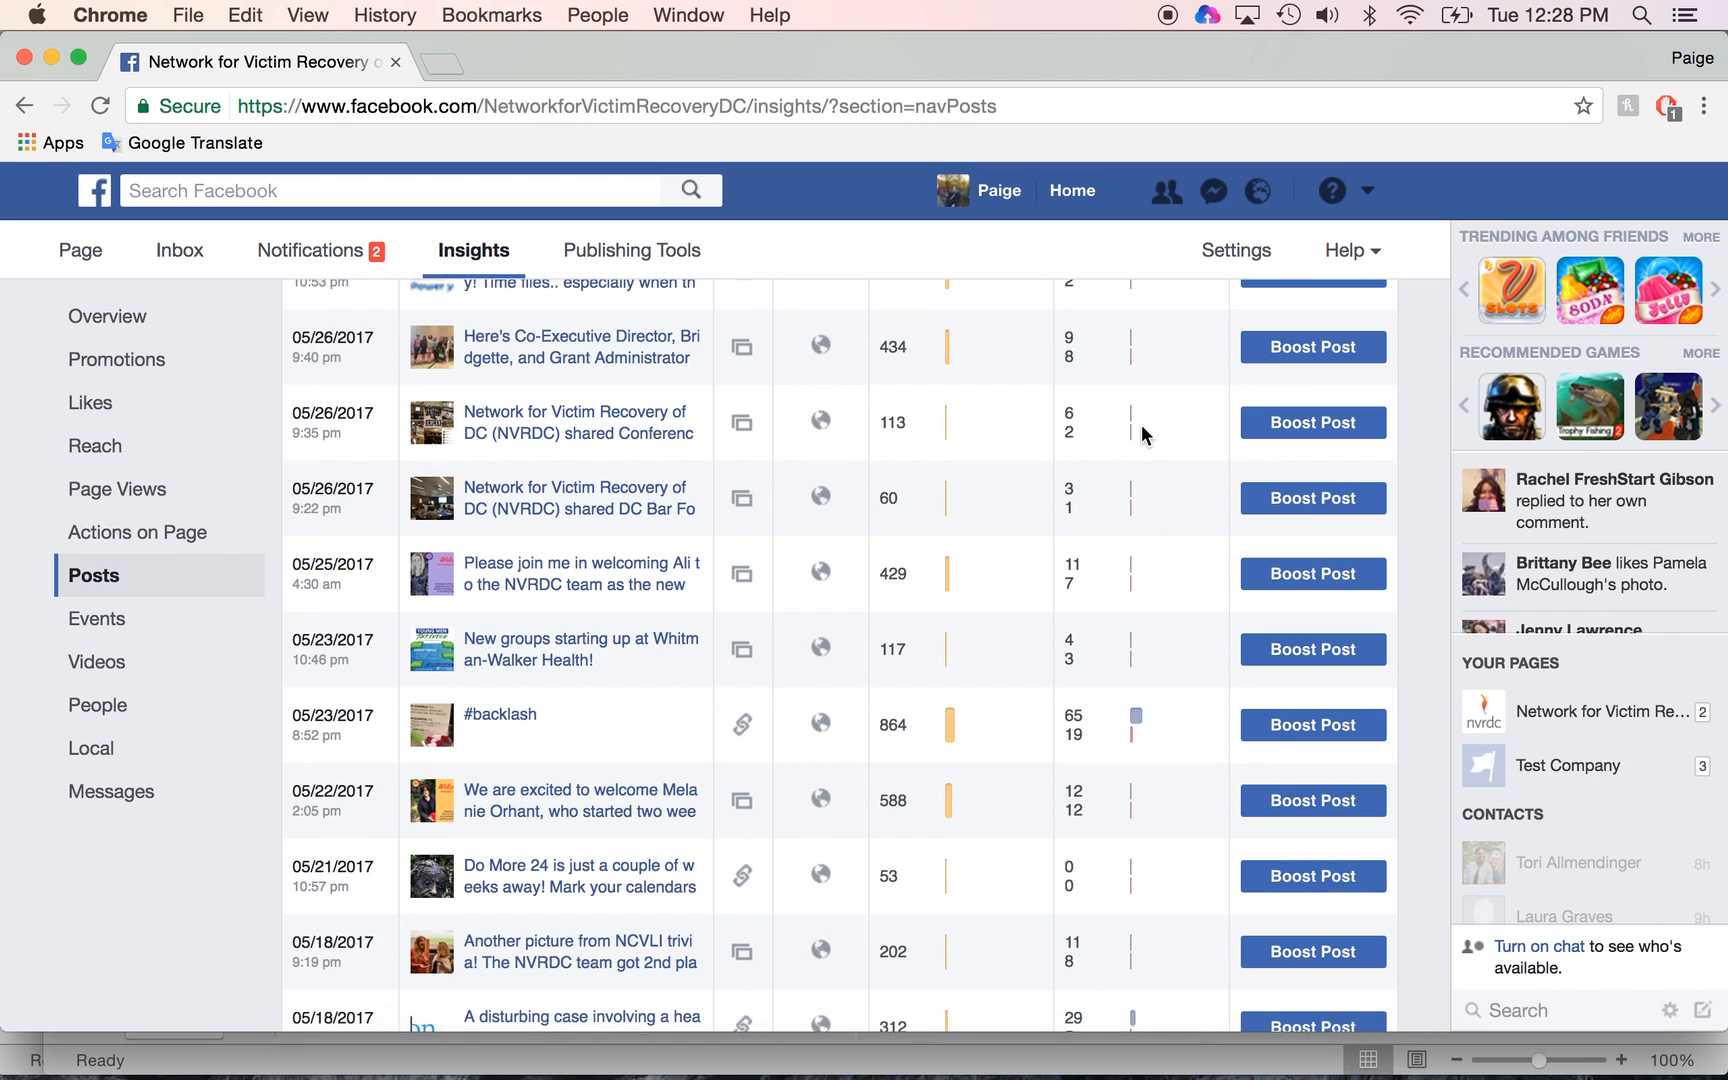
scroll(1141, 424, up, 10)
scroll(1141, 432, down, 12)
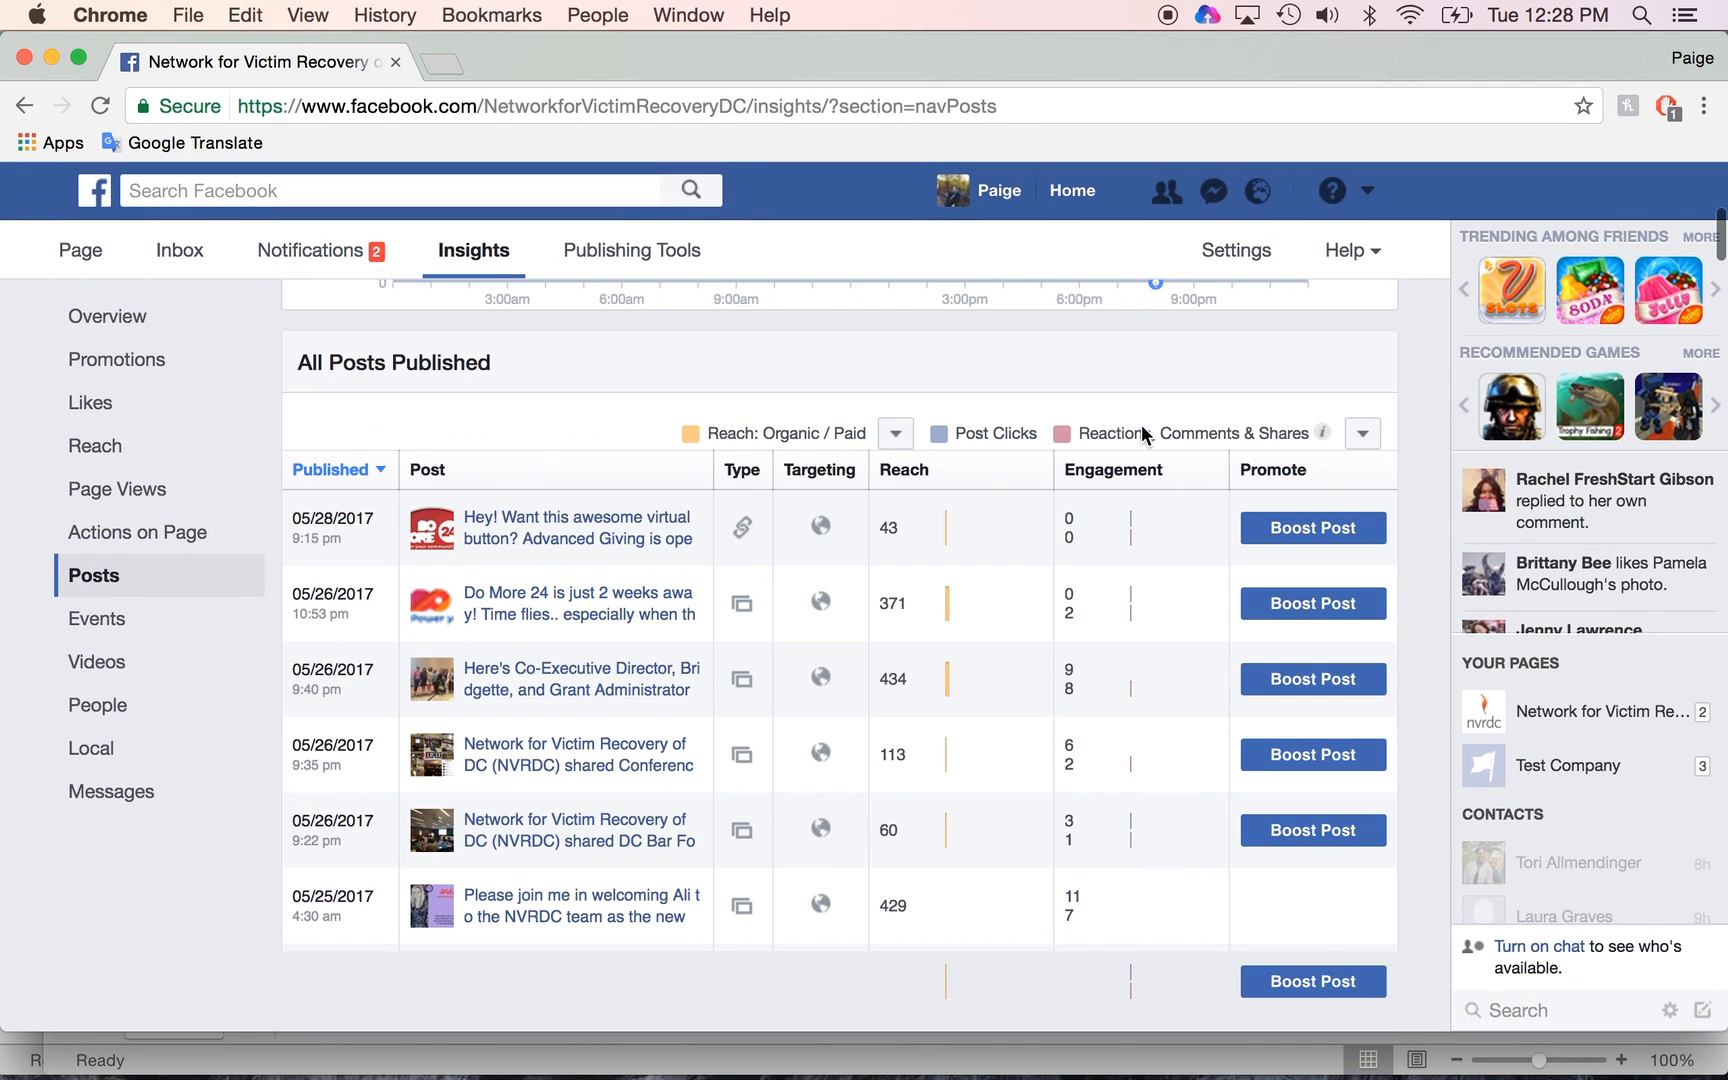
scroll(1129, 640, down, 15)
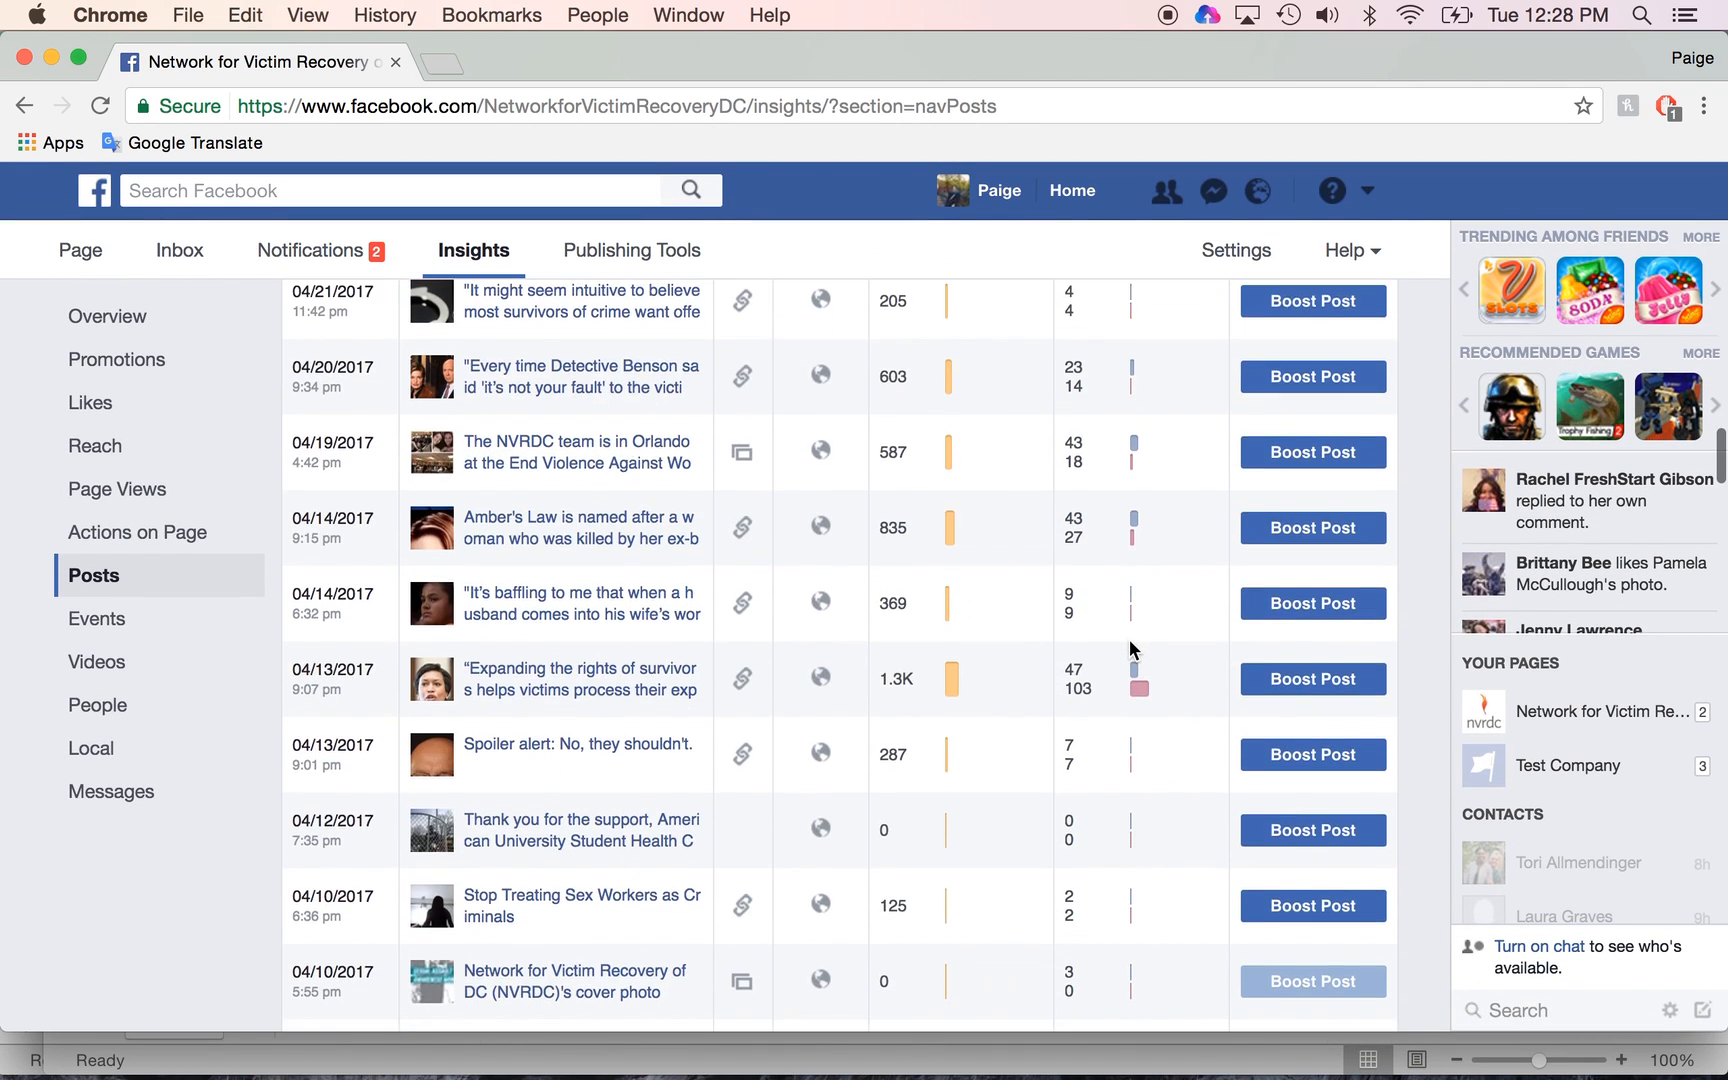
scroll(1131, 648, down, 5)
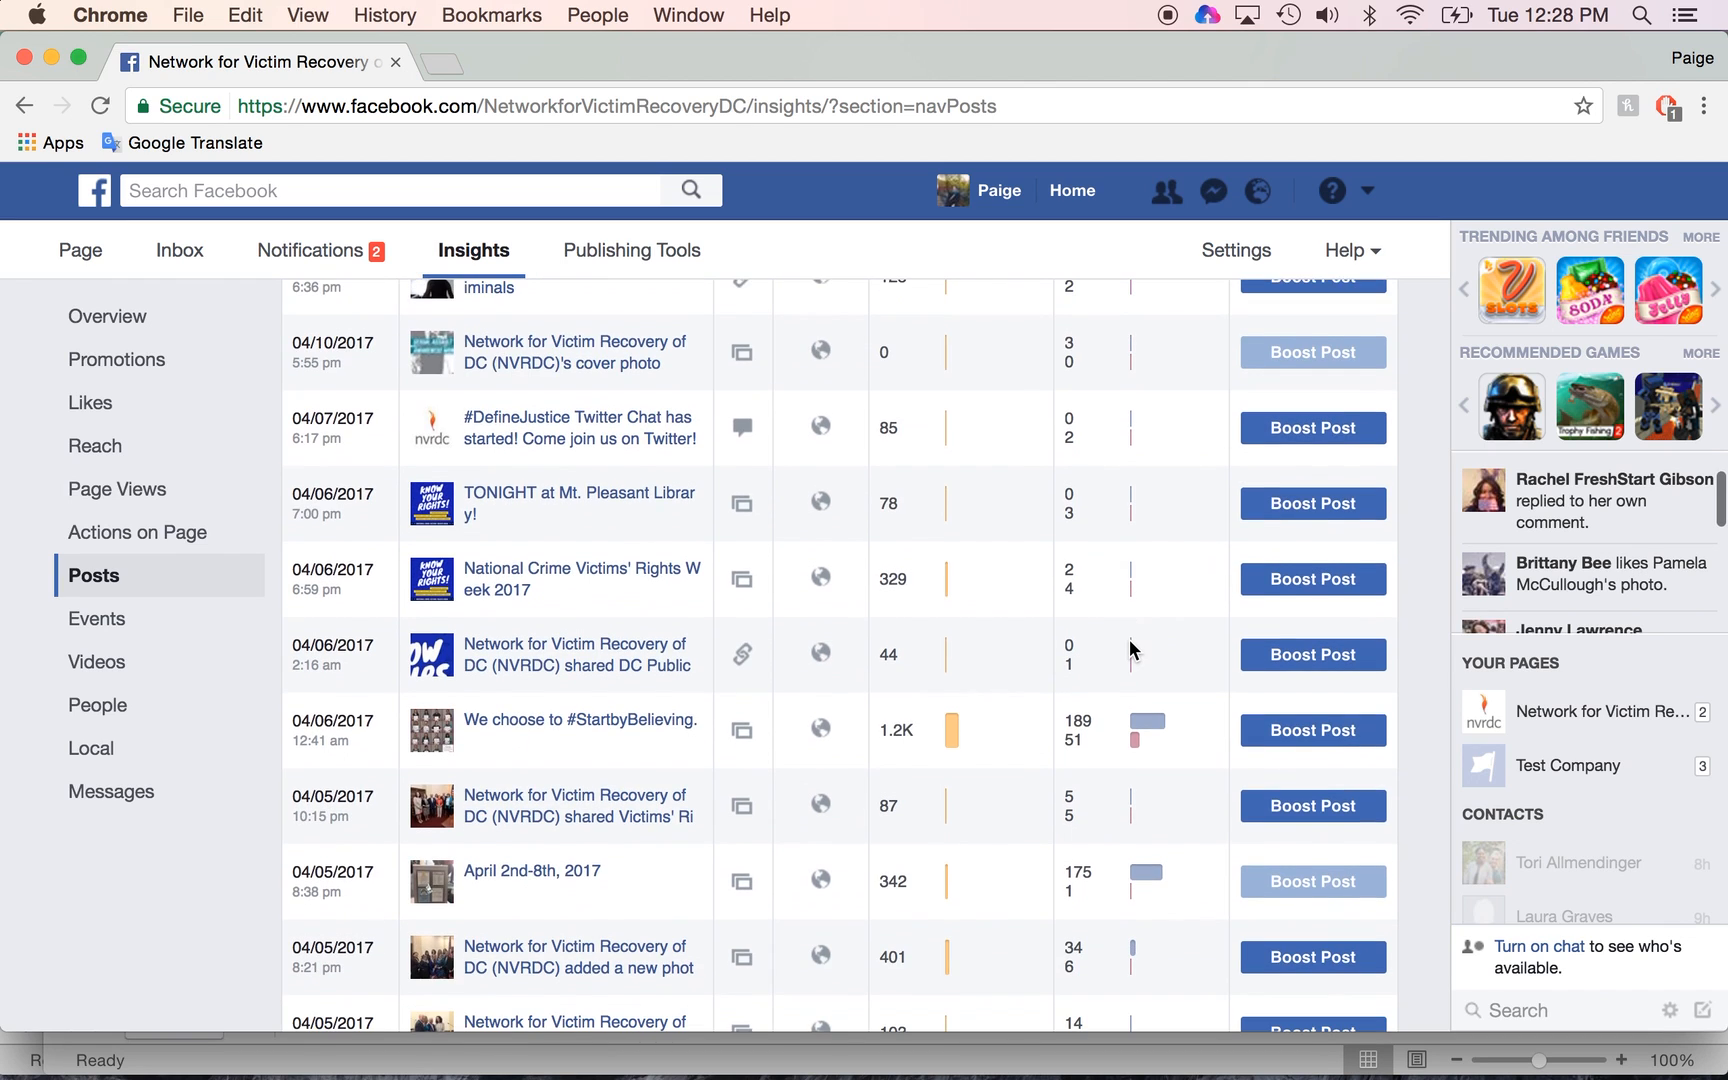
scroll(1130, 645, down, 8)
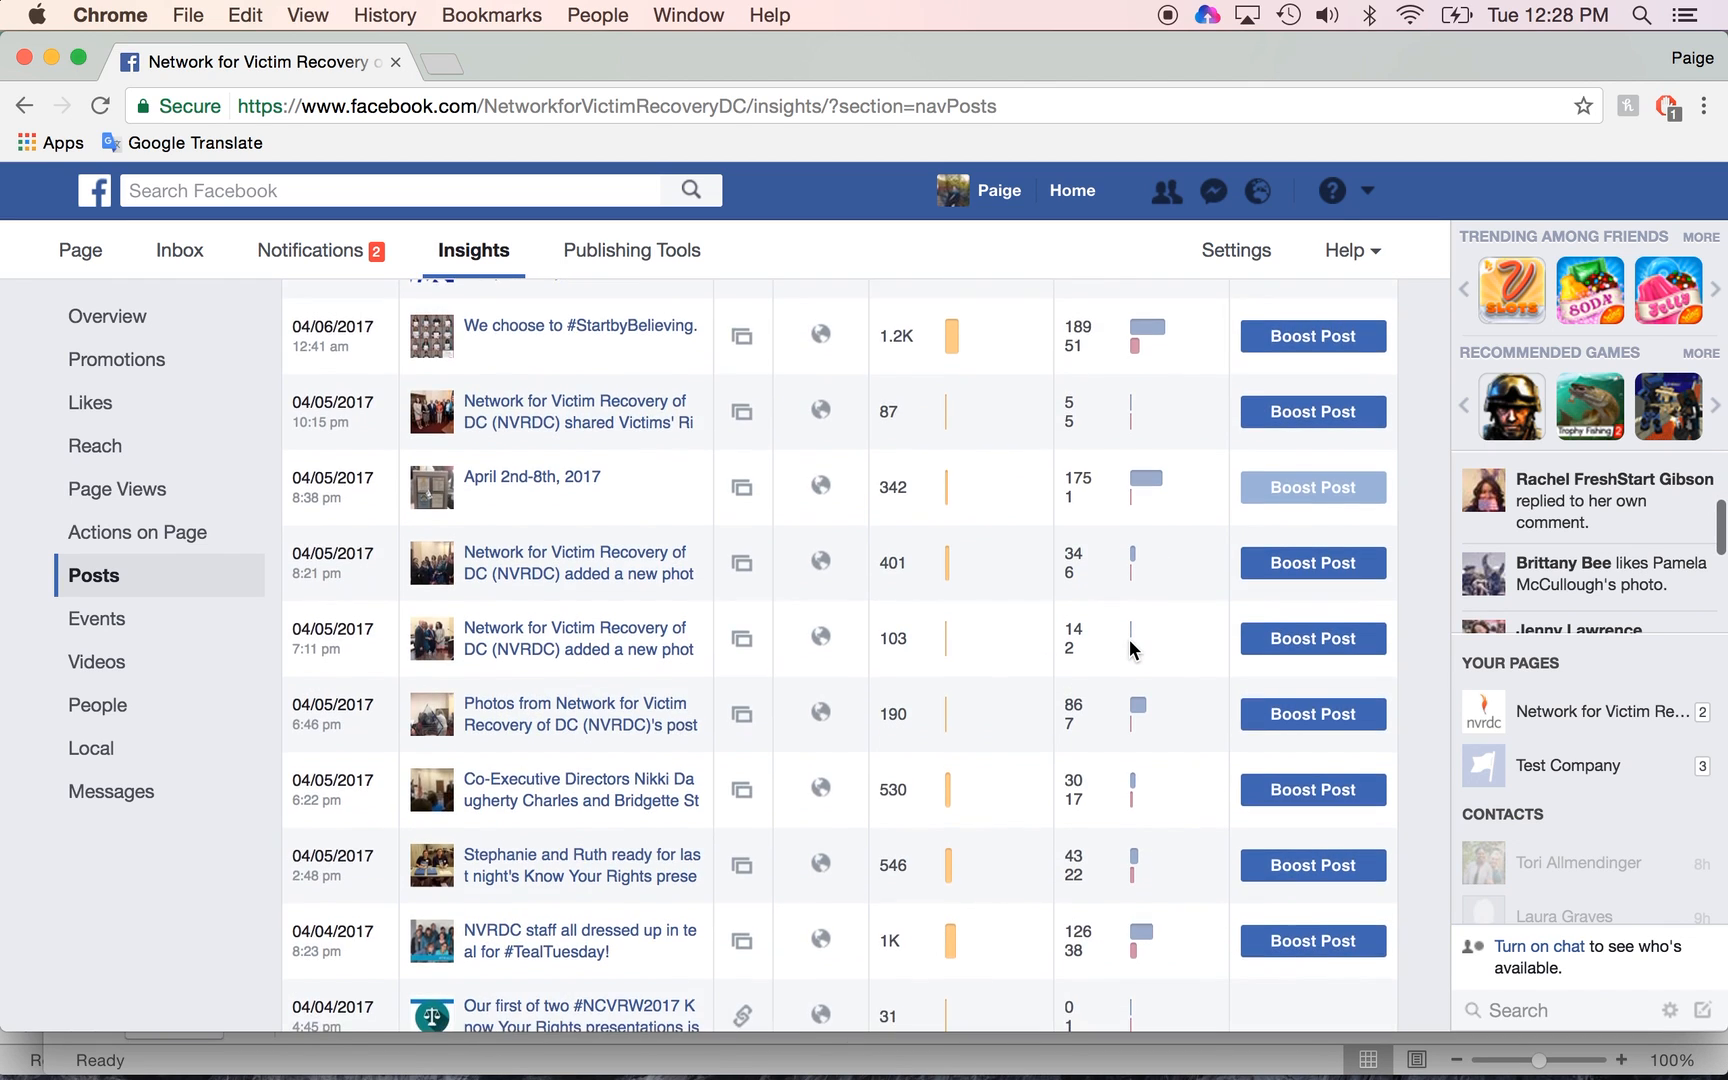
scroll(1129, 640, down, 3)
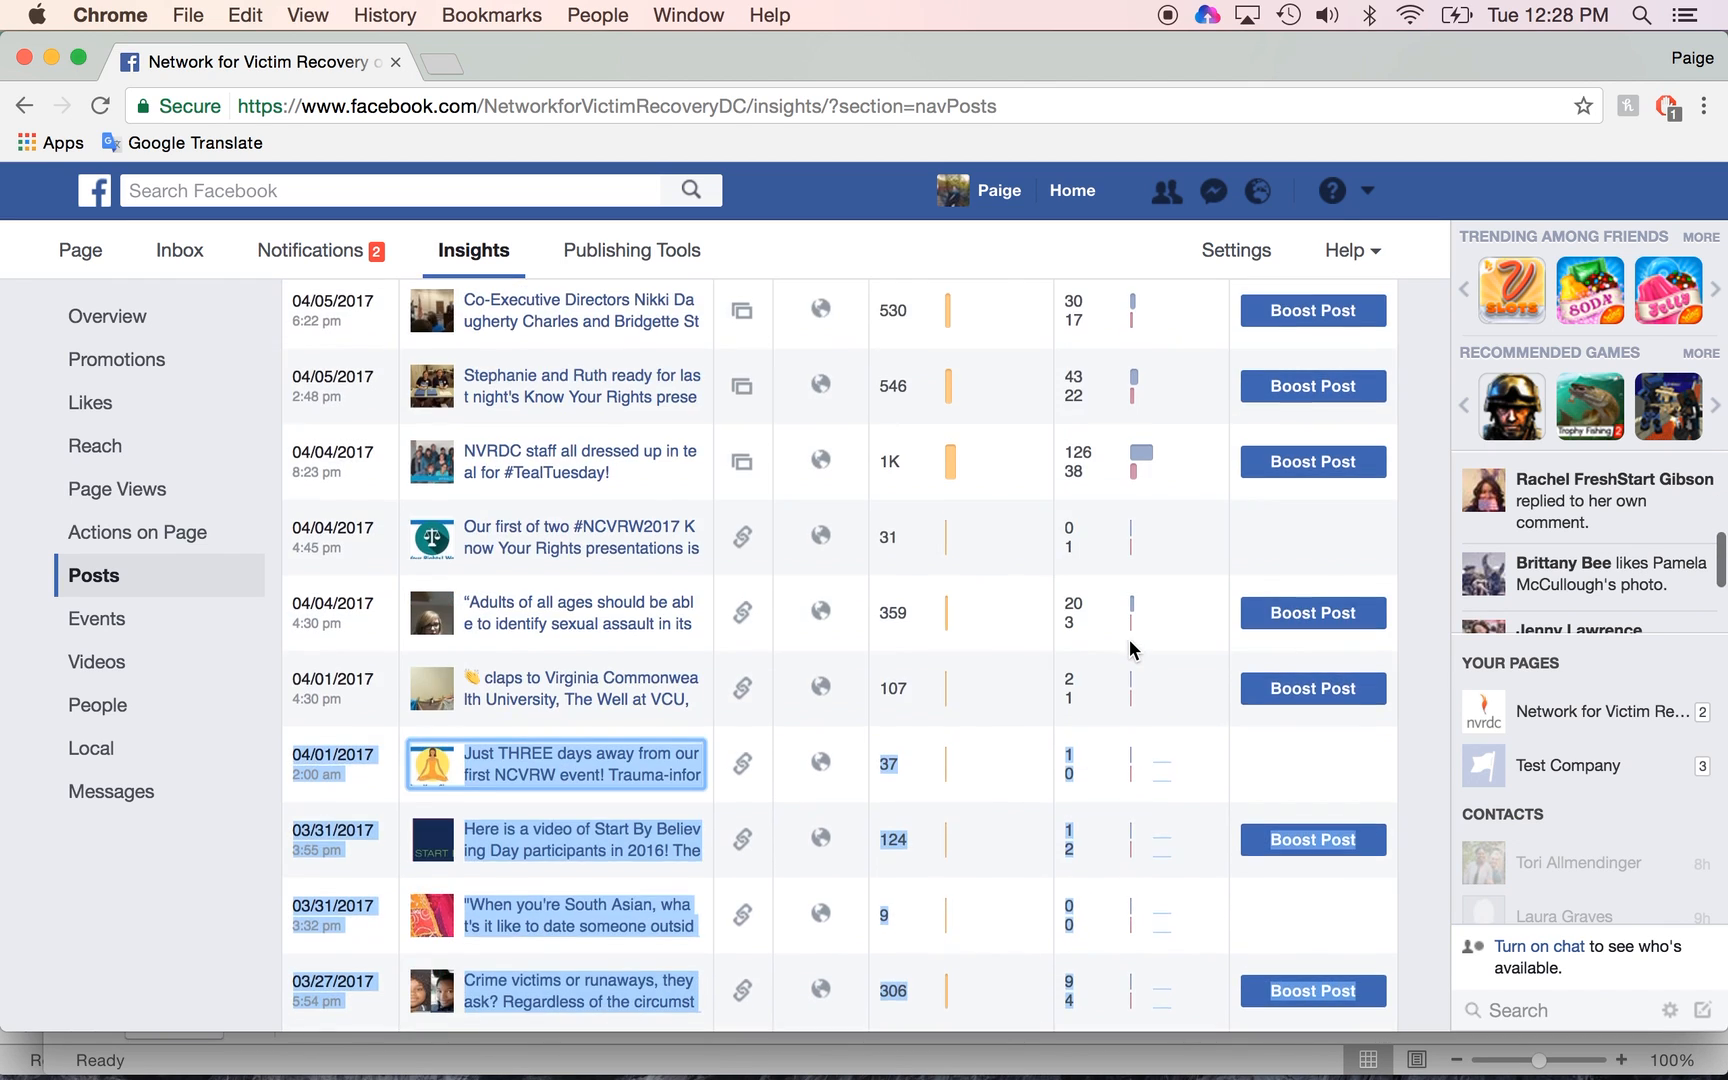
click(1084, 846)
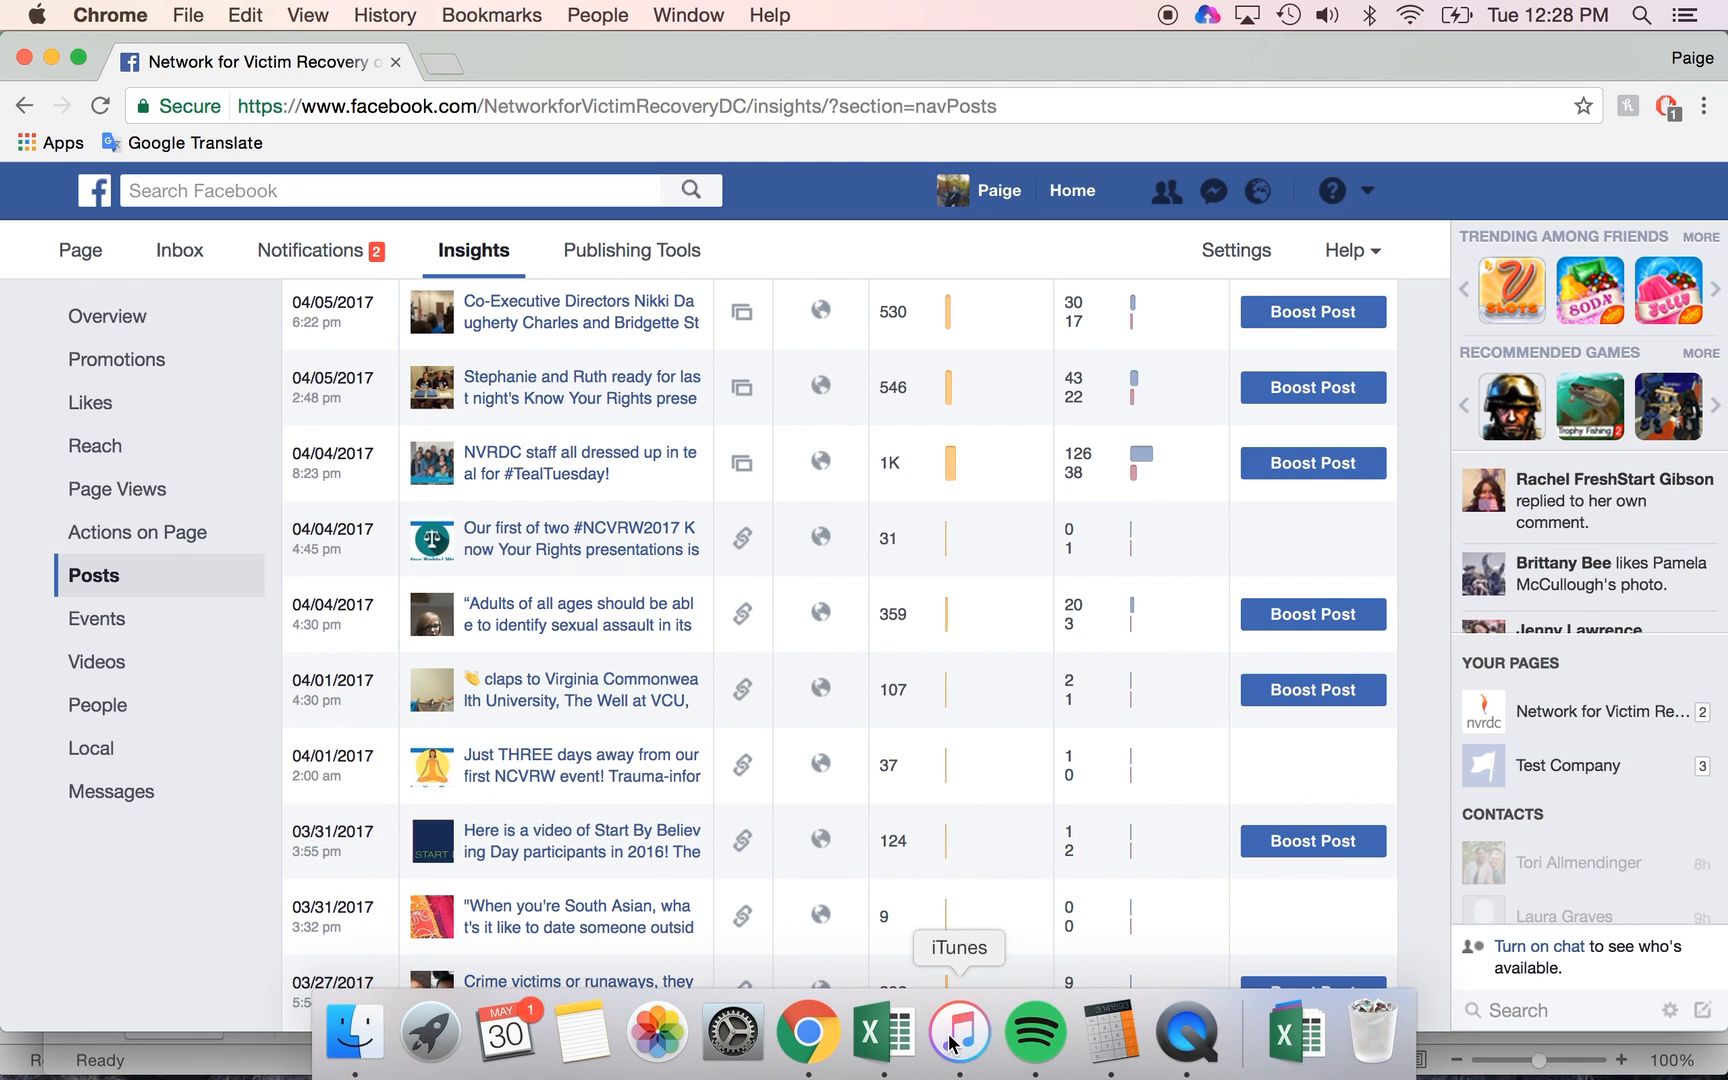
Switch back to Excel and total the engagement in cell F397 below the data with =SUM(F1:F395)/2
click(879, 1034)
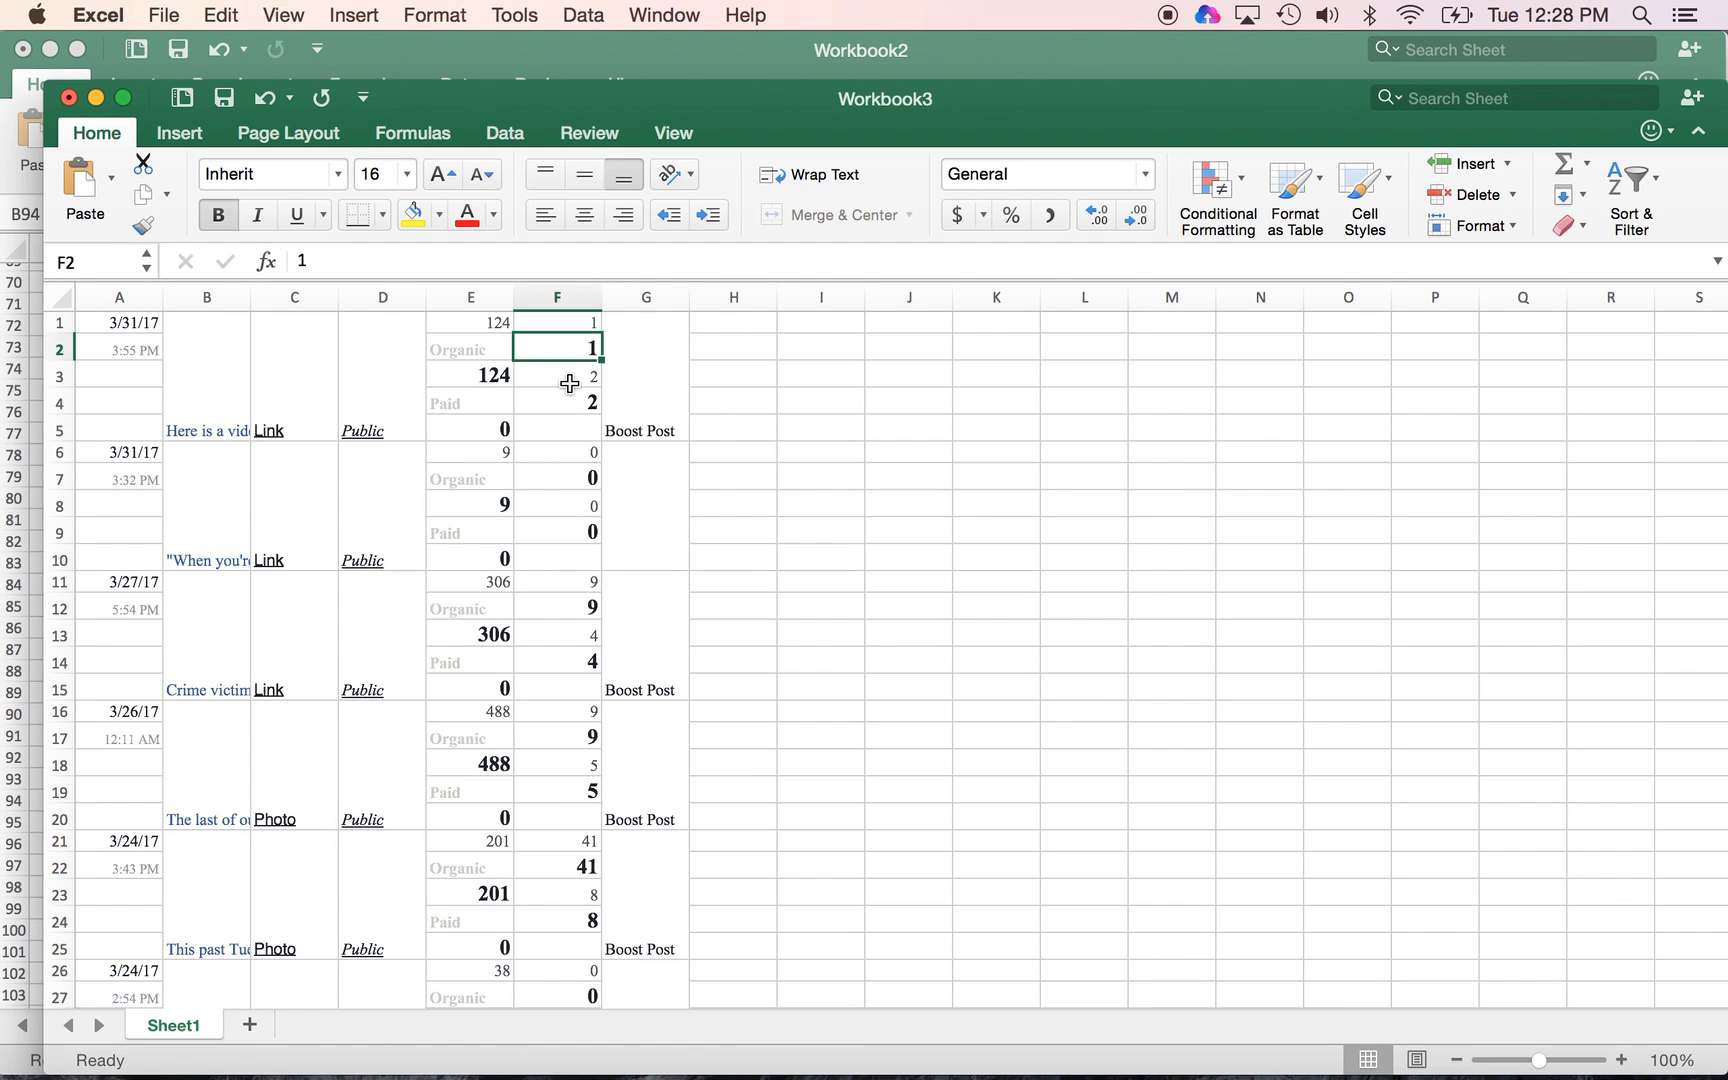
scroll(569, 384, down, 3)
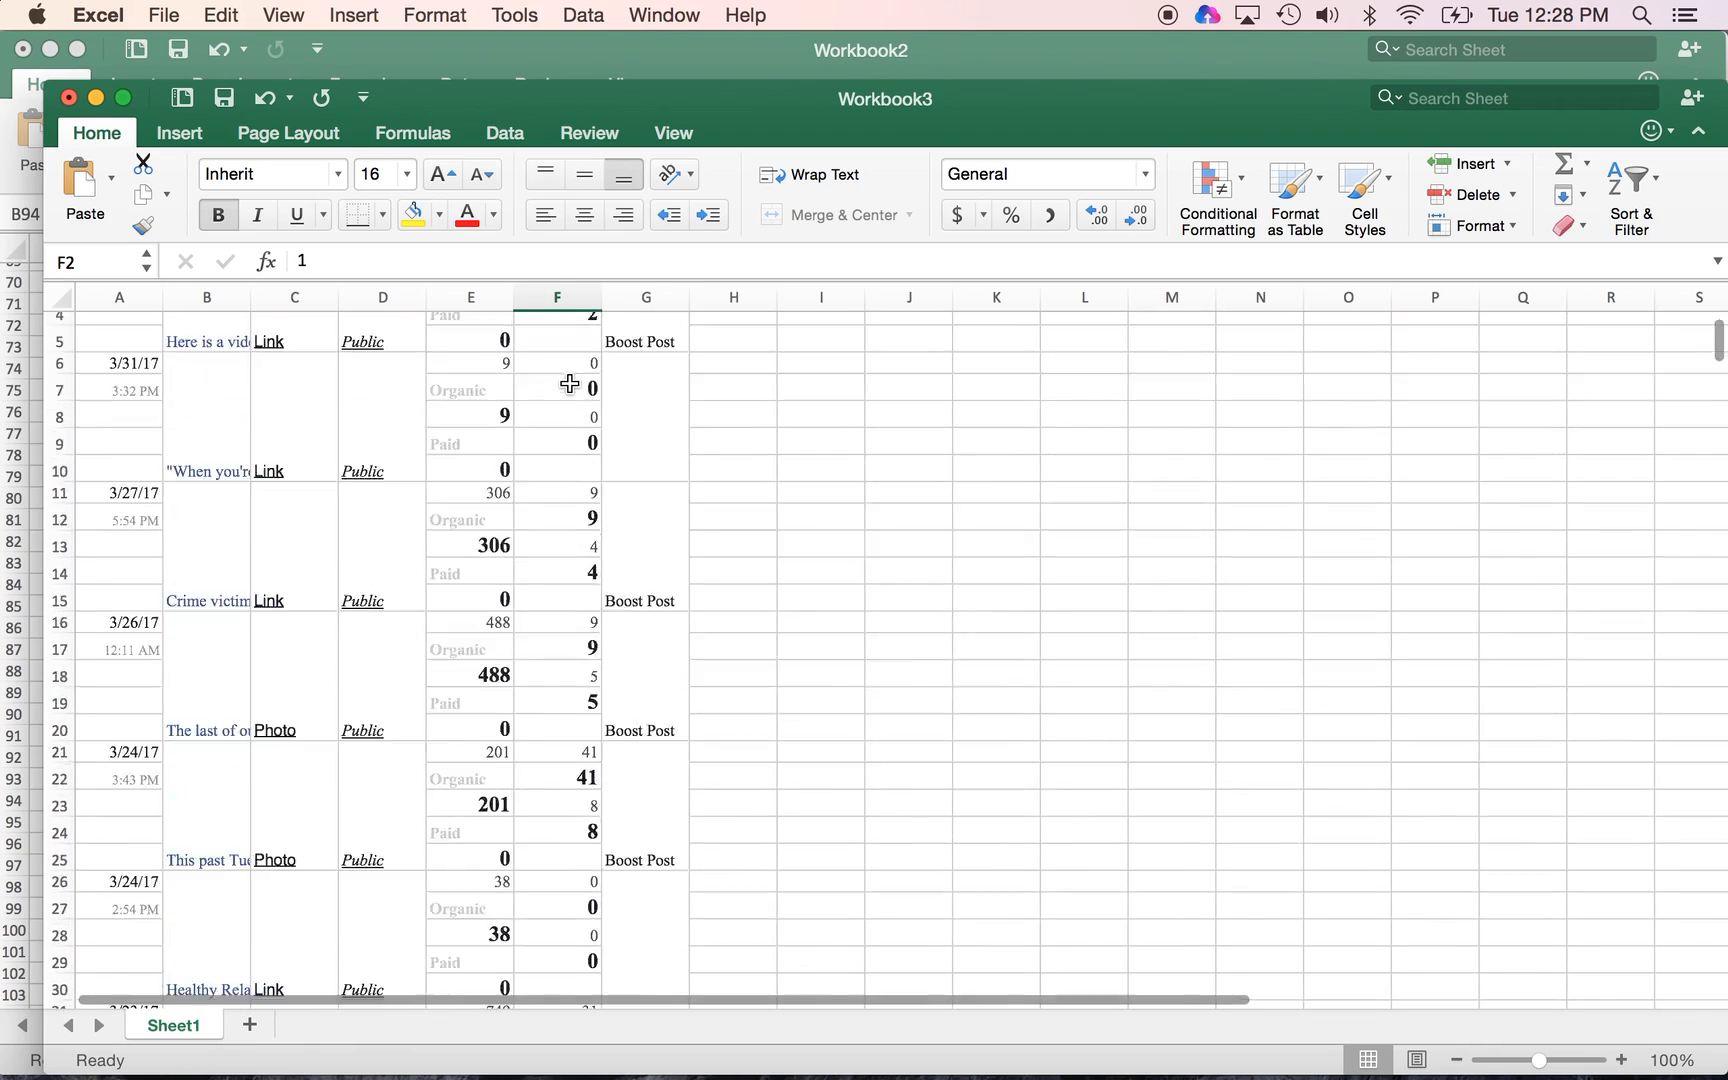
scroll(569, 384, down, 20)
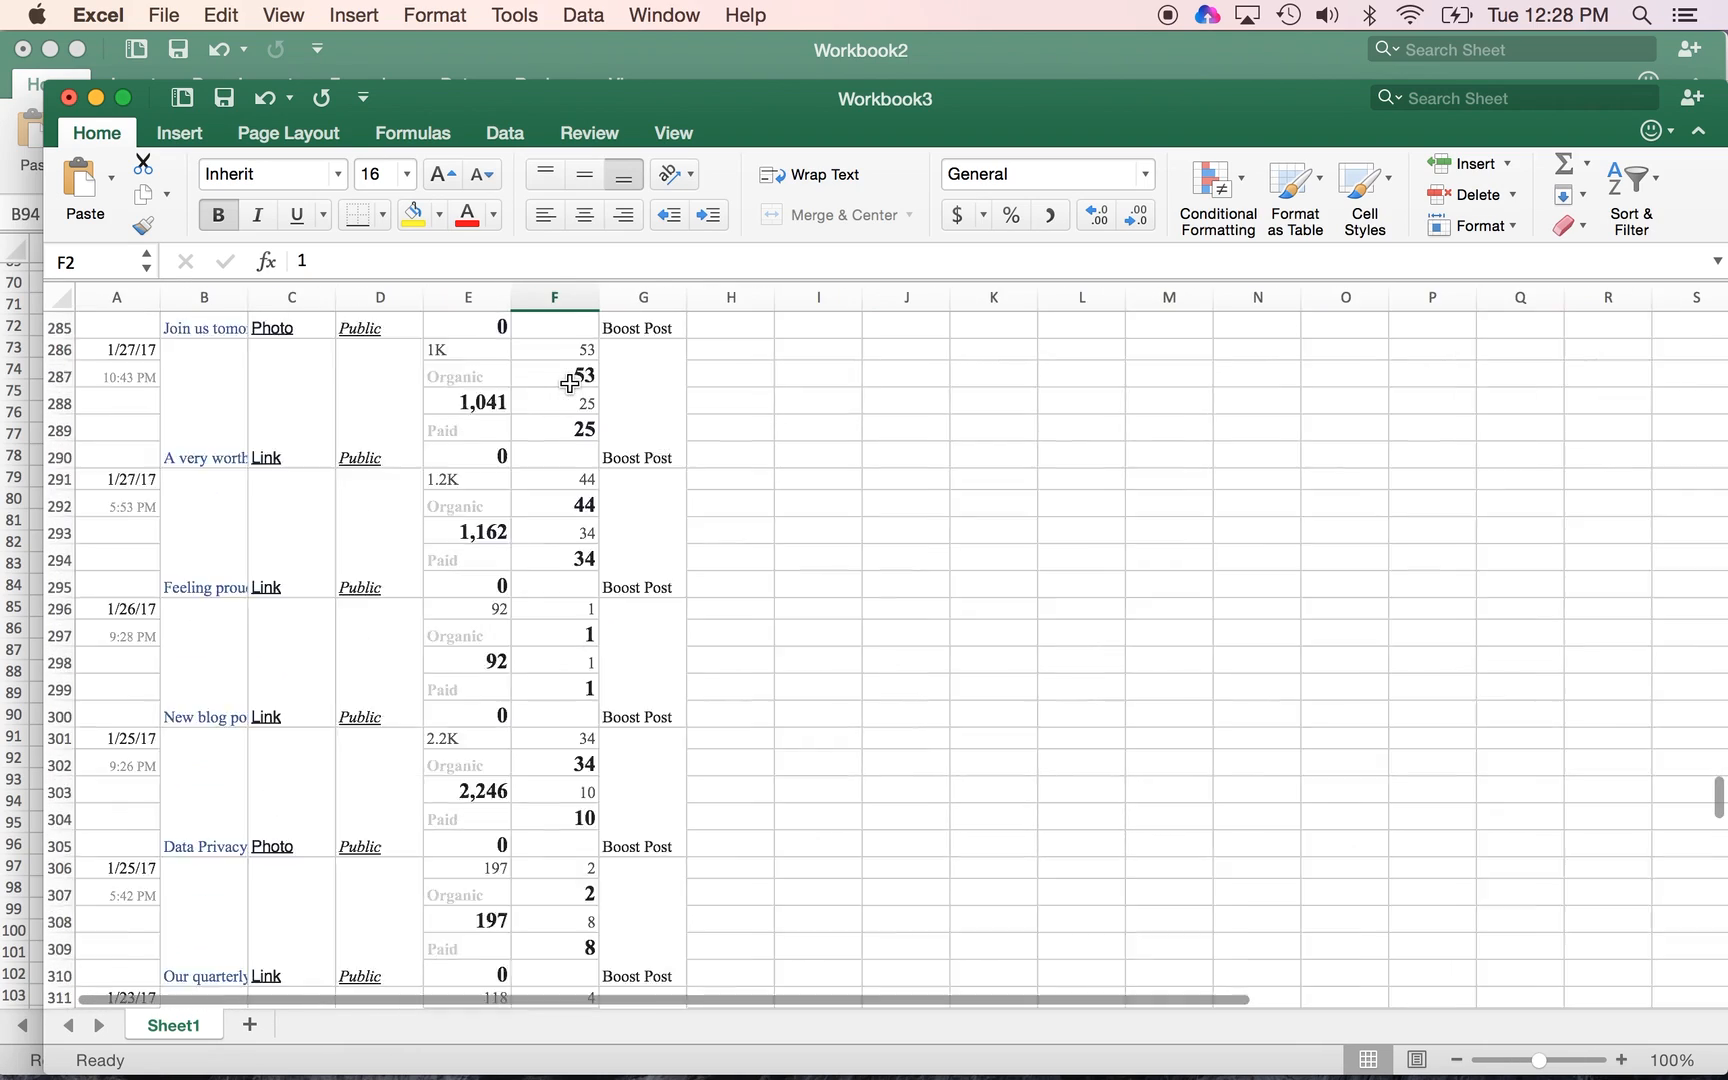
scroll(569, 384, down, 20)
scroll(569, 384, up, 5)
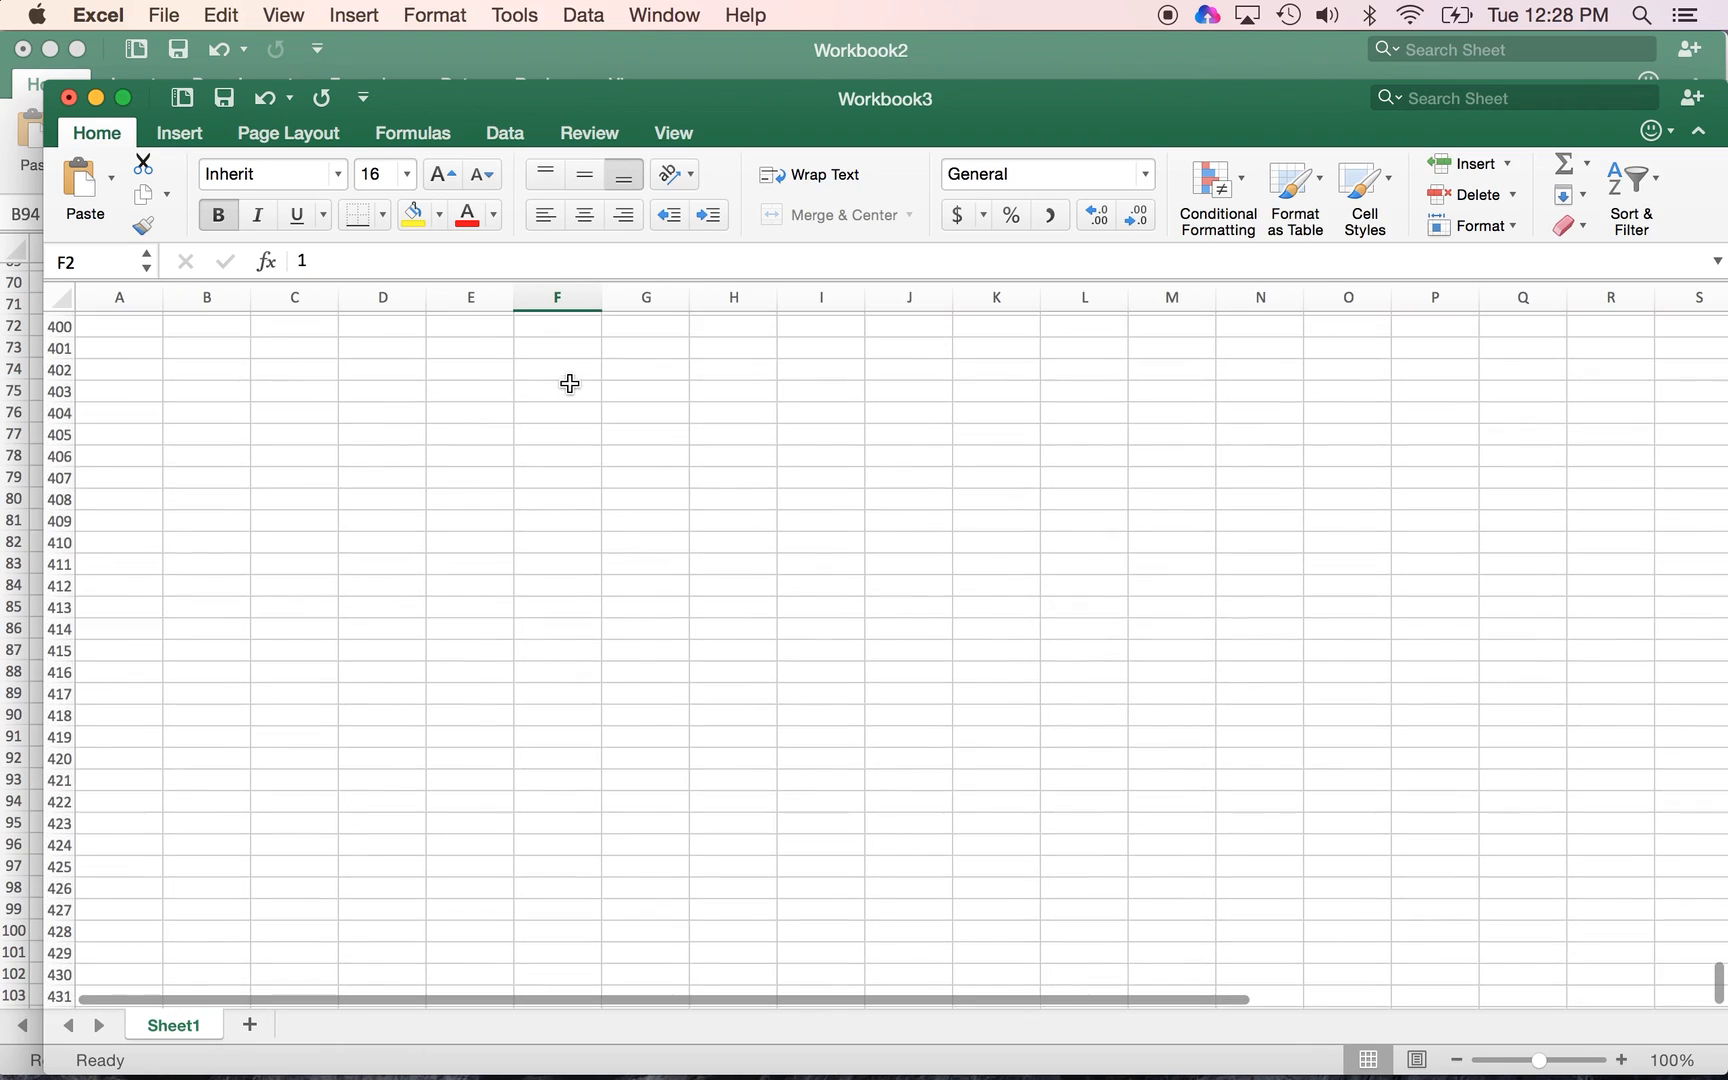
scroll(569, 384, up, 4)
click(557, 521)
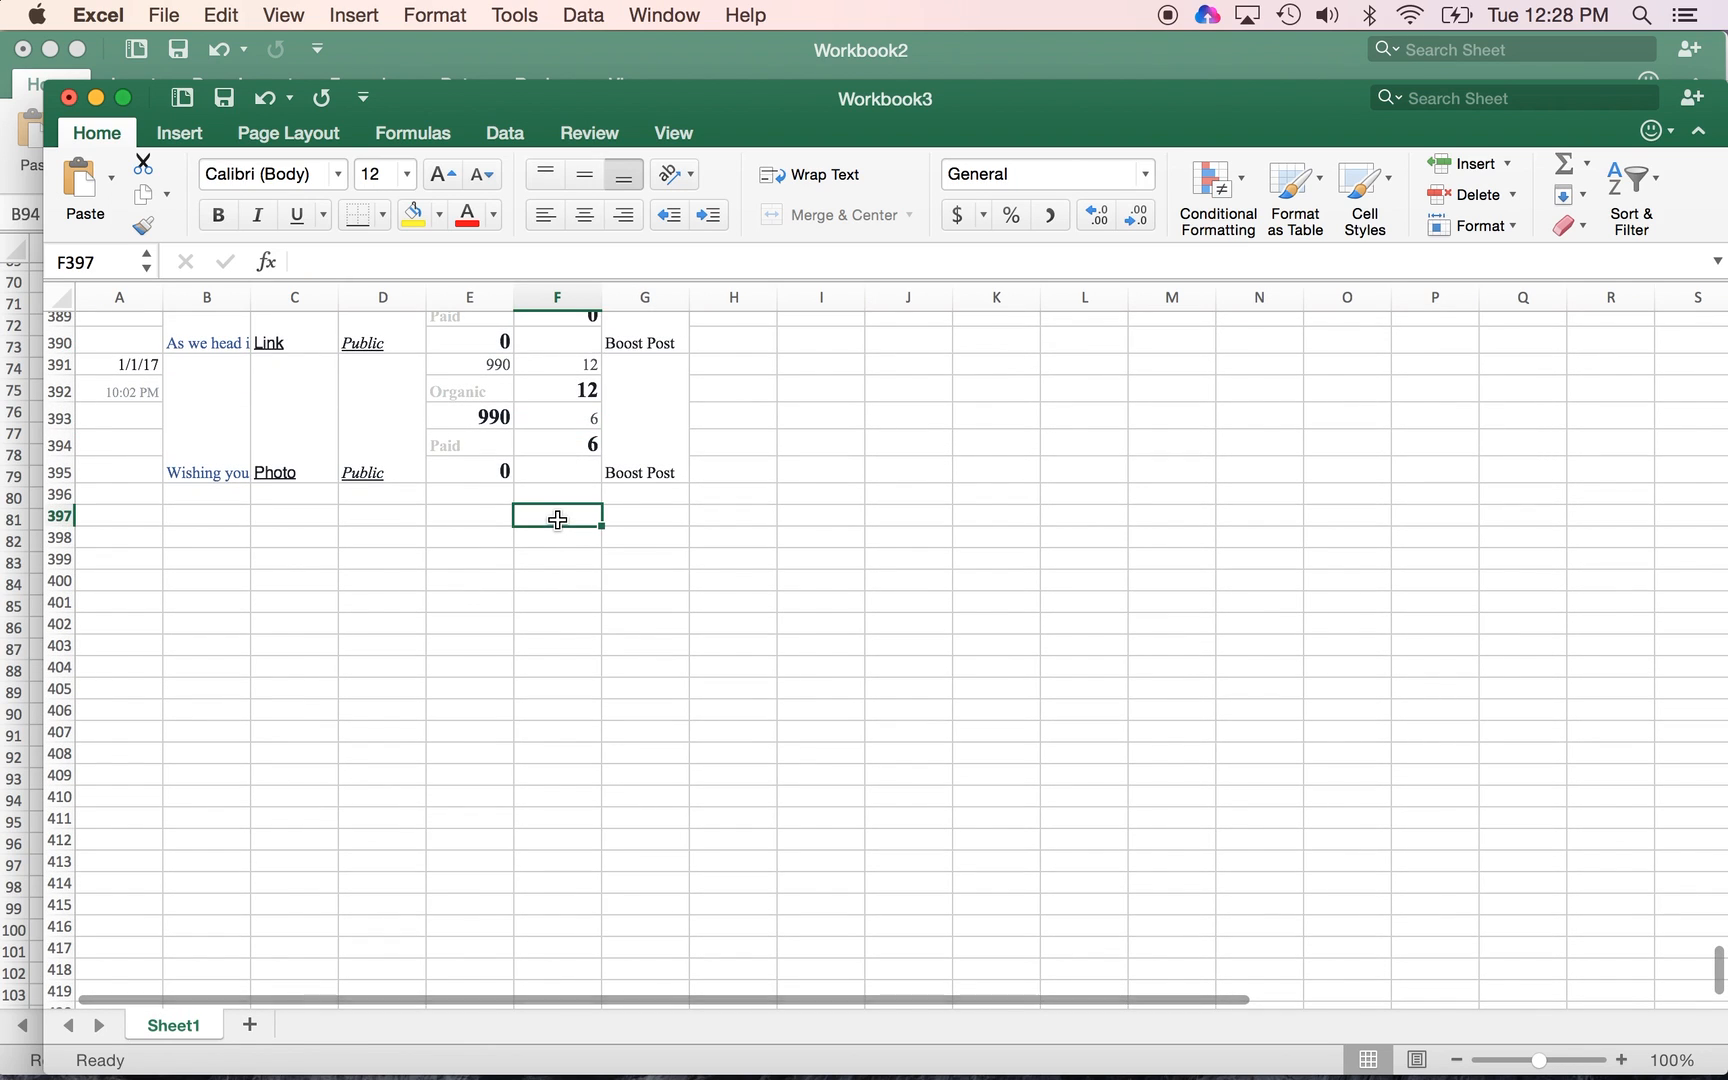
text(-)
text(=sum()
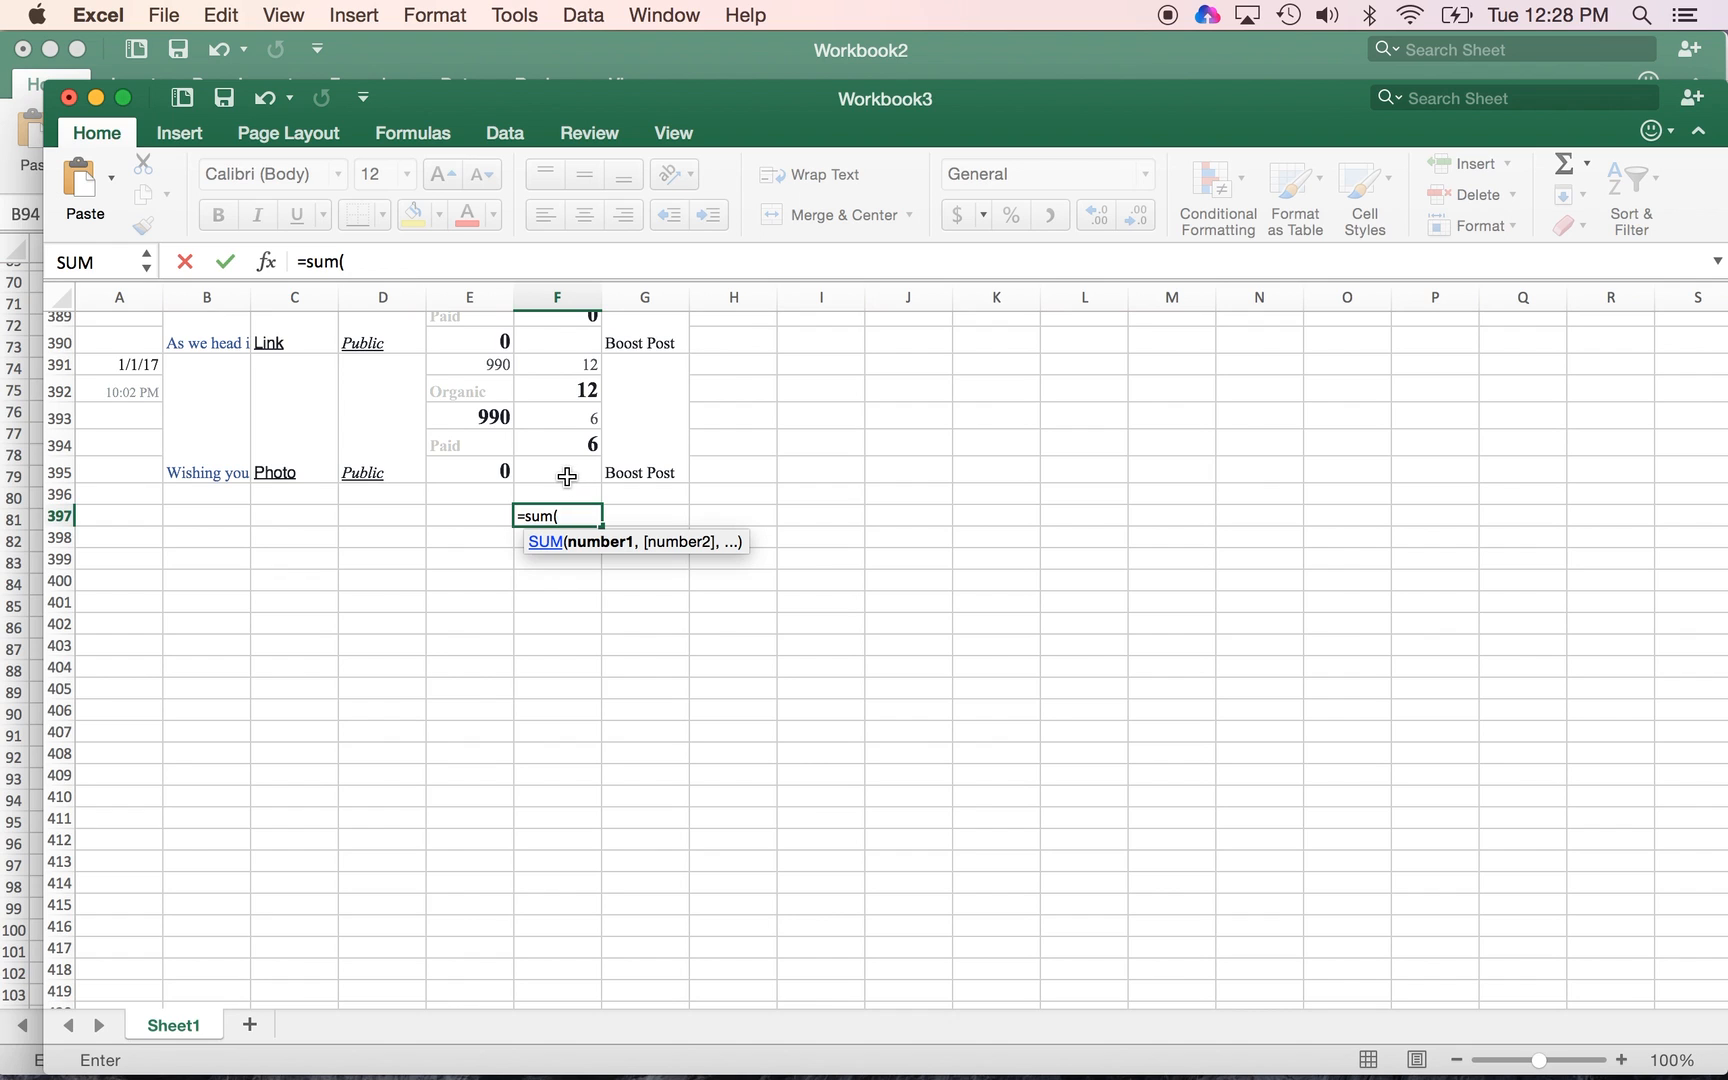
drag(567, 476, 593, 190)
drag(593, 190, 593, 190)
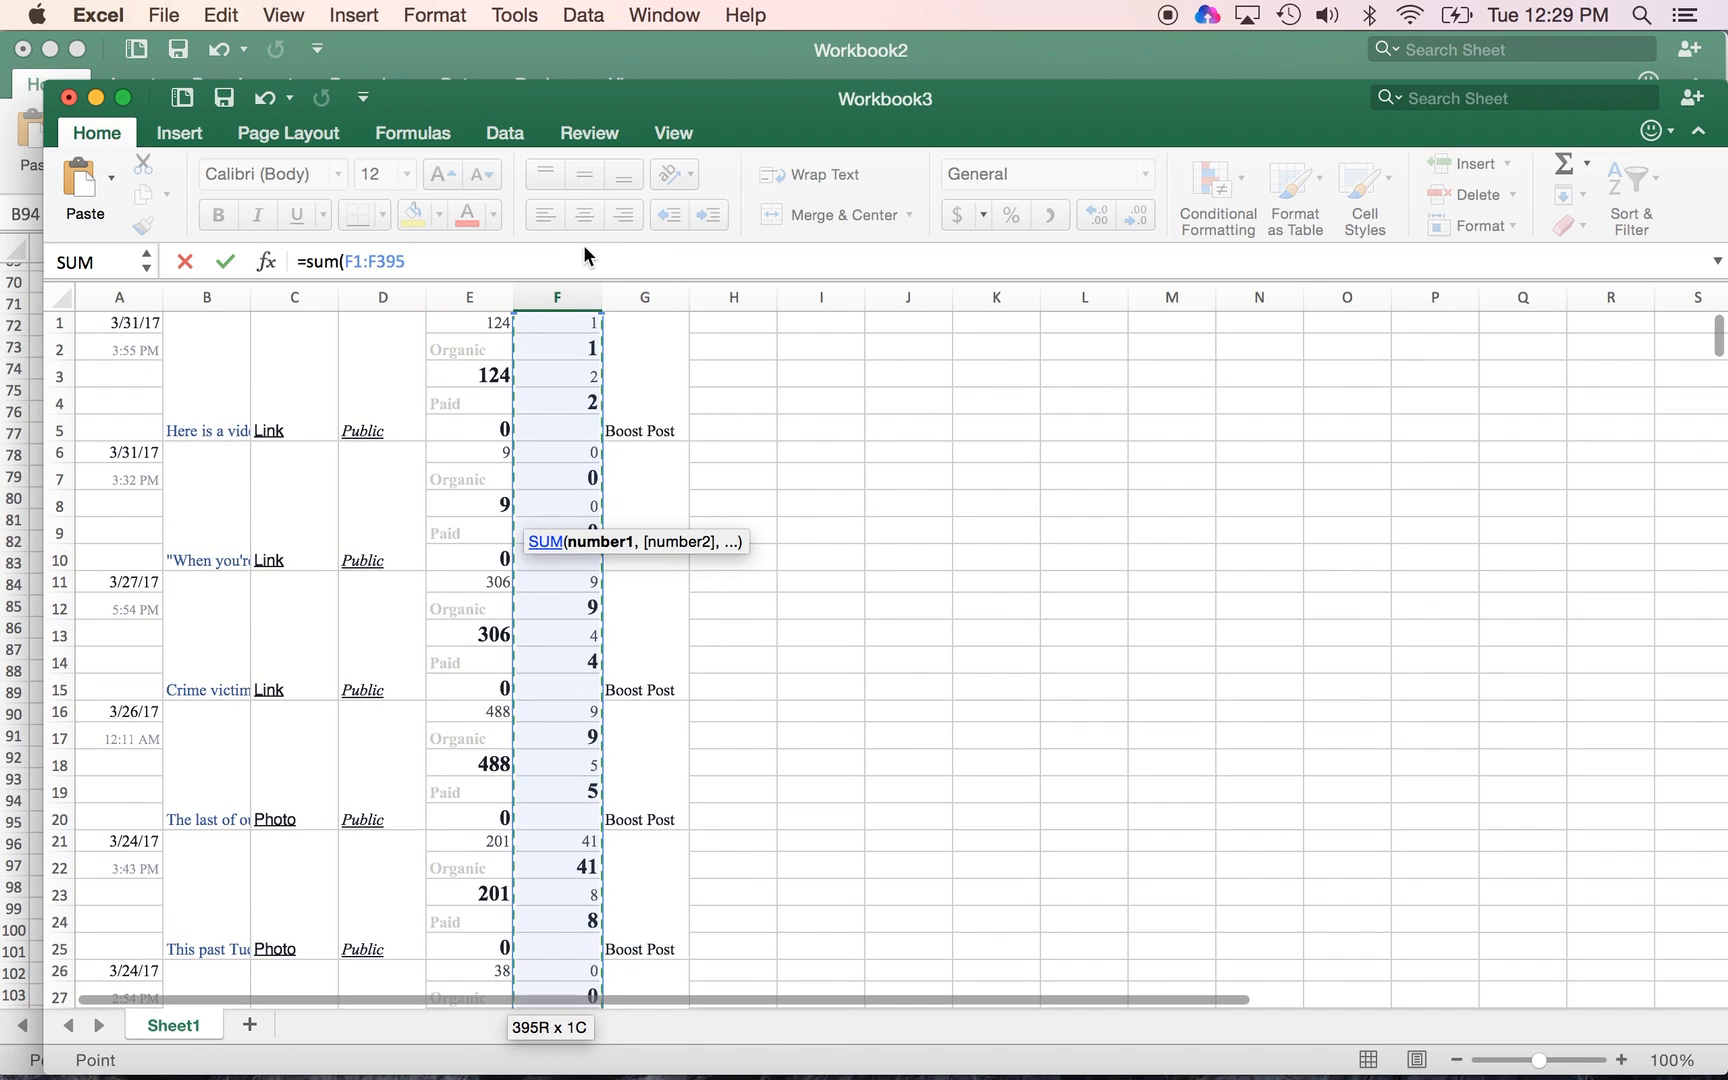
text())
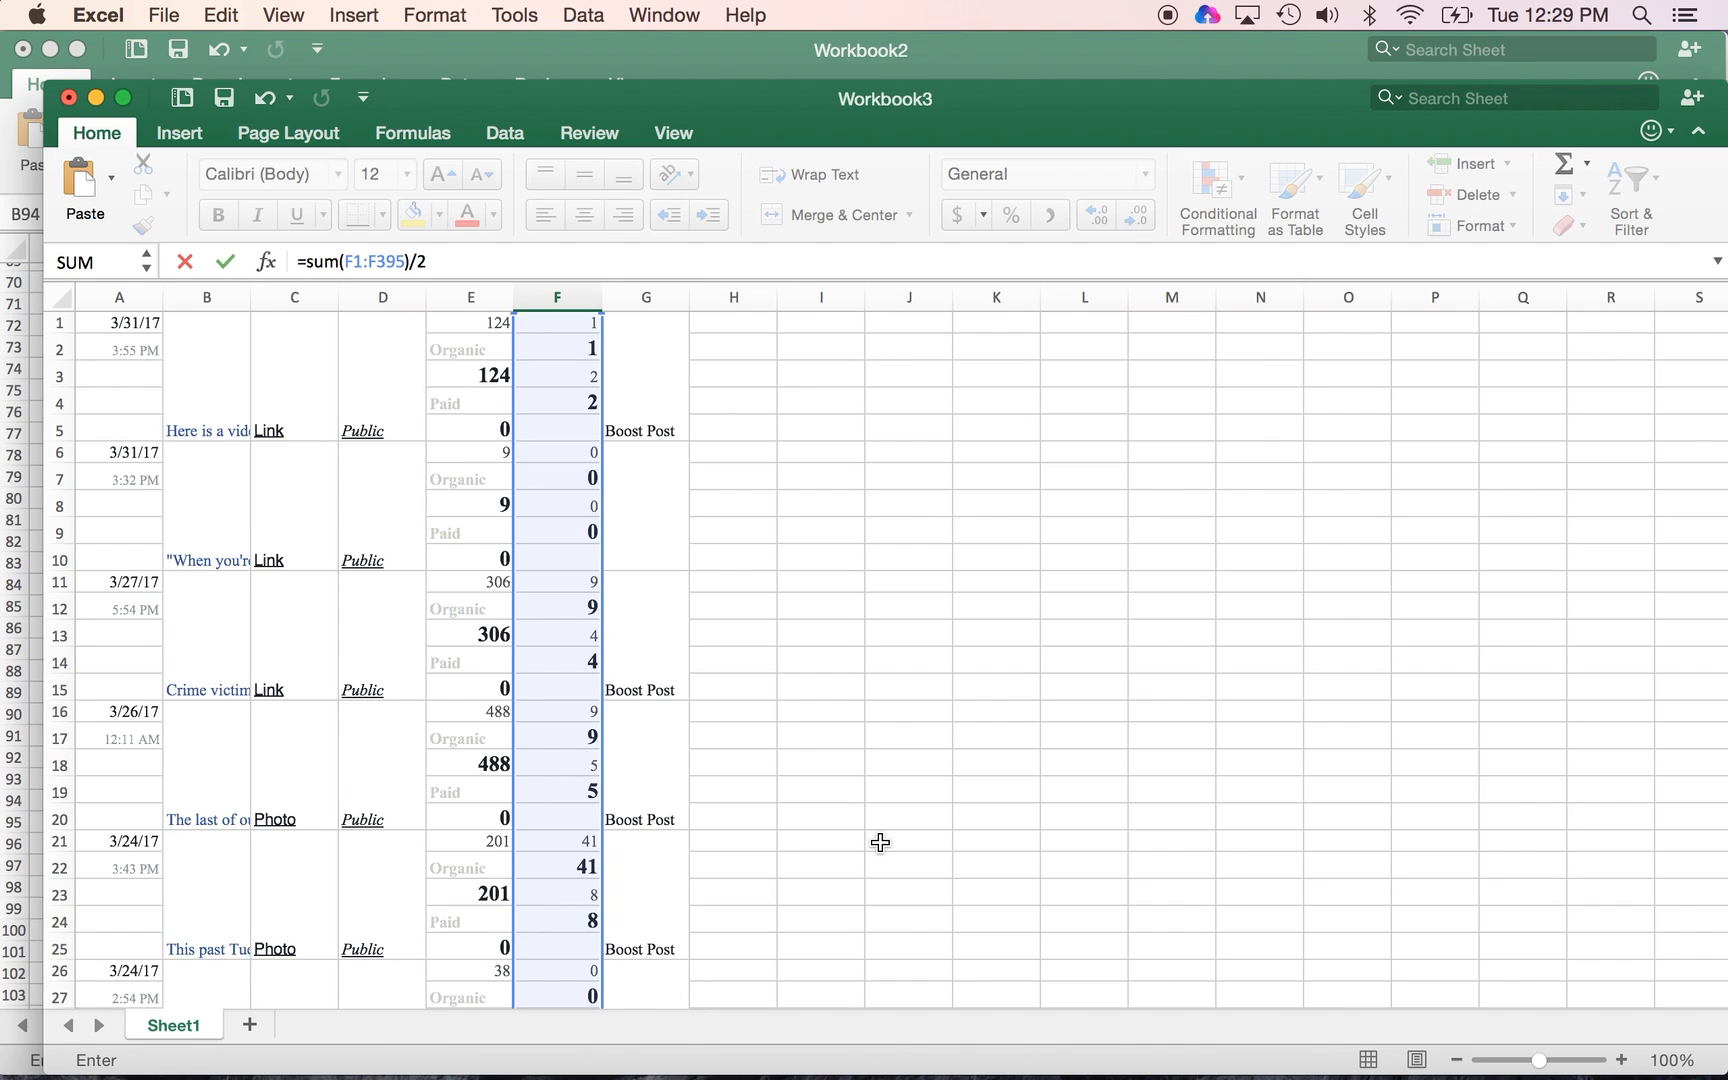
text(/2)
key(Return)
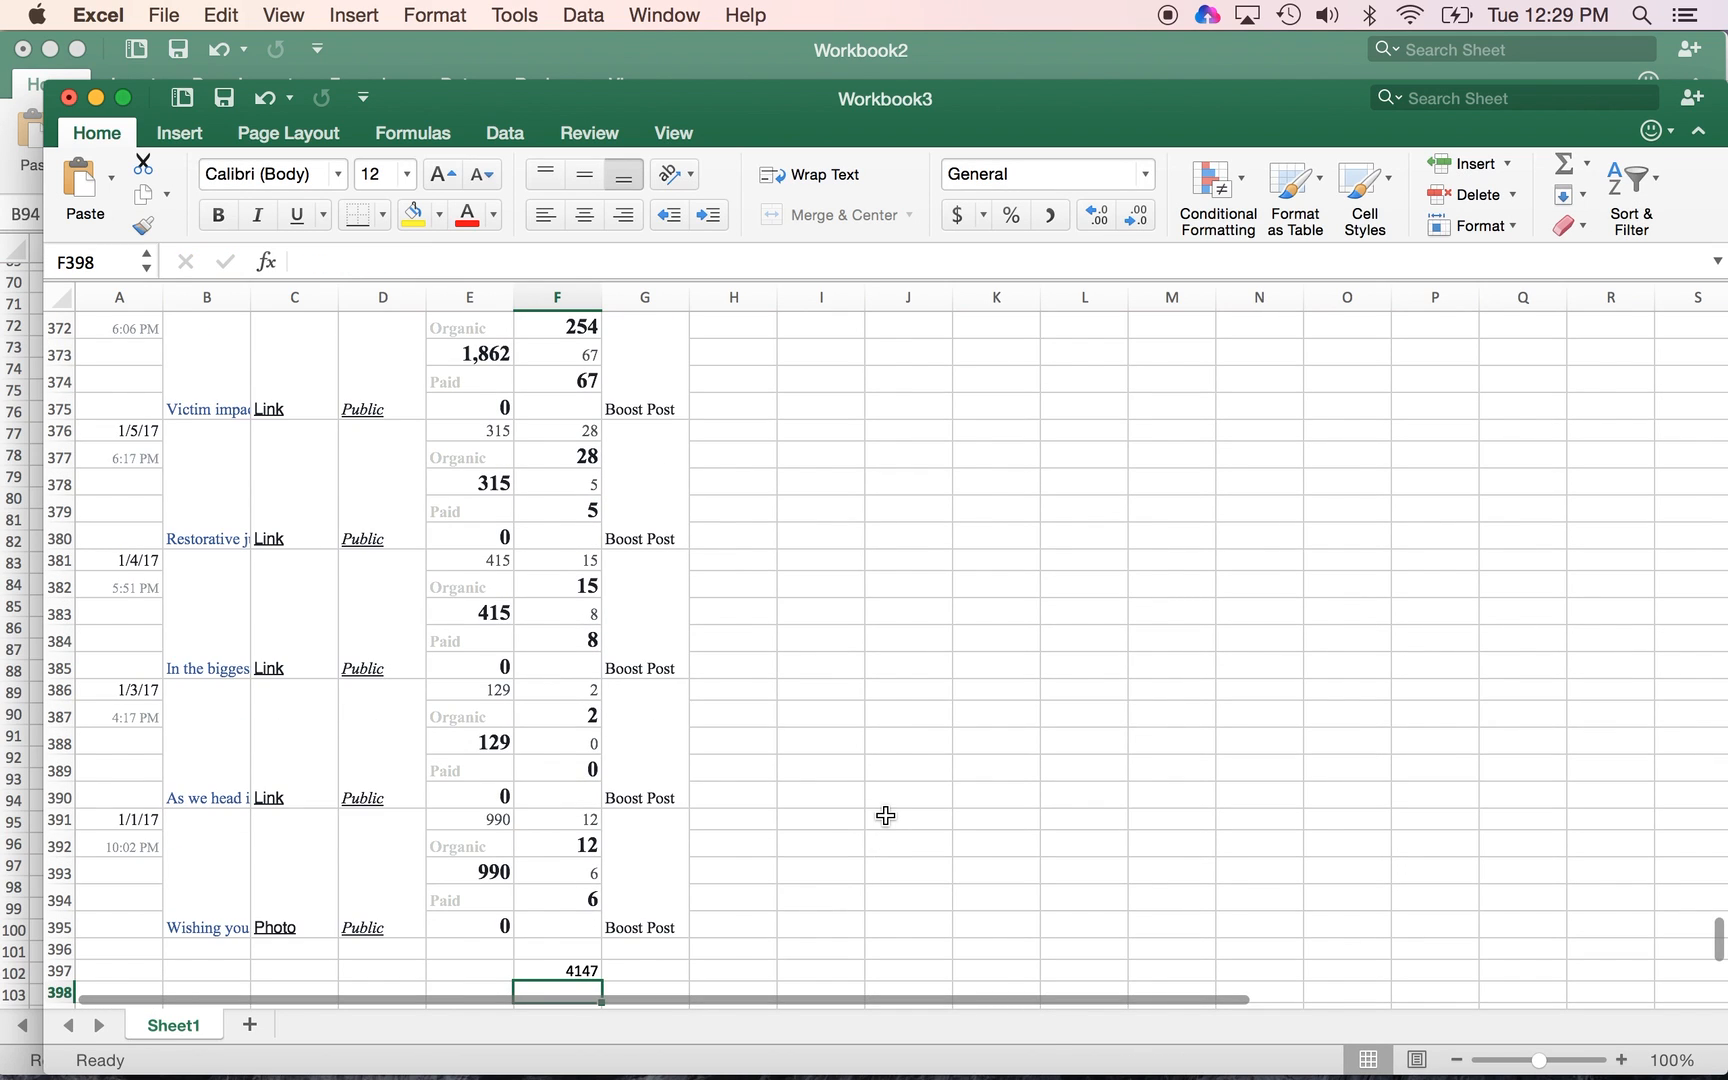
scroll(886, 816, down, 3)
click(577, 797)
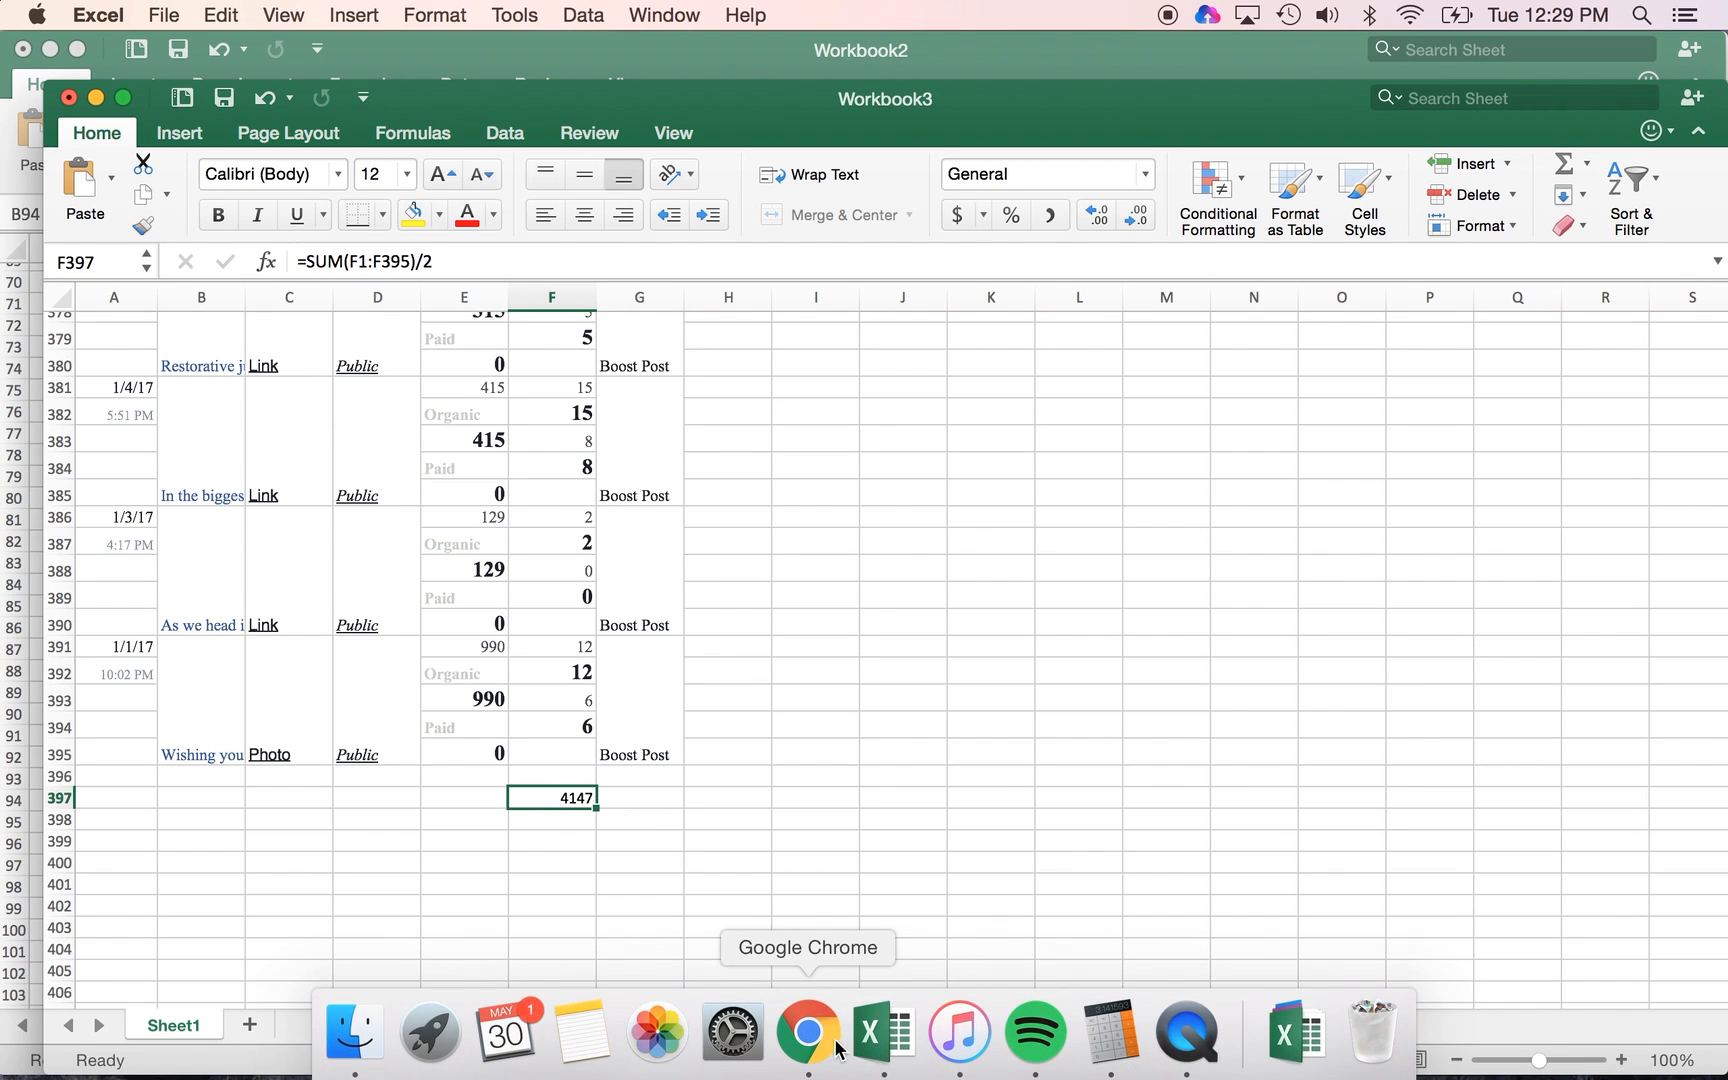
Switch to Chrome and return to the beginning of the All Posts Published list
click(830, 1042)
scroll(1112, 478, up, 5)
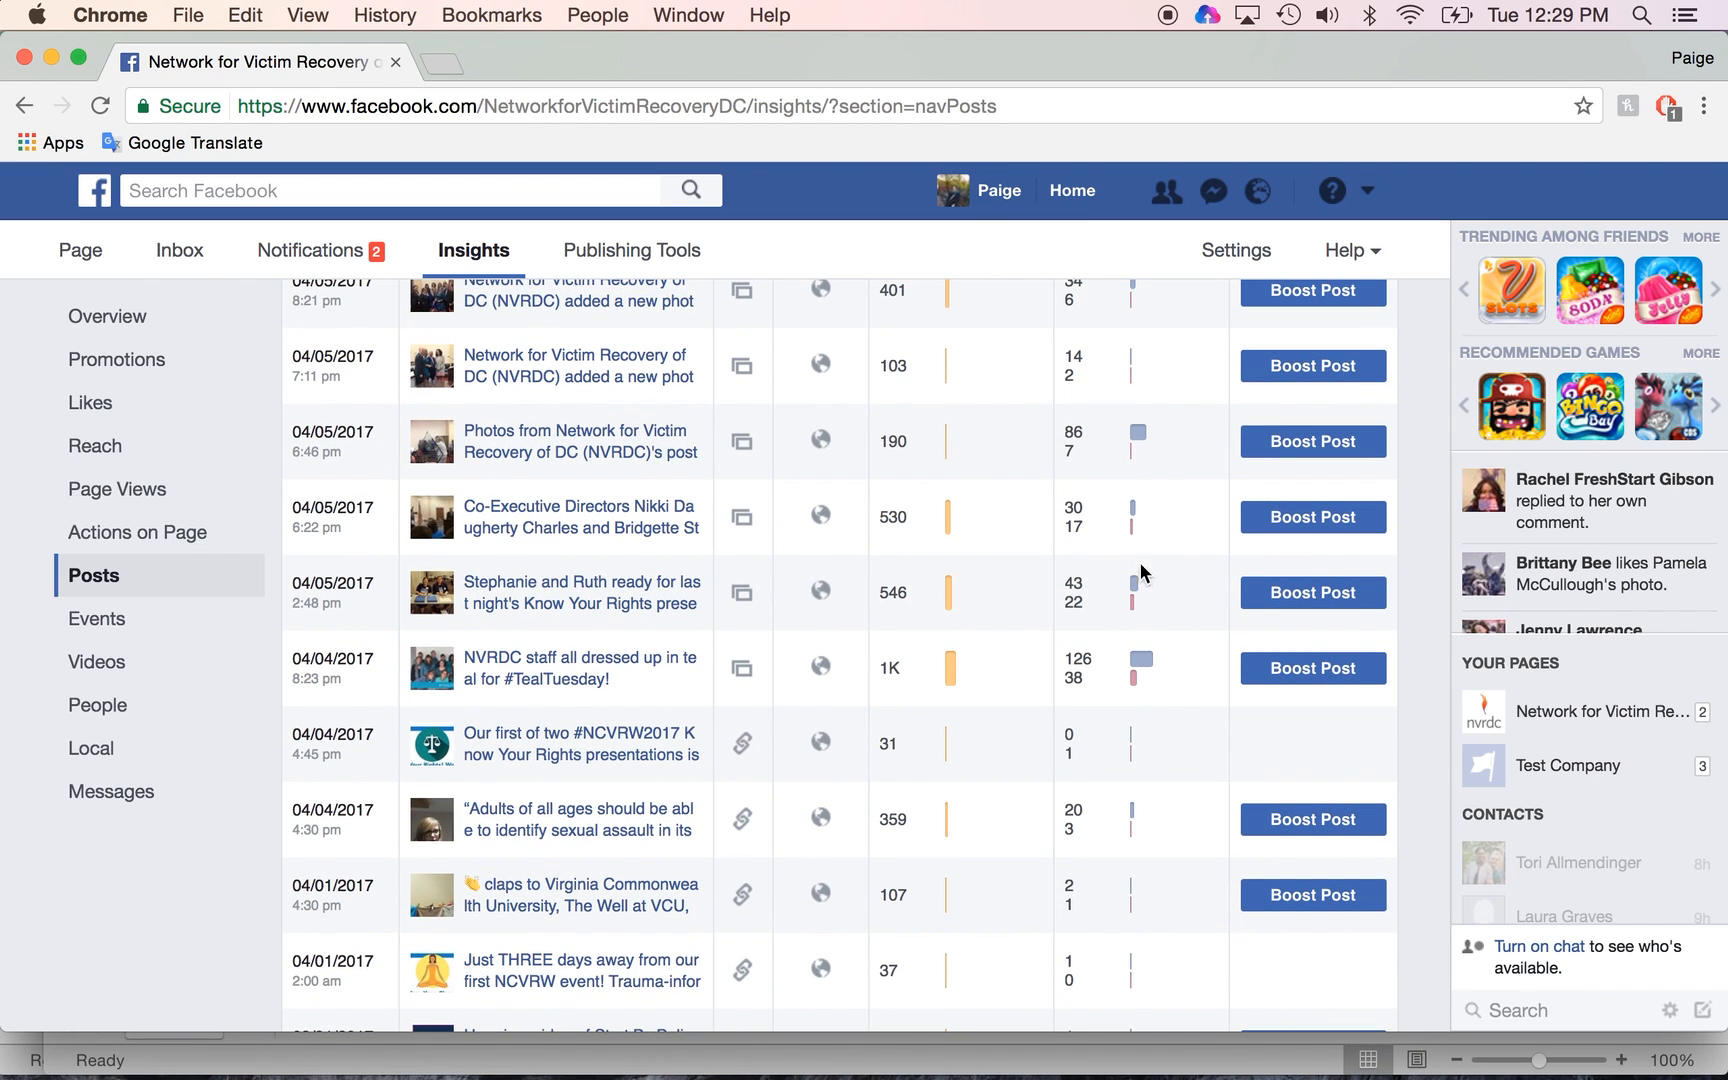
scroll(1140, 478, up, 10)
scroll(1143, 487, up, 20)
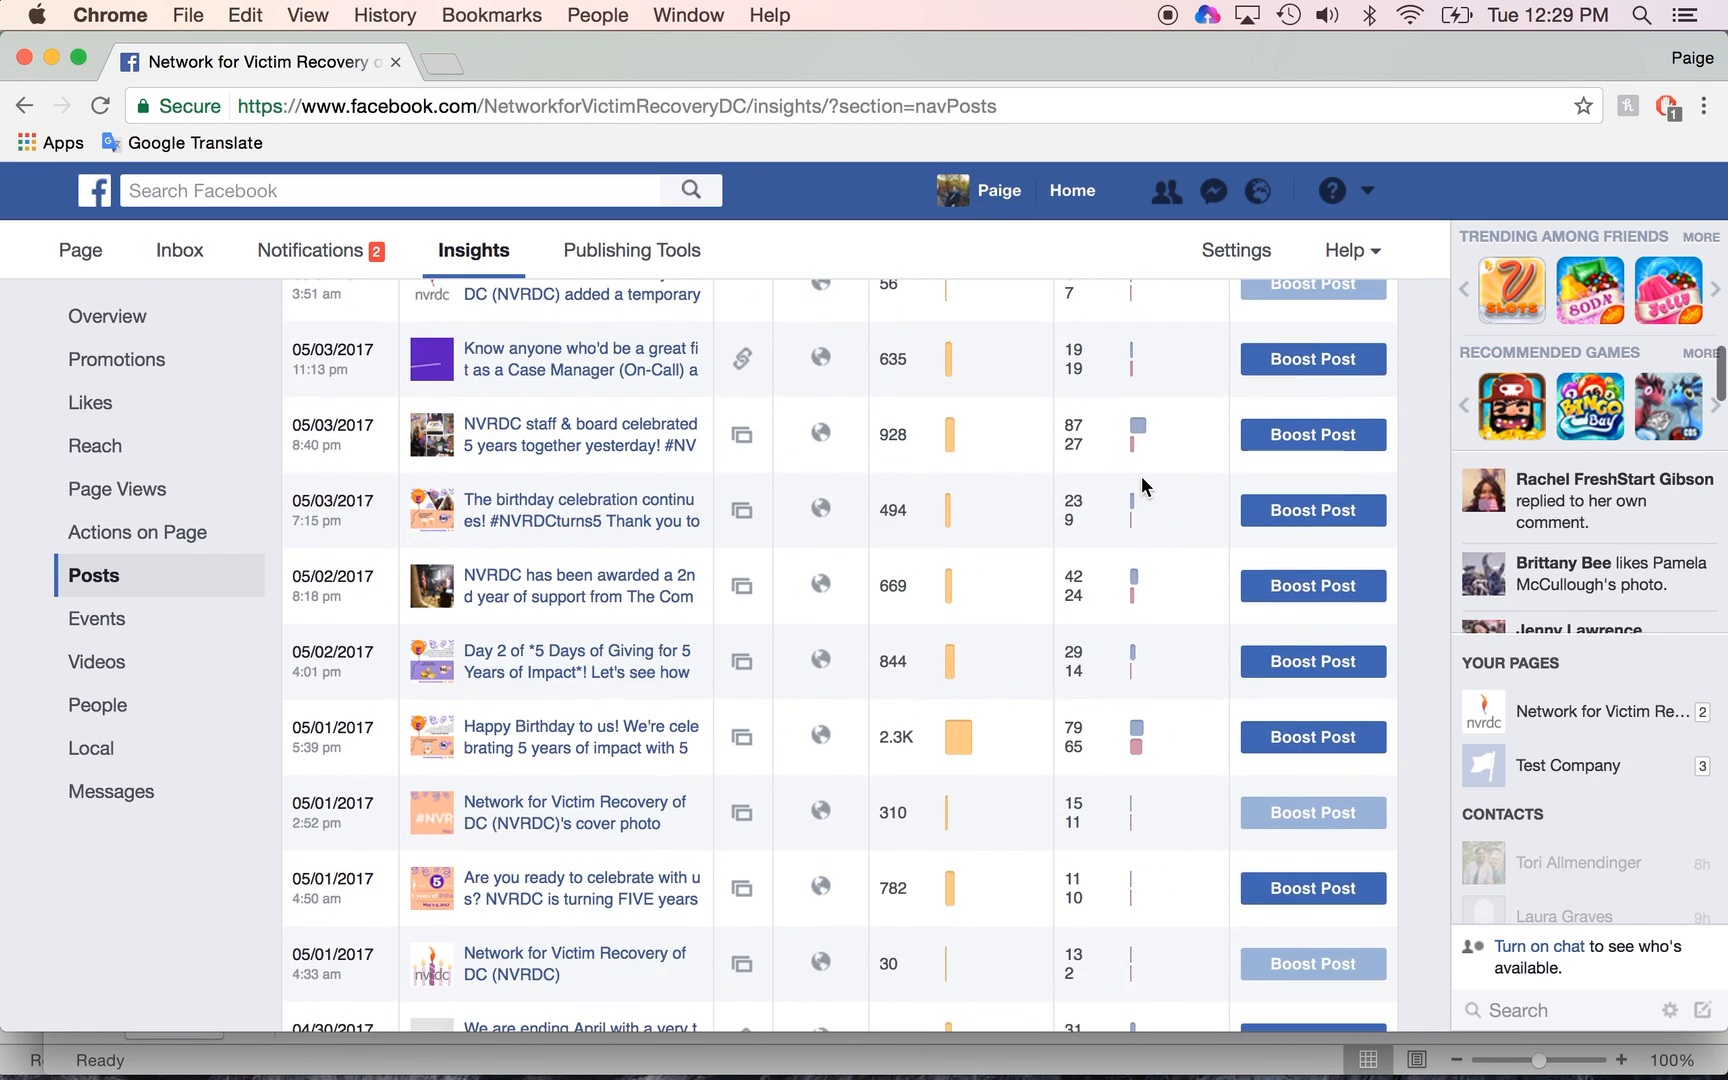
scroll(1143, 487, up, 20)
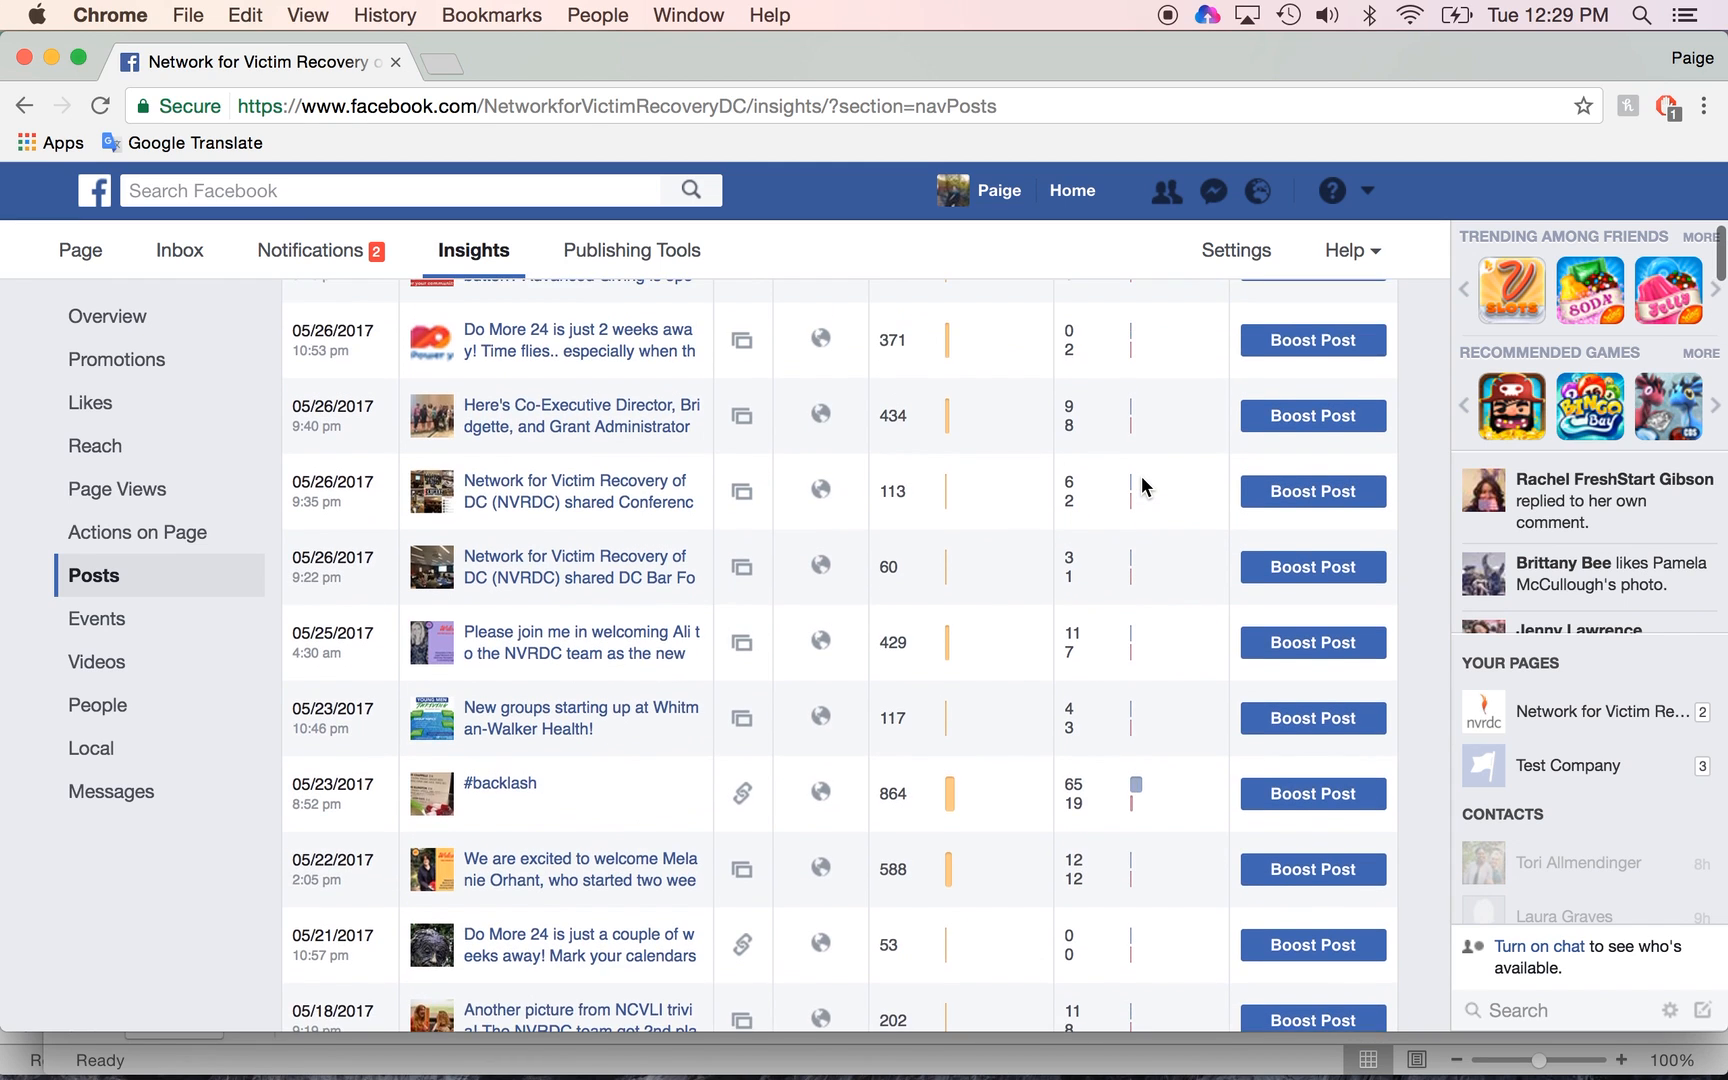
scroll(1145, 488, down, 2)
Check the engagement total in cell F397 in Excel, and return to the posts list in Chrome
mouse_move(1036, 1065)
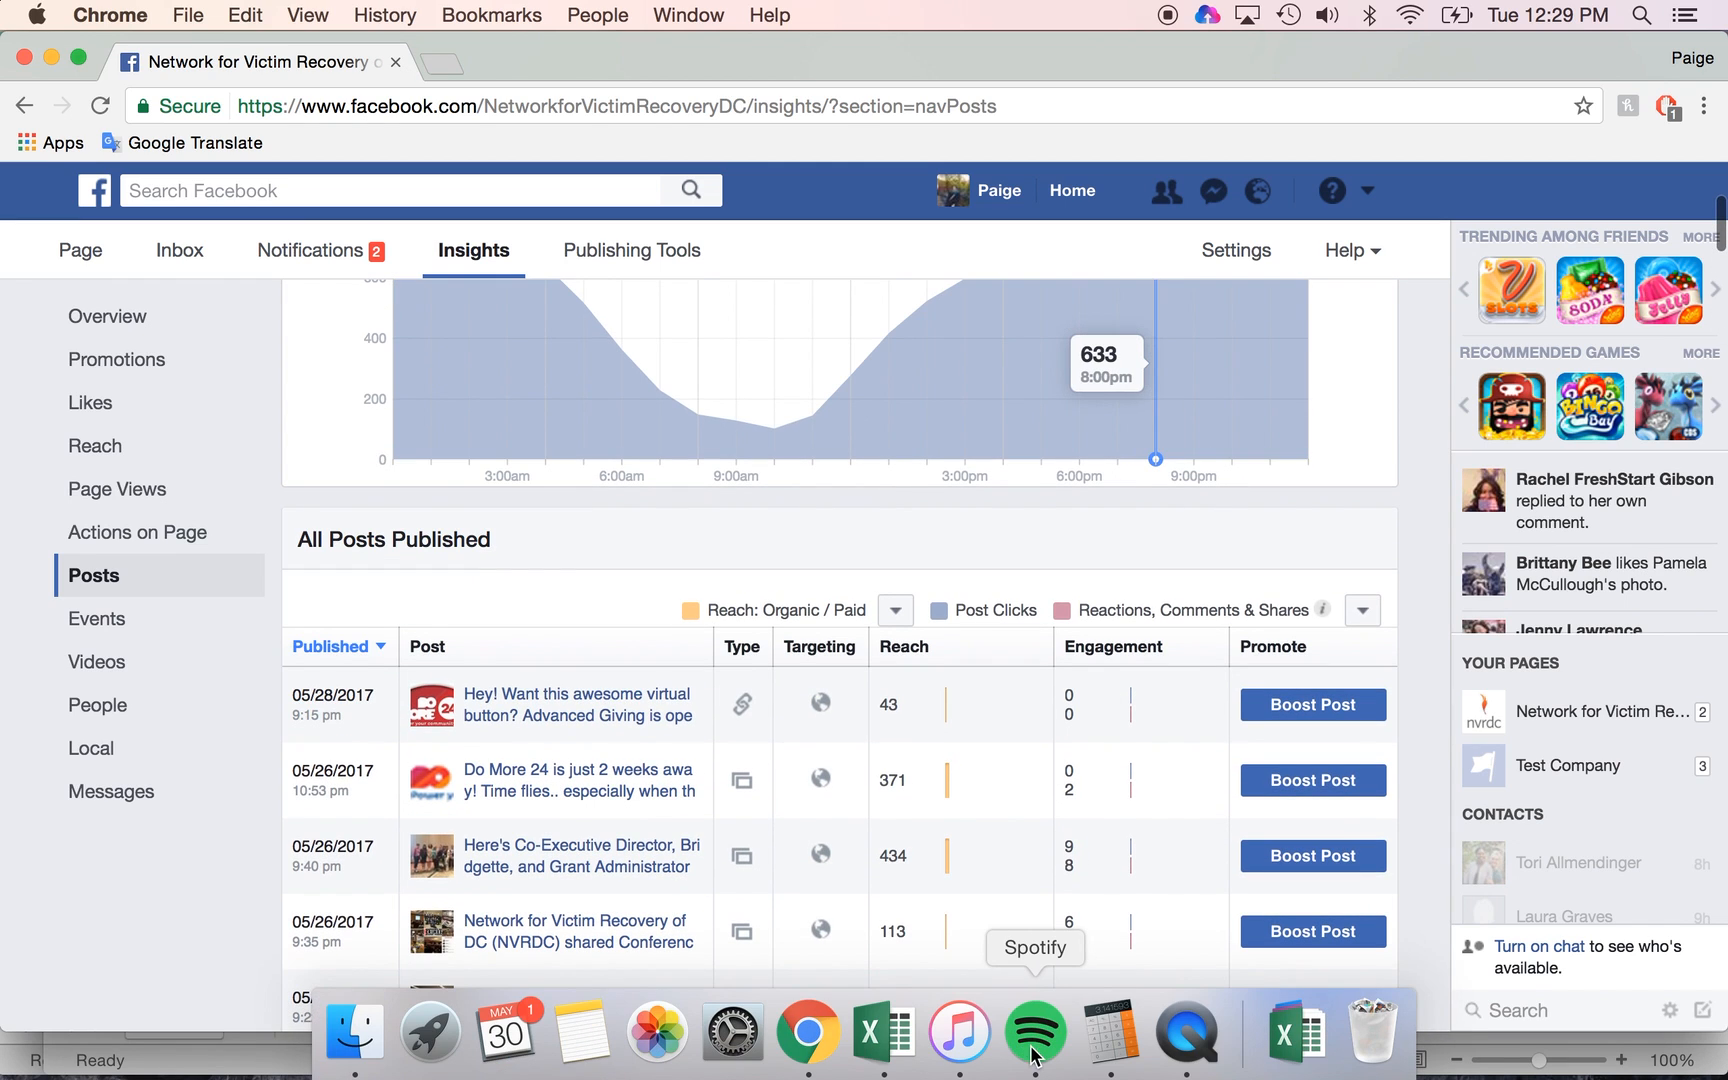
click(905, 1040)
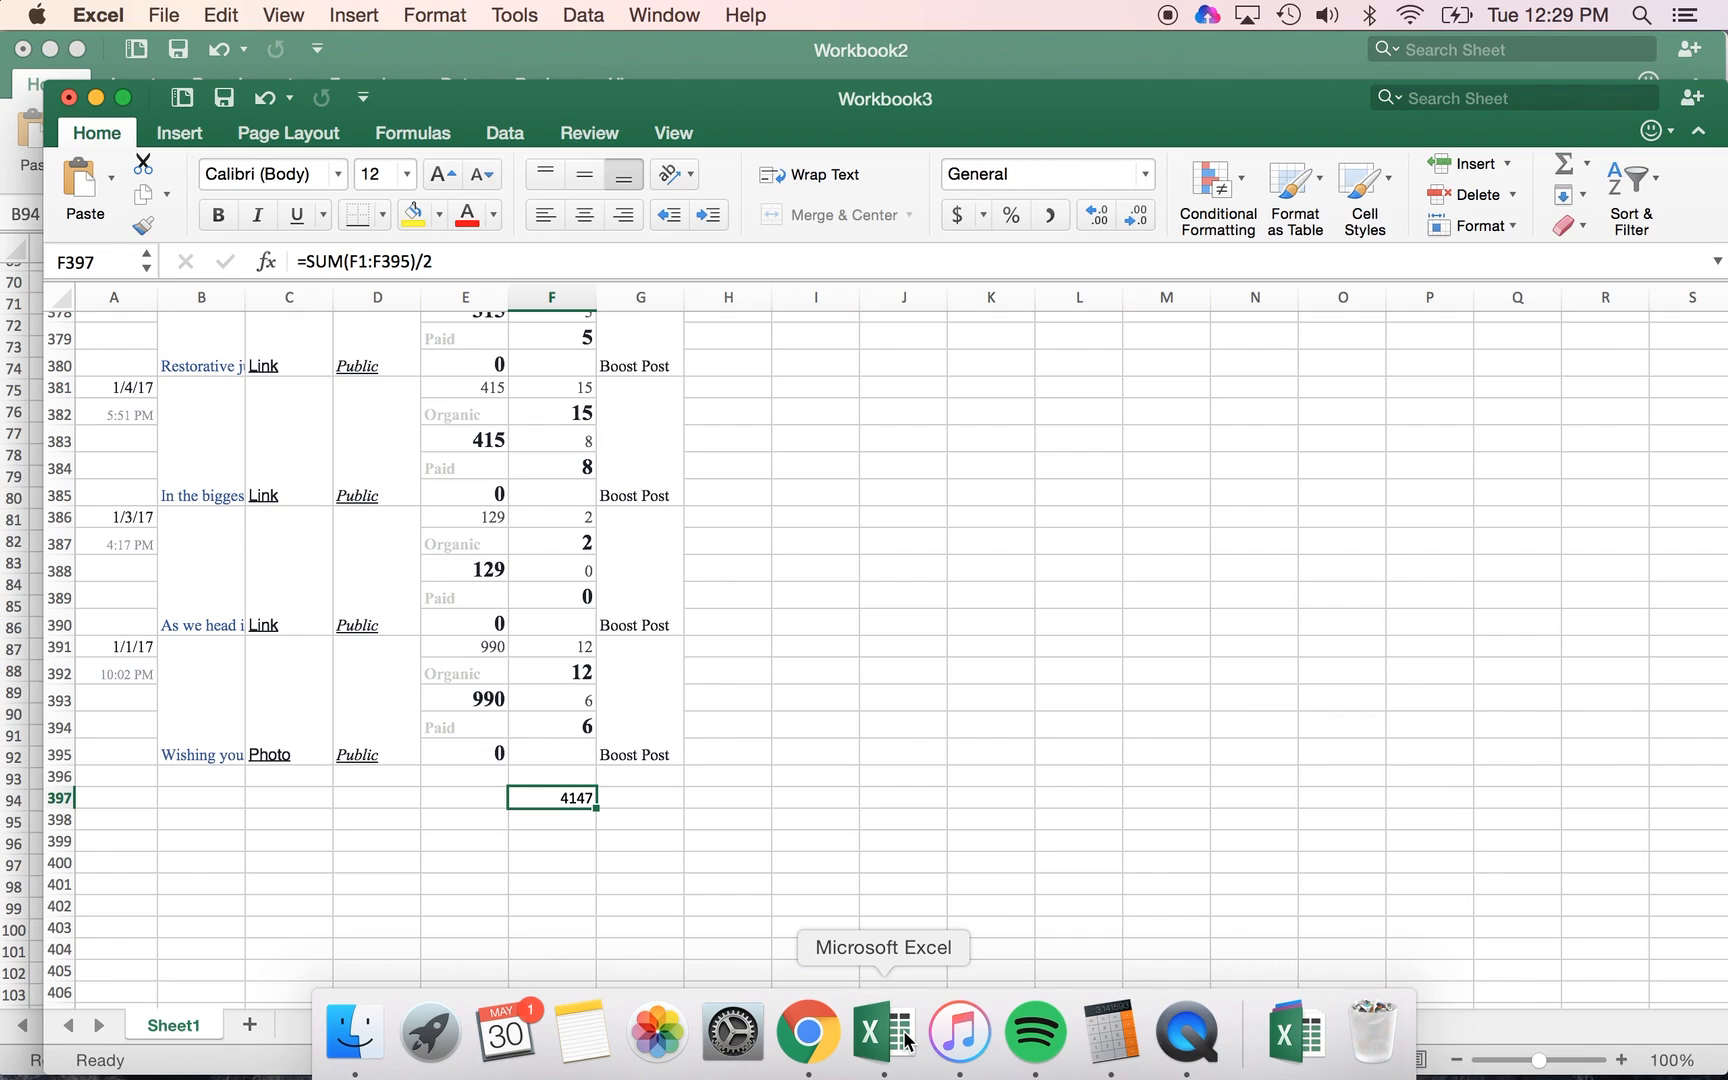
click(806, 1040)
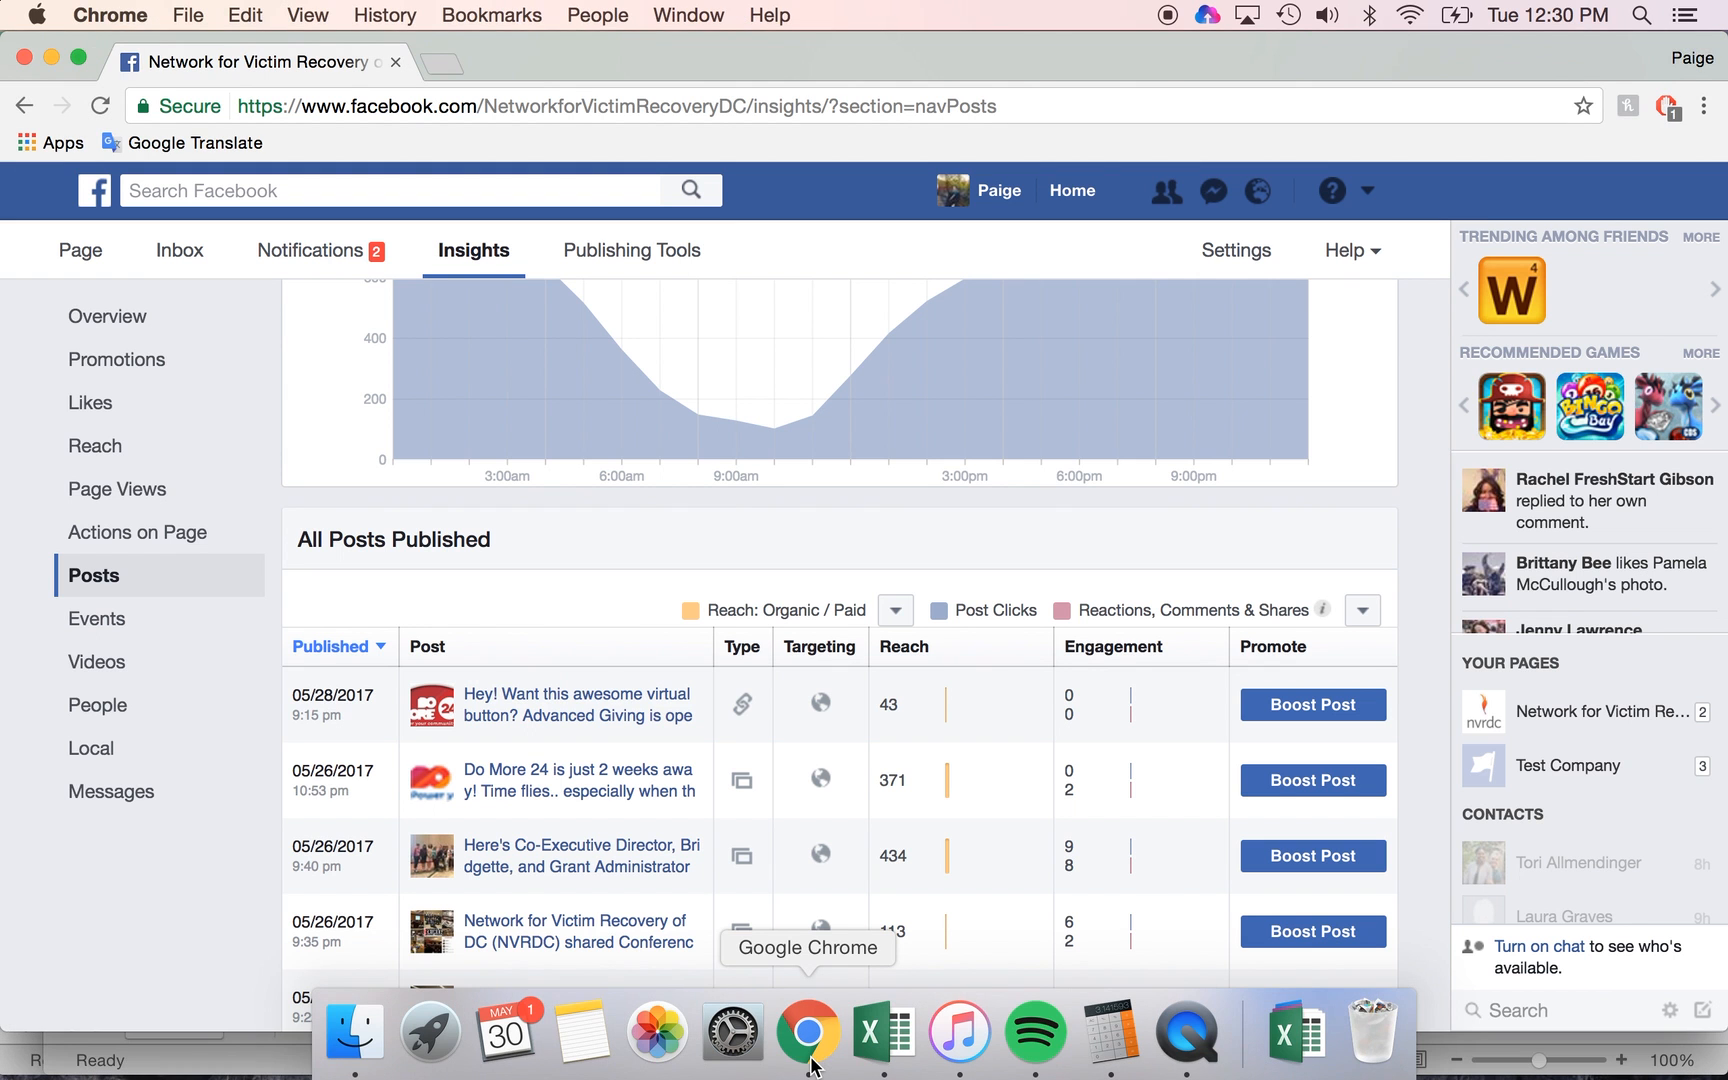